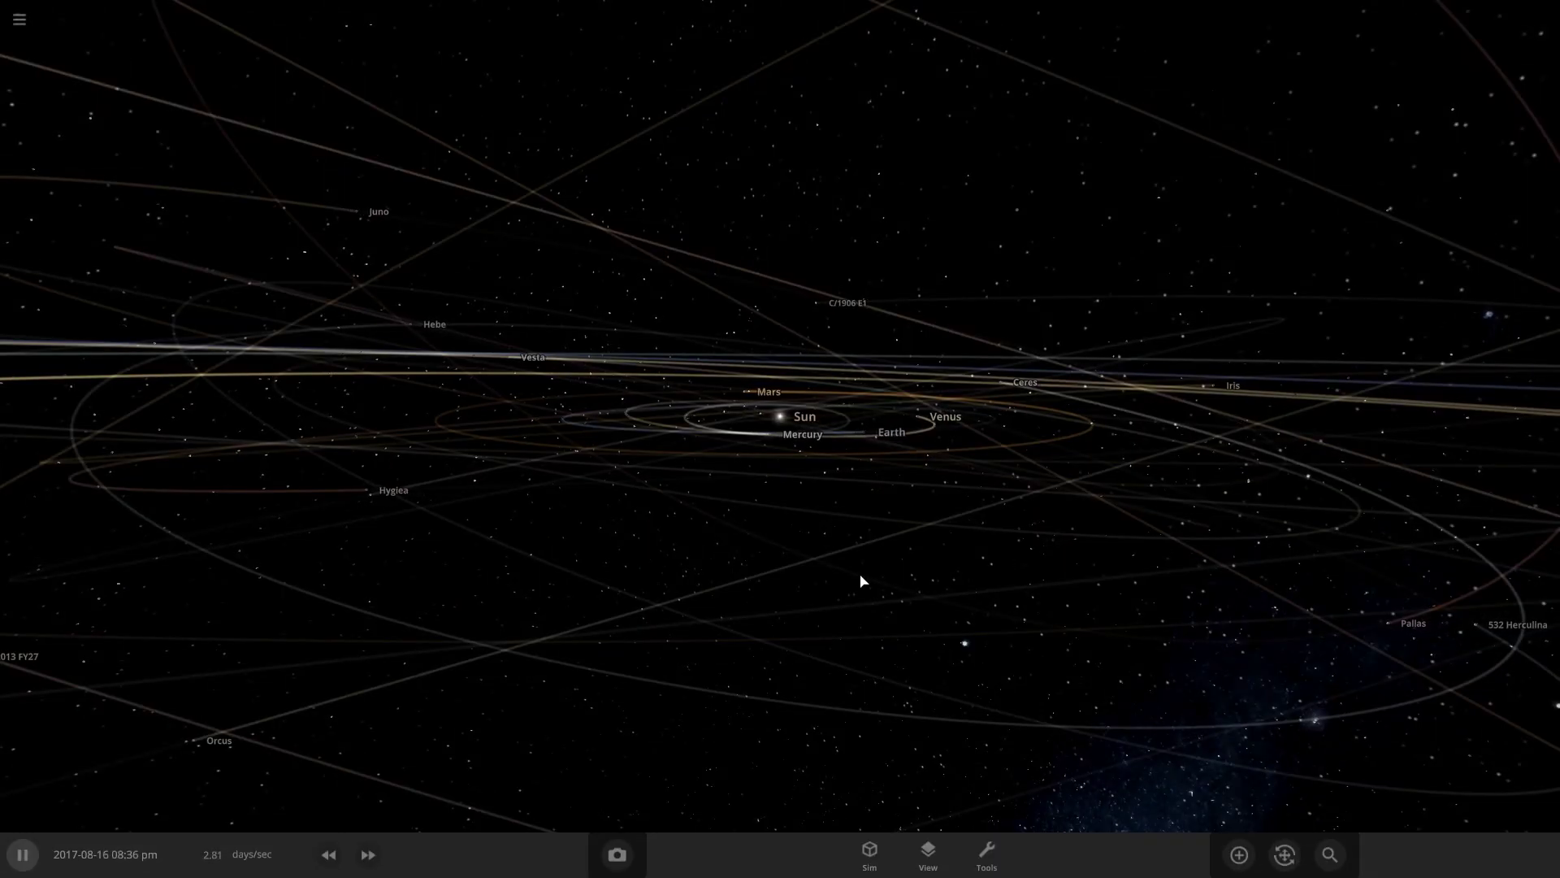
- Place a random known star in the empty simulation
drag(739, 526, 916, 585)
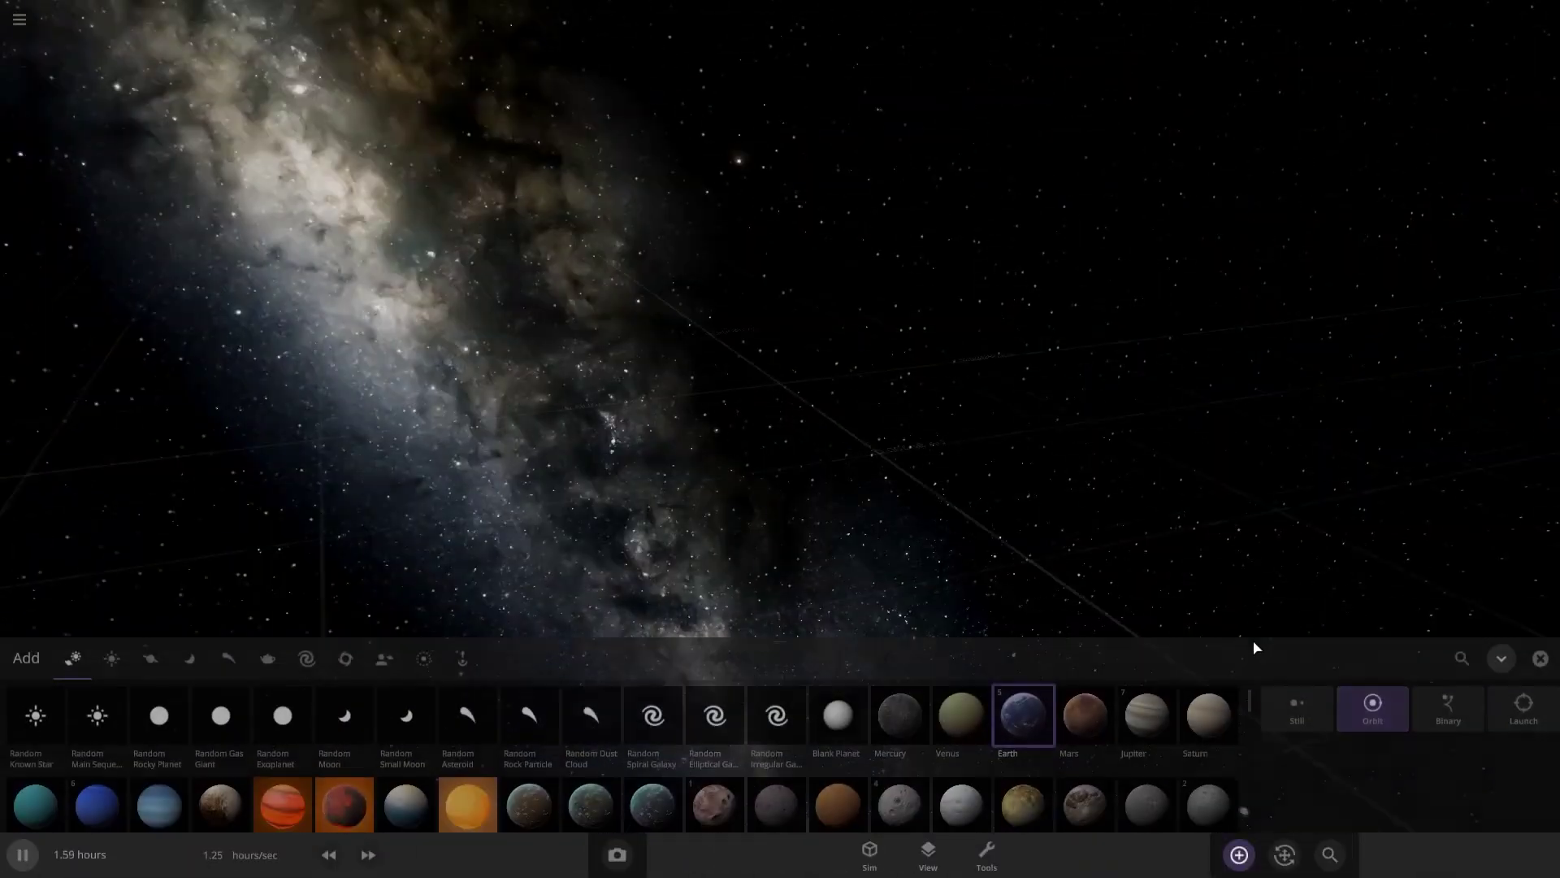
click(114, 622)
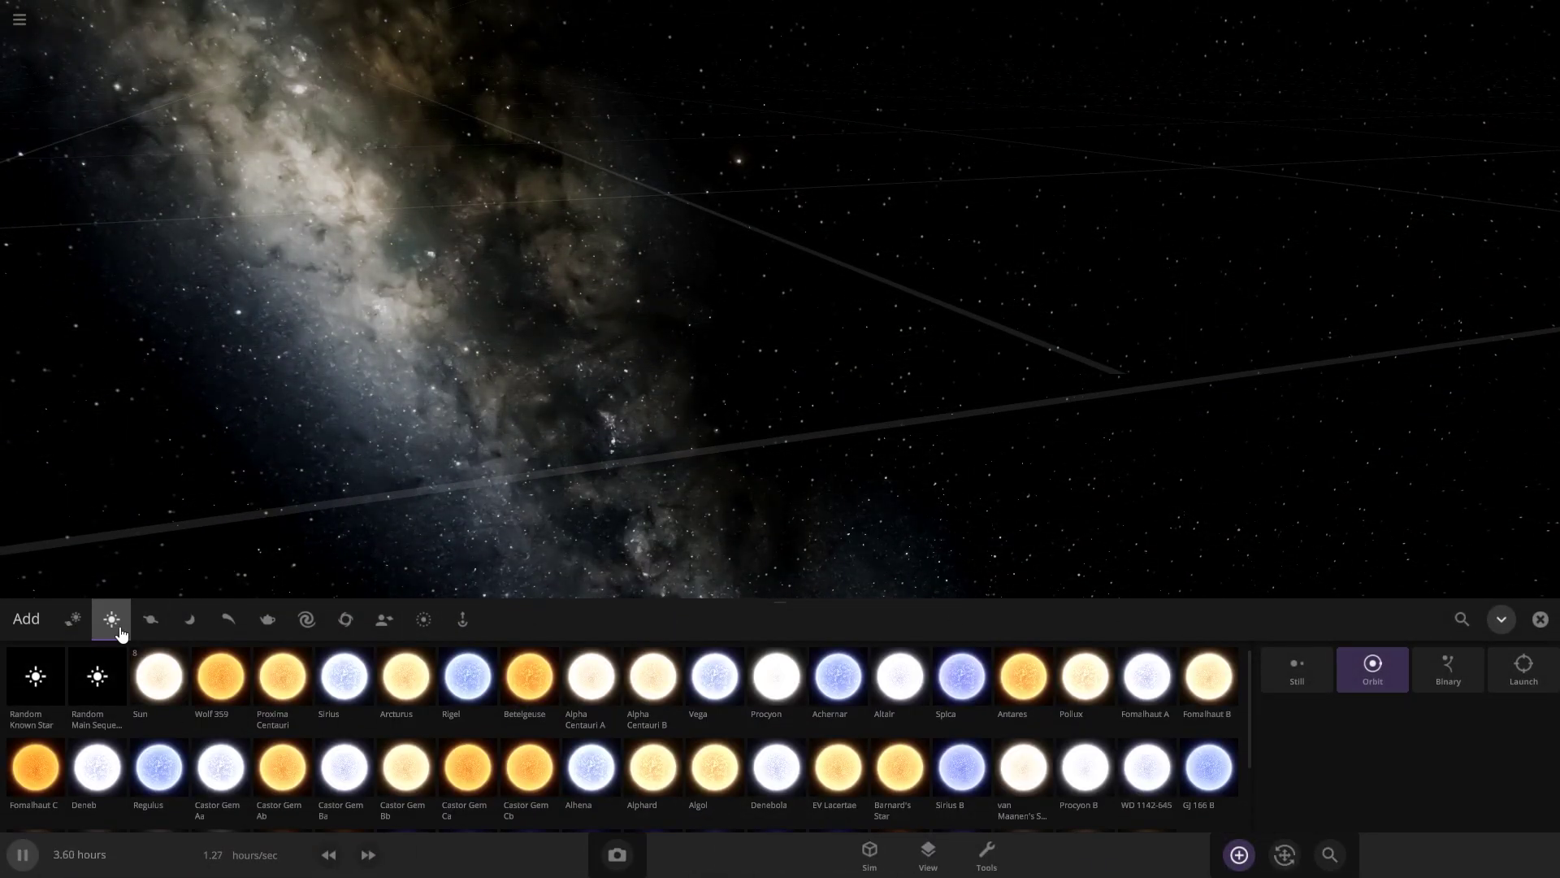
click(36, 678)
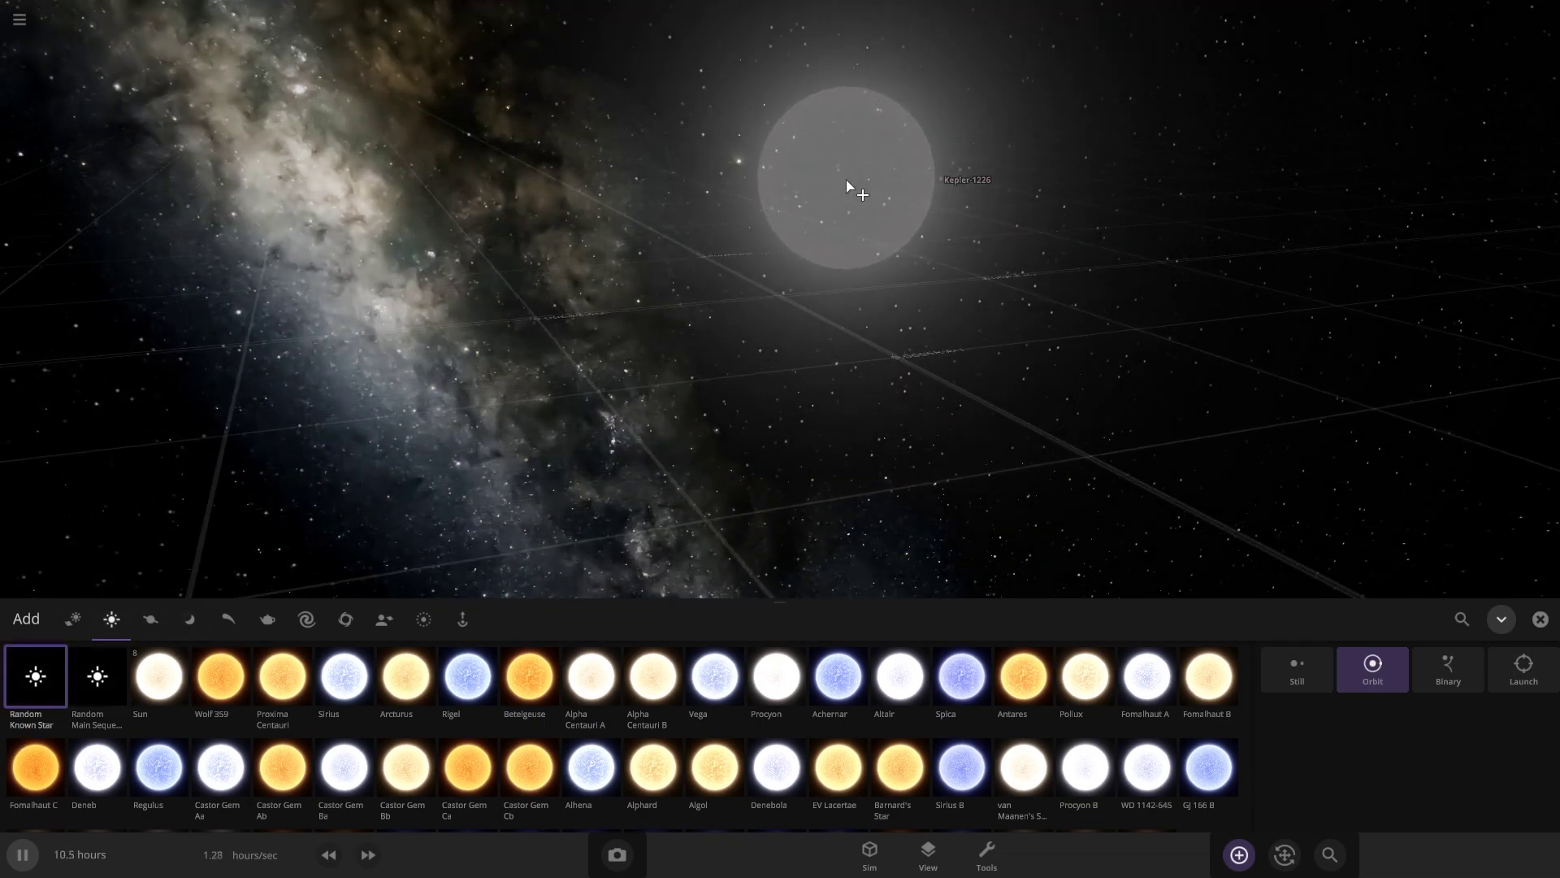
click(725, 240)
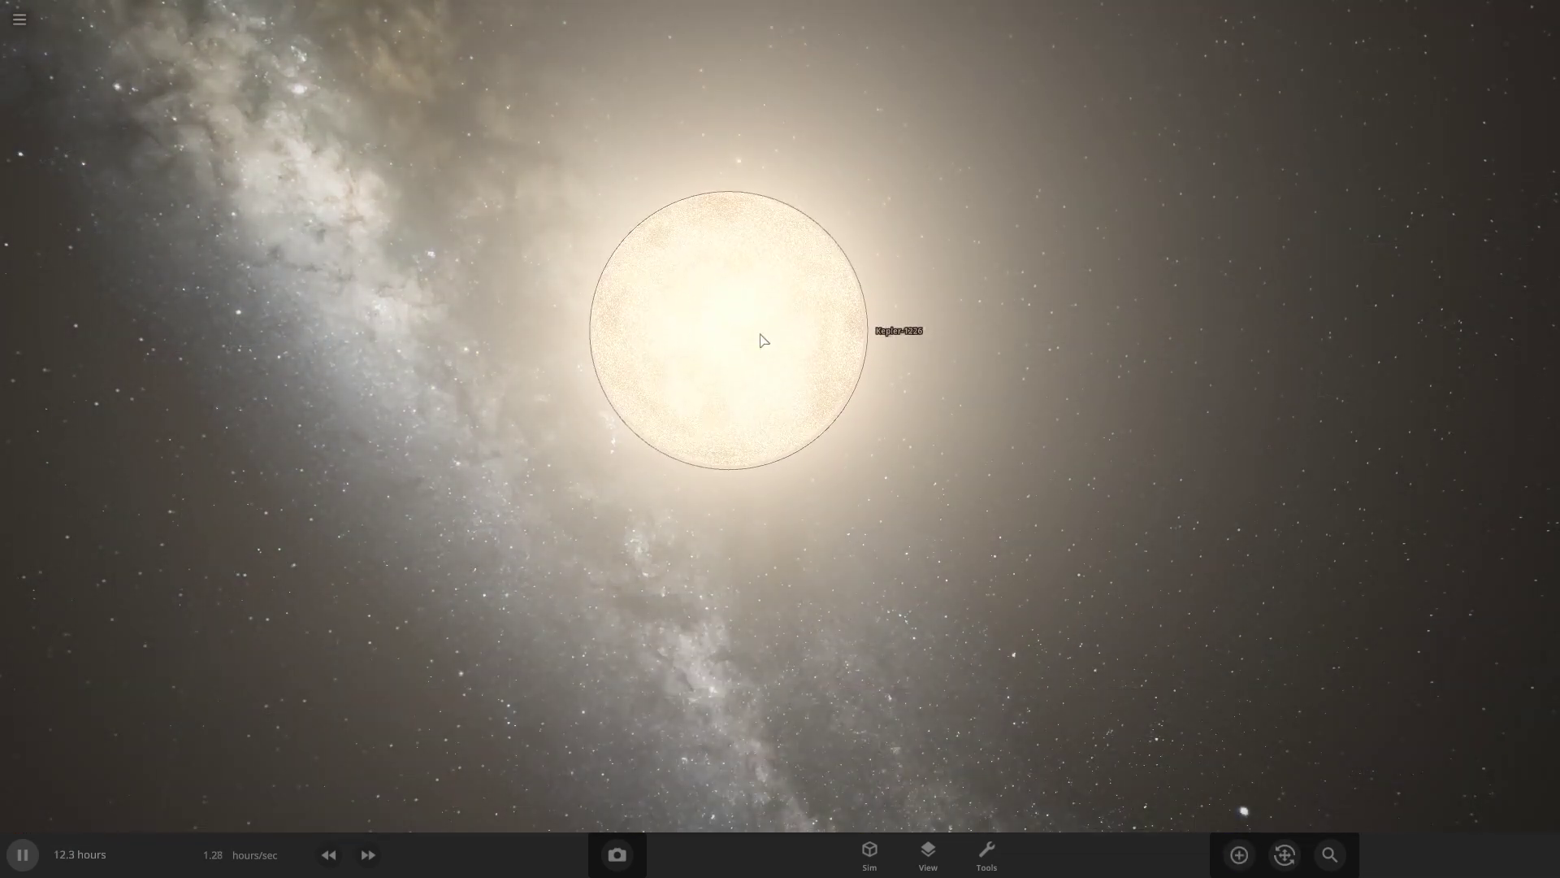
- Rename the star as Microsoft
click(759, 339)
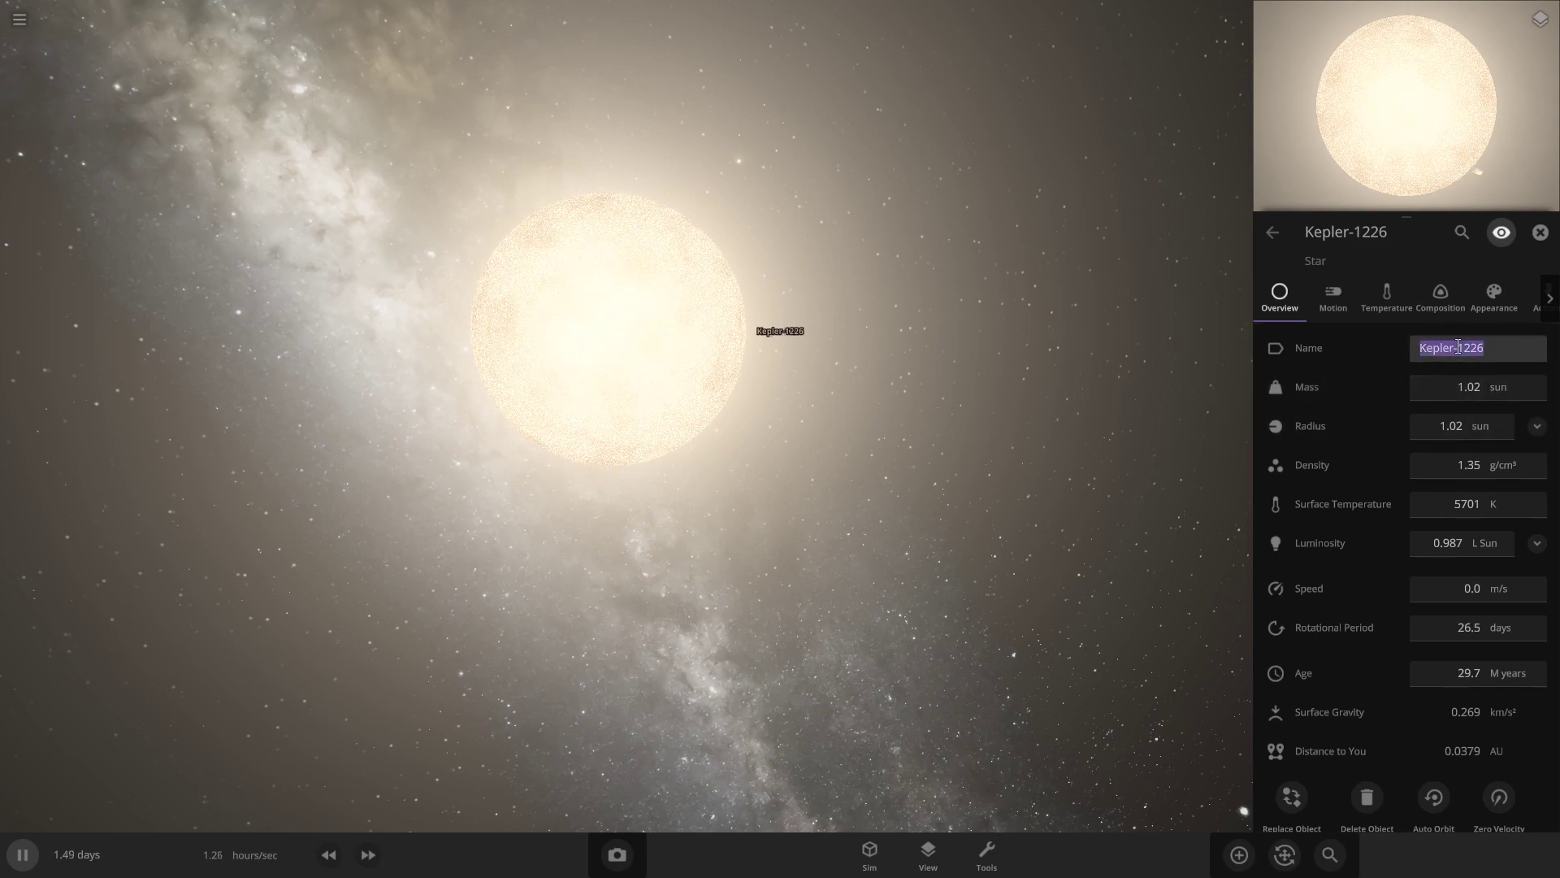
text(Microsoft)
click(1087, 487)
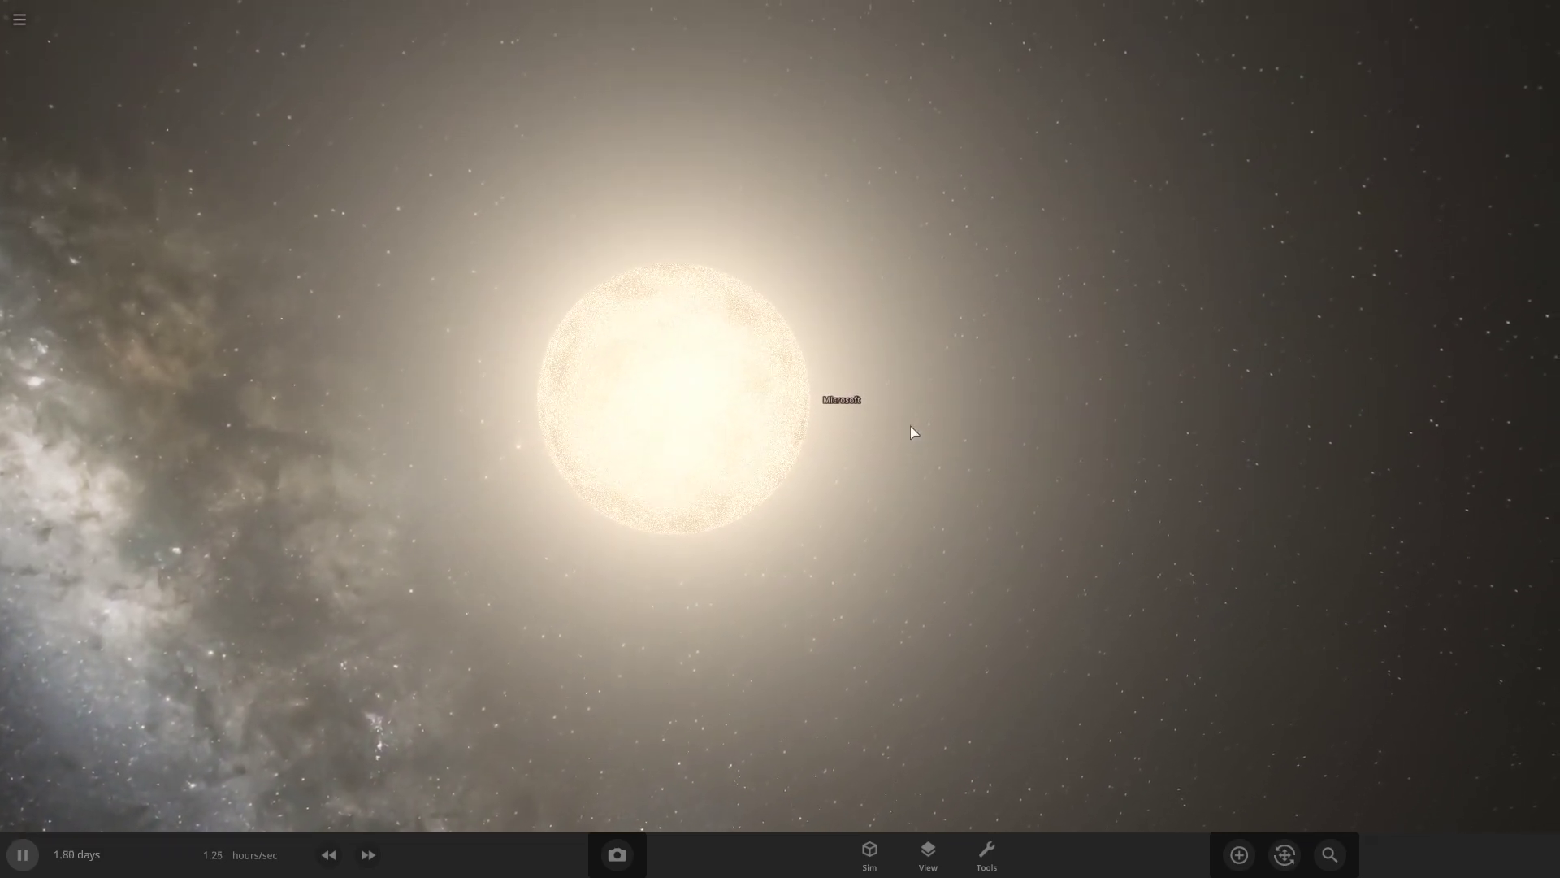
- Add a random rocky planet orbiting the Microsoft star at a distance of about 1 AU
click(693, 411)
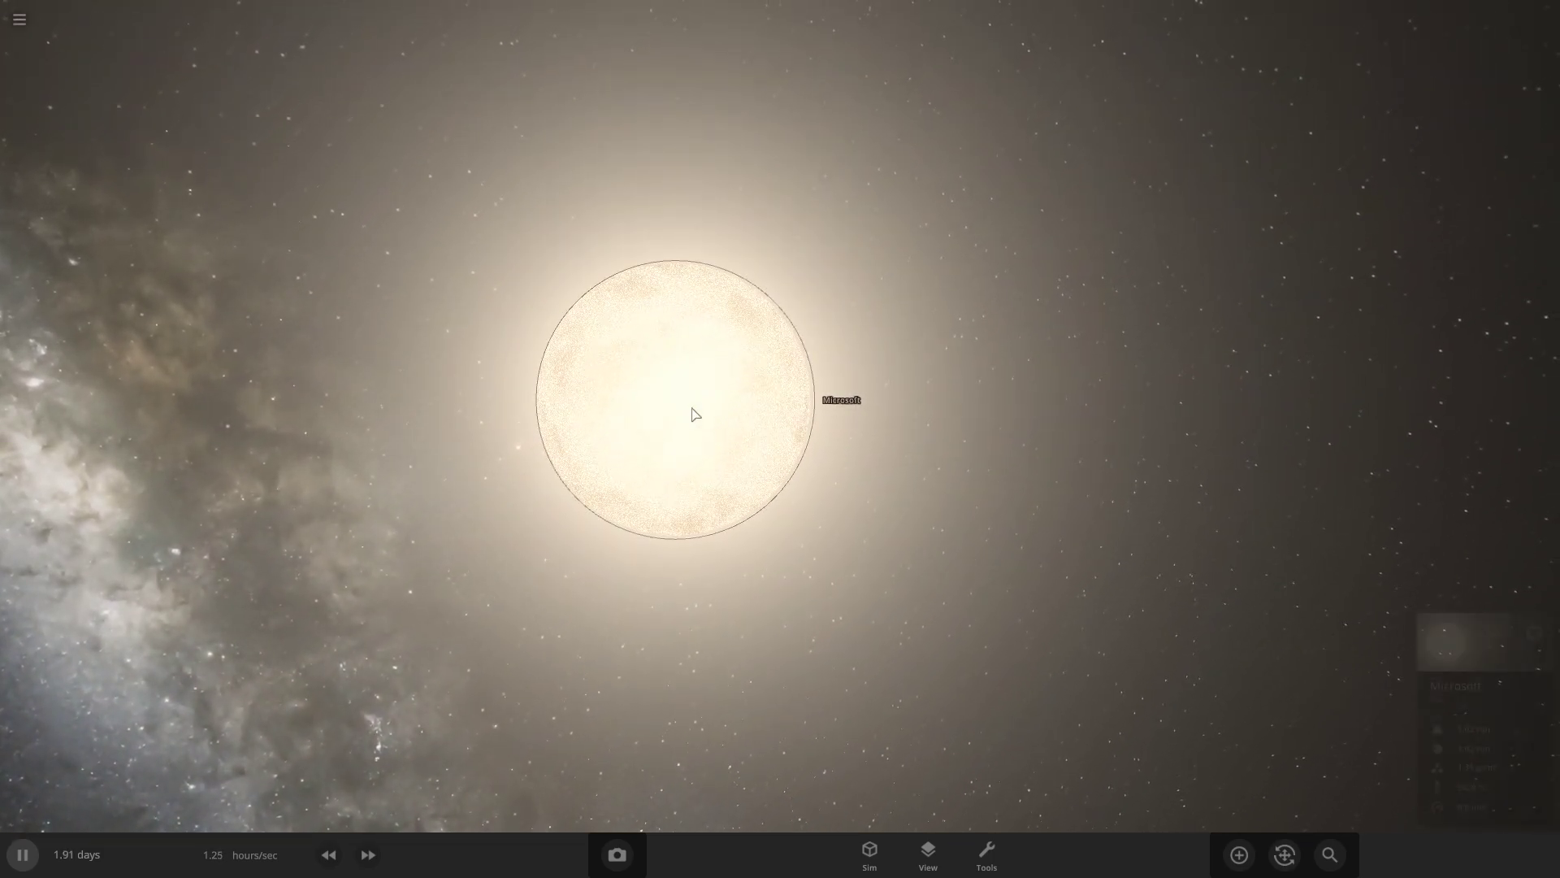
key(a)
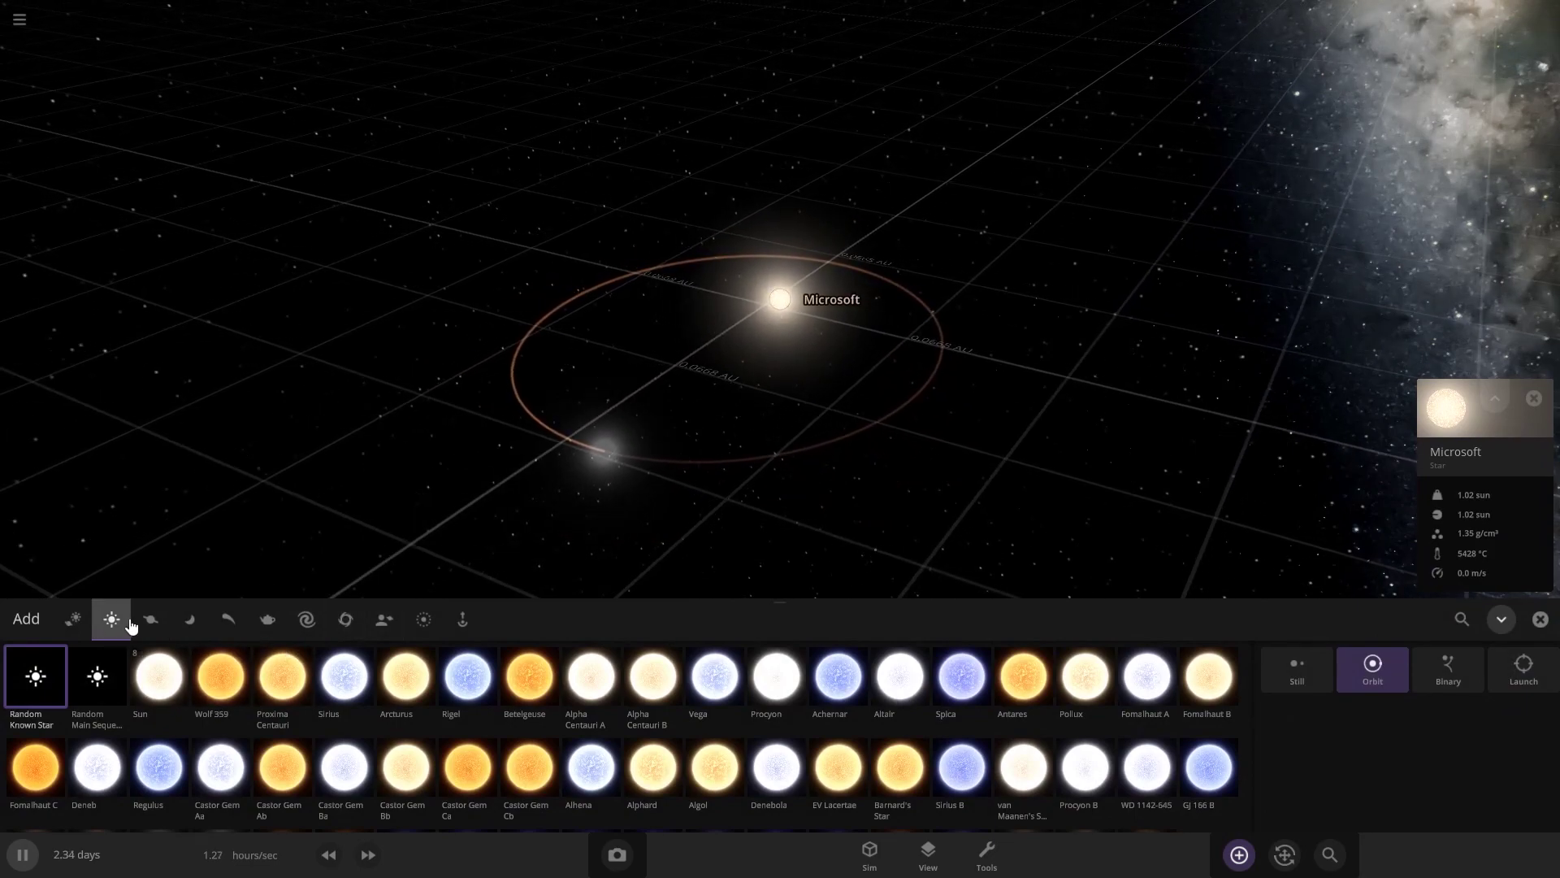
click(162, 620)
click(36, 676)
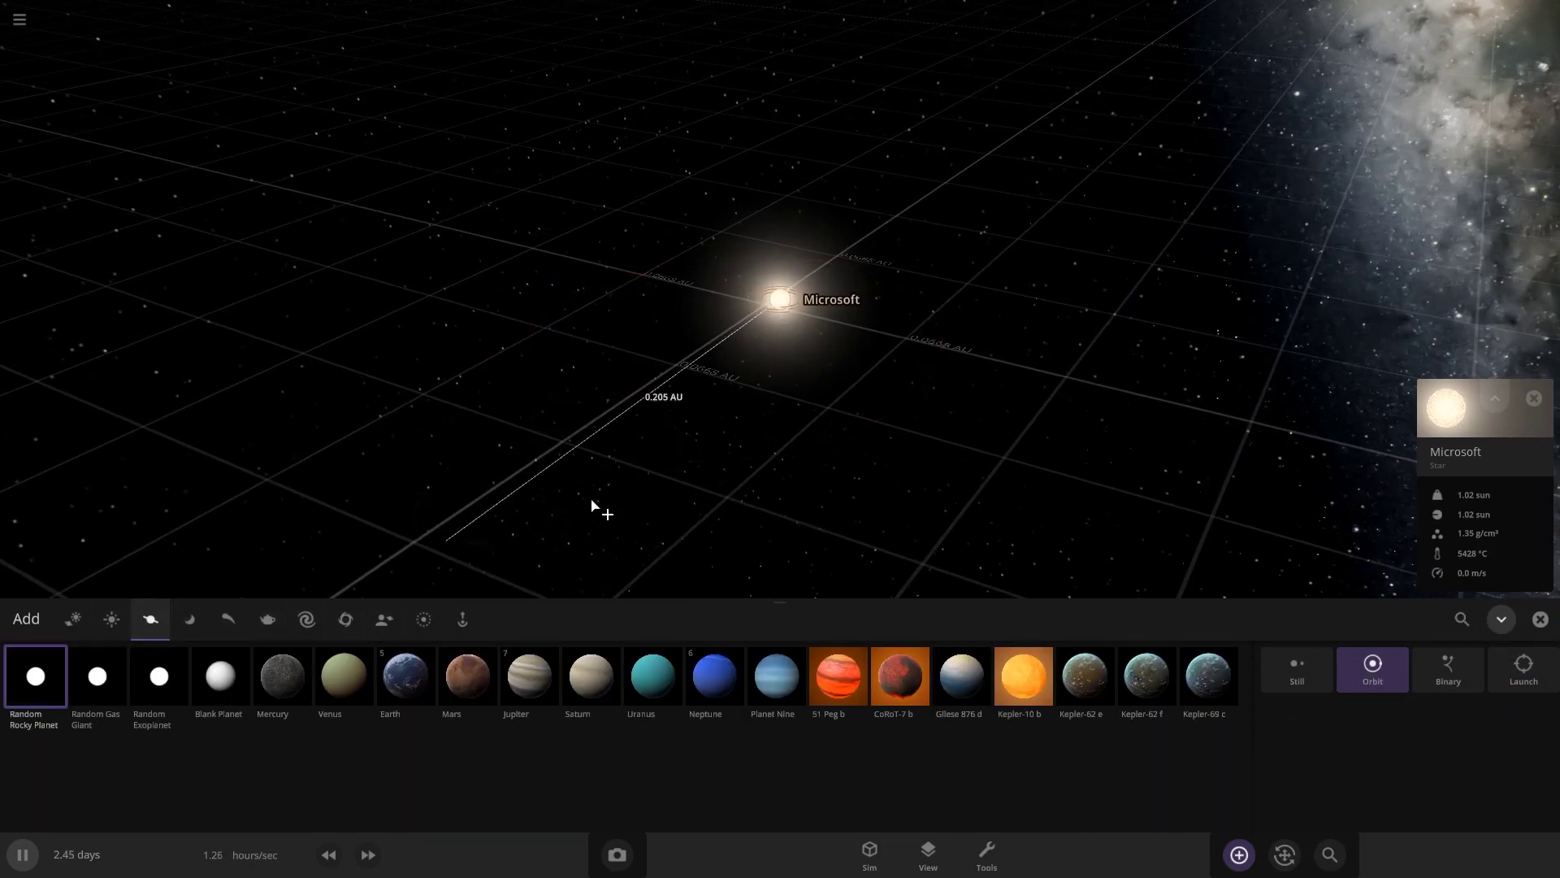
scroll(586, 470, down, 4)
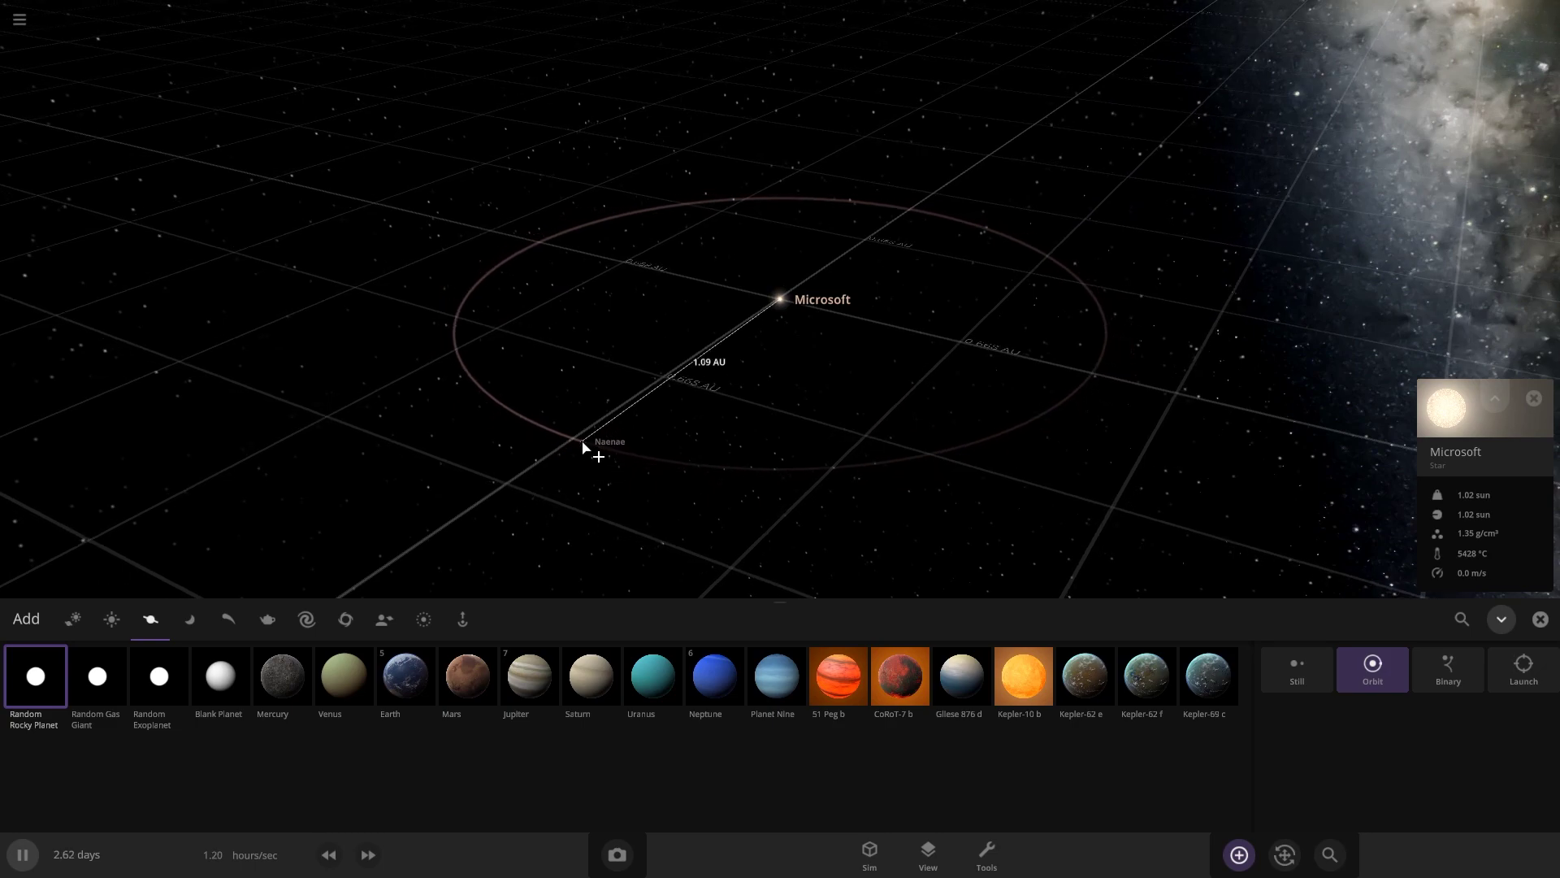
click(562, 416)
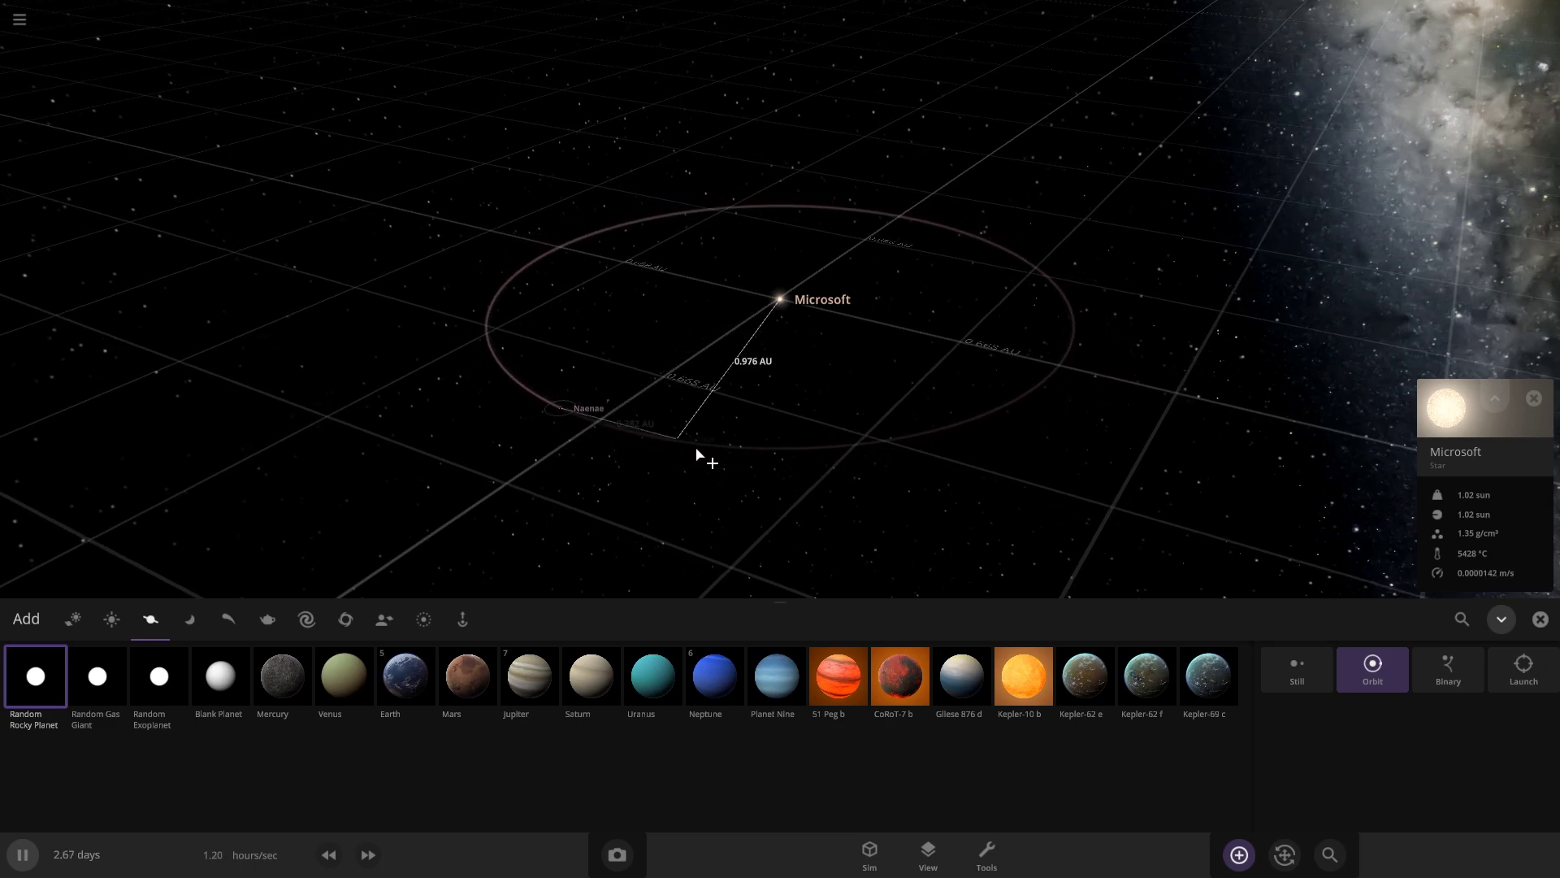
- Rename the random rocky planet as Xbox
click(572, 565)
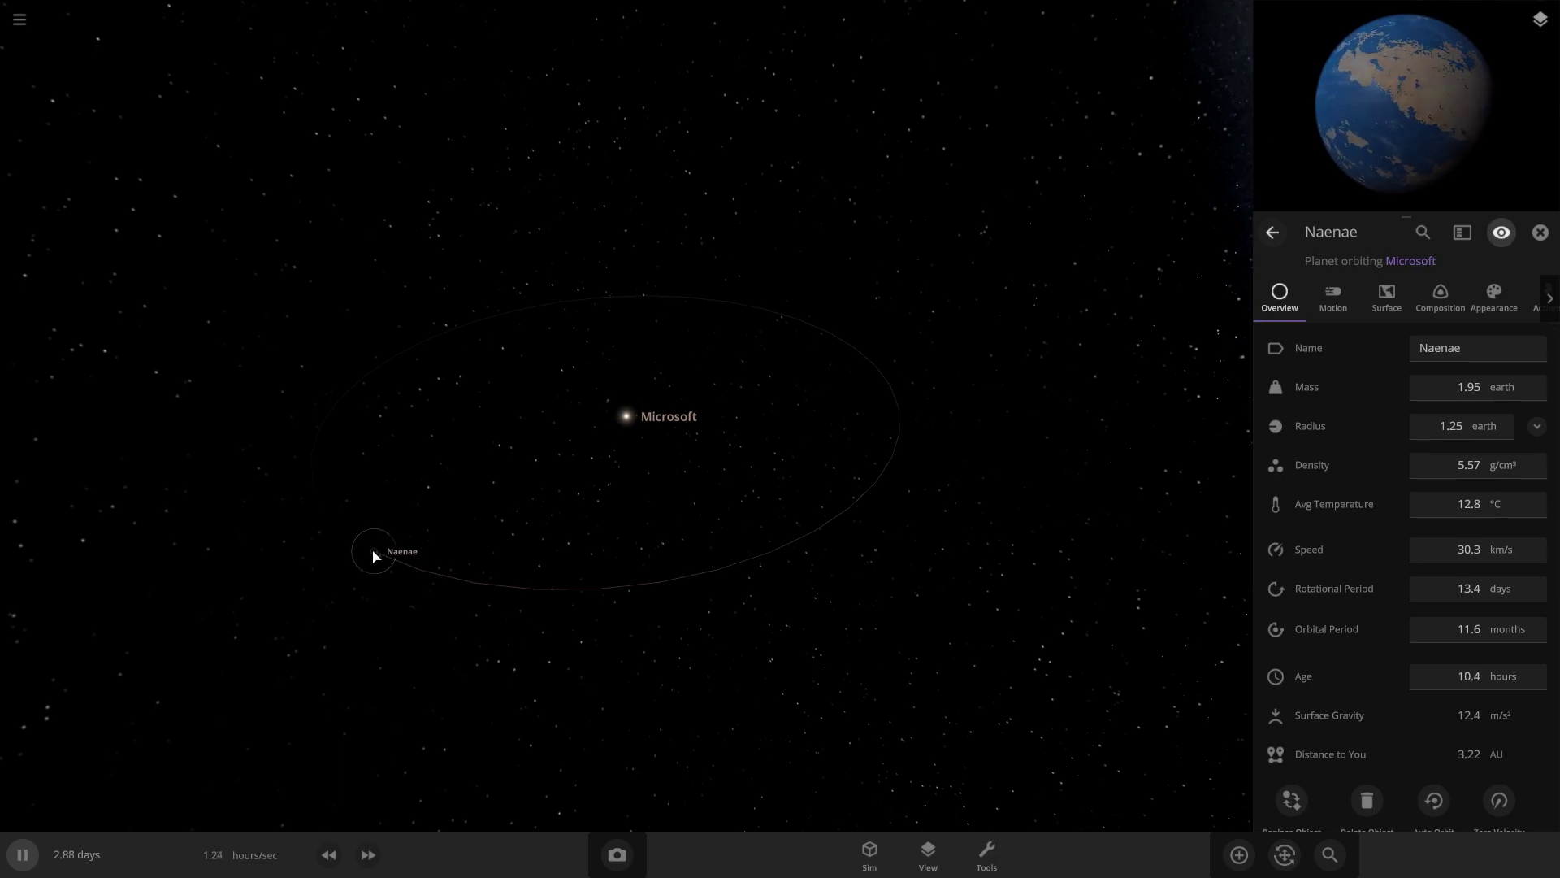
drag(372, 547, 784, 425)
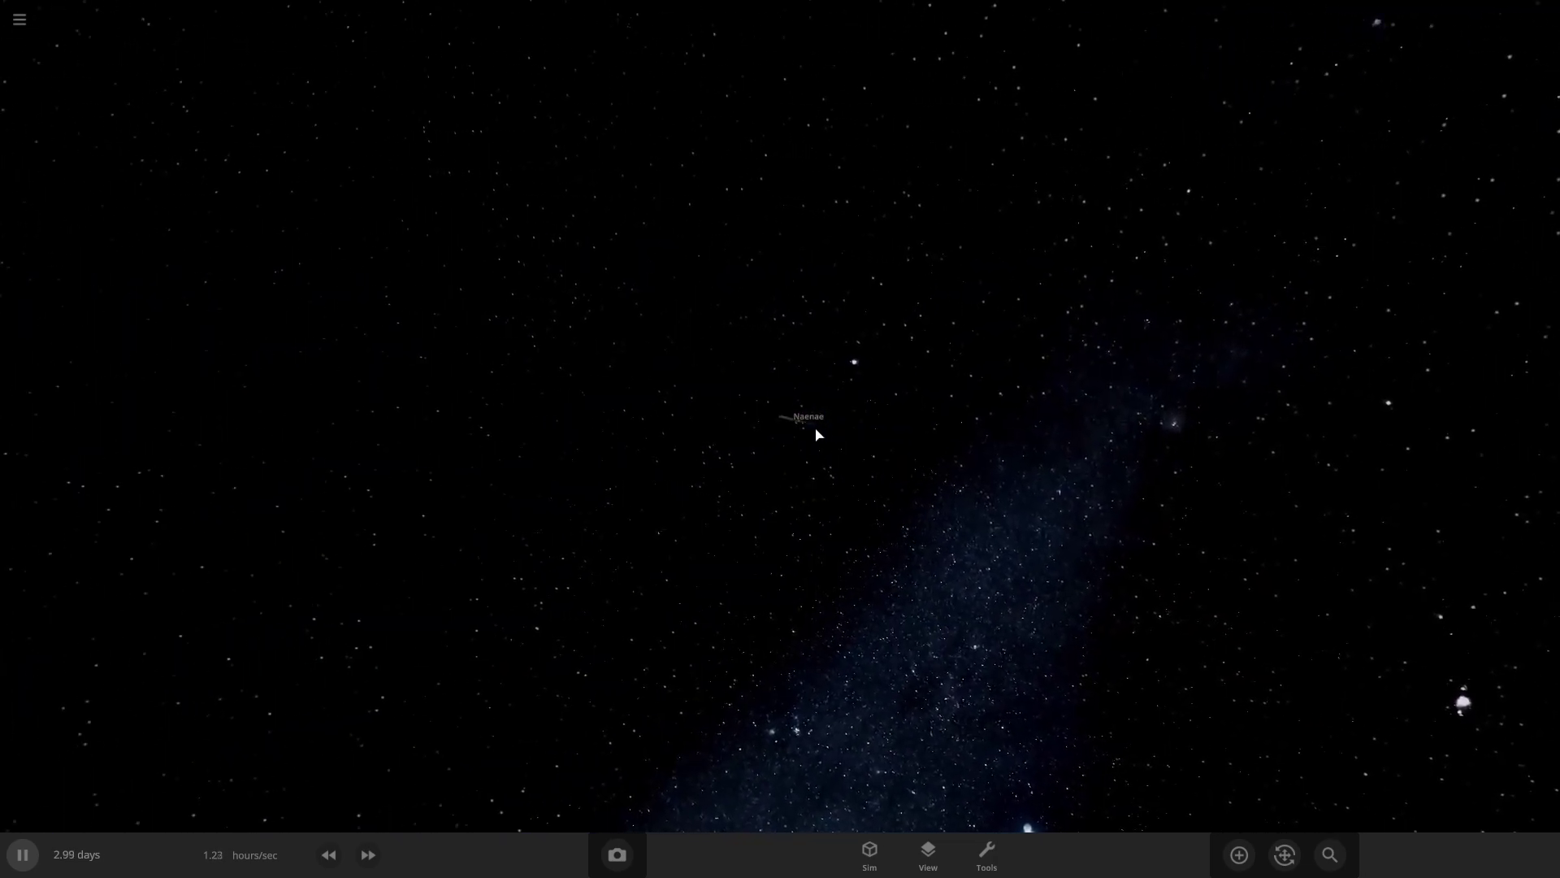
double_click(777, 455)
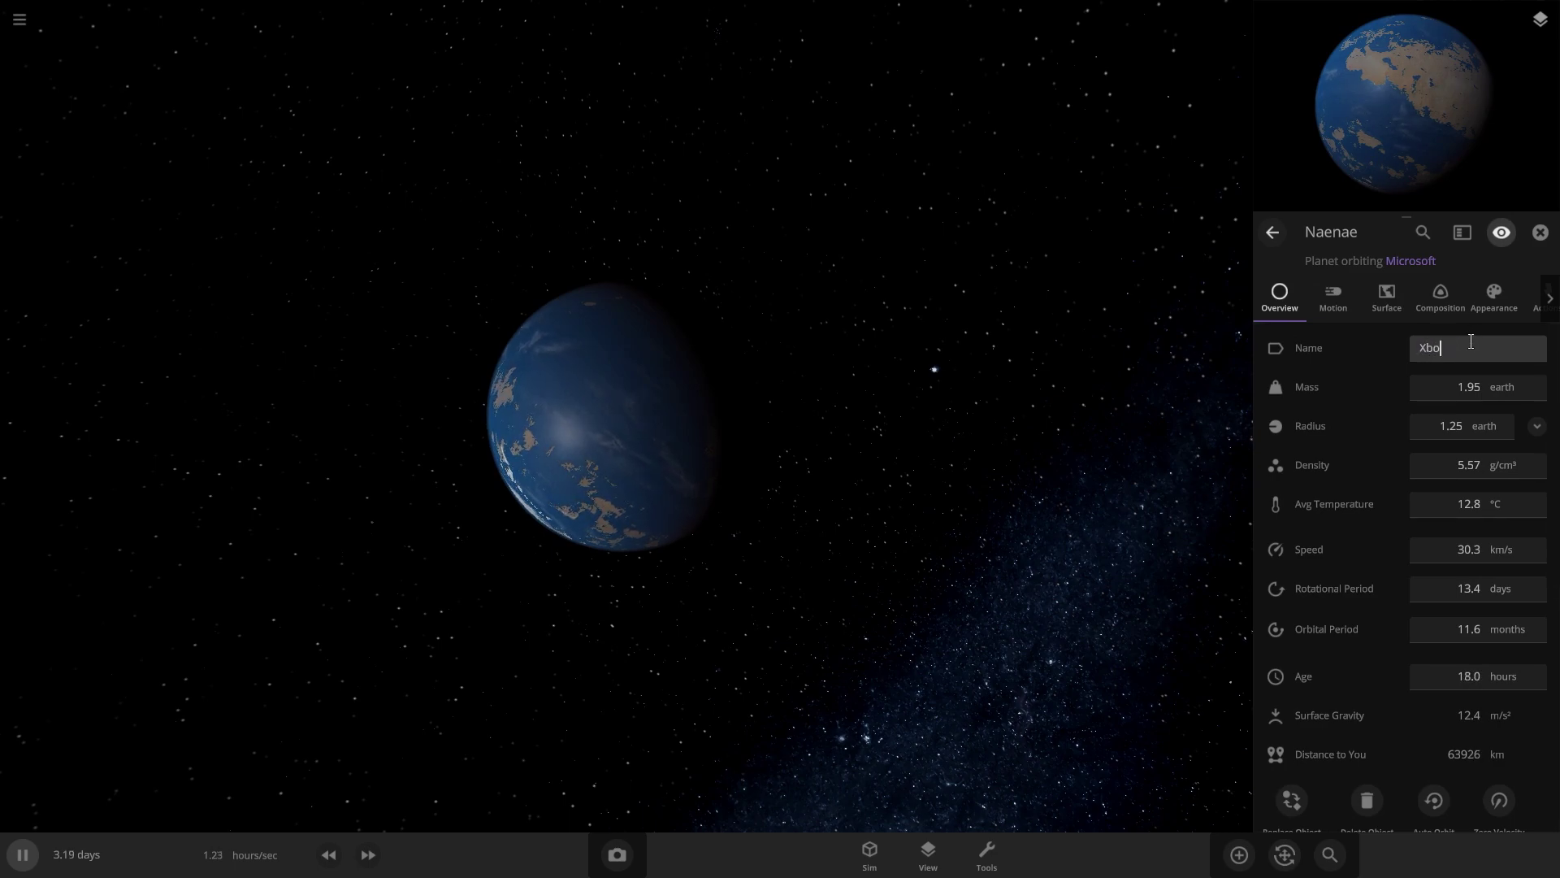
click(1442, 348)
text(Xbox)
- Close the rocky planet's properties and delete the planet
click(1440, 296)
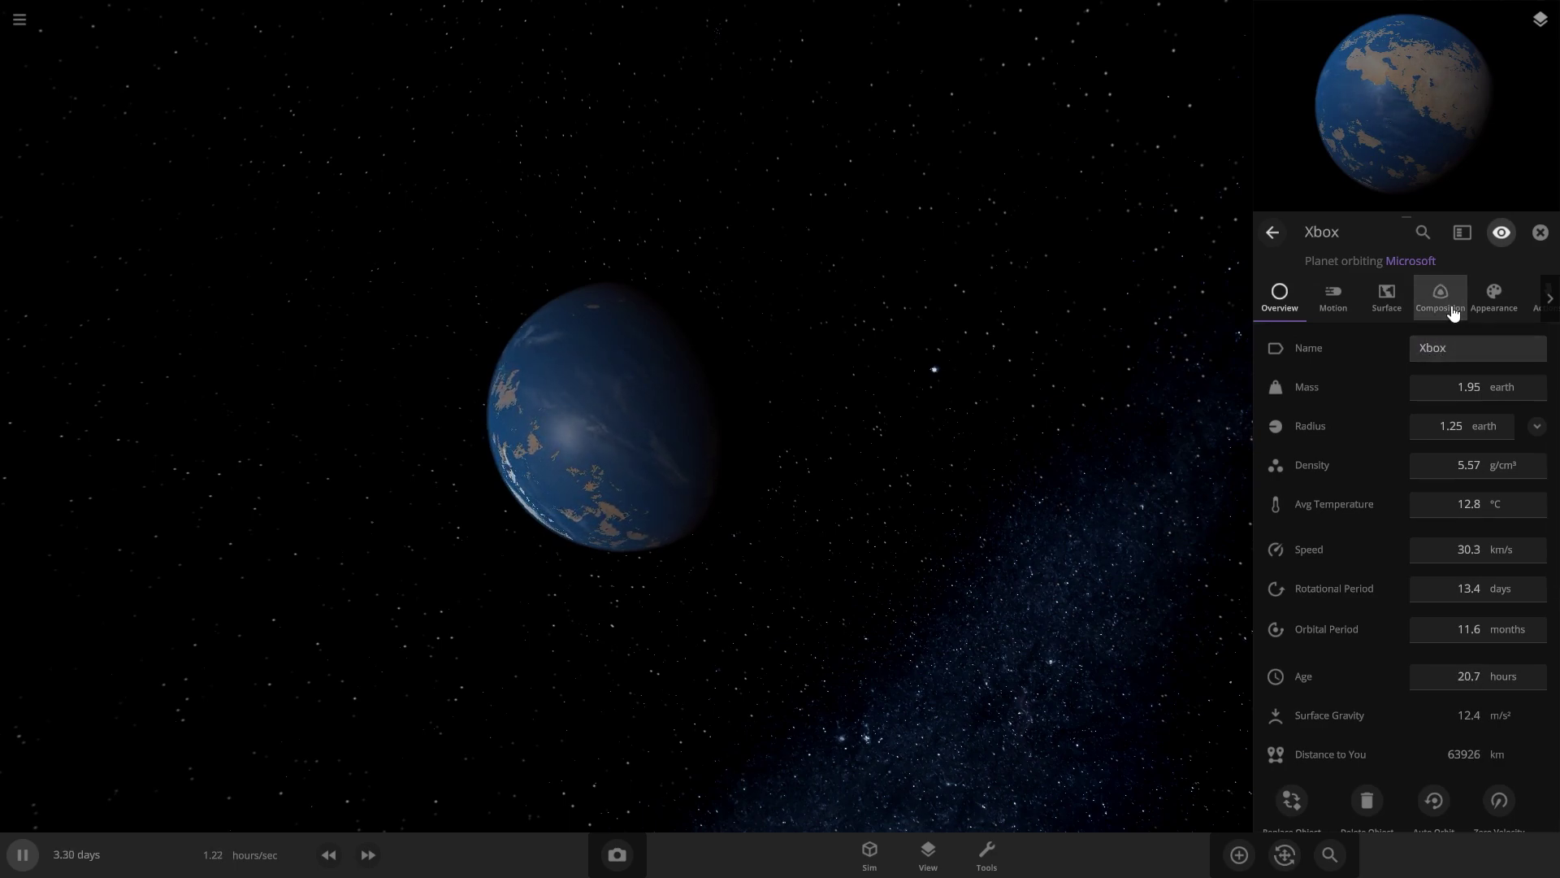
click(1540, 232)
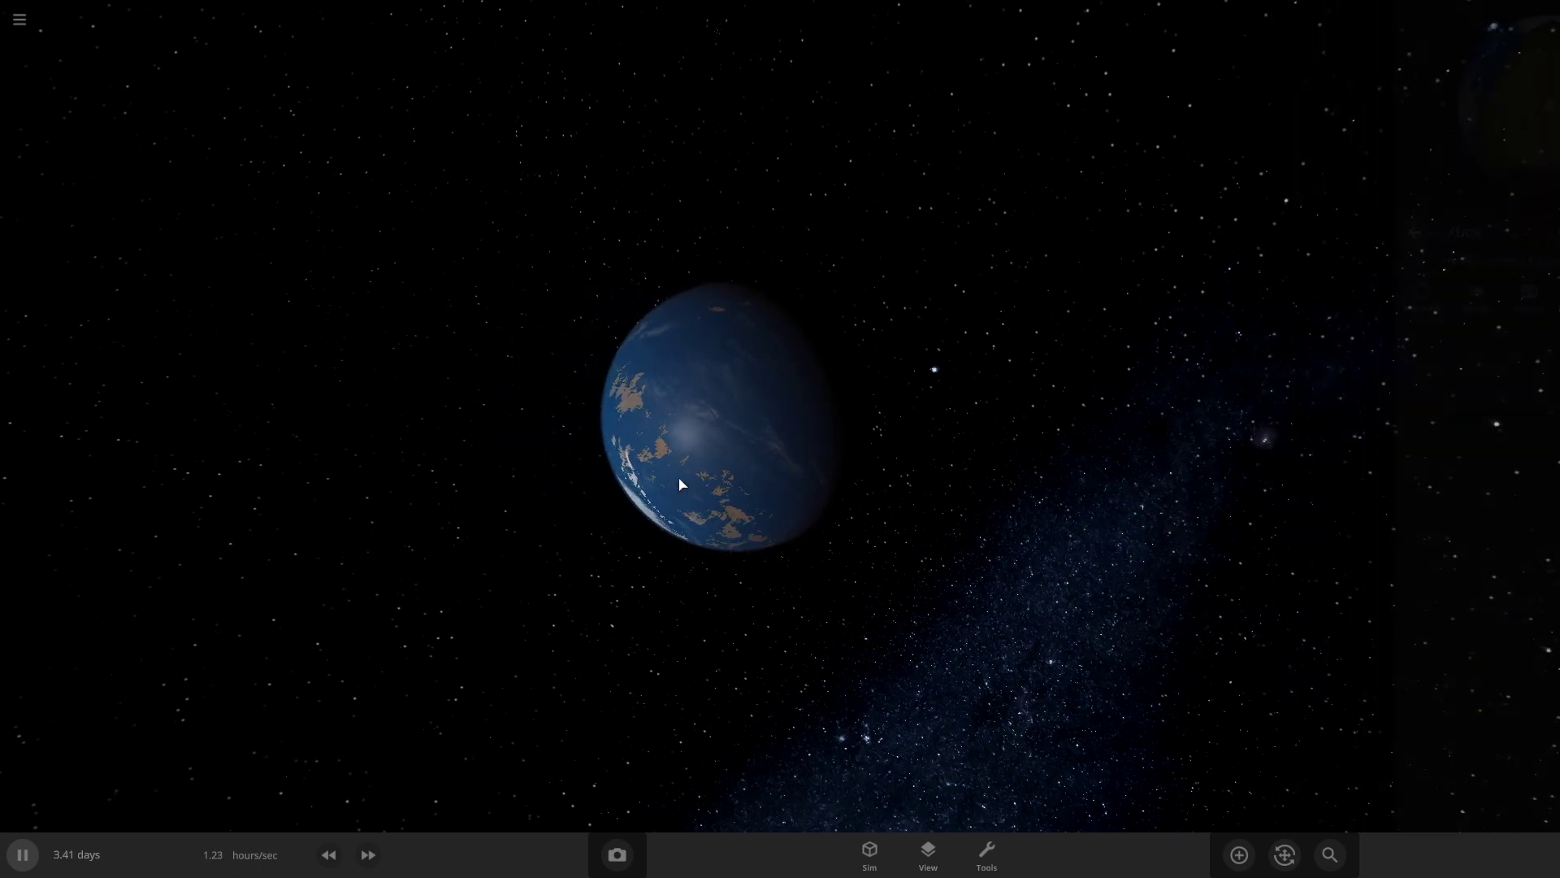
key(Delete)
- Add a blank planet in orbit around the Microsoft star
click(1240, 855)
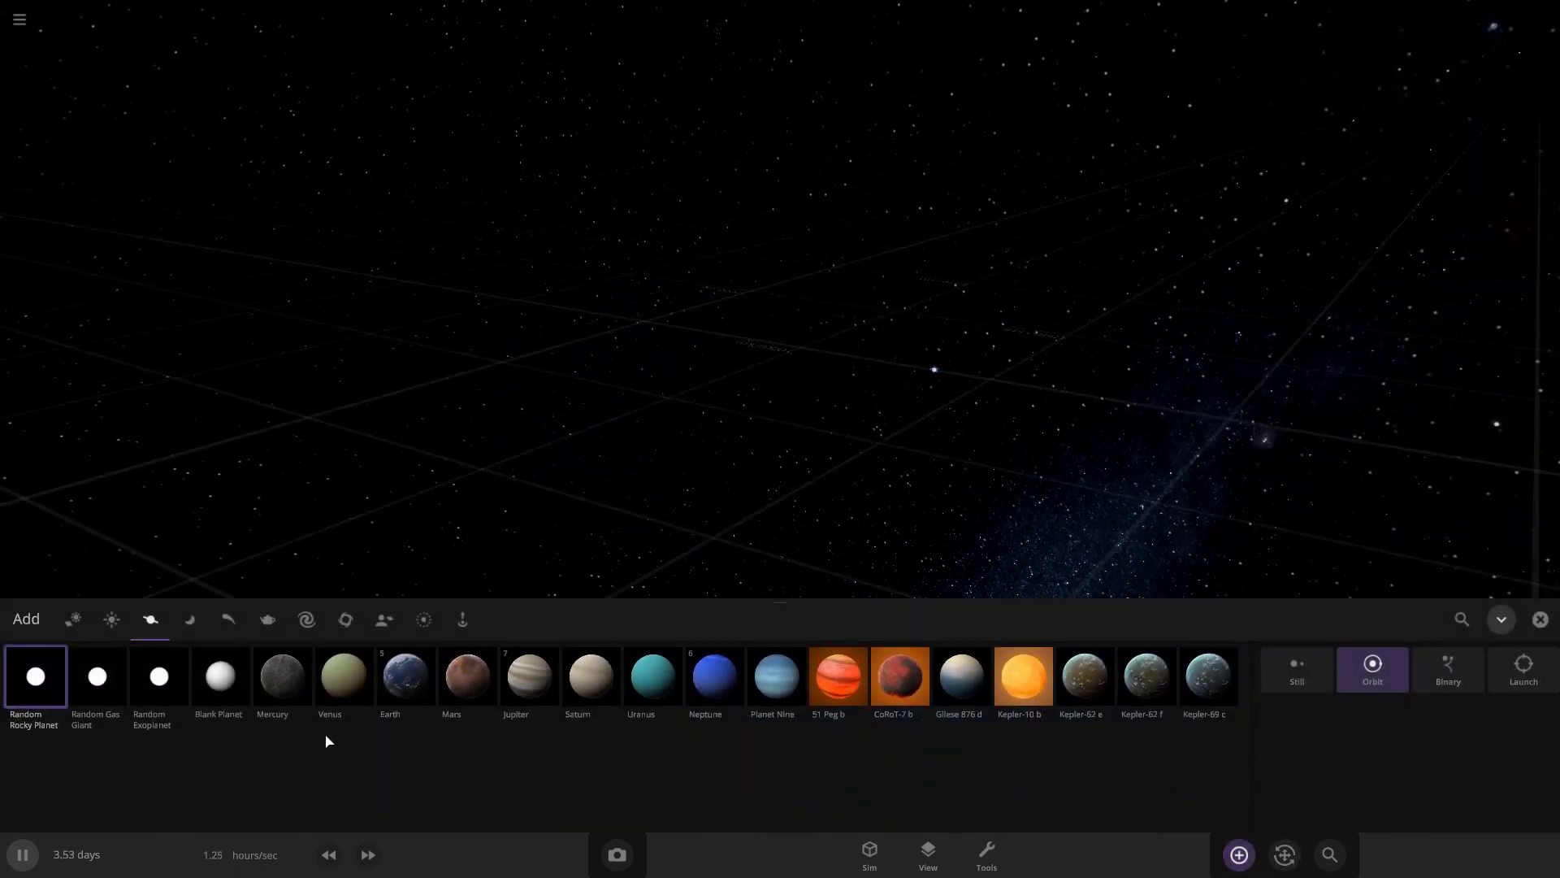
click(221, 681)
click(757, 312)
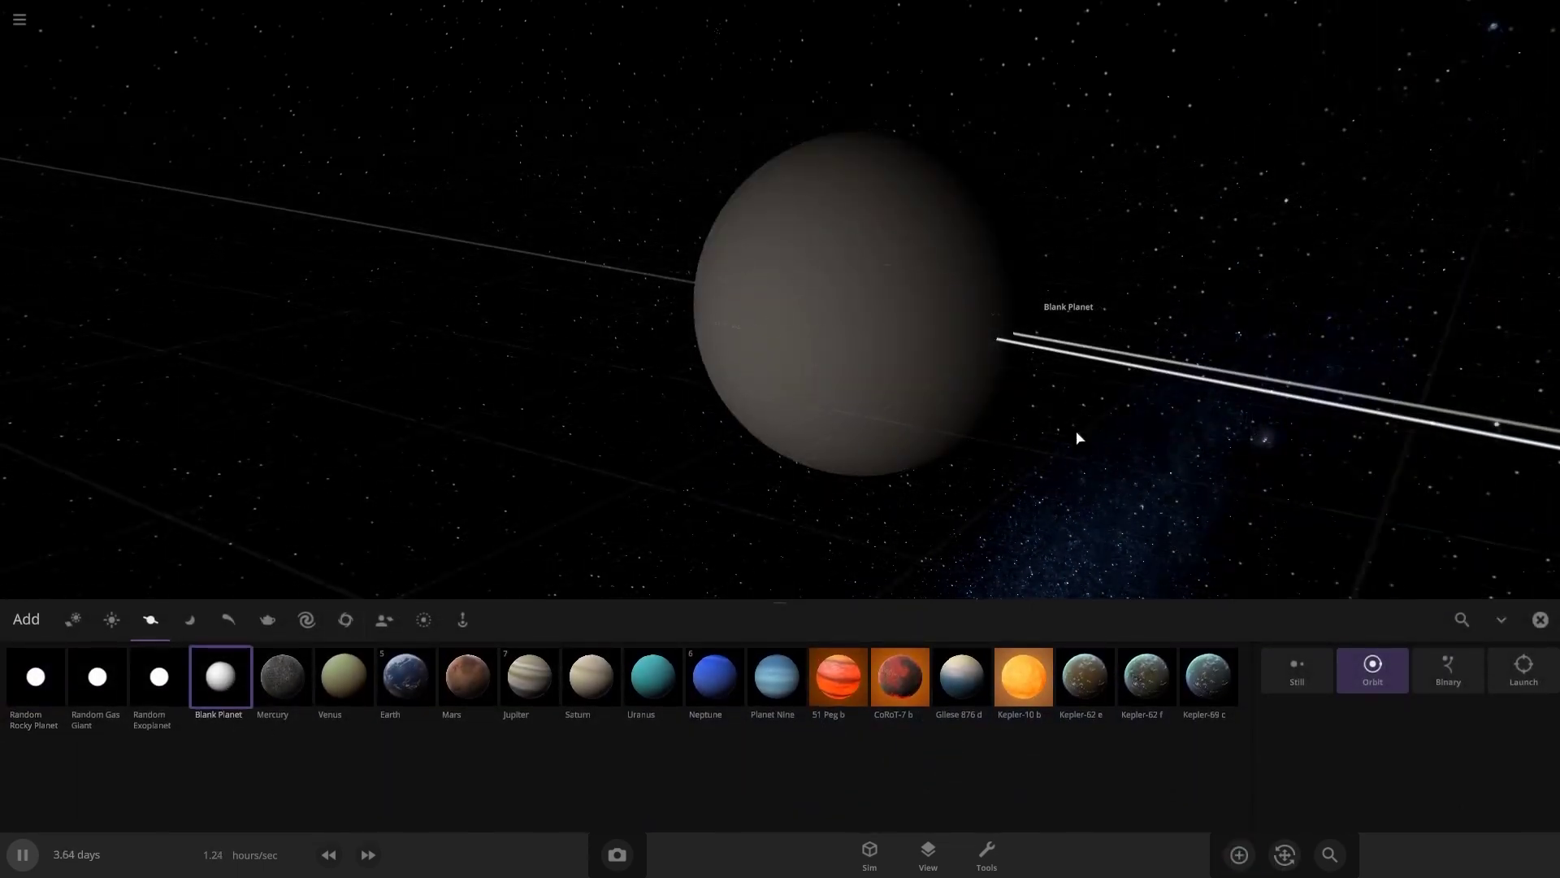
- Rename the blank planet as Xbox
click(797, 464)
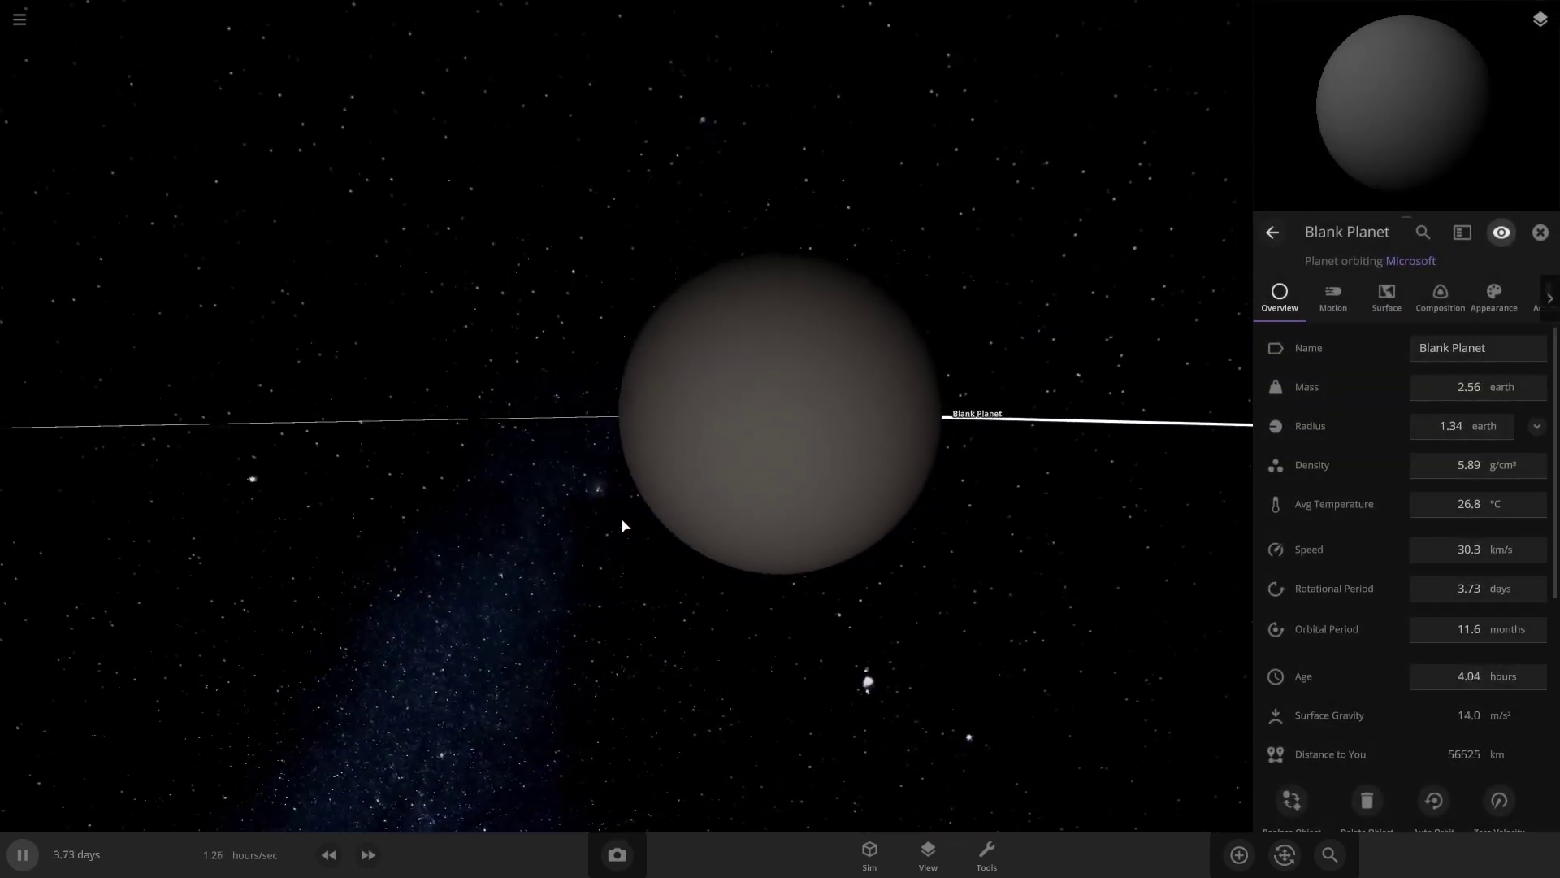
click(1494, 297)
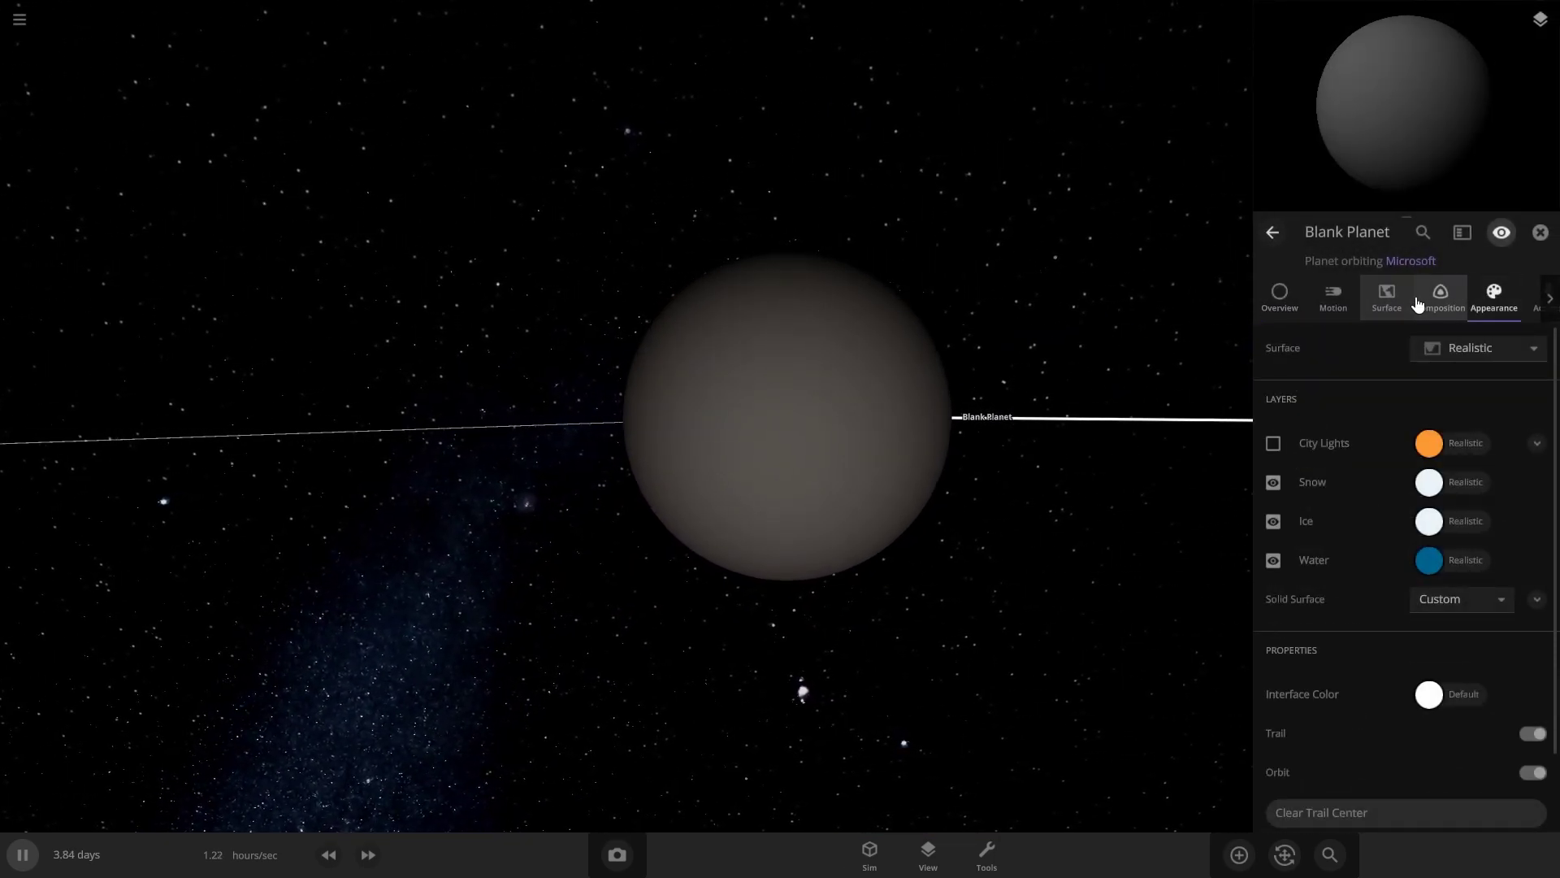
scroll(1389, 565, down, 1)
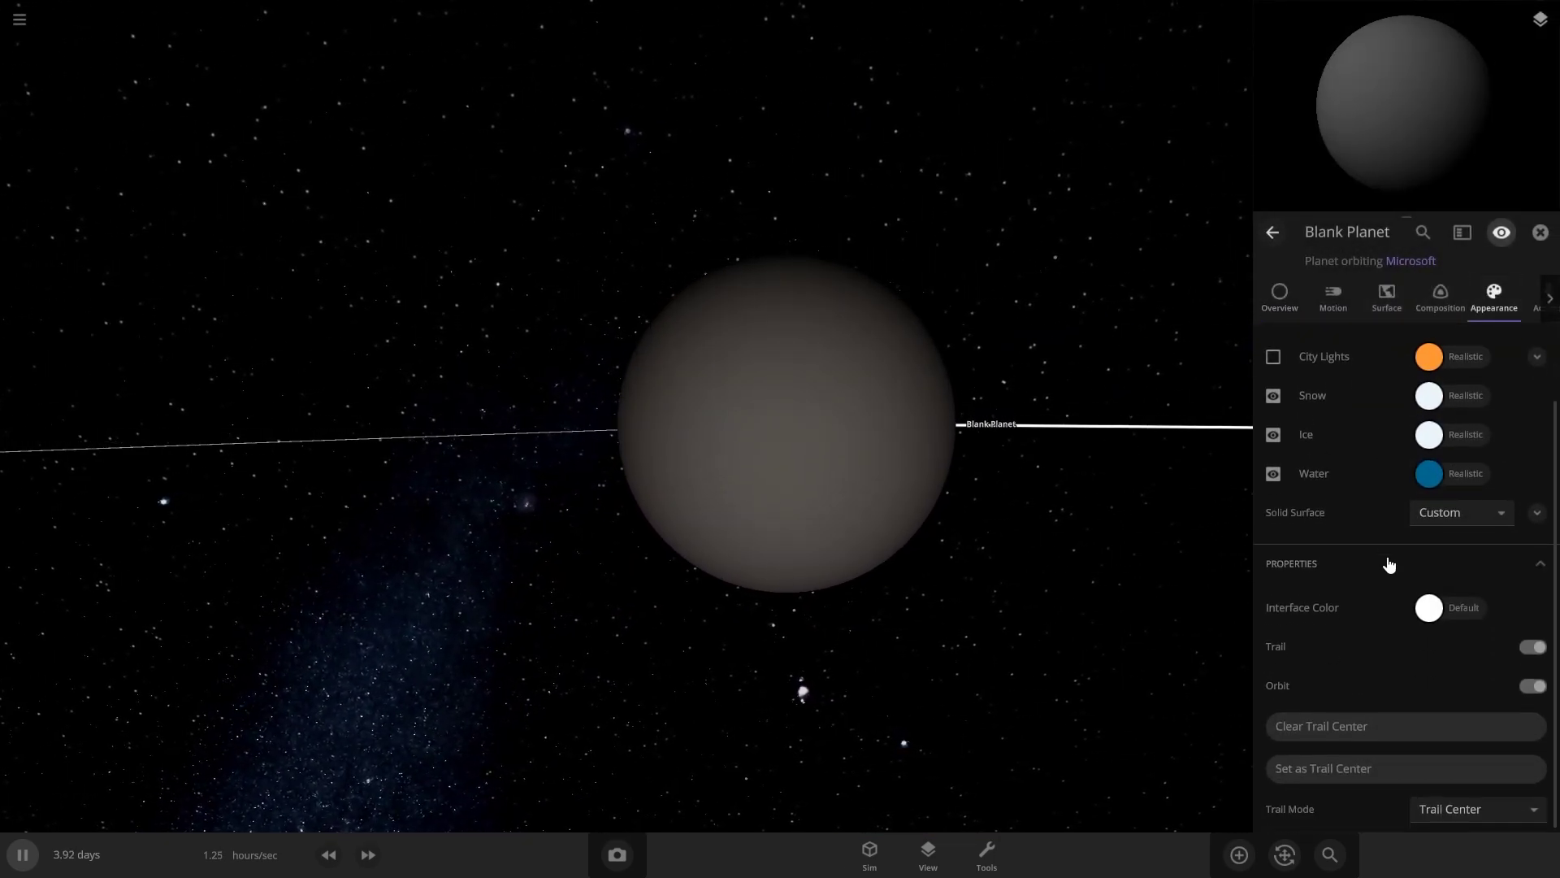
click(1280, 296)
click(1500, 350)
text(Xbox)
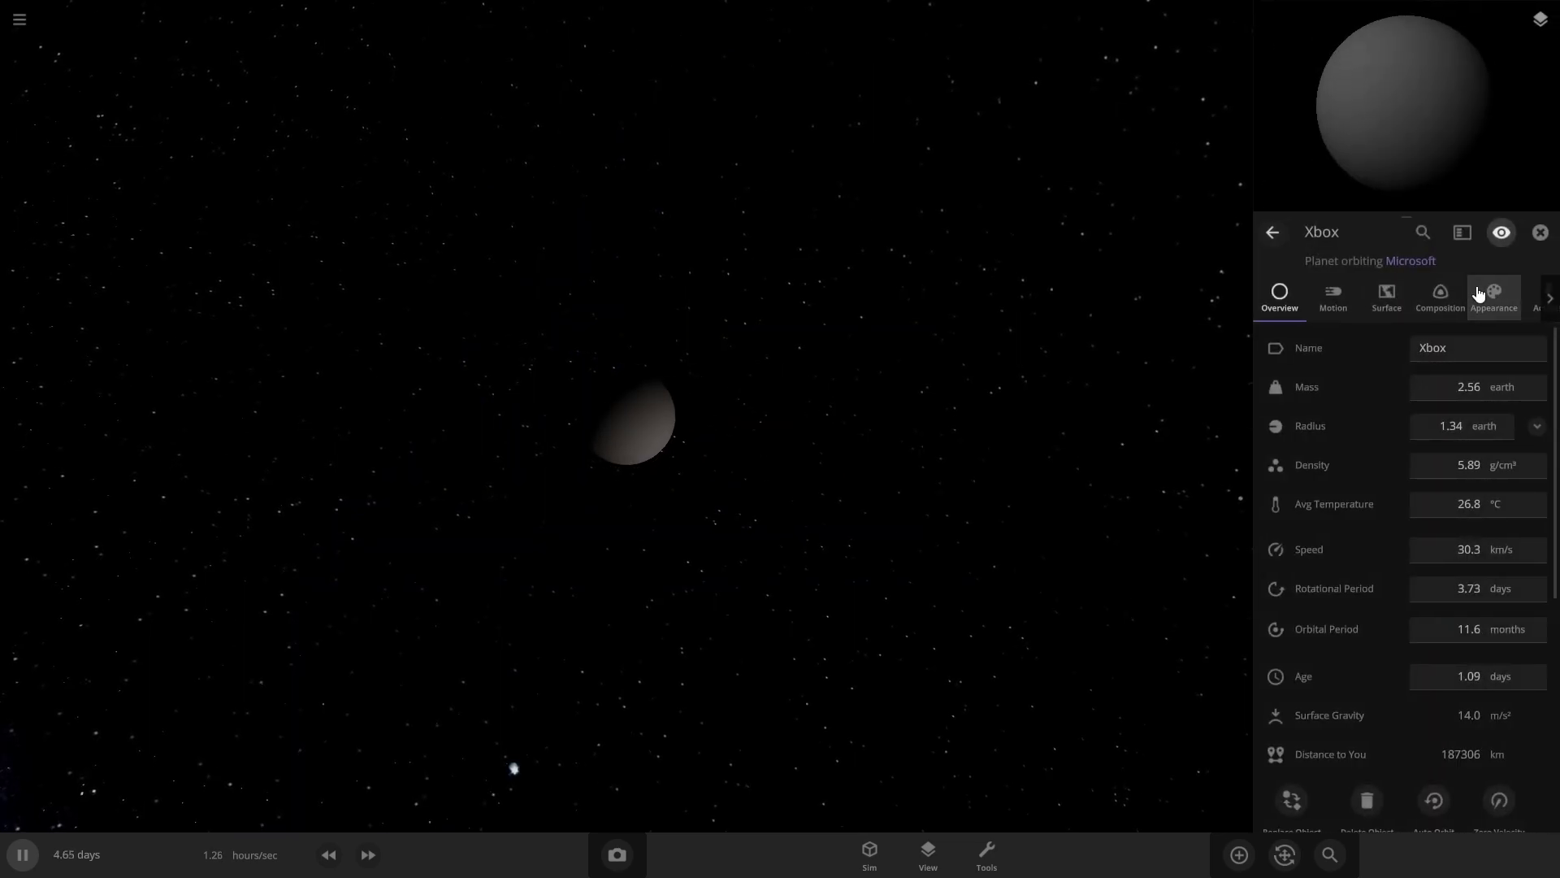
- Set the High color of Xbox's custom solid surface to green and its contrast to 0.00
click(1478, 294)
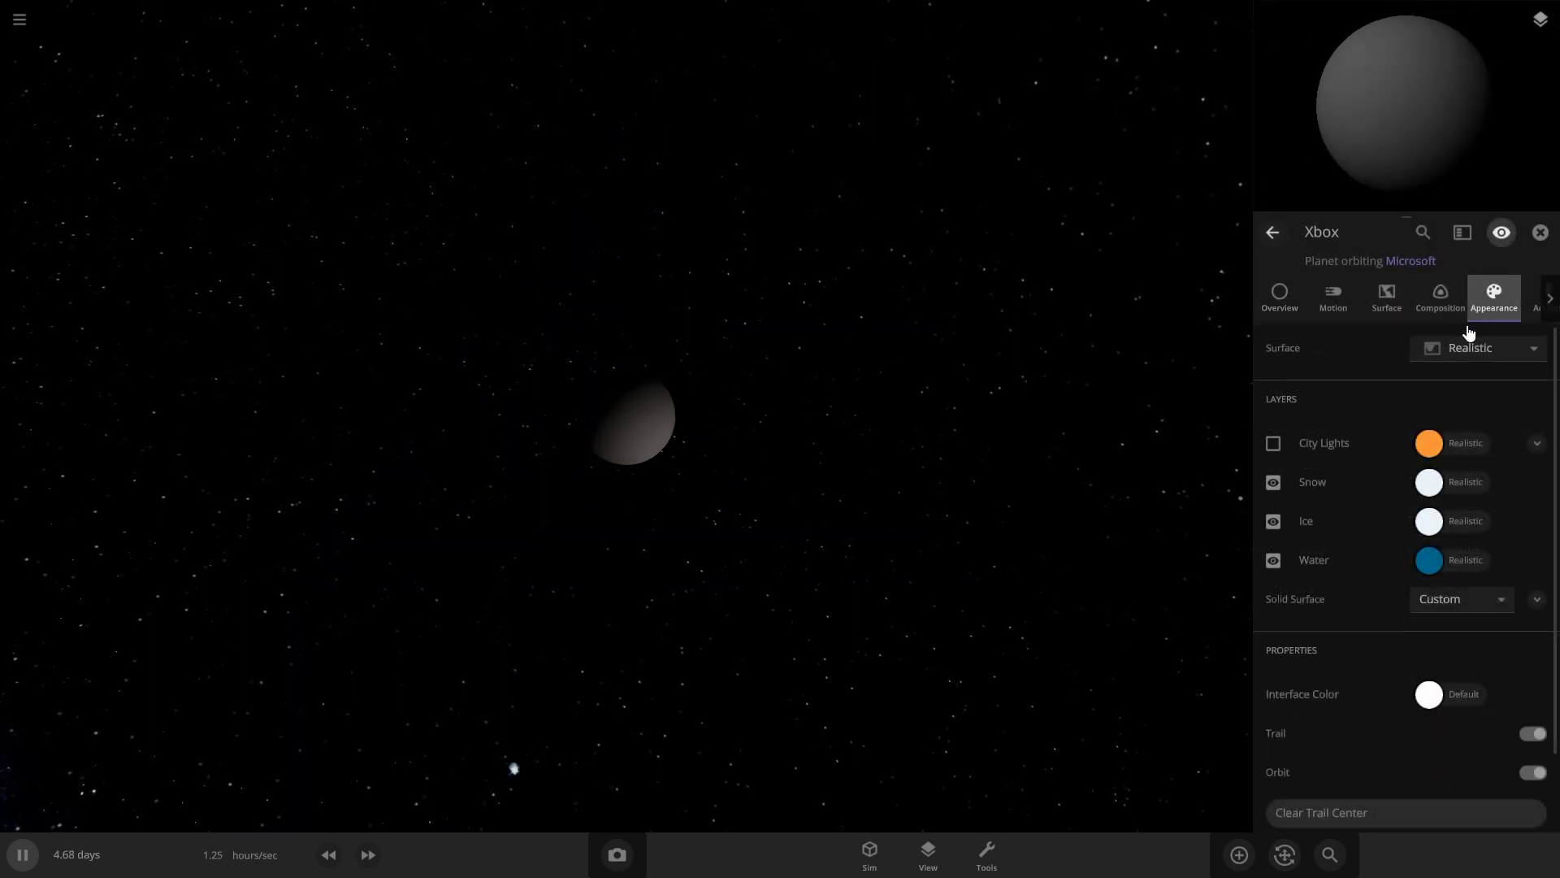
click(1535, 601)
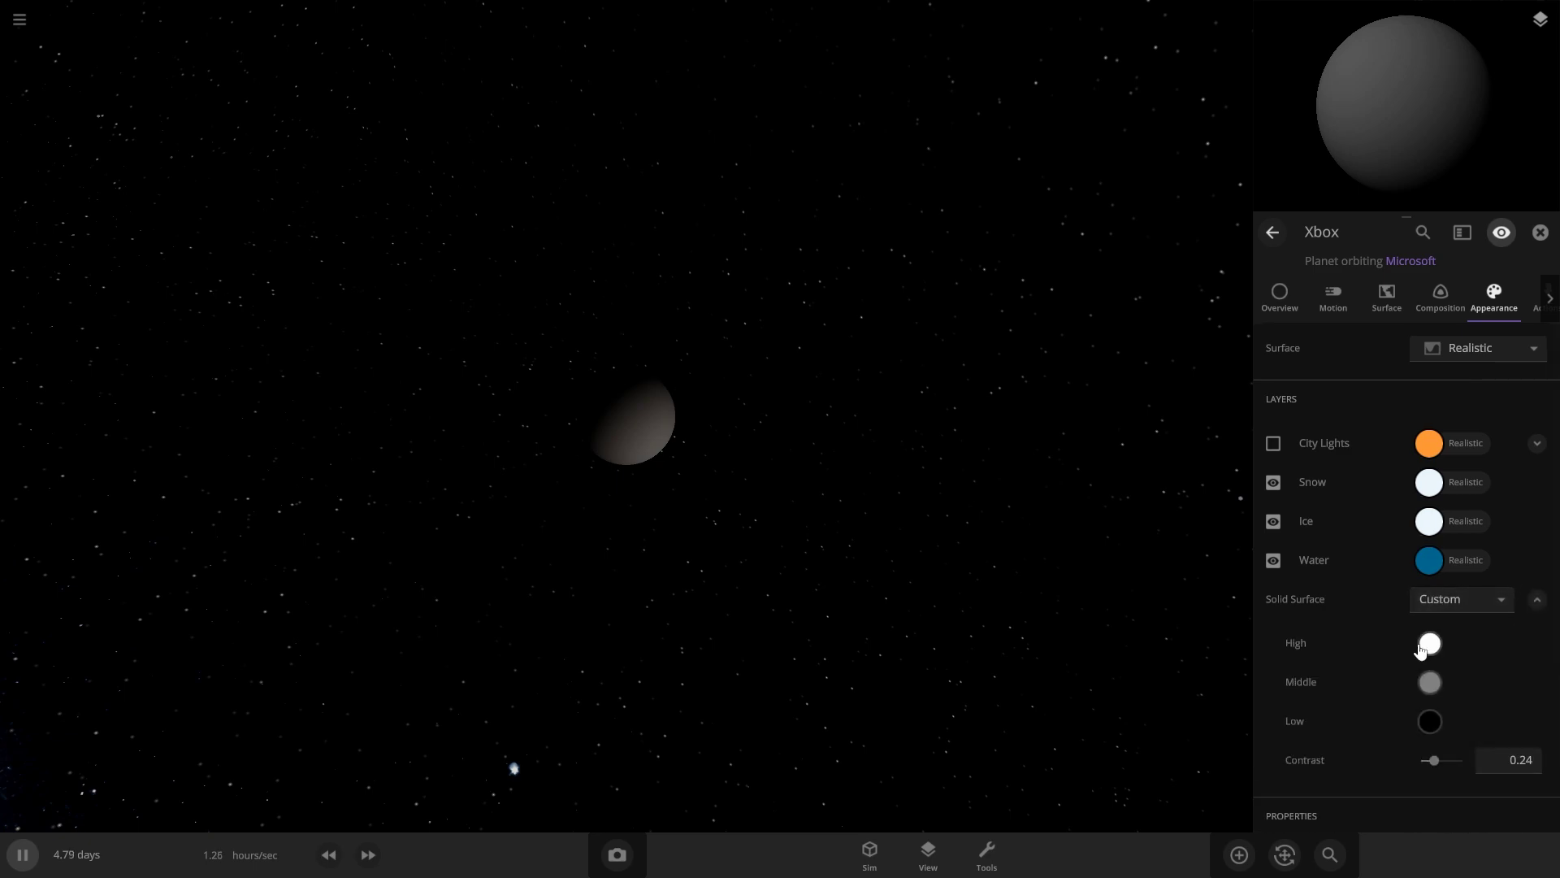
click(1429, 643)
click(1310, 693)
click(1427, 686)
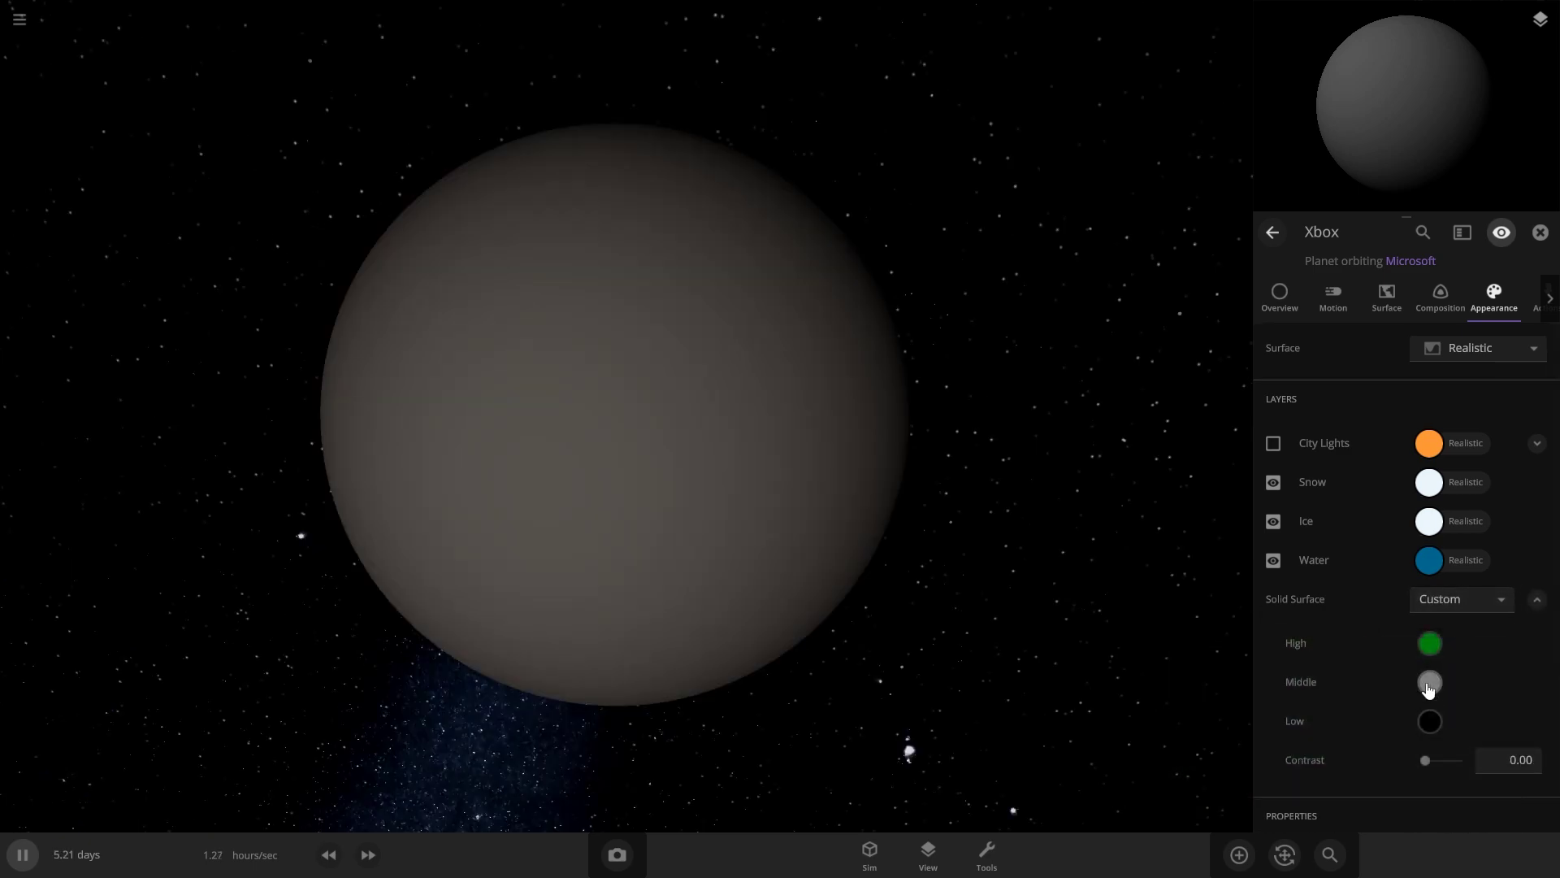
- Set the Middle color of Xbox's solid surface to dark green #0E7C1C
click(1429, 683)
click(1354, 730)
click(1313, 756)
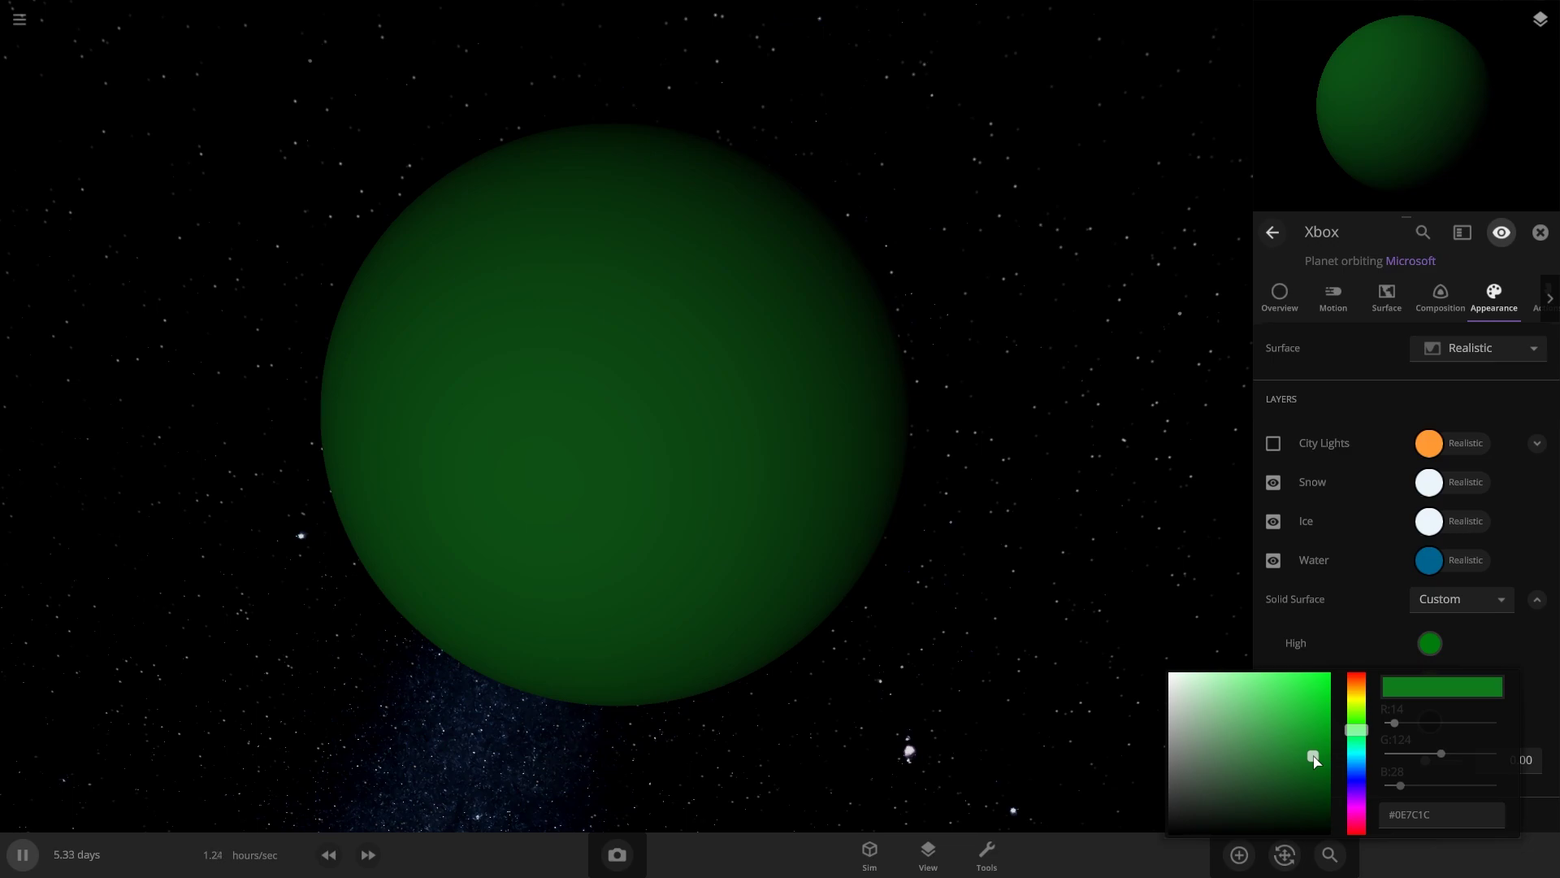
click(1061, 560)
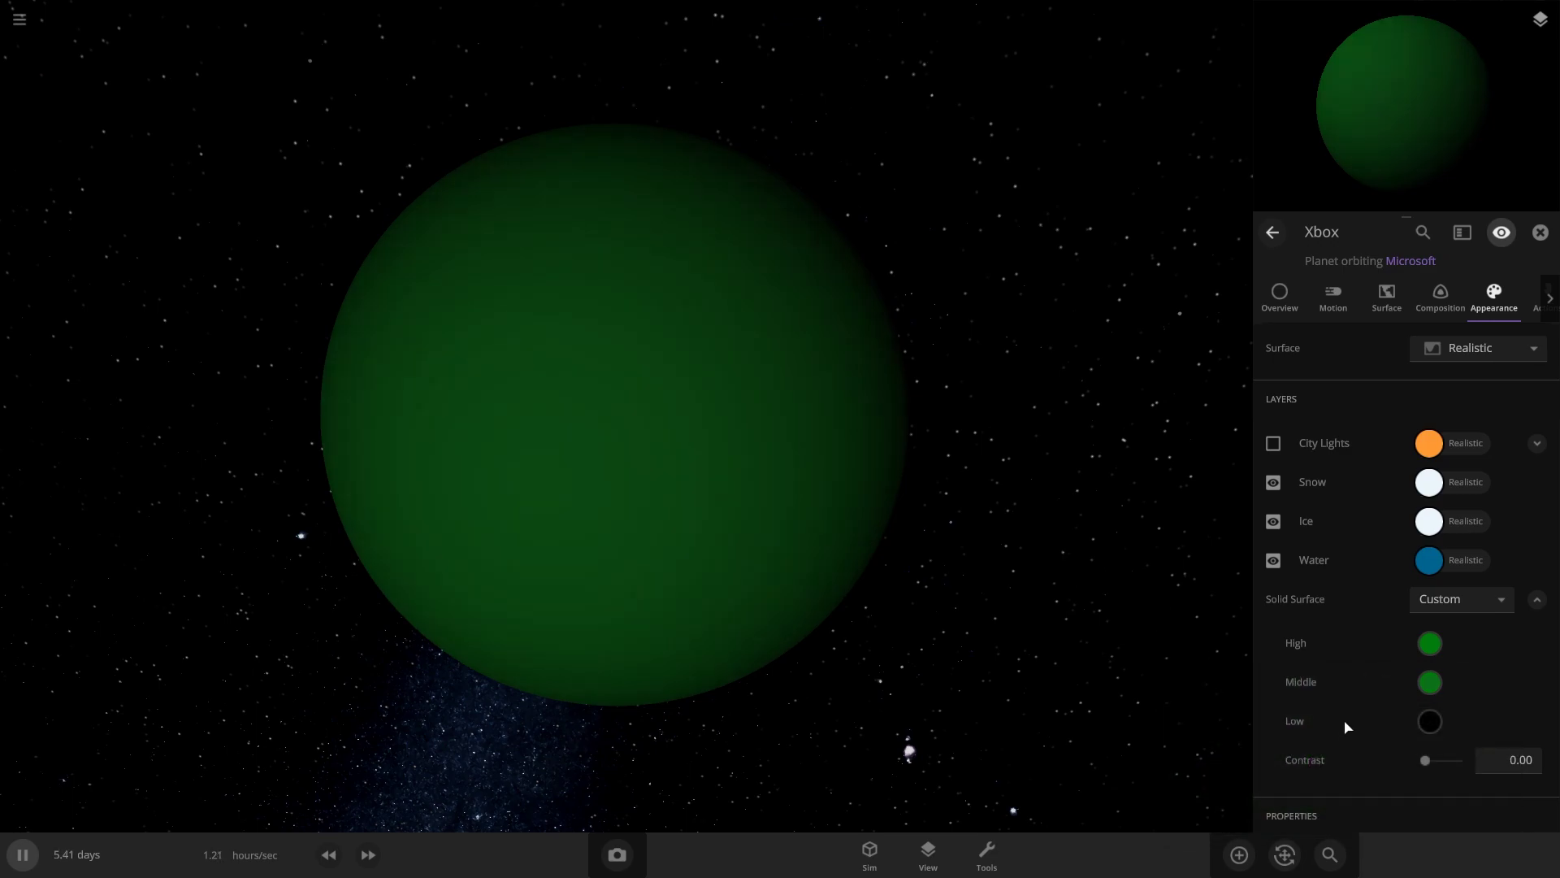
- Set the Low color of Xbox's solid surface to near-white #FEFEFE
click(1431, 722)
drag(1174, 812, 1067, 607)
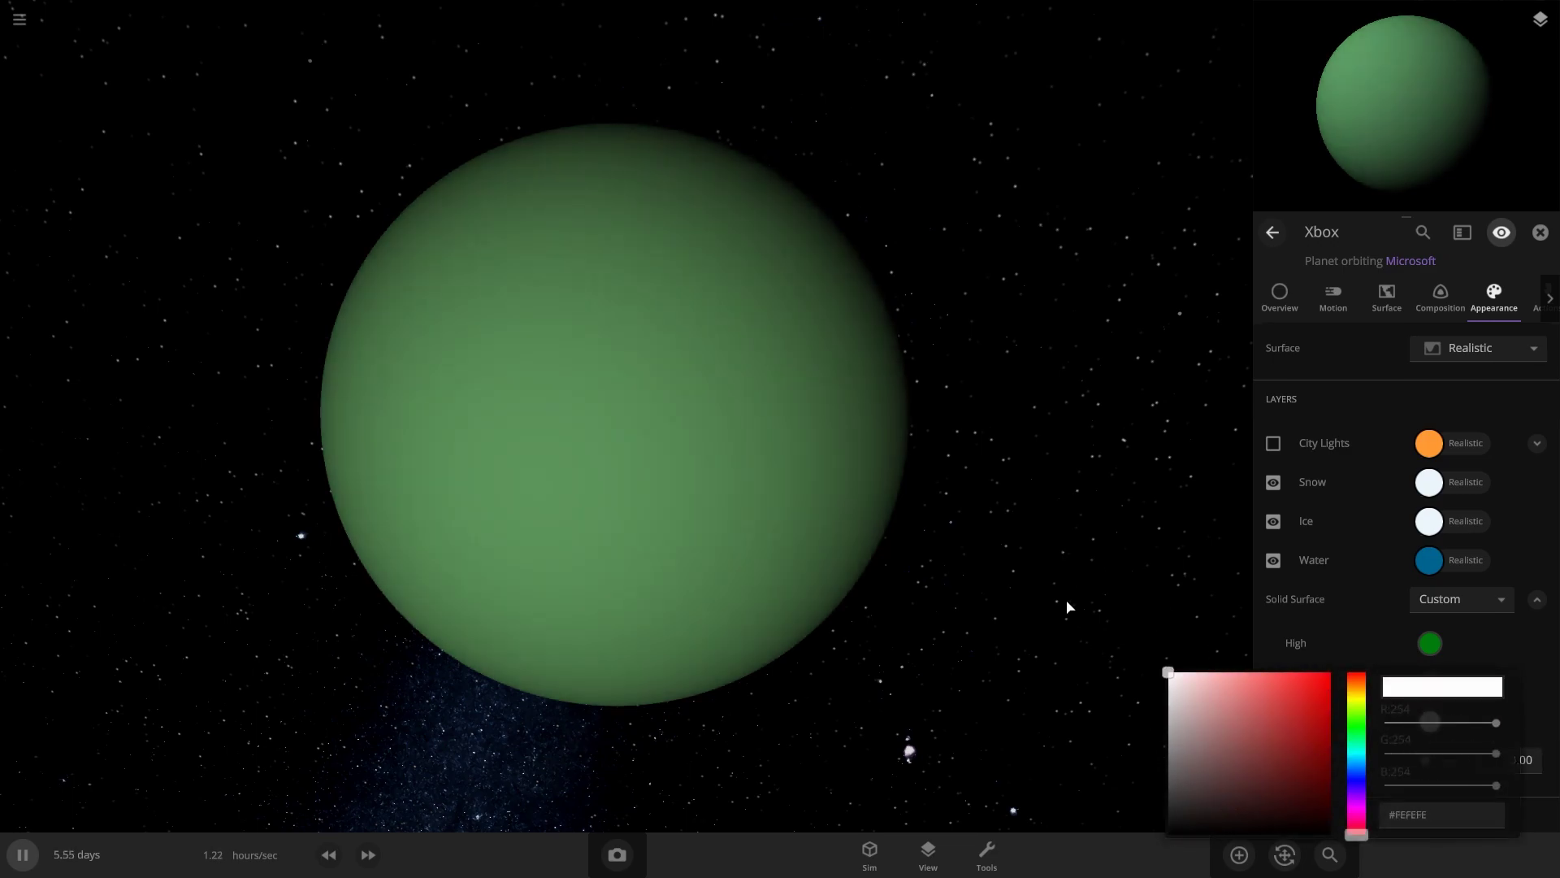
click(1067, 607)
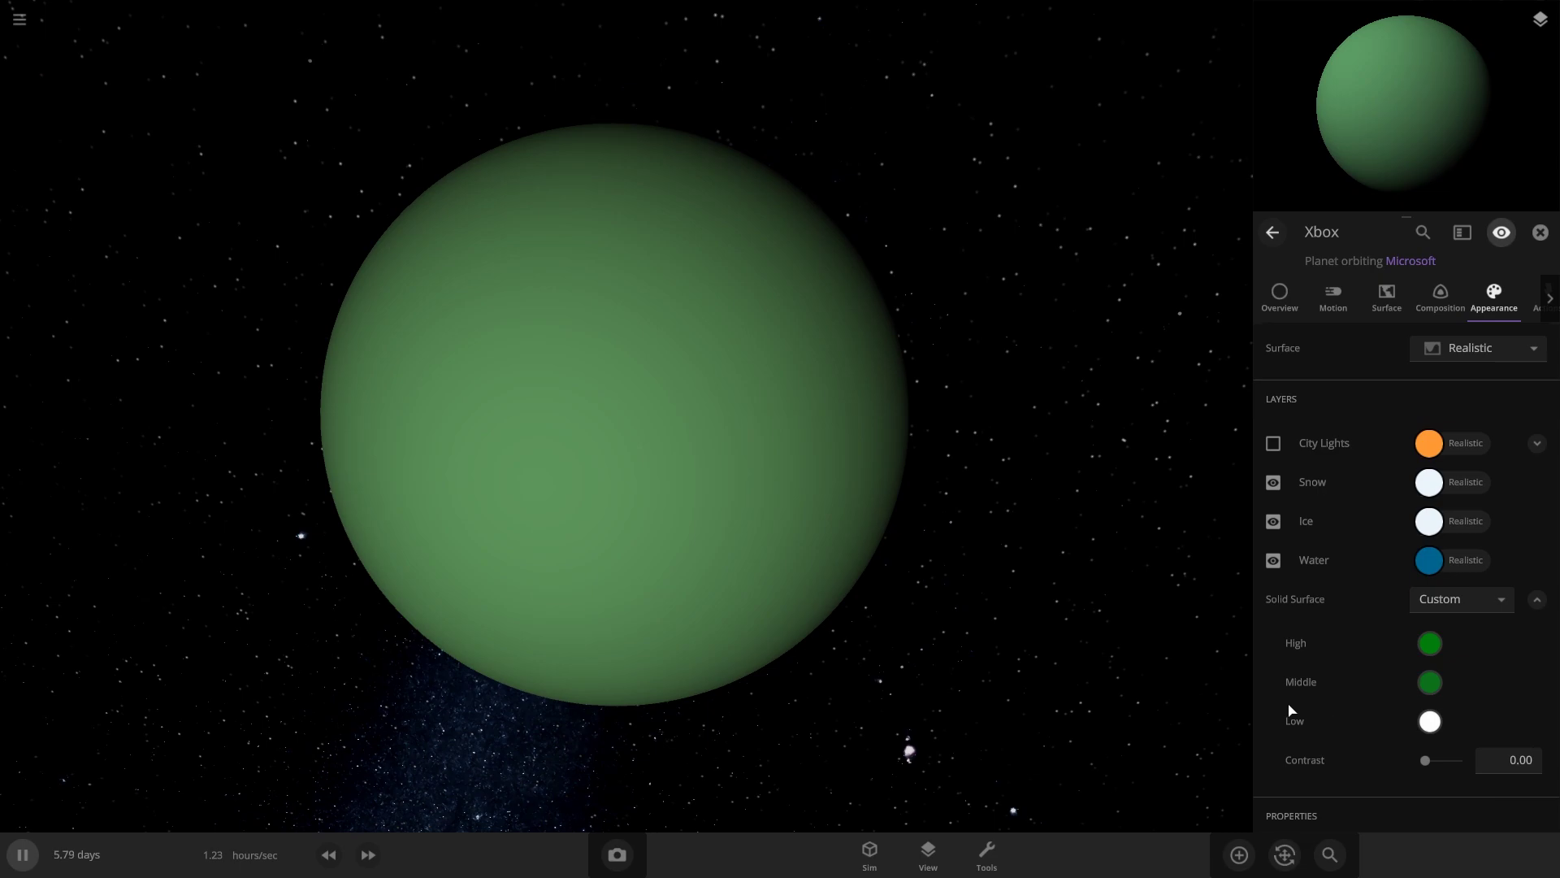
- Start planetscaping Xbox with the elevation brush in Set mode at a depth of 50 km
click(986, 854)
click(986, 676)
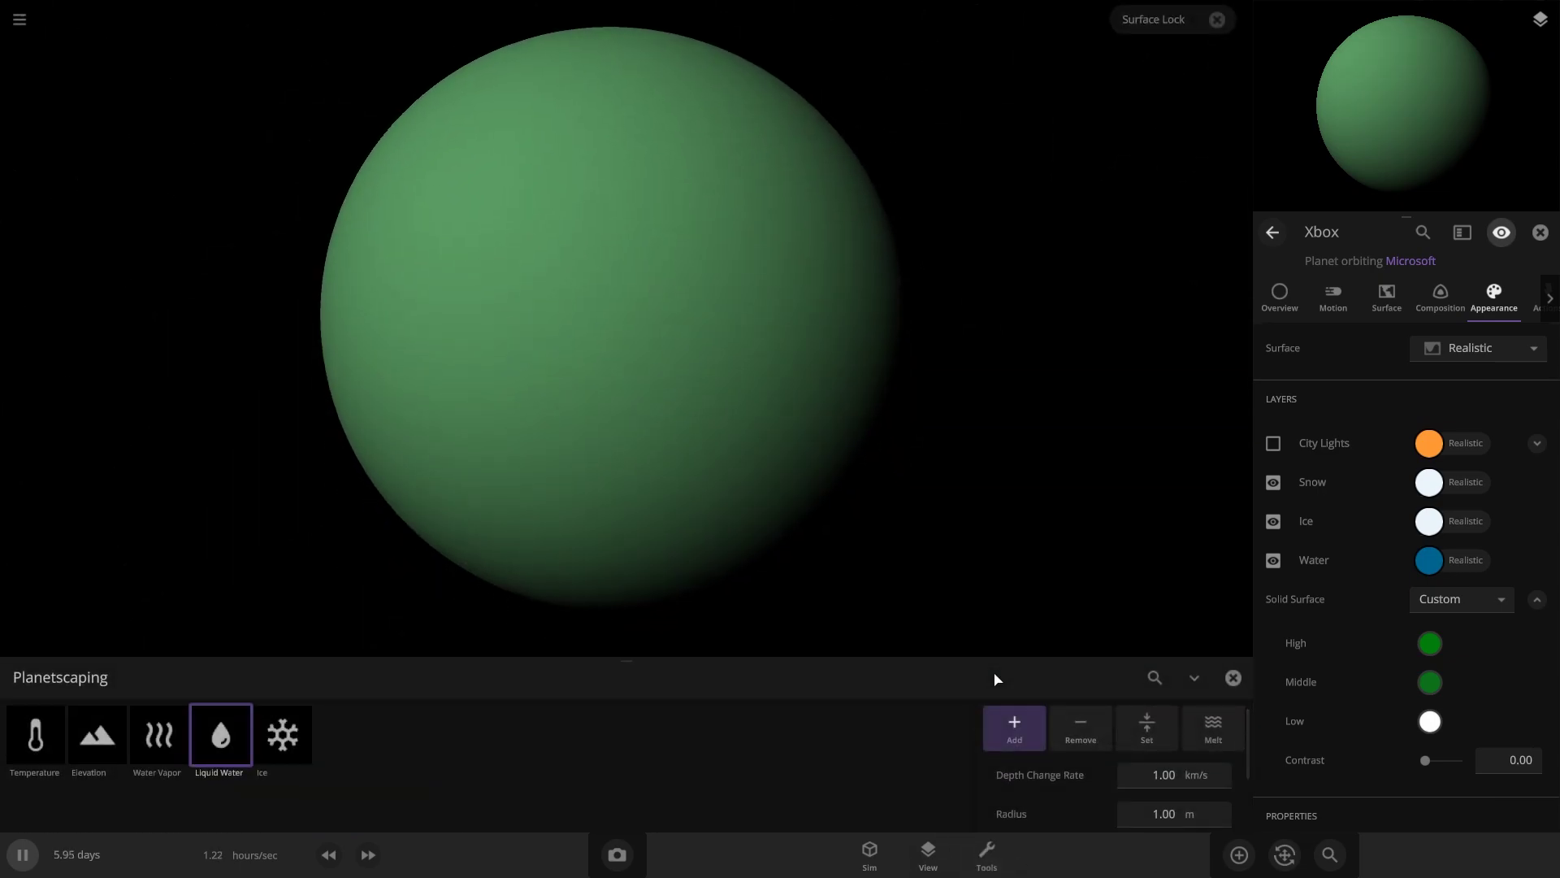
click(1141, 740)
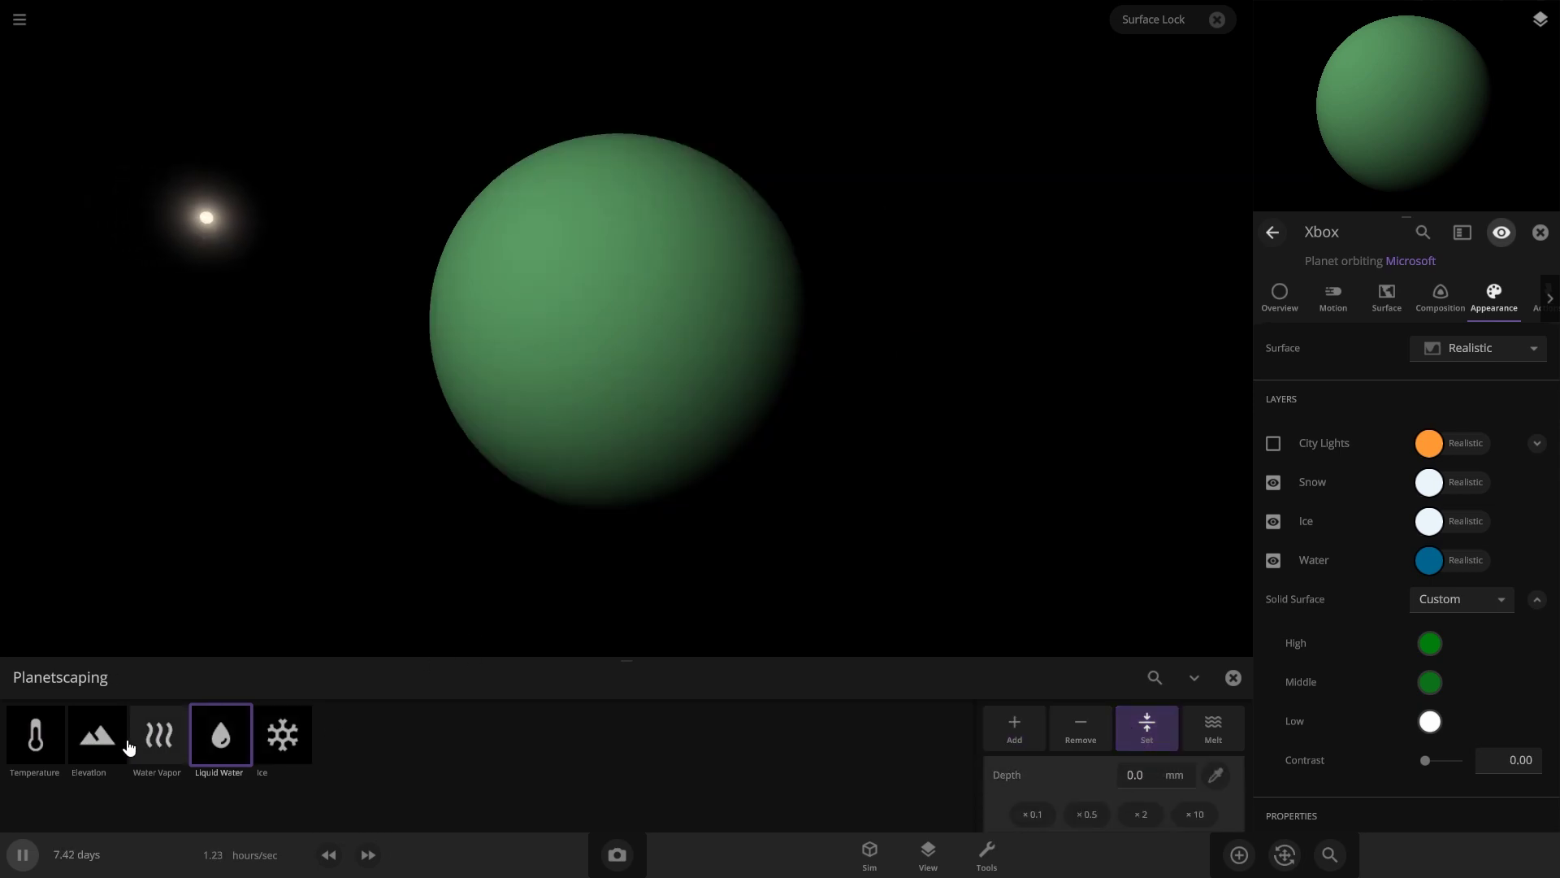
click(97, 735)
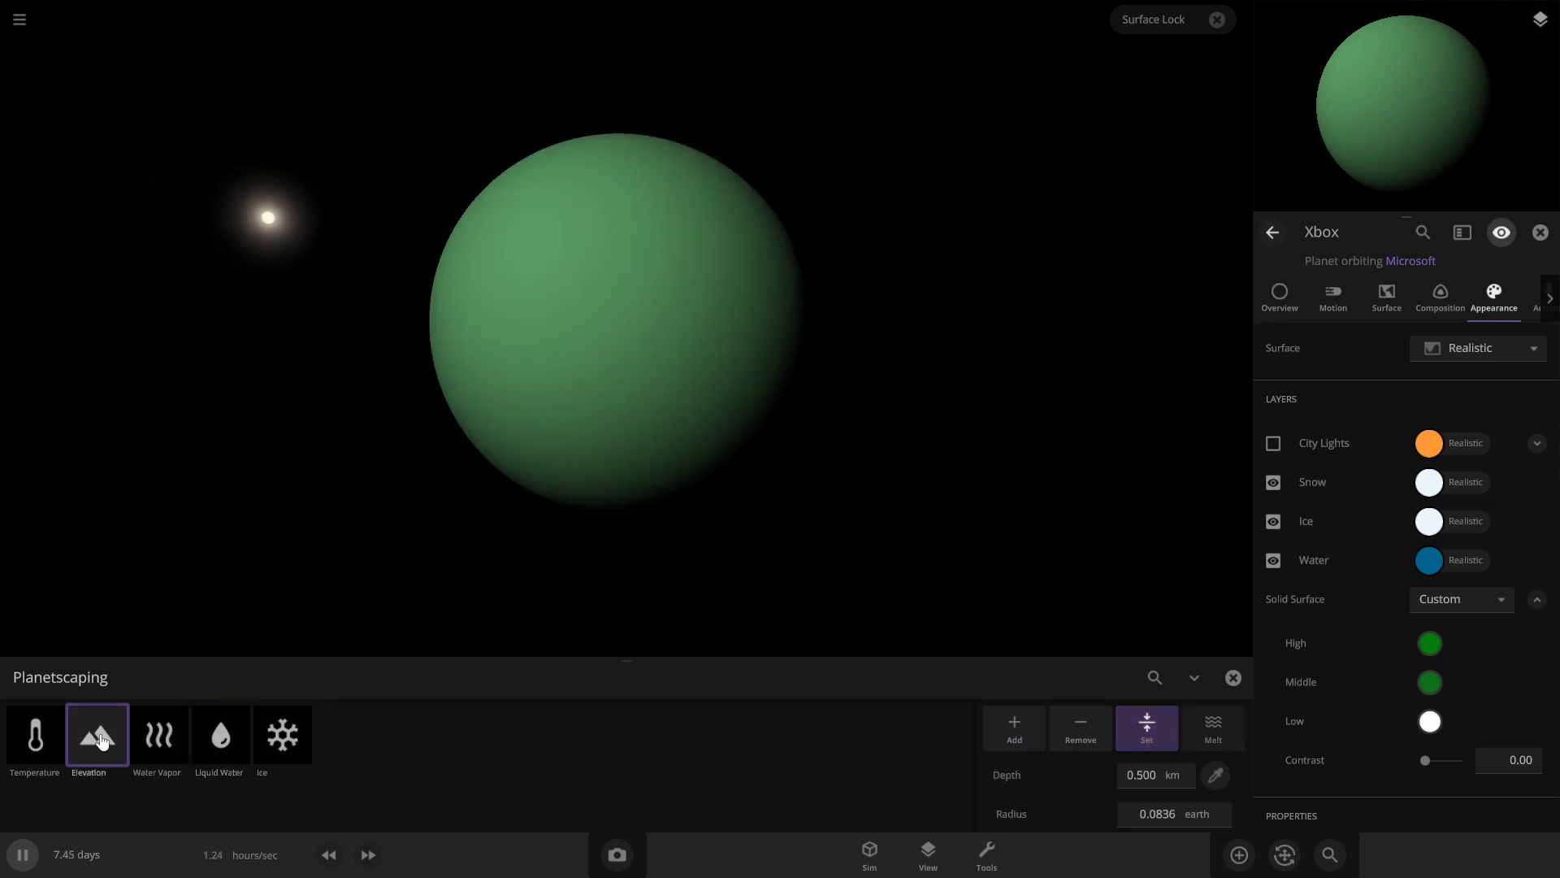
click(1142, 768)
click(1196, 812)
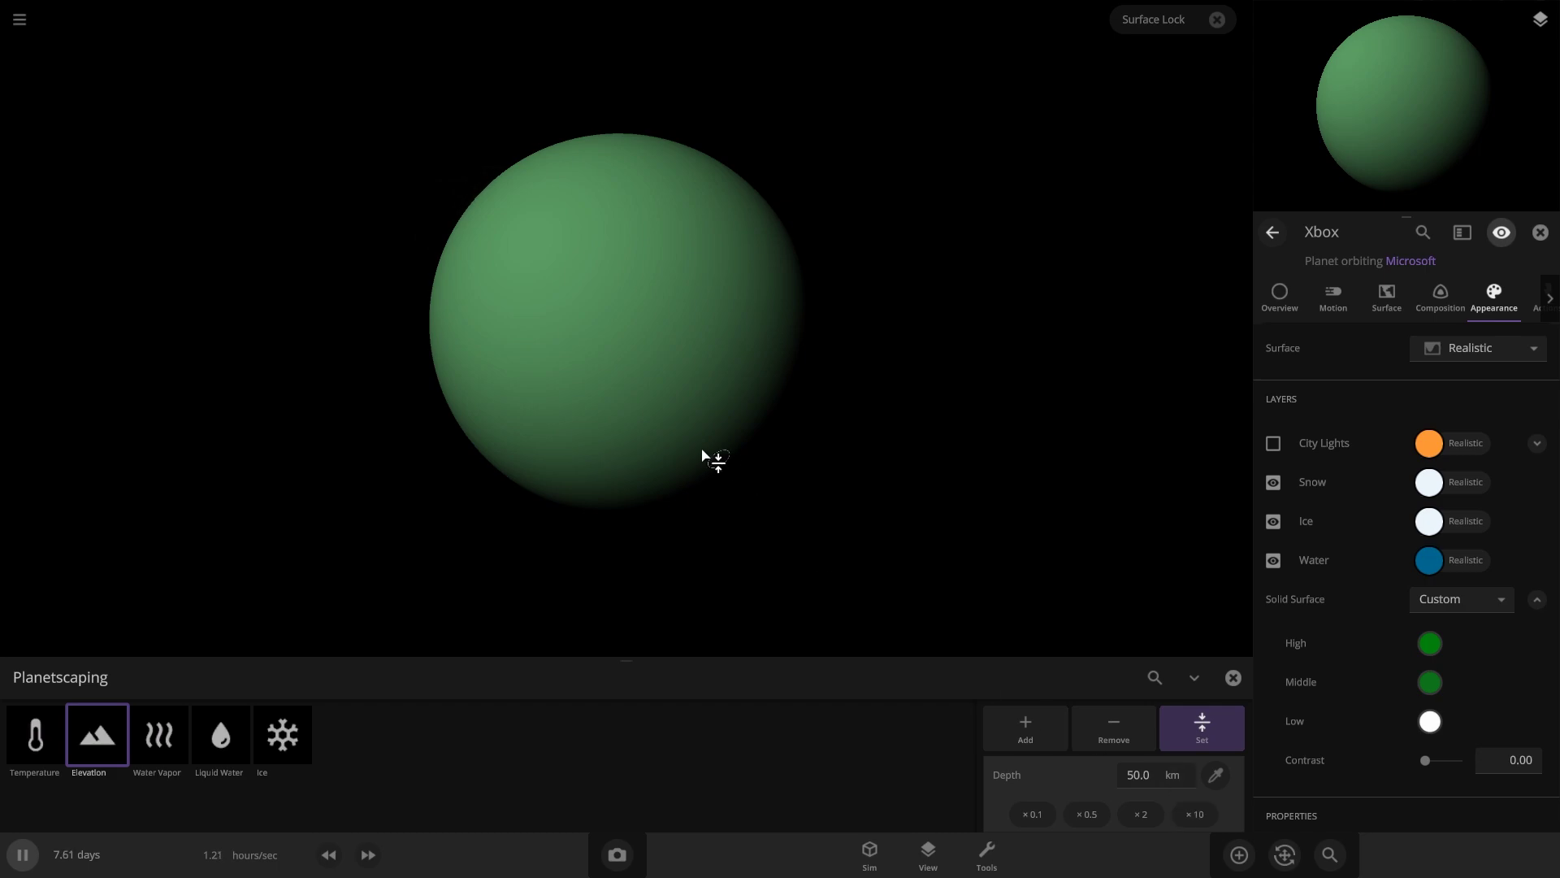
- Set the elevation brush radius to 8.36 earth and apply the 50 km elevation across the whole planet
scroll(1142, 808, down, 2)
click(1158, 783)
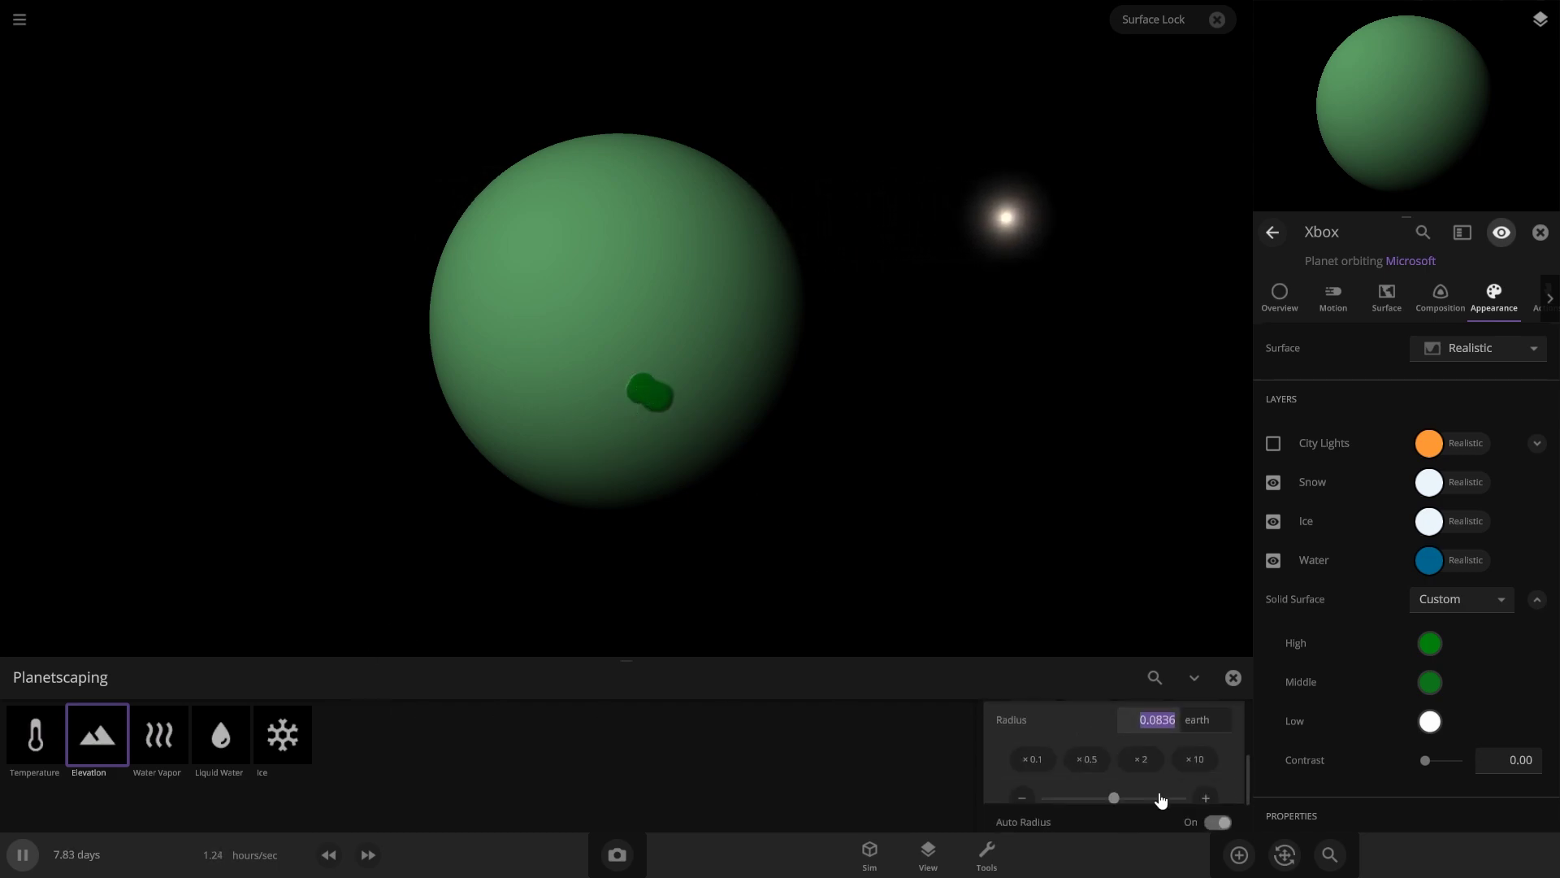
click(1196, 744)
click(1196, 744)
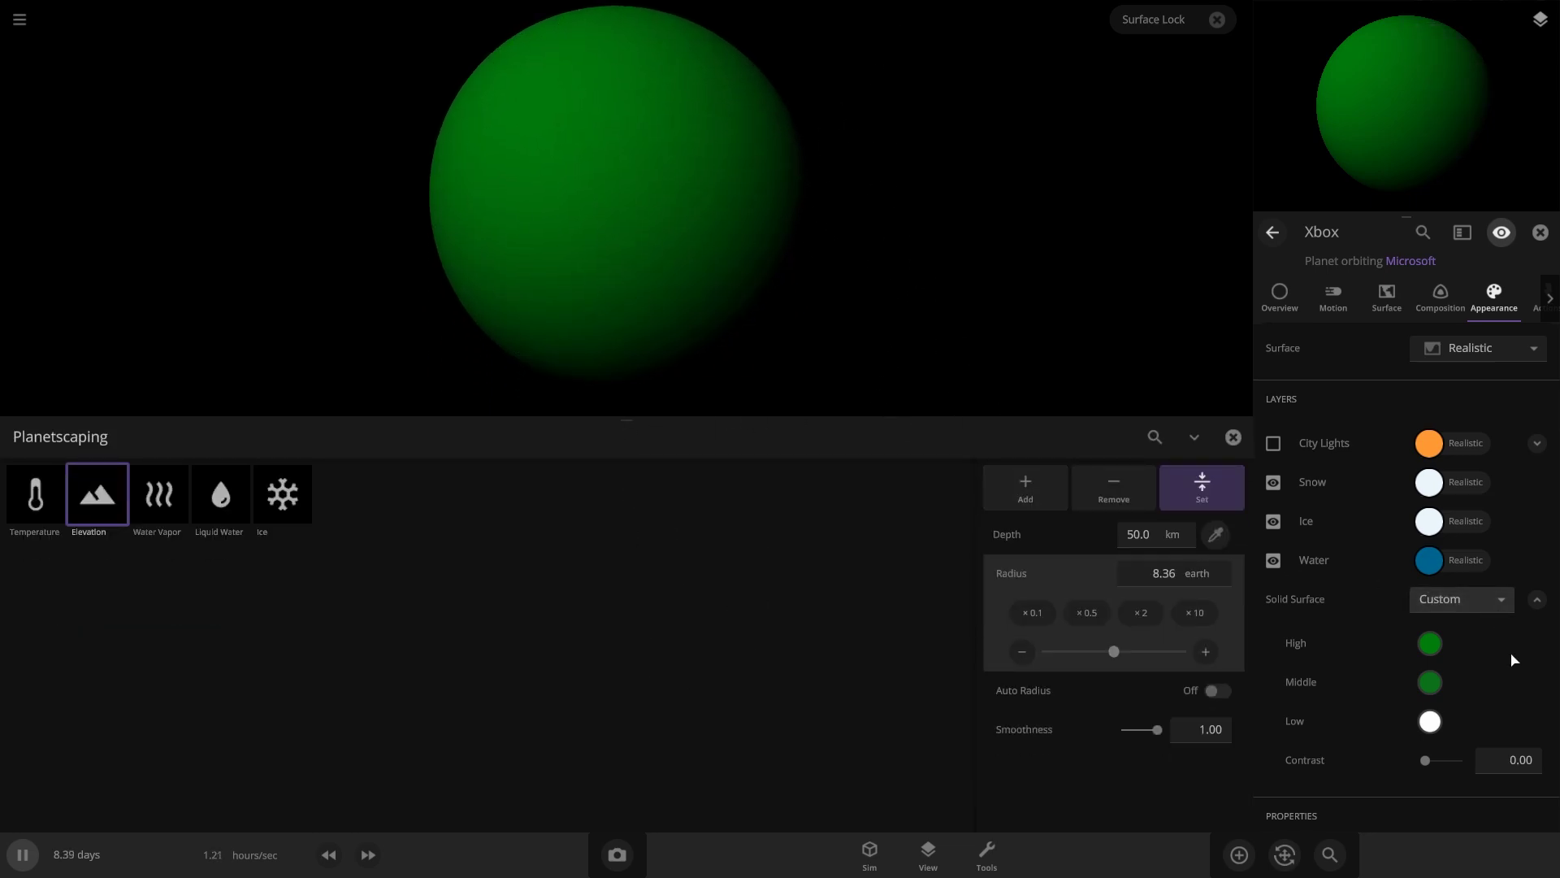
- Set the High color of Xbox's solid surface to deep green #004D08 and leave planetscaping
click(1430, 644)
drag(1328, 720, 1333, 752)
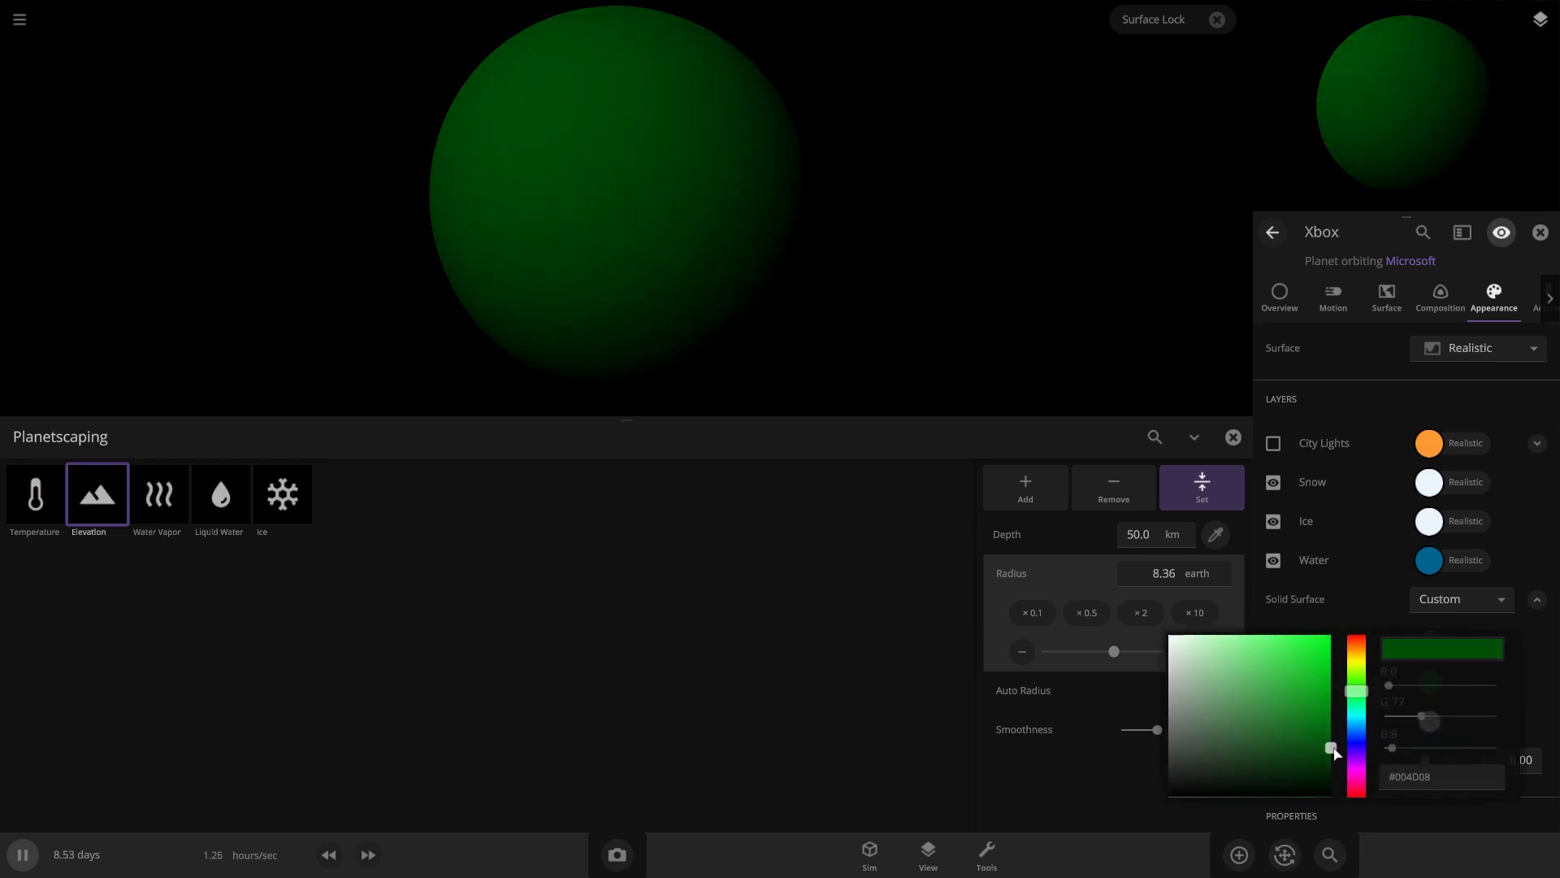
click(1247, 464)
click(1234, 438)
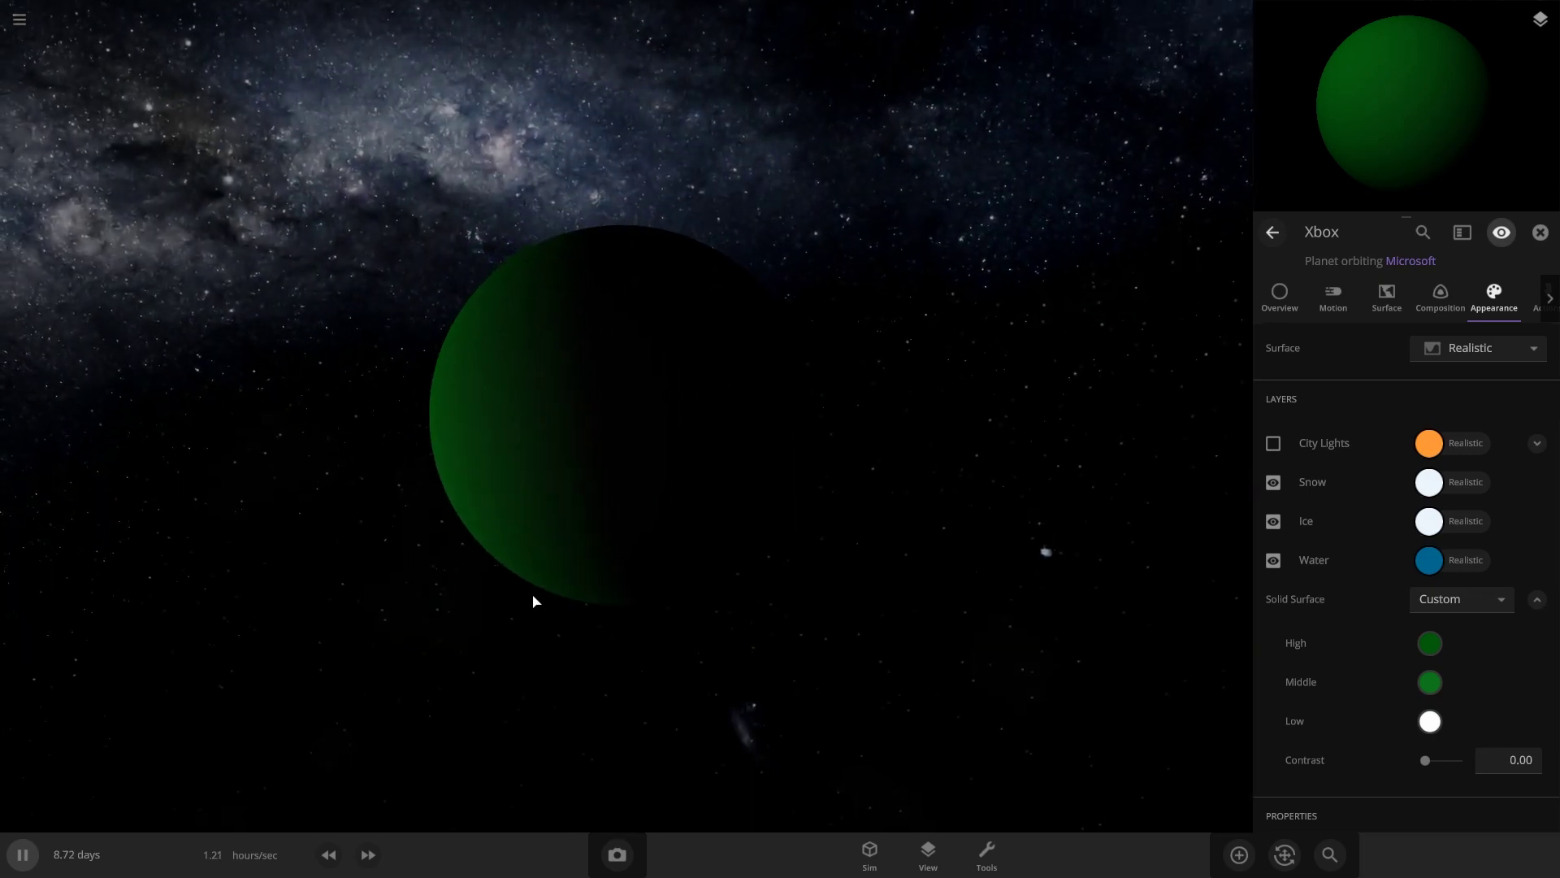
- Planetscape a white X across Xbox with the elevation brush in Set mode, using a depth of 22.8 km and a radius of 0.0836 earth
click(988, 860)
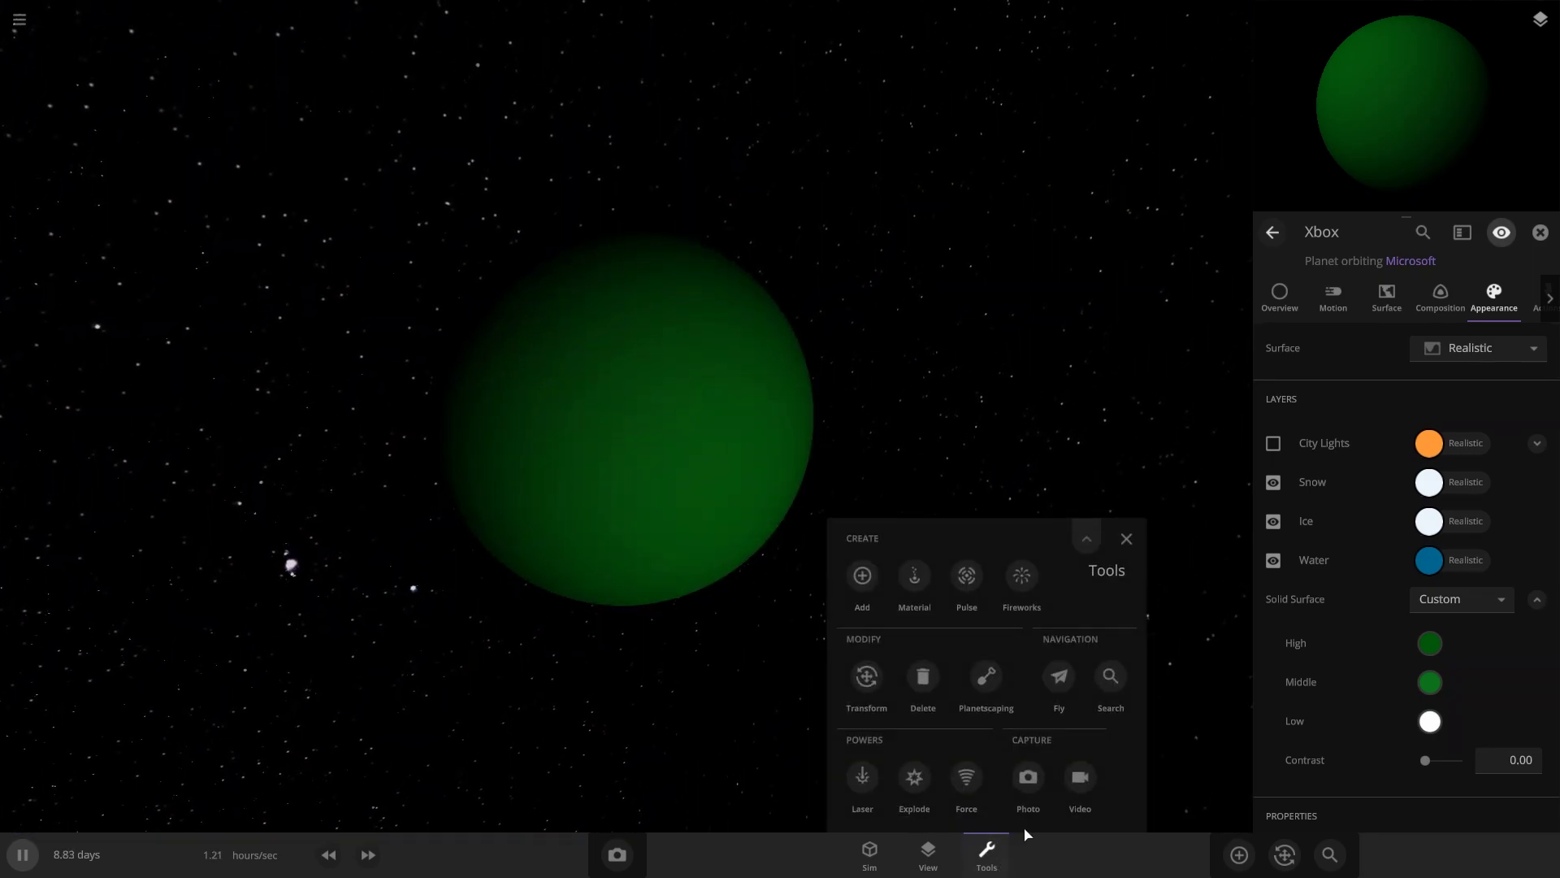
click(986, 678)
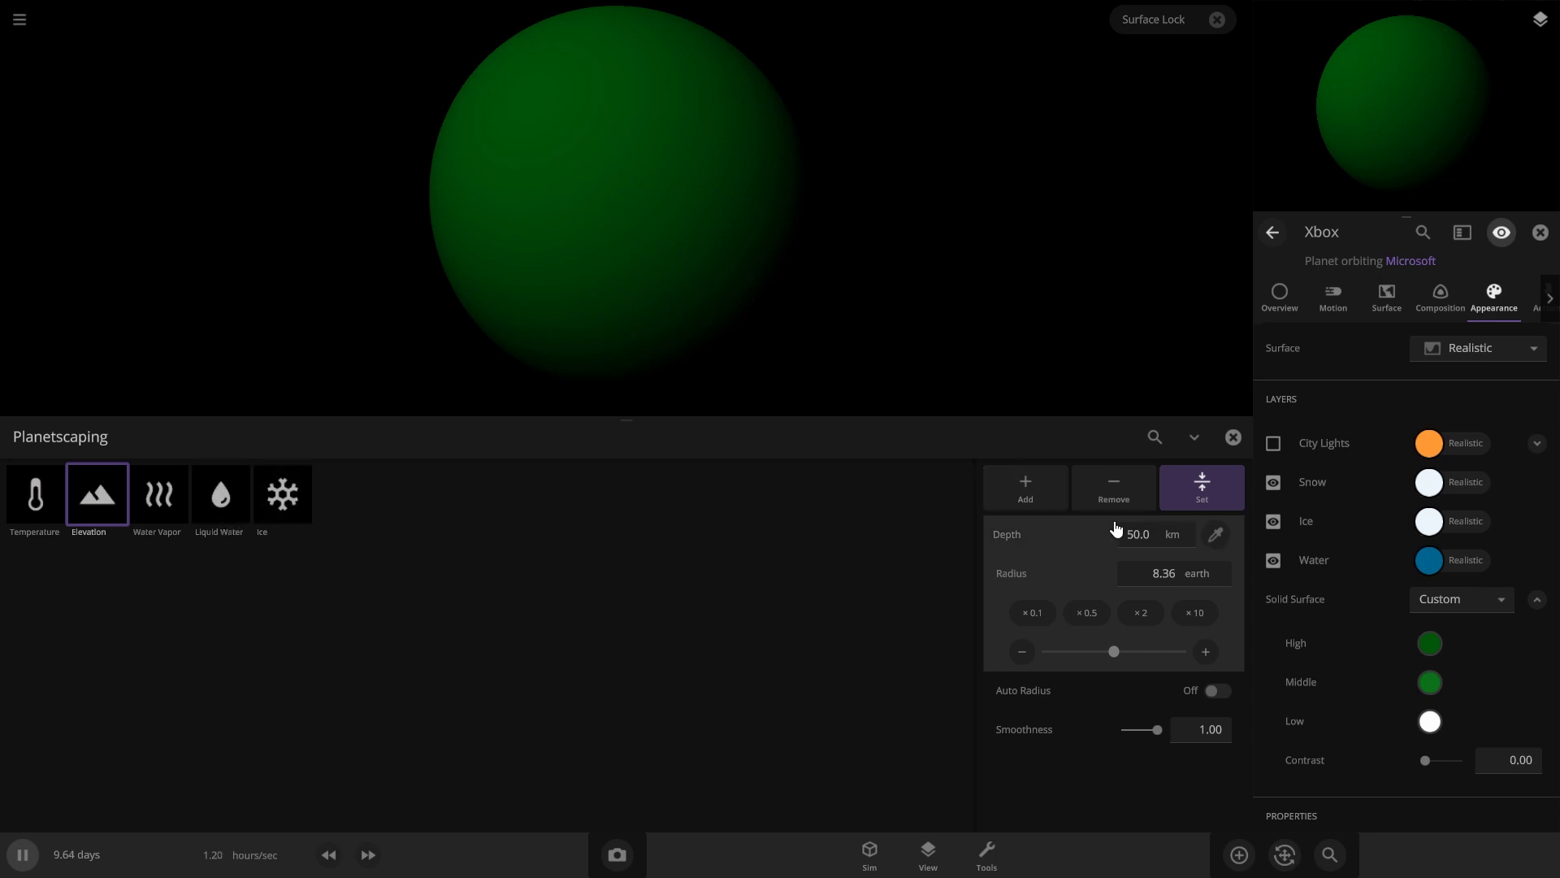
click(1138, 535)
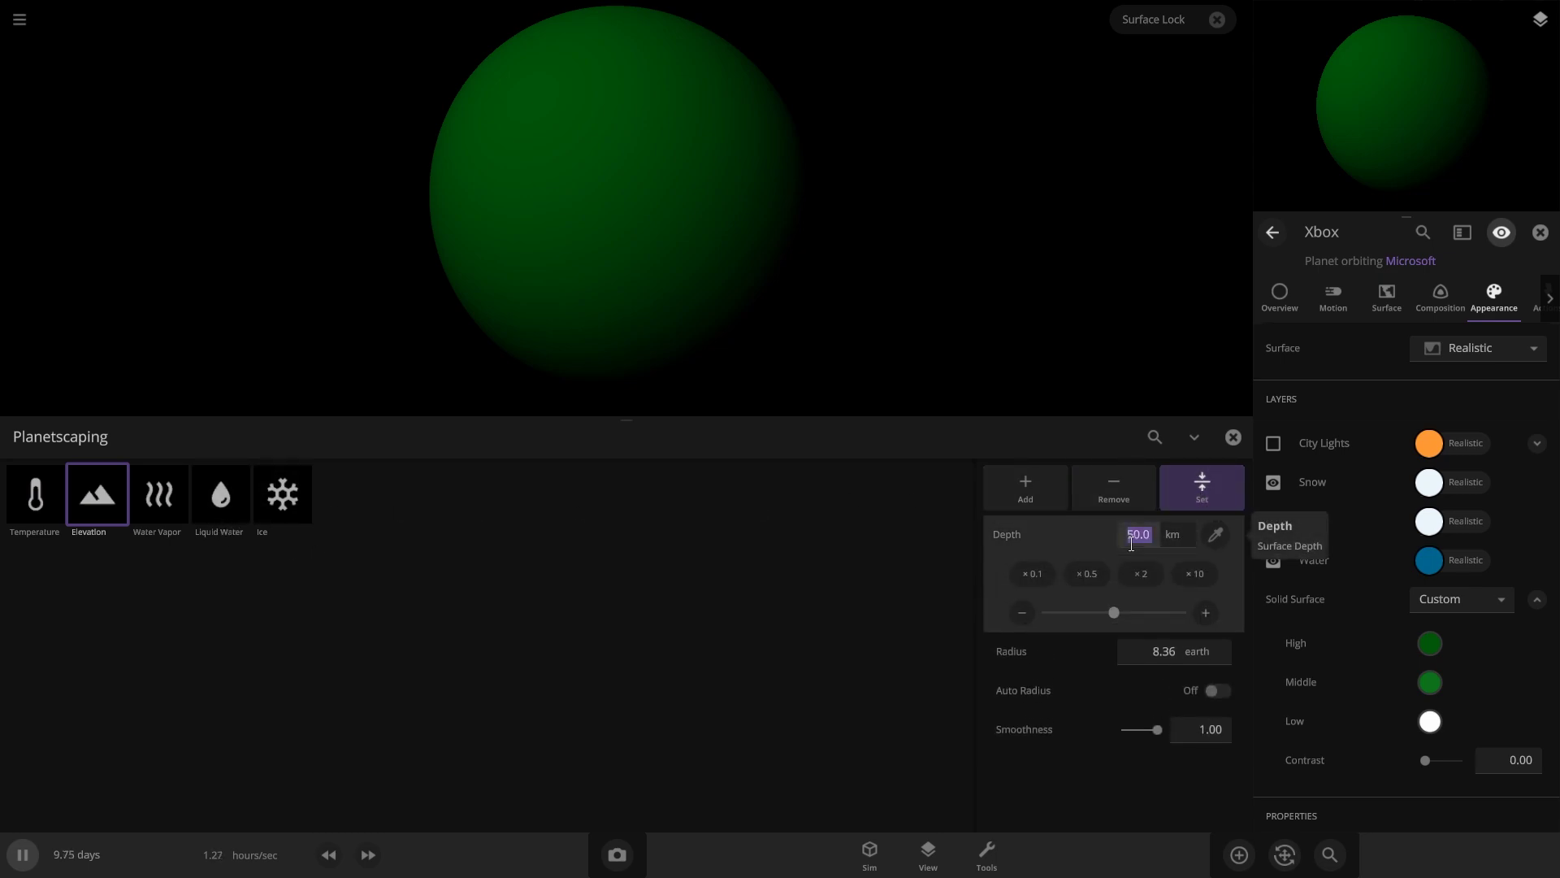
text(0)
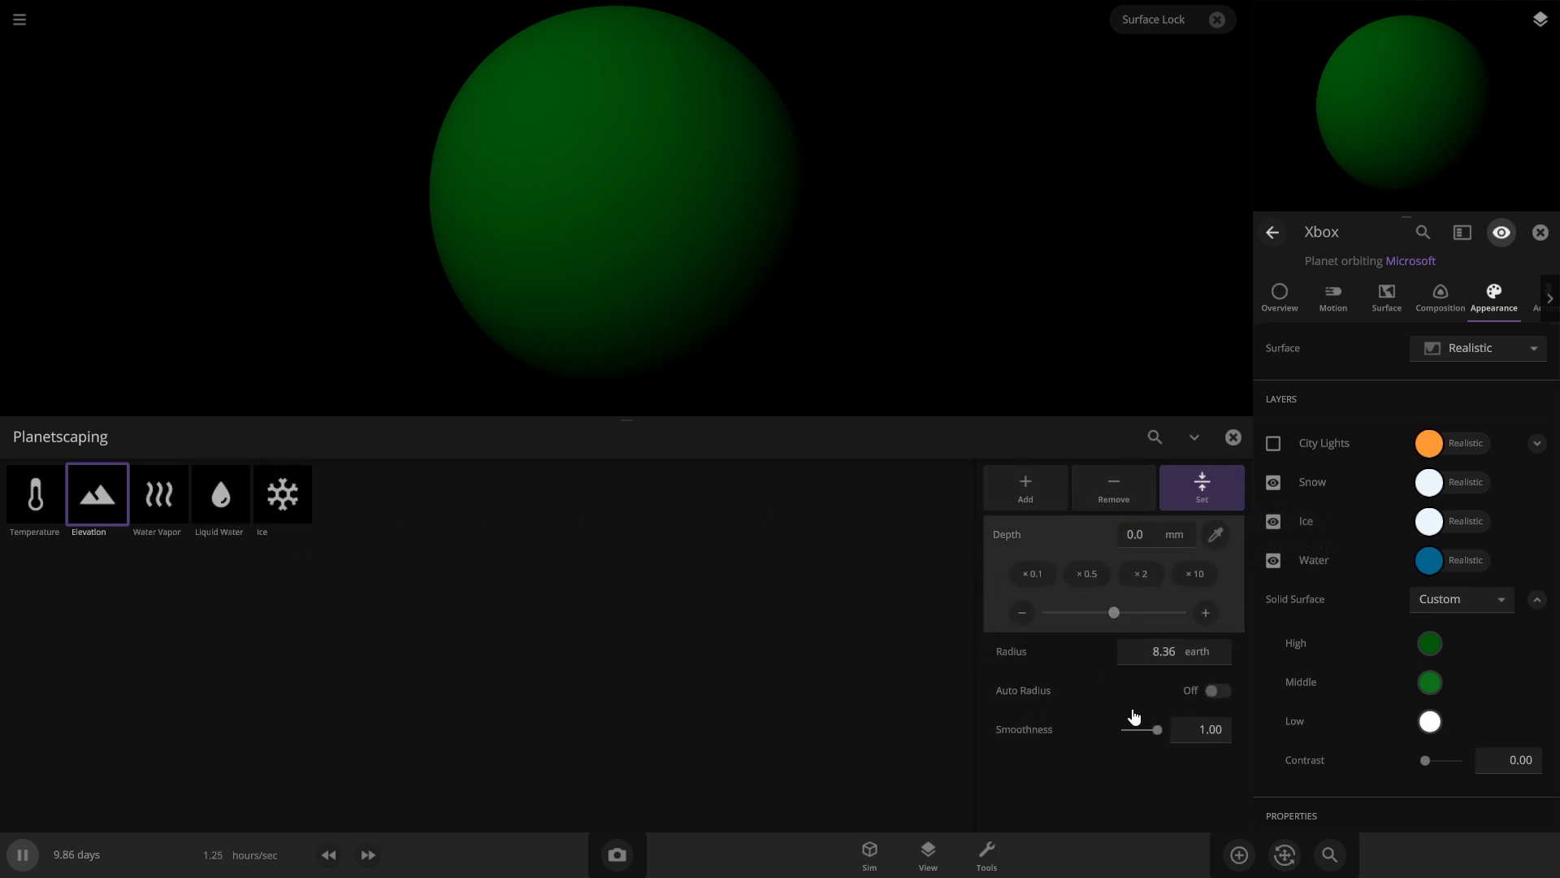
click(1146, 651)
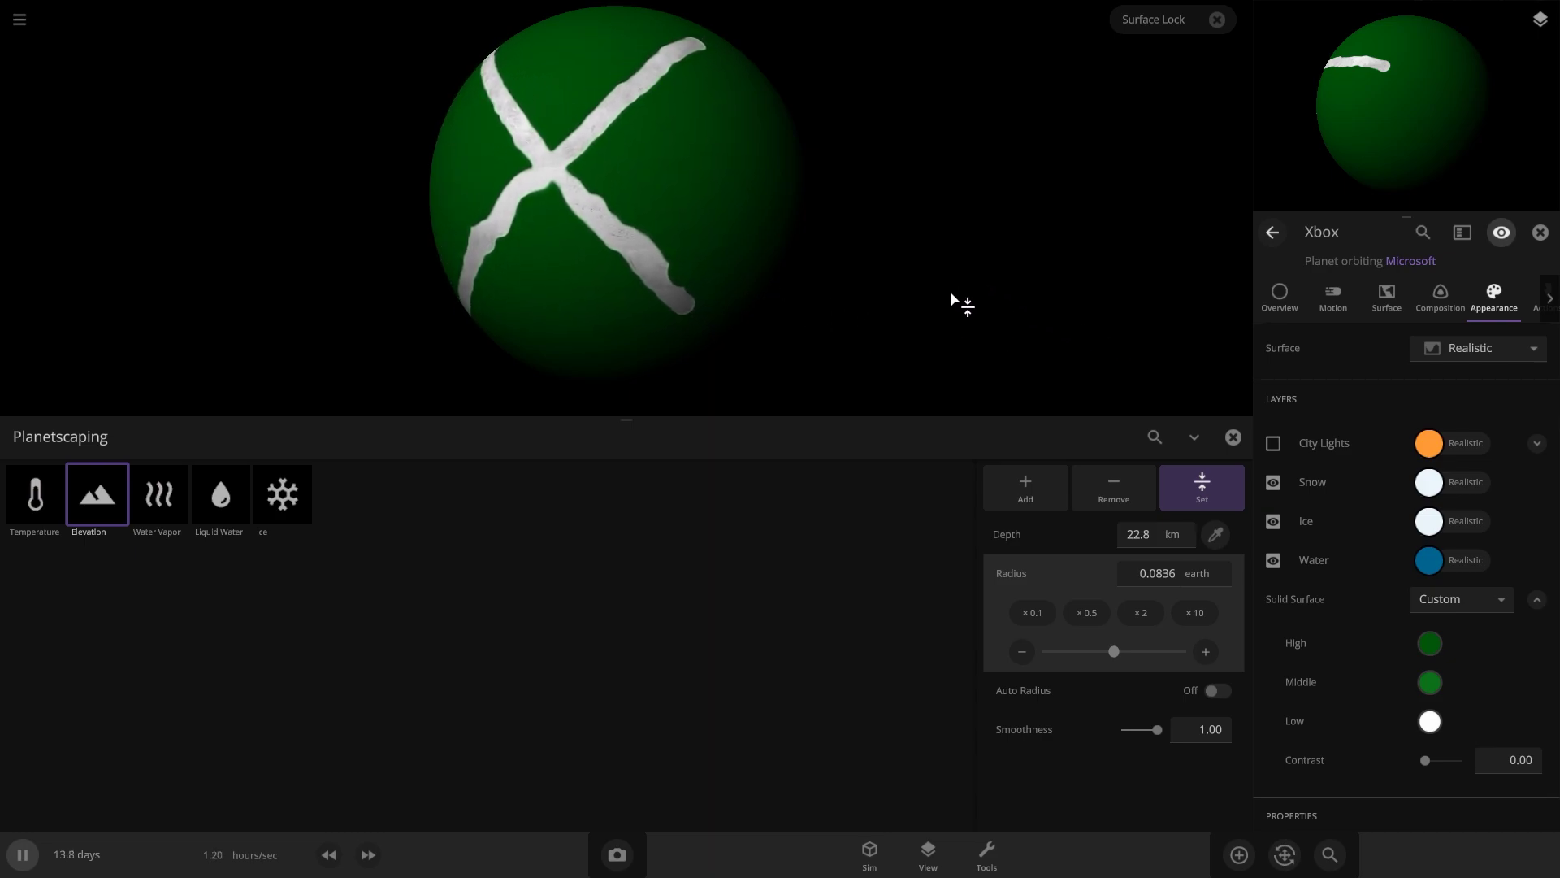
click(1233, 439)
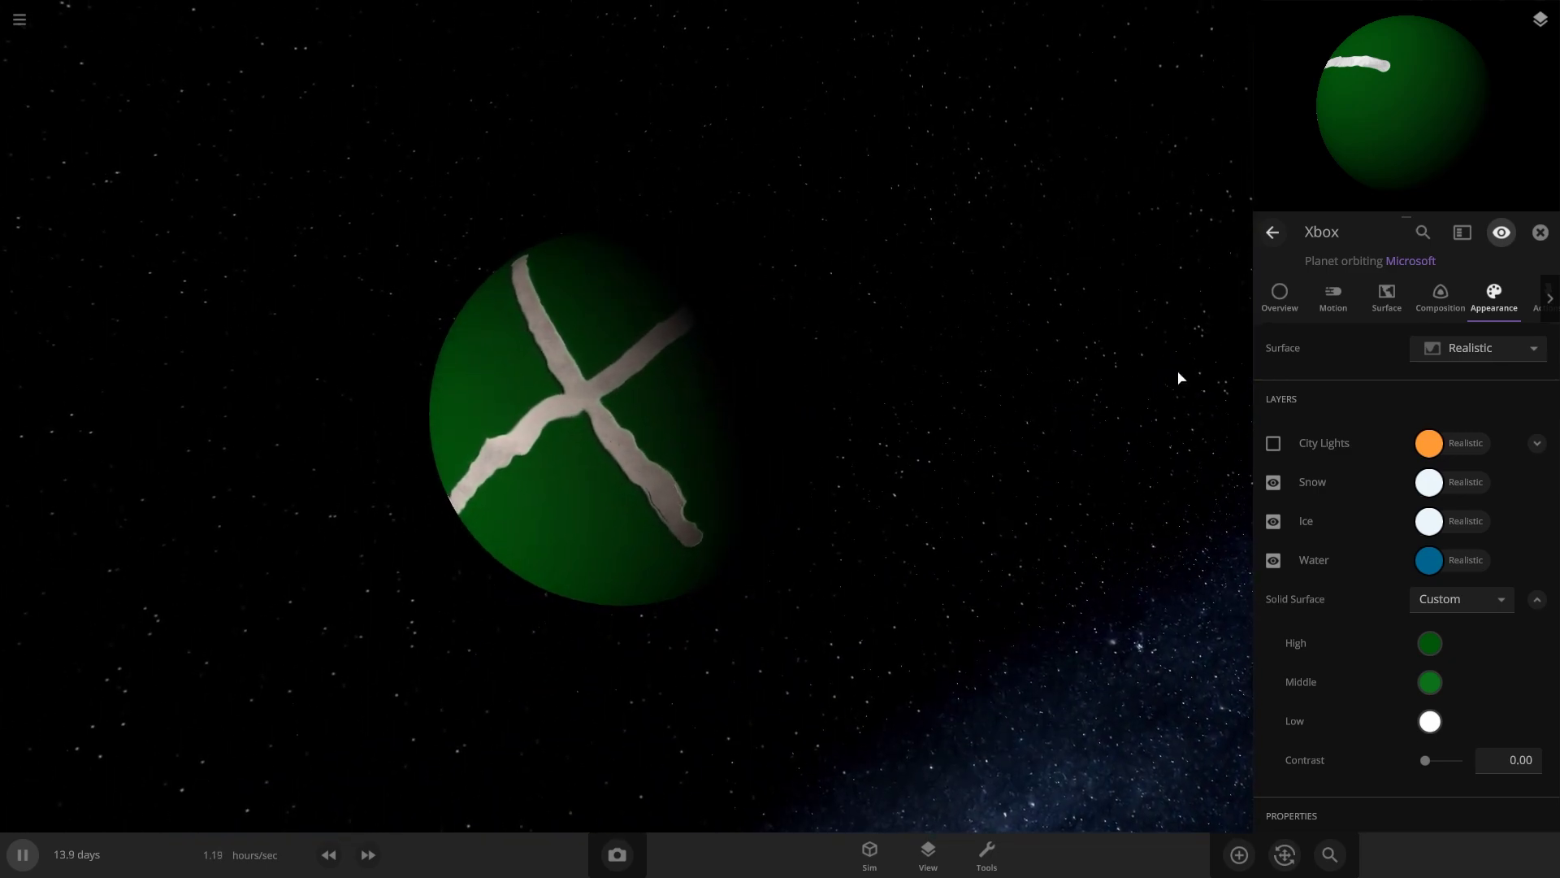
- Rotate Xbox with the Transform tool to reorient the X drawn on its surface
click(1294, 299)
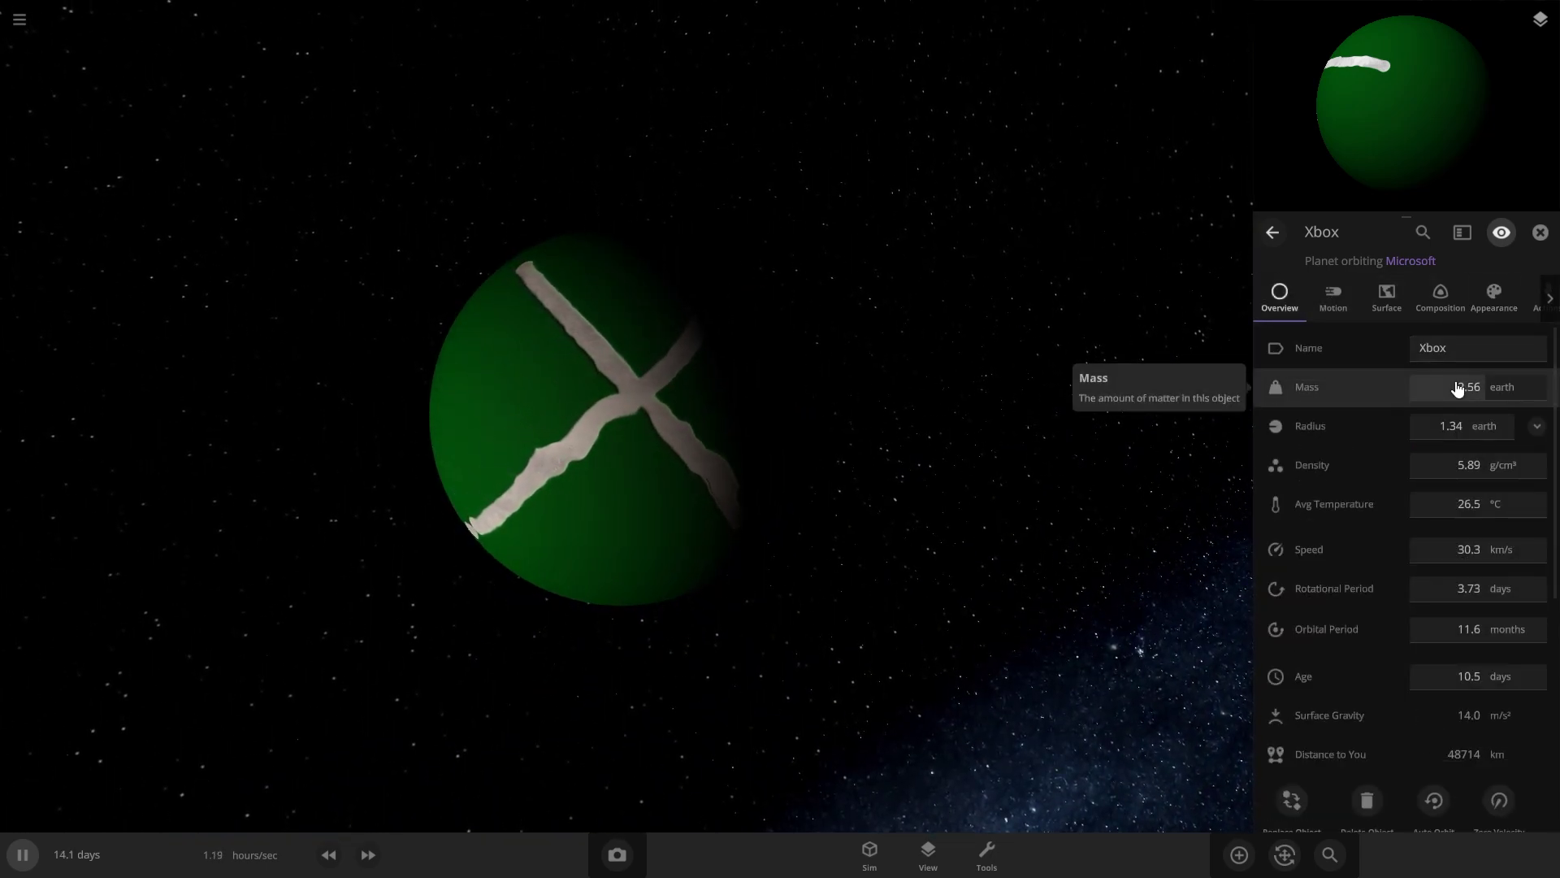
drag(906, 447, 700, 390)
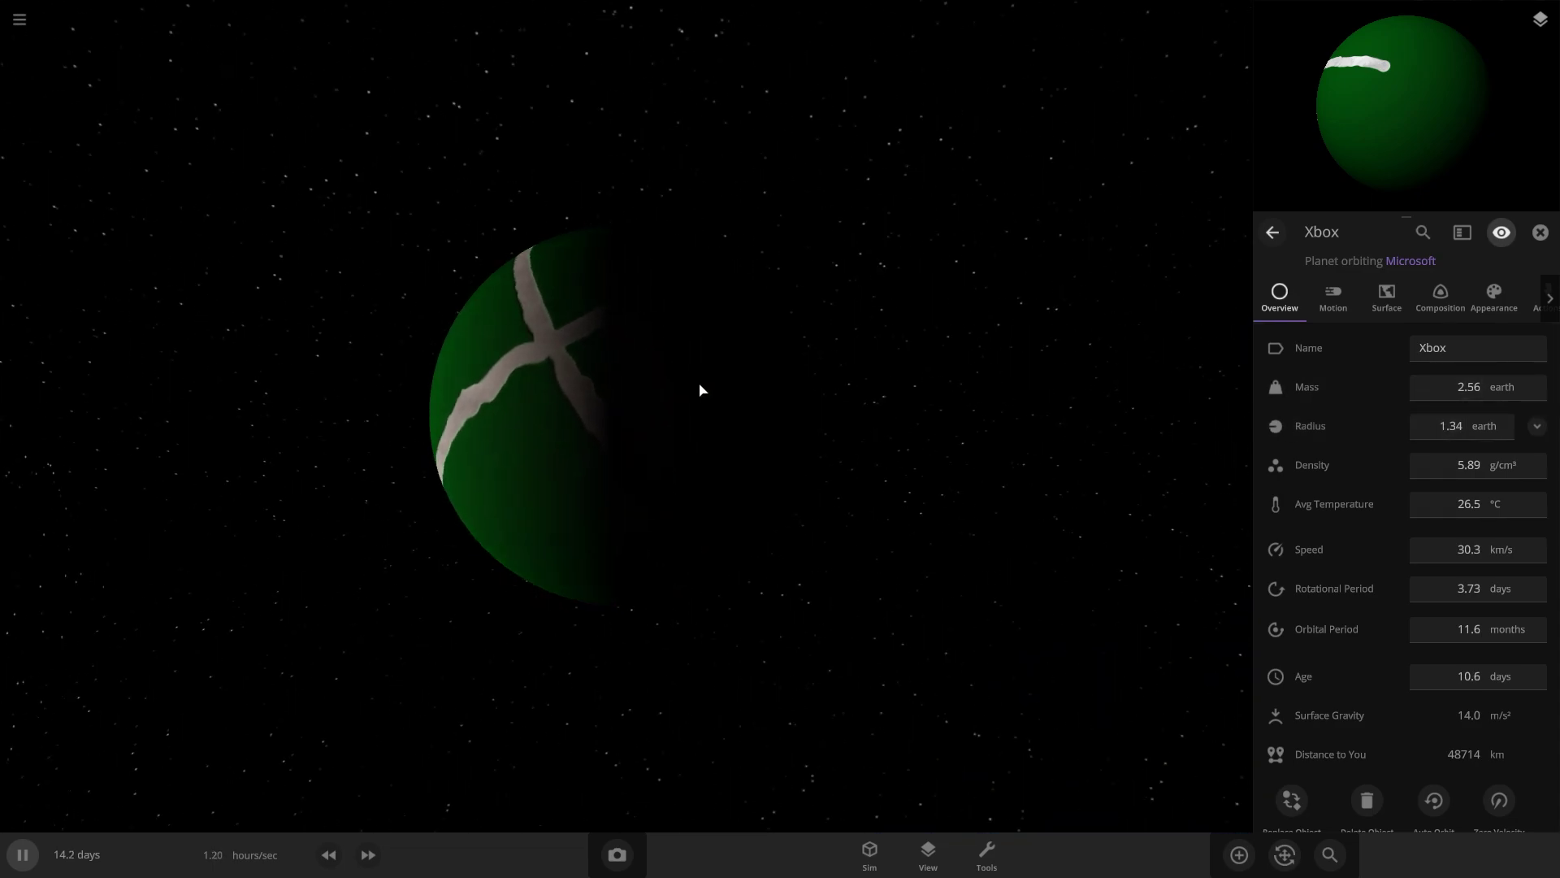
click(1337, 301)
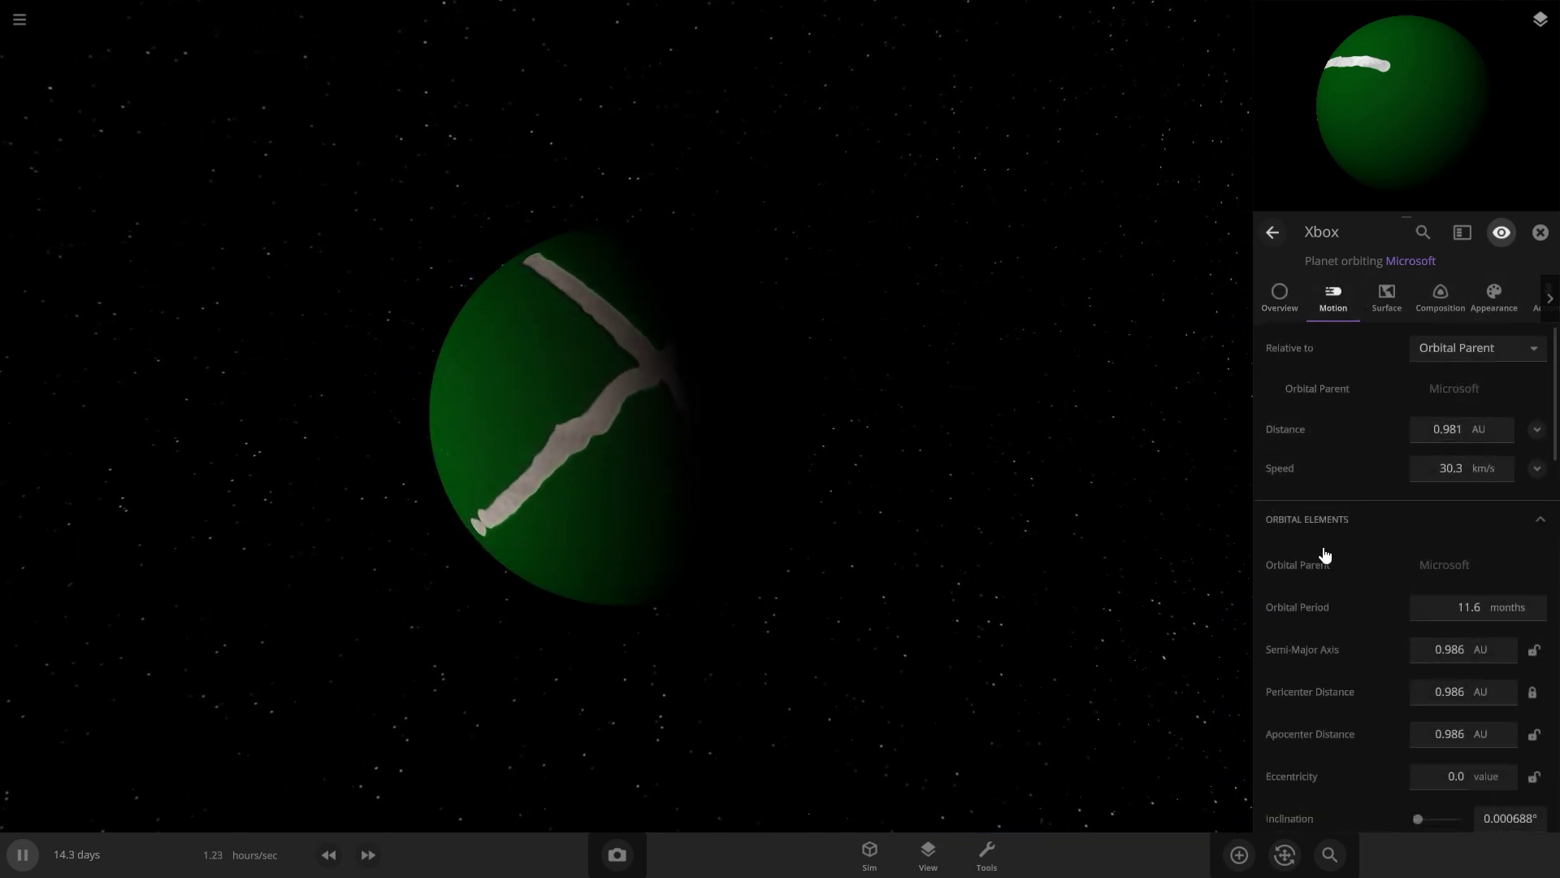
click(1285, 854)
mouse_move(1054, 382)
mouse_down()
mouse_move(857, 374)
mouse_move(1055, 394)
mouse_up()
scroll(1027, 394, down, 3)
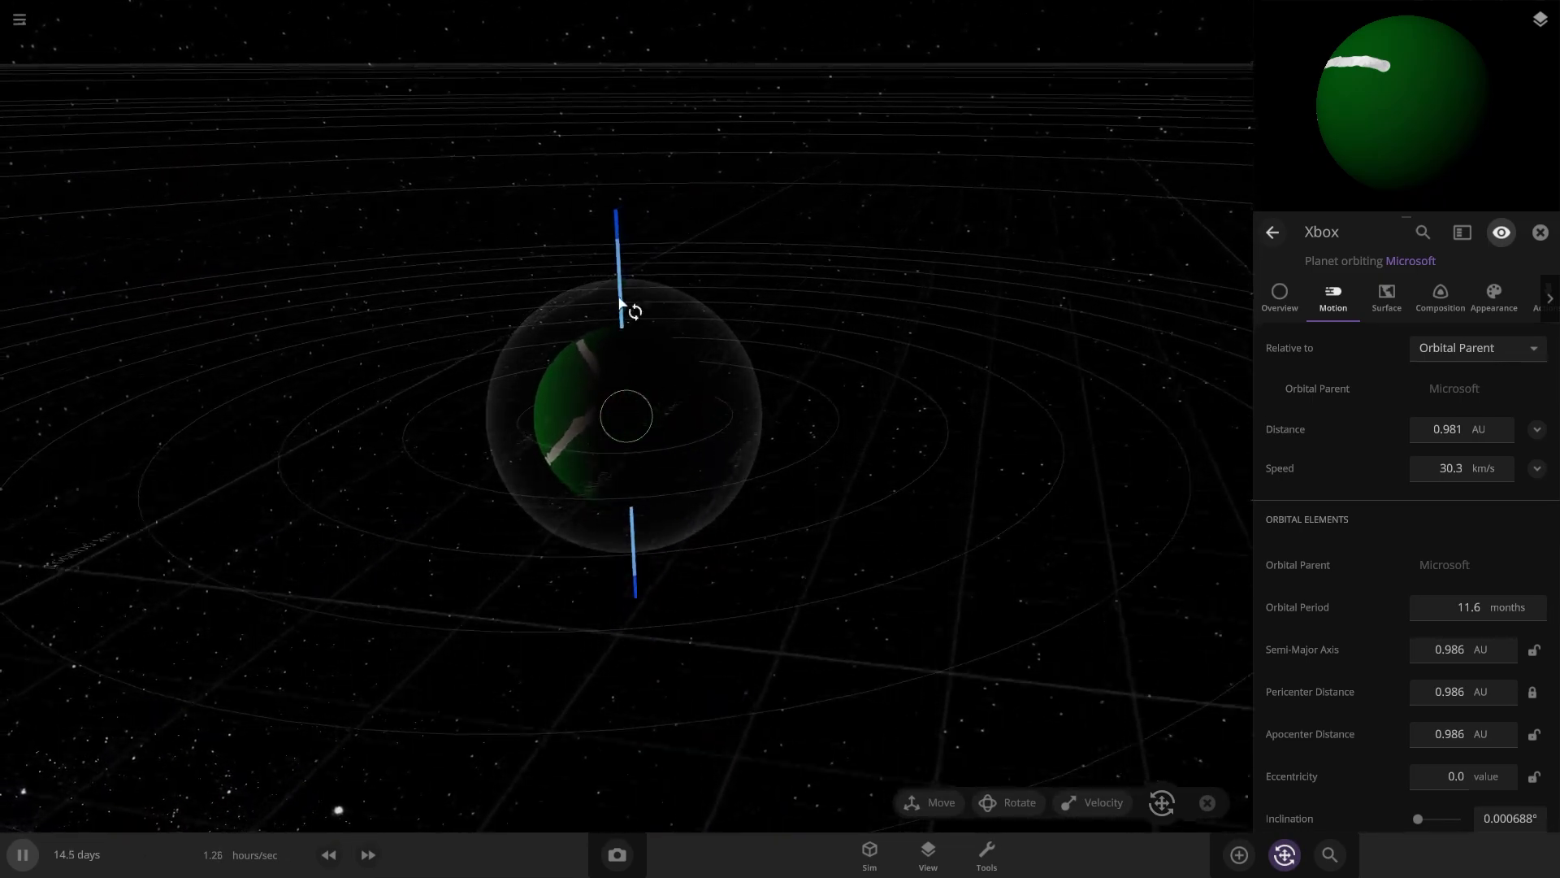
drag(619, 305, 934, 470)
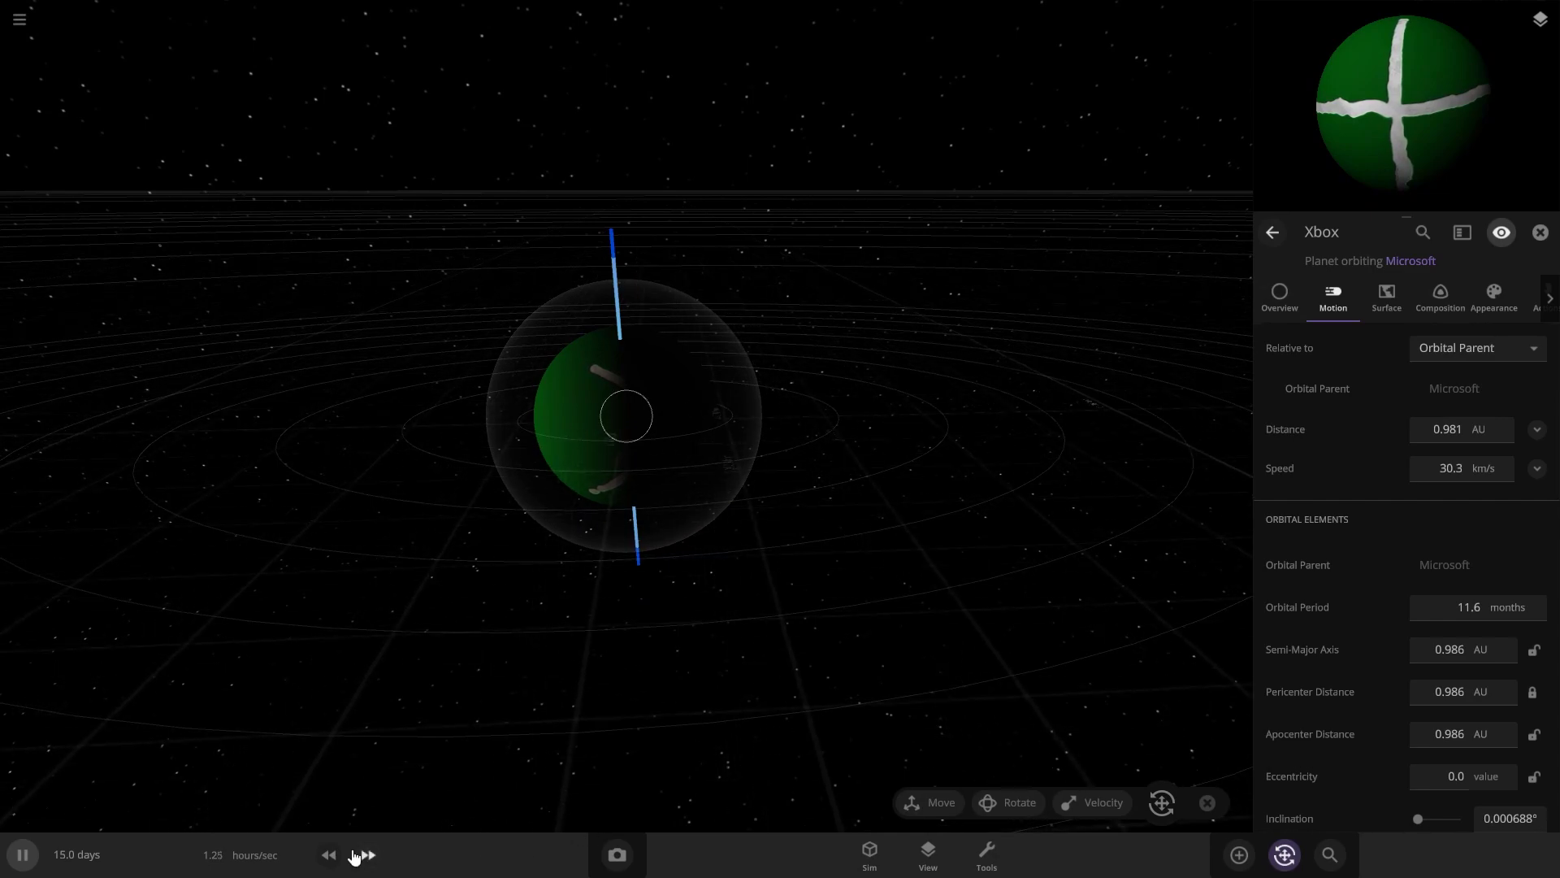
- Switch the view lighting to Flash Light and tilt Xbox's rotation axis to an obliquity of about 19.1°
click(924, 854)
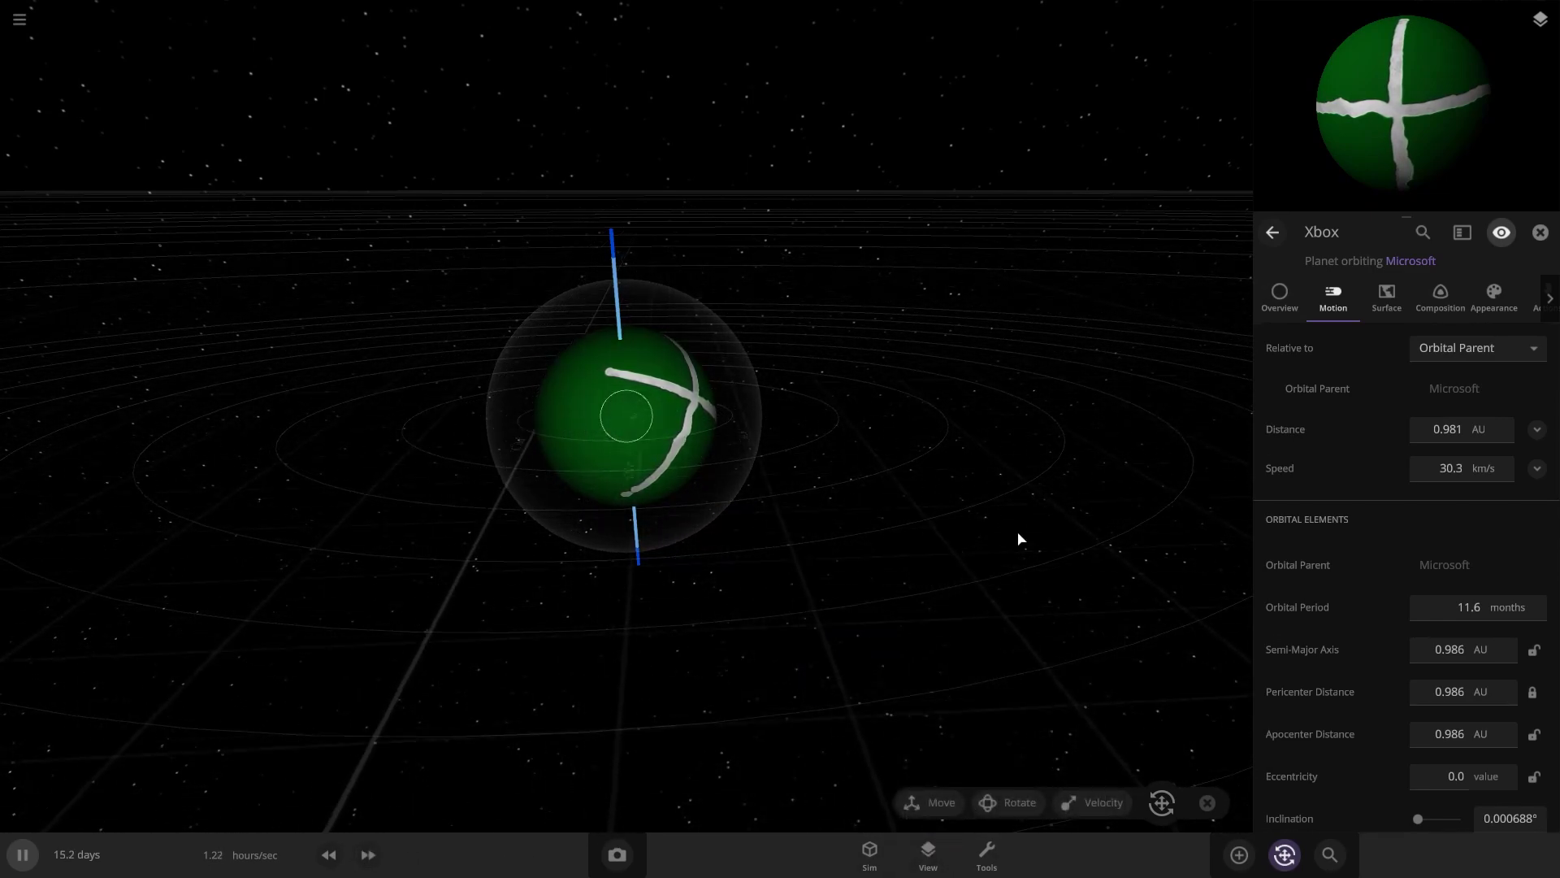
drag(1021, 539, 608, 311)
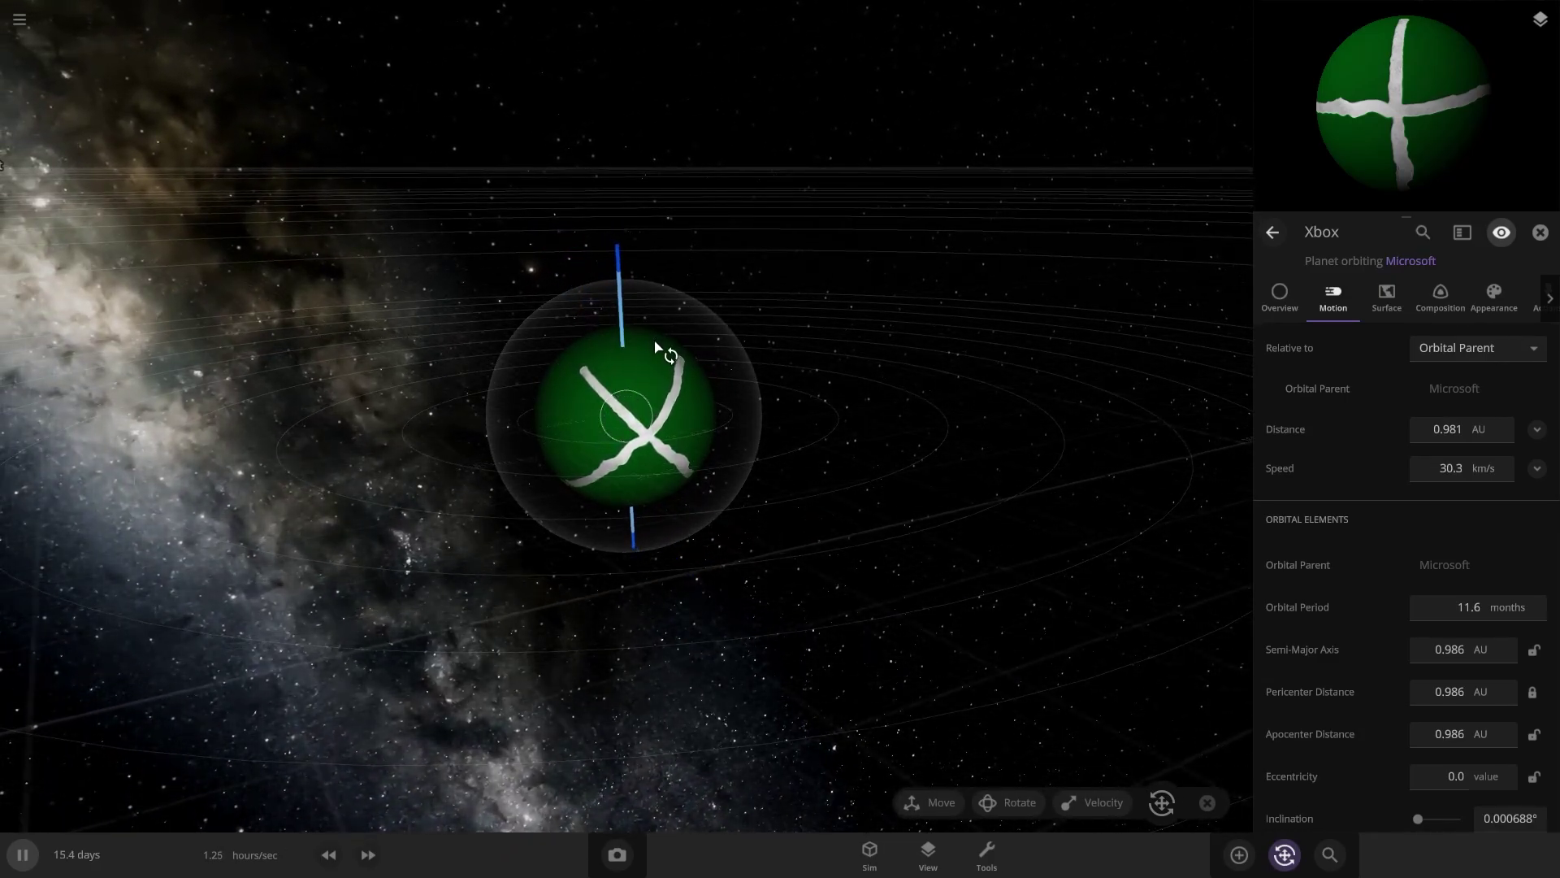
drag(784, 388, 606, 350)
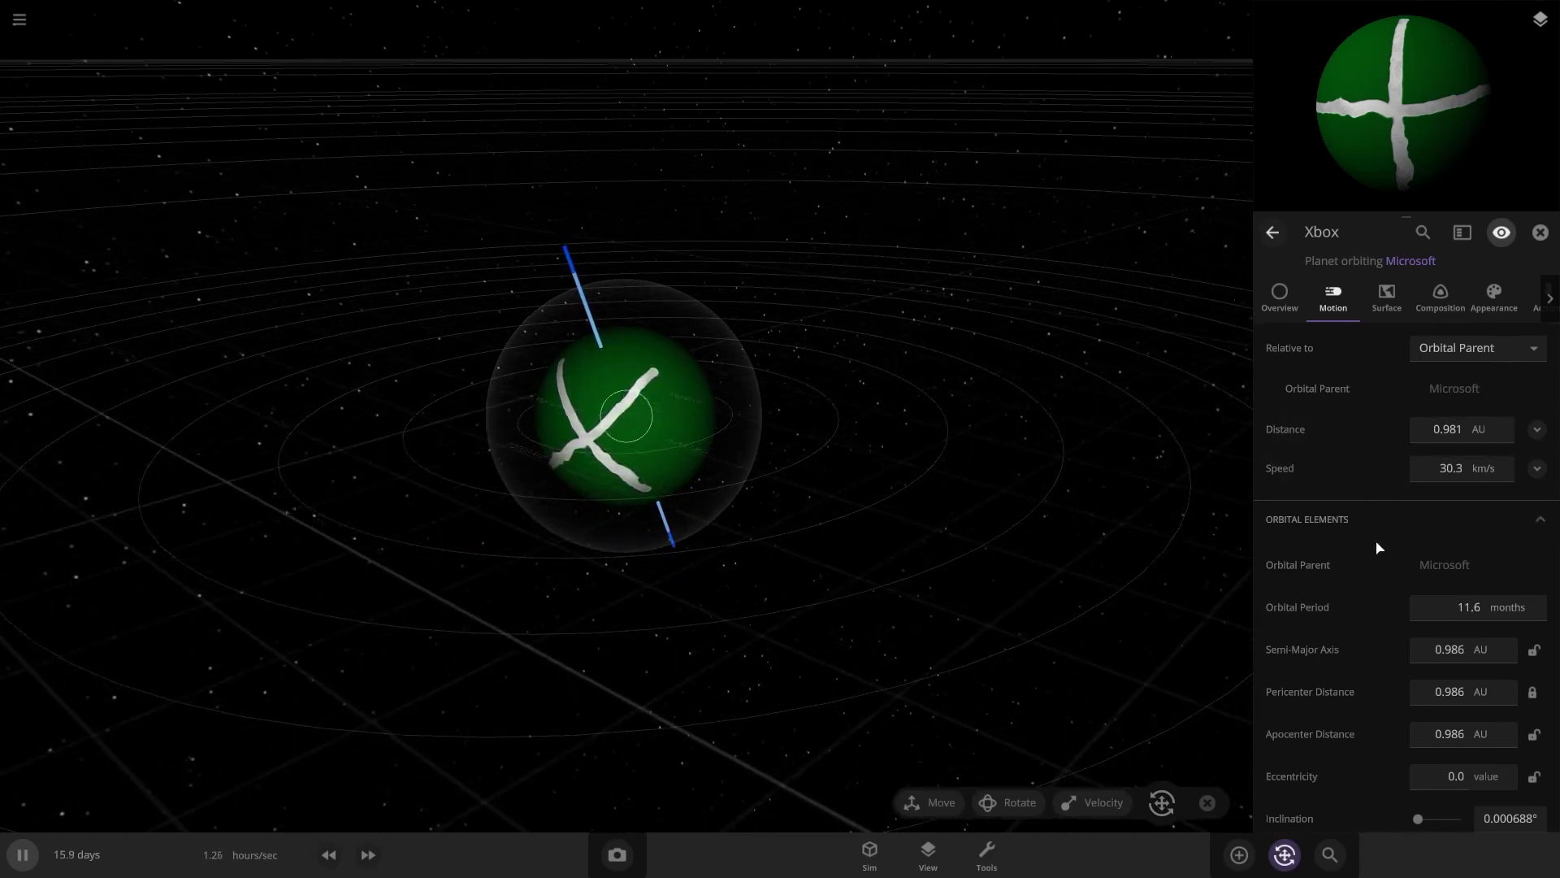
scroll(1379, 561, down, 5)
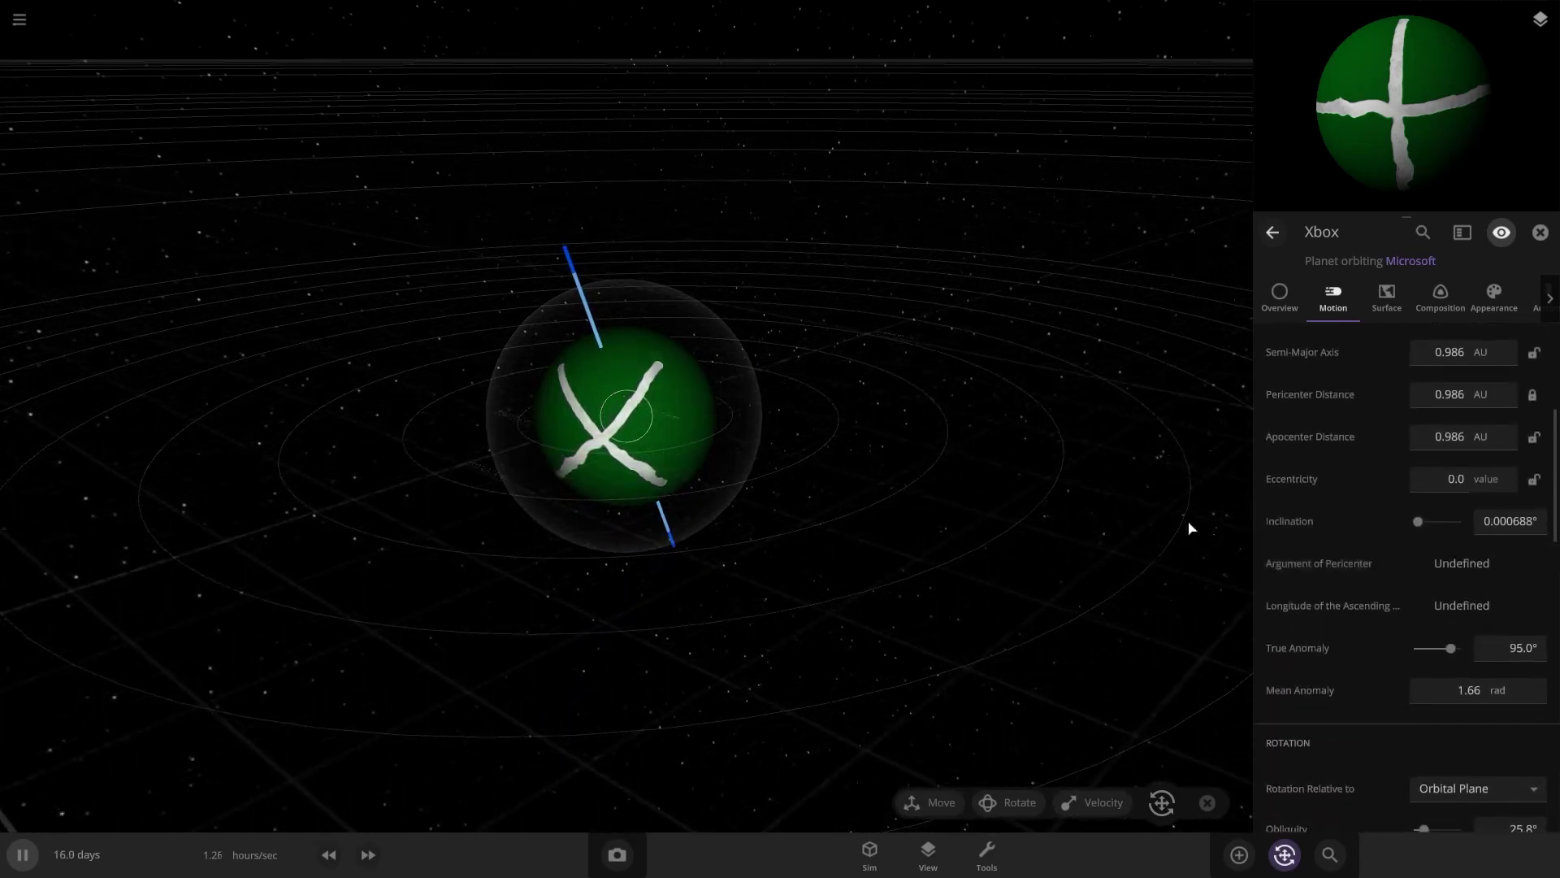
drag(1189, 528, 851, 217)
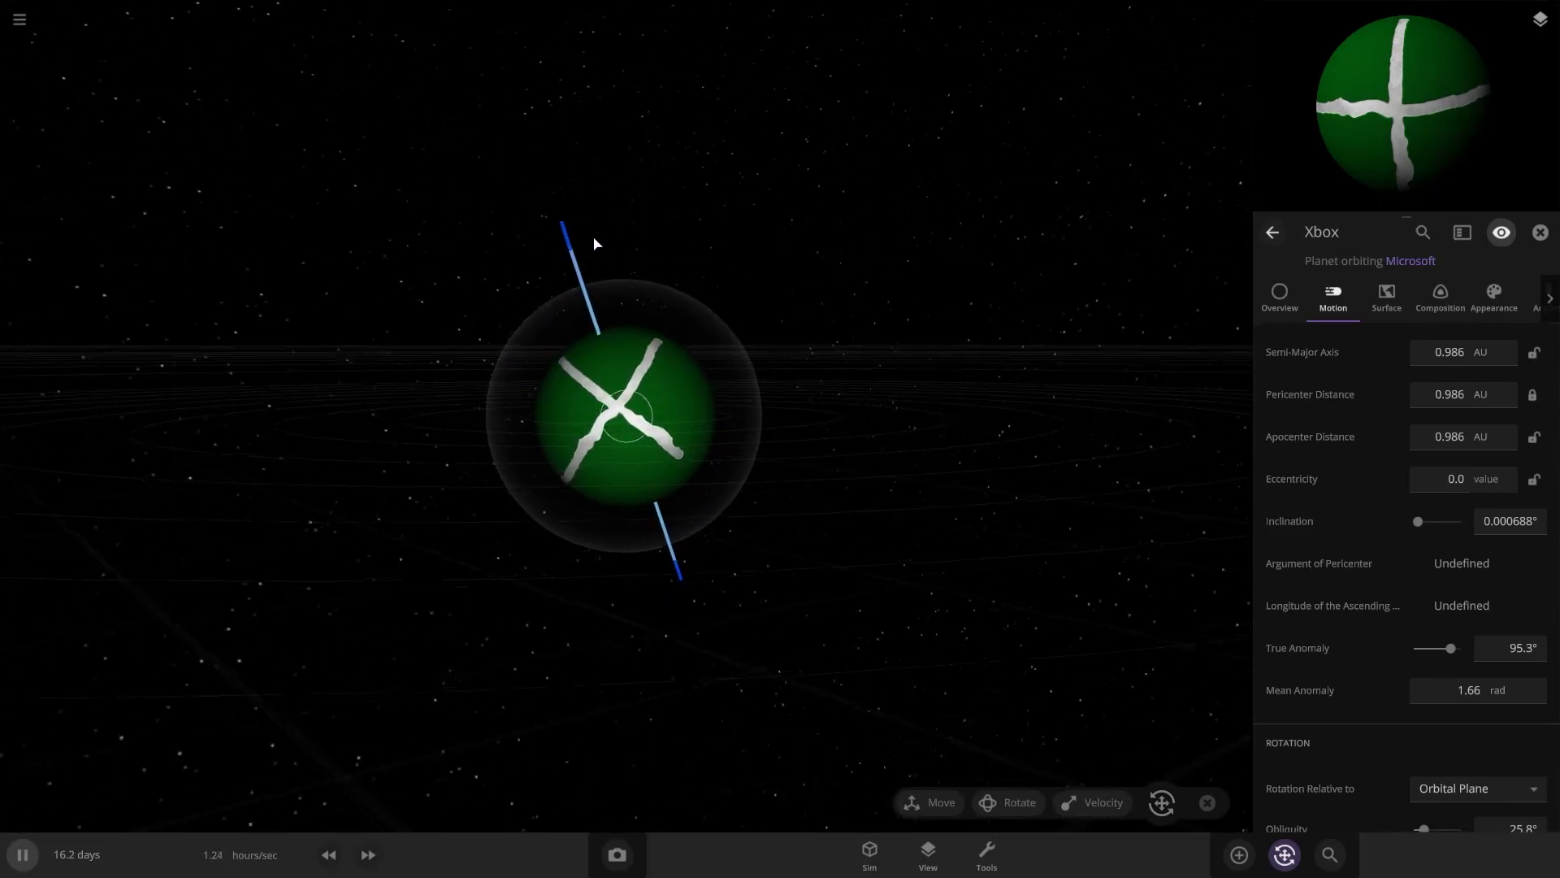
drag(596, 240, 972, 495)
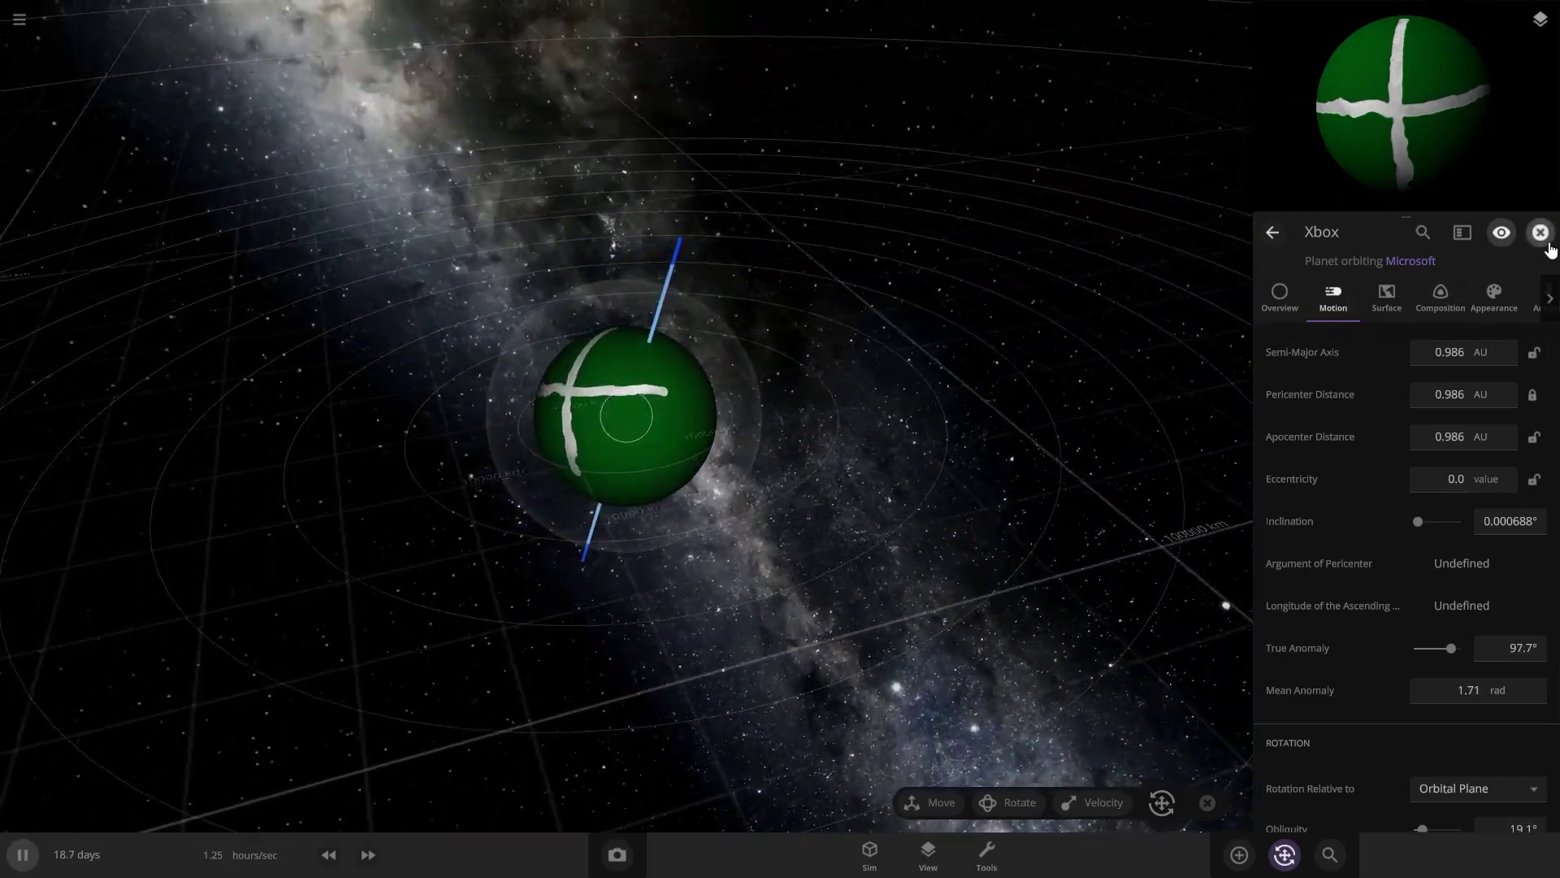
- Close Xbox's properties, set the view lighting back to Realistic and turn off the Transform tool
click(1540, 233)
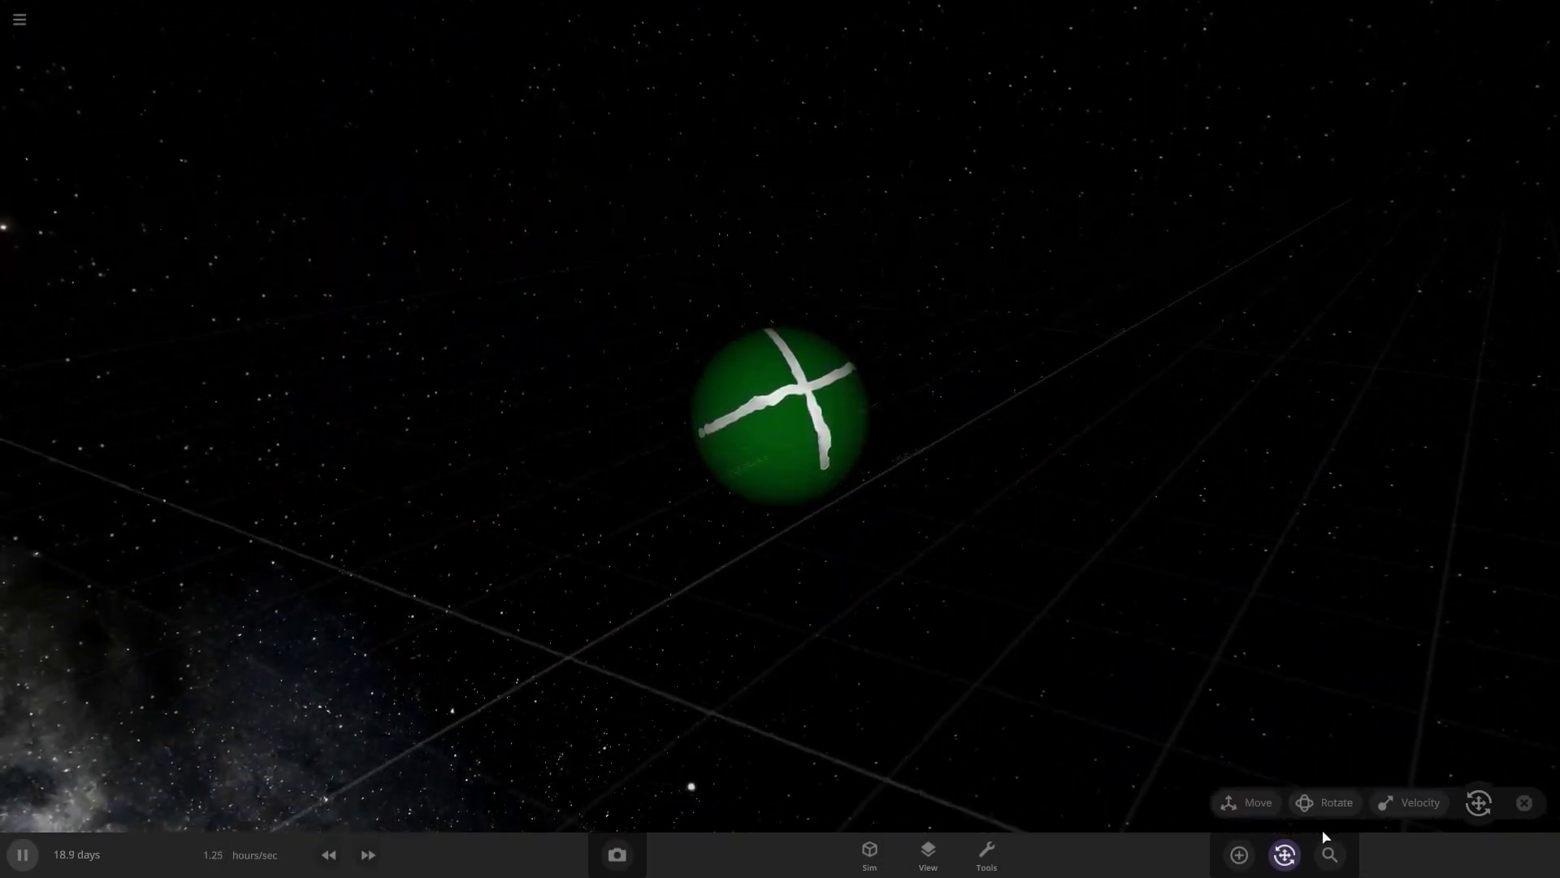
click(929, 850)
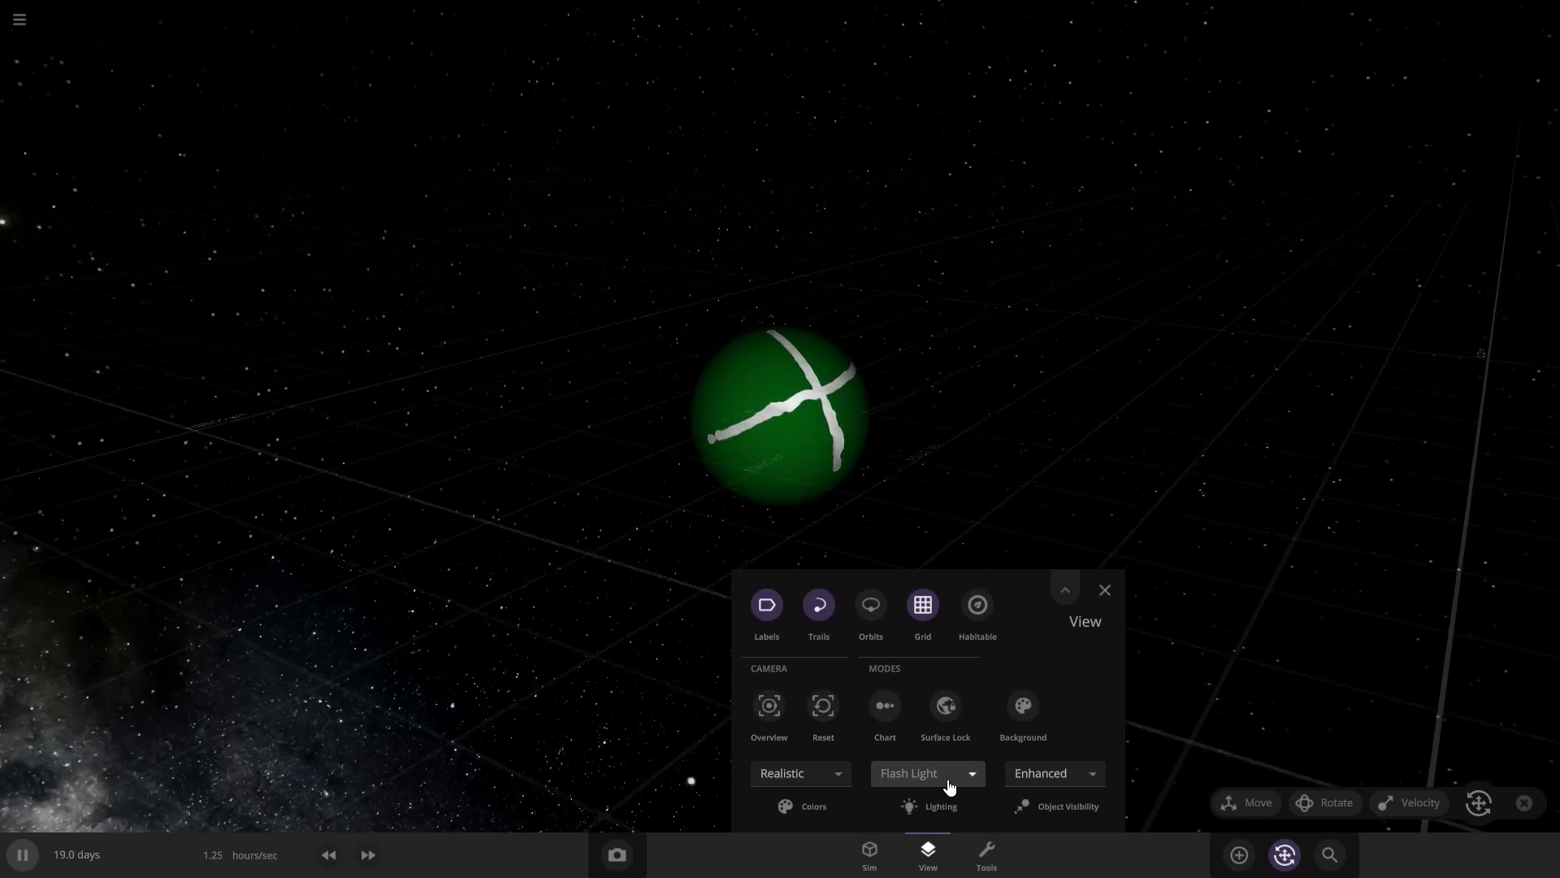
click(949, 773)
click(954, 660)
click(930, 848)
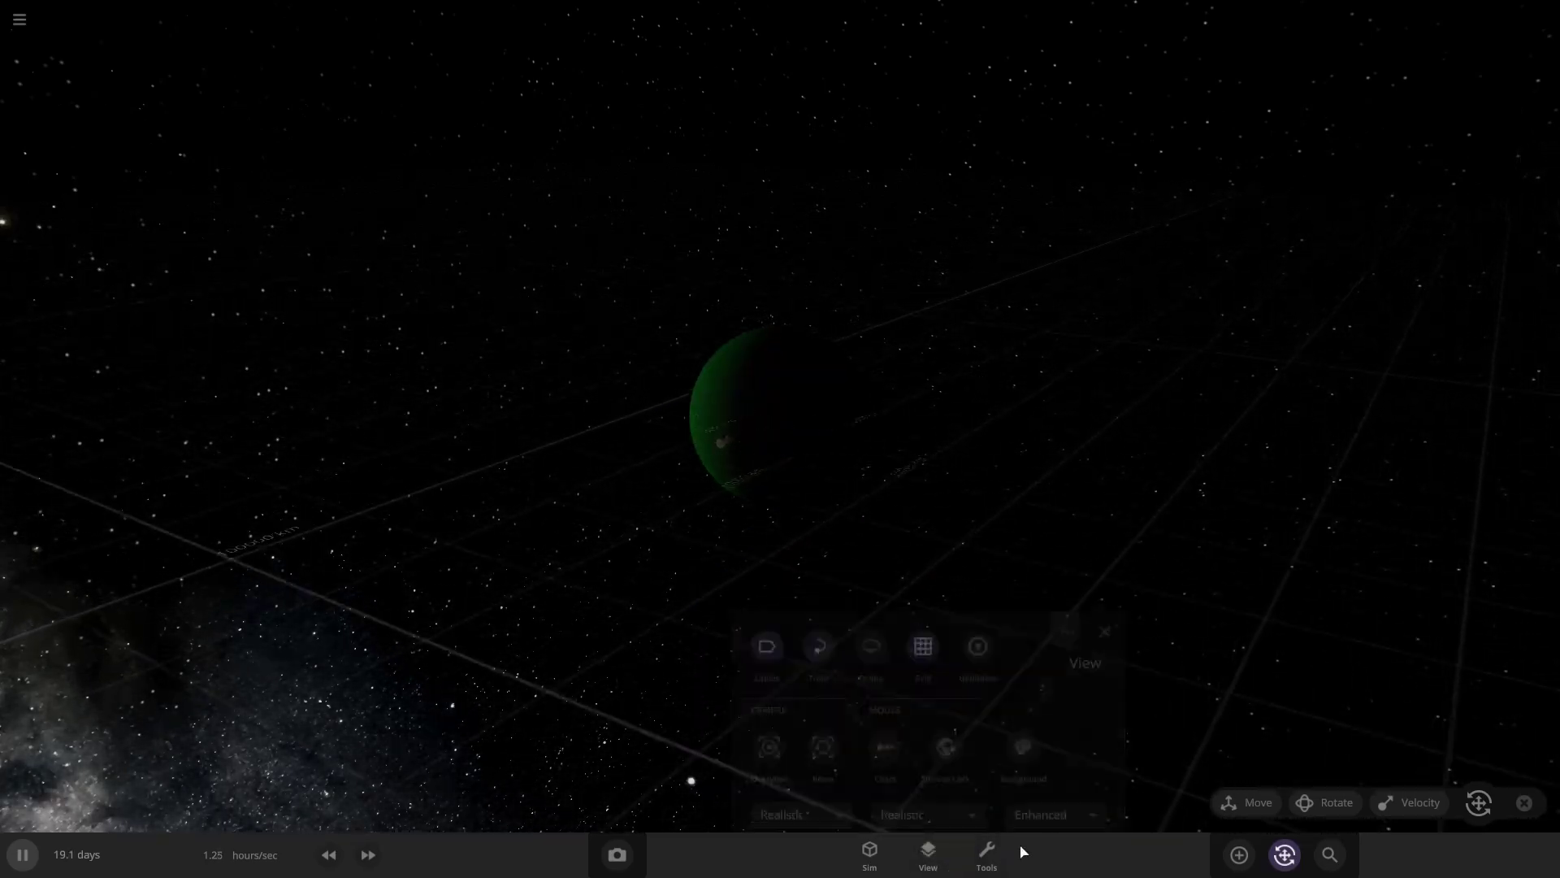
click(1270, 863)
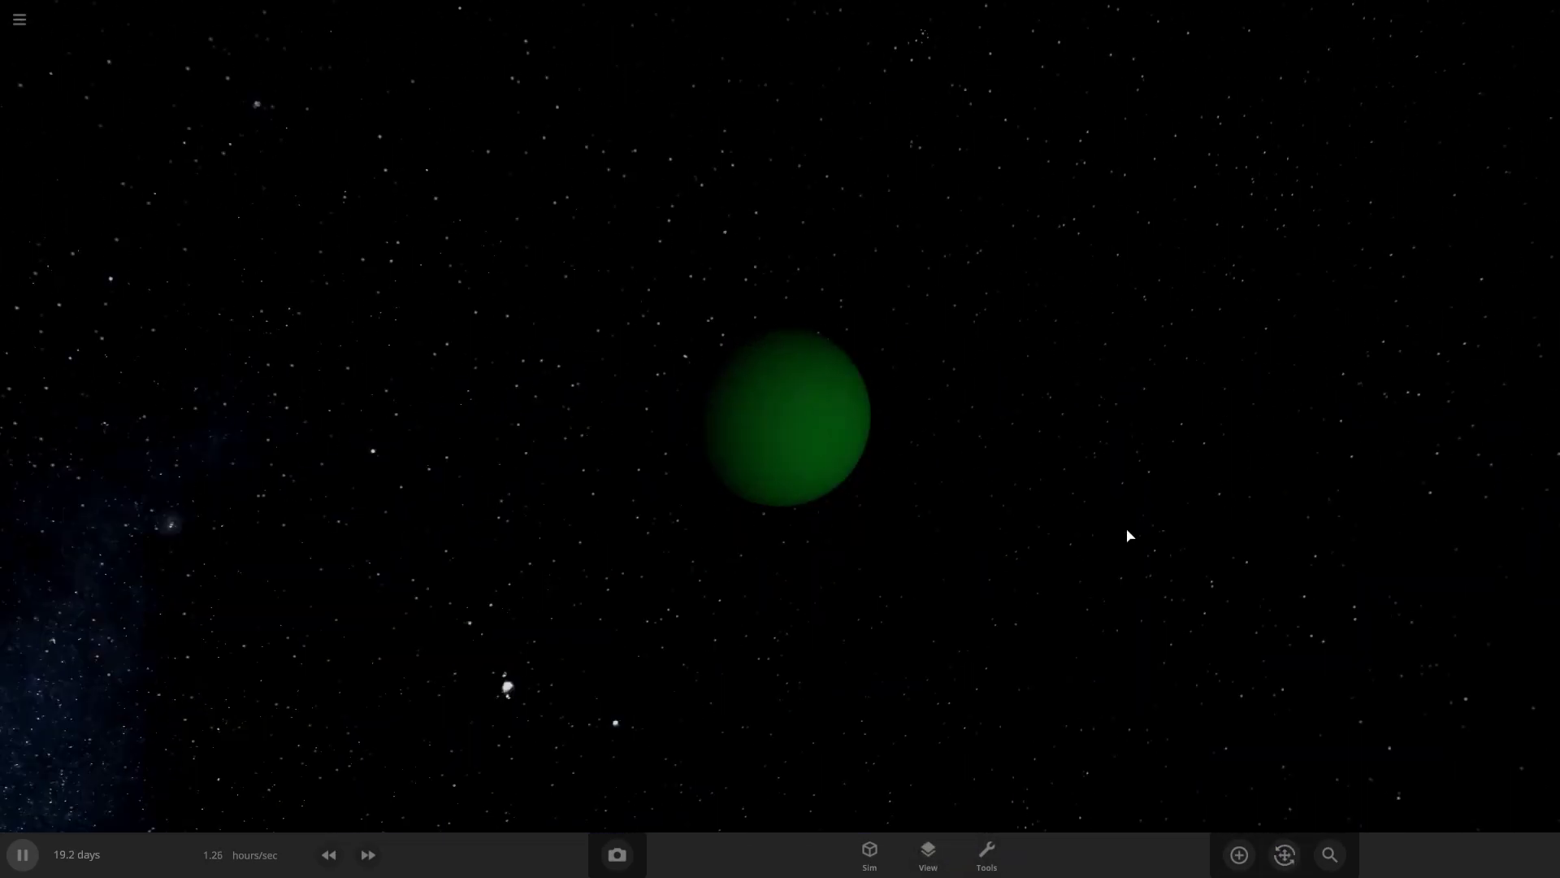
- Add a Random Moon orbiting Xbox at a distance of about 114,000 km and pause the simulation
drag(1128, 535, 615, 447)
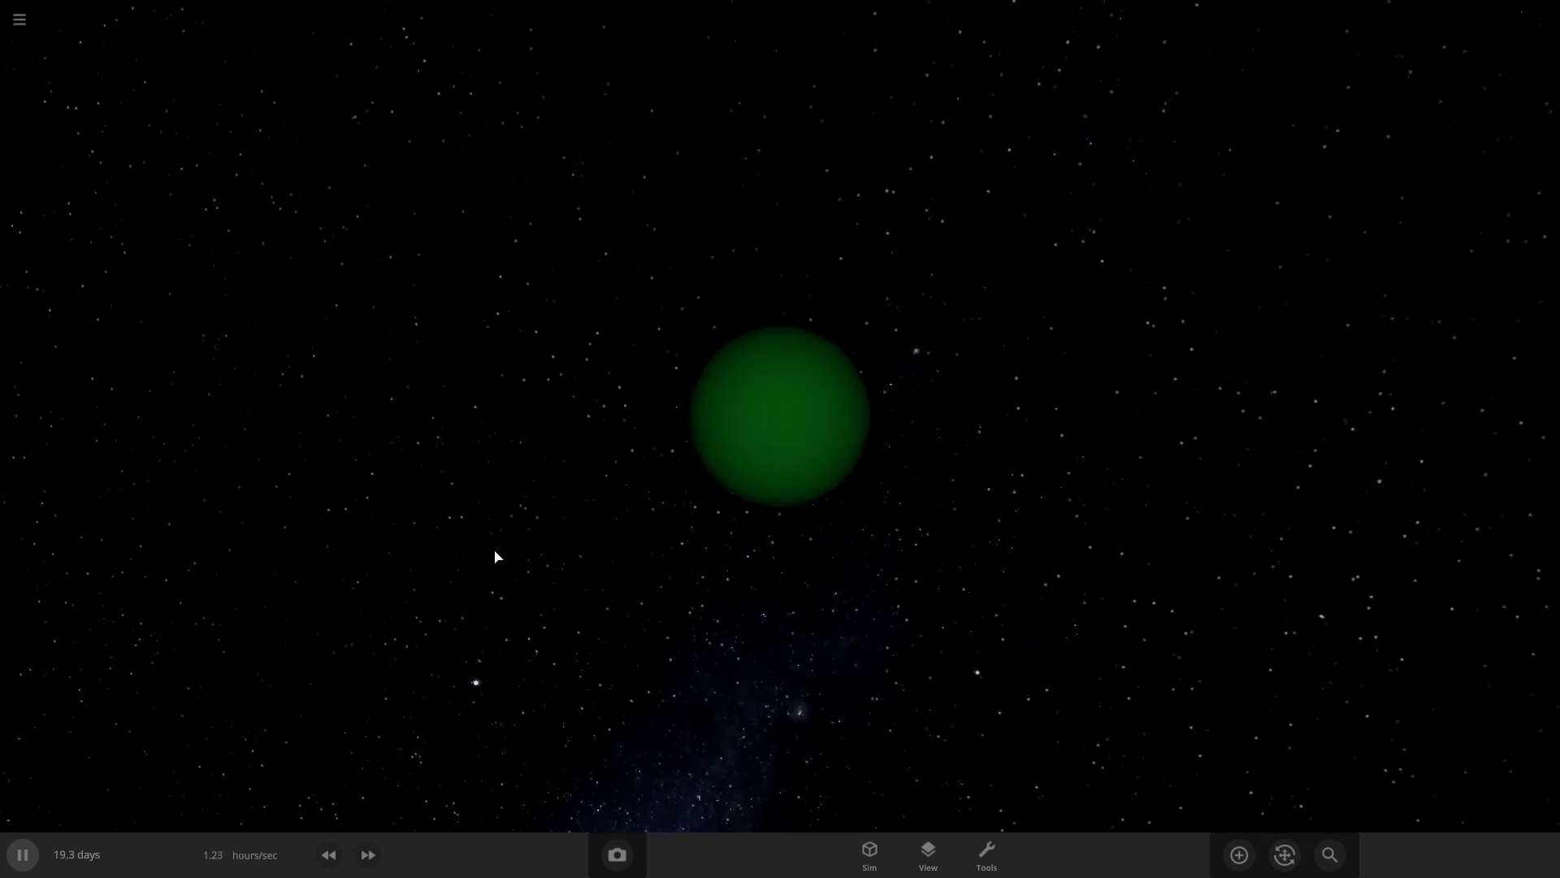
click(1240, 854)
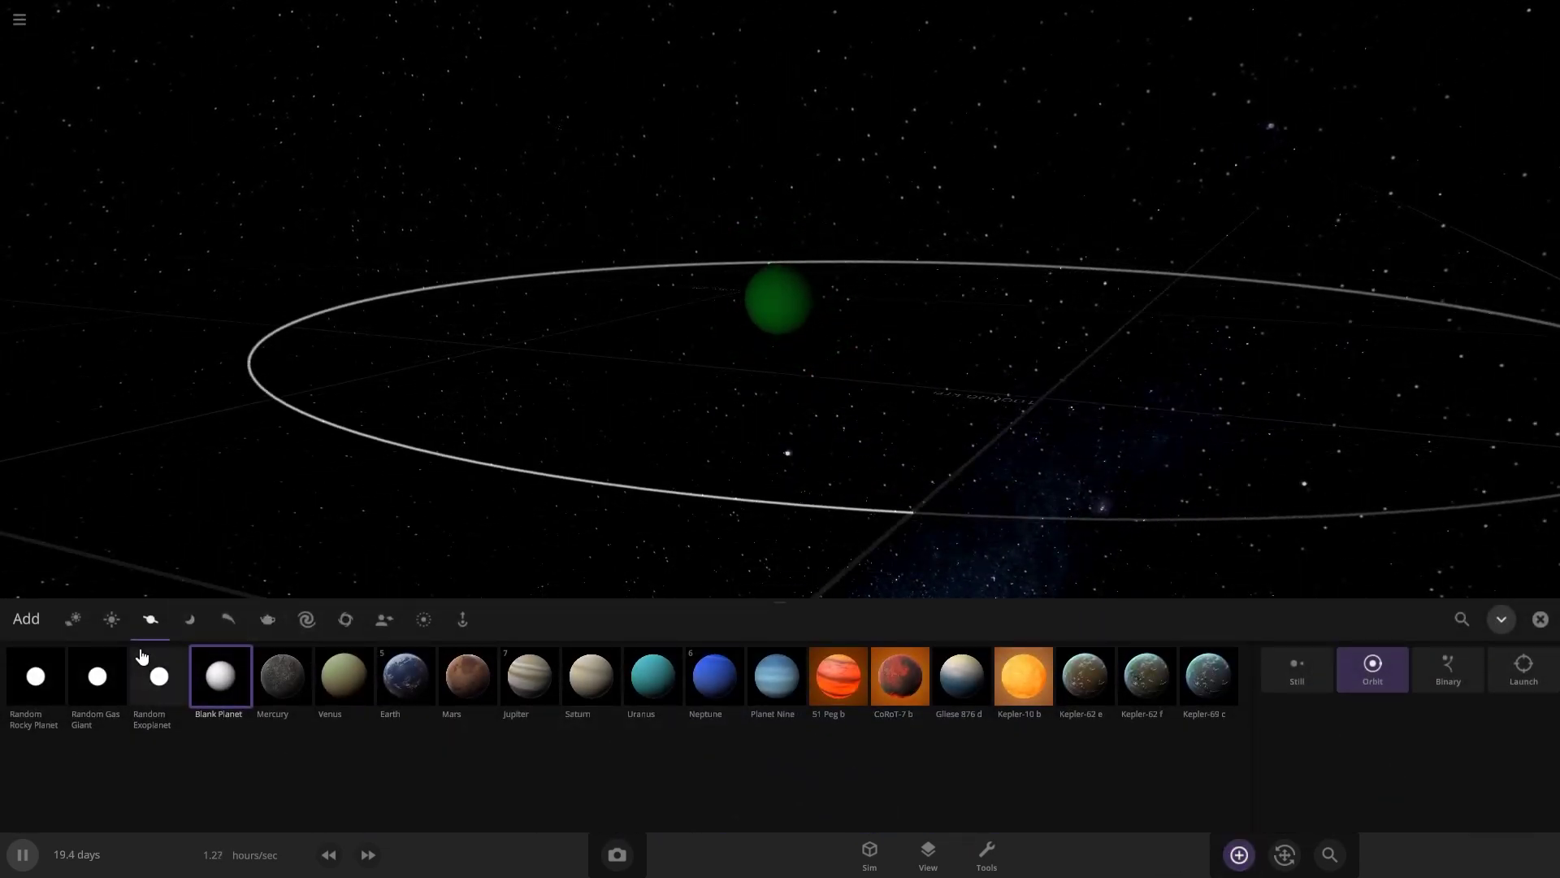
click(190, 620)
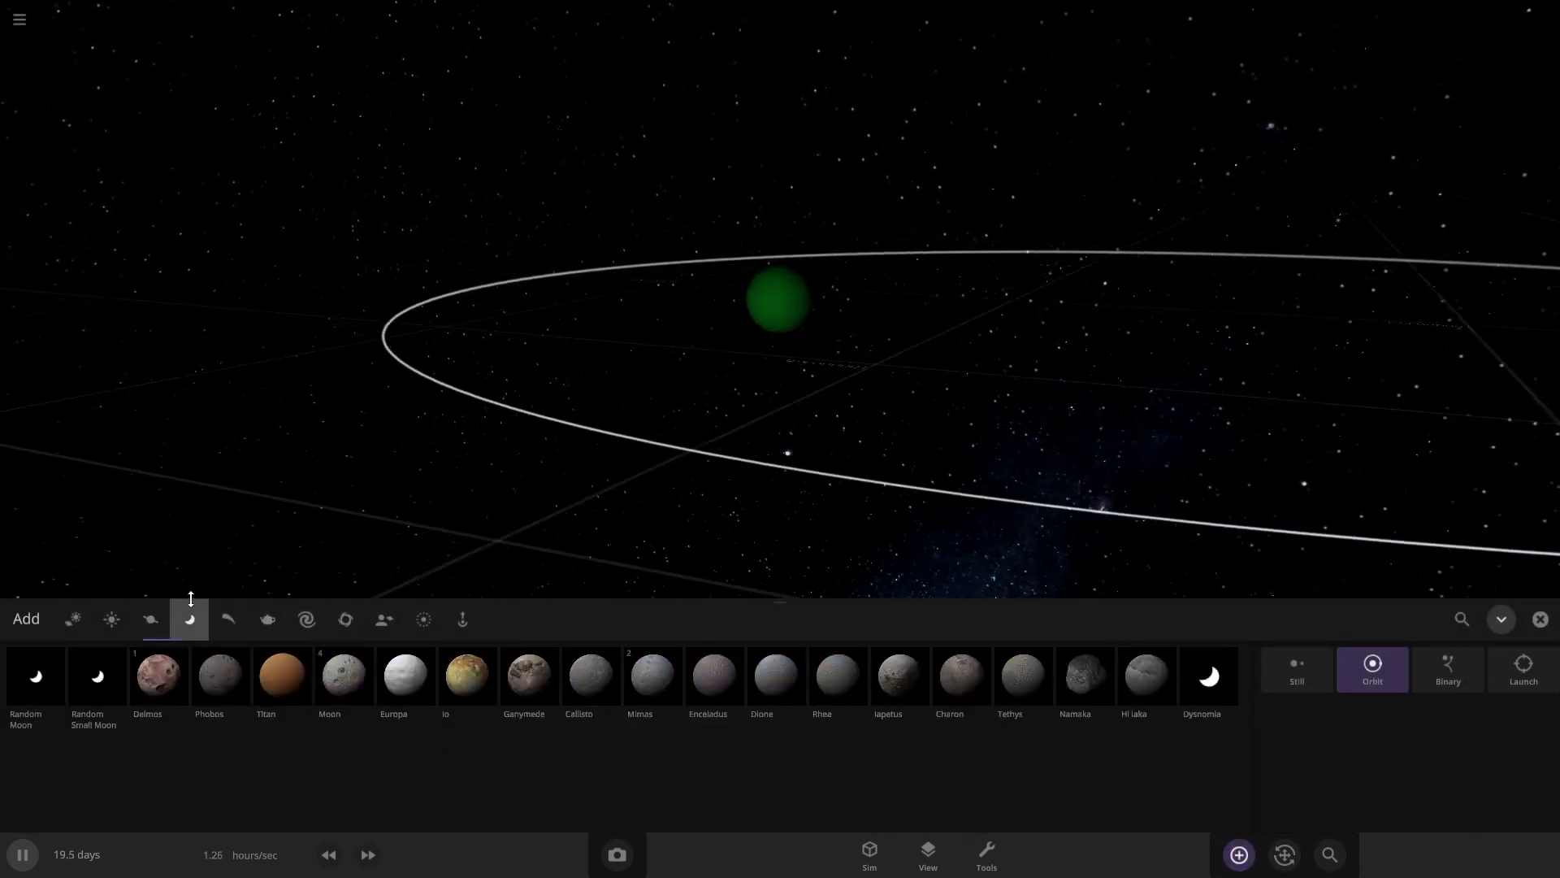
click(30, 677)
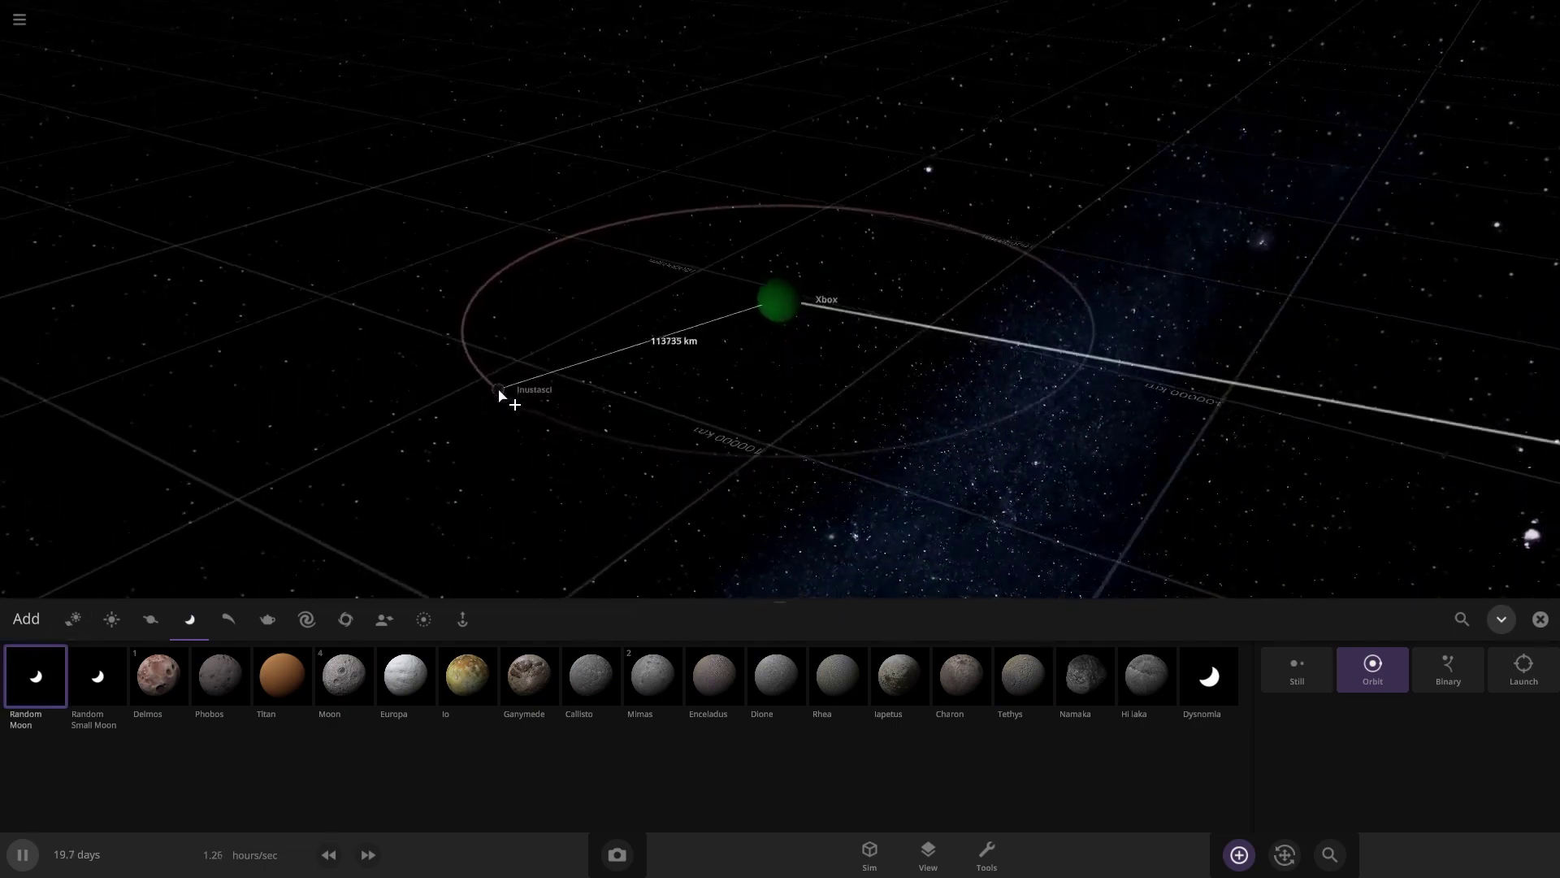
click(488, 387)
key(space)
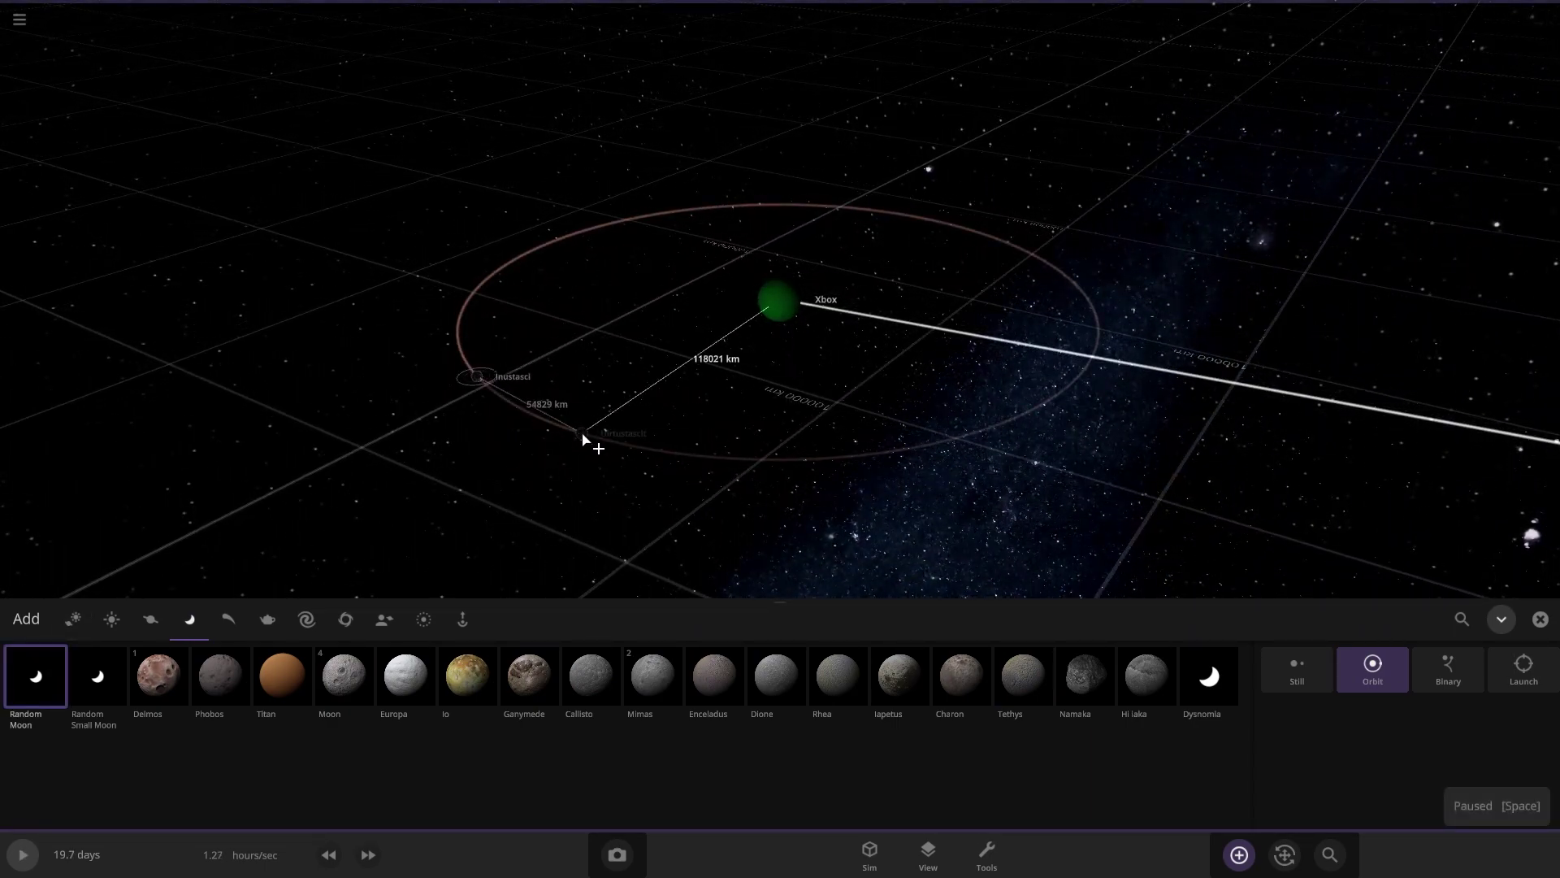
key(Escape)
- Rename the new moon orbiting Xbox as Game Pass
click(480, 512)
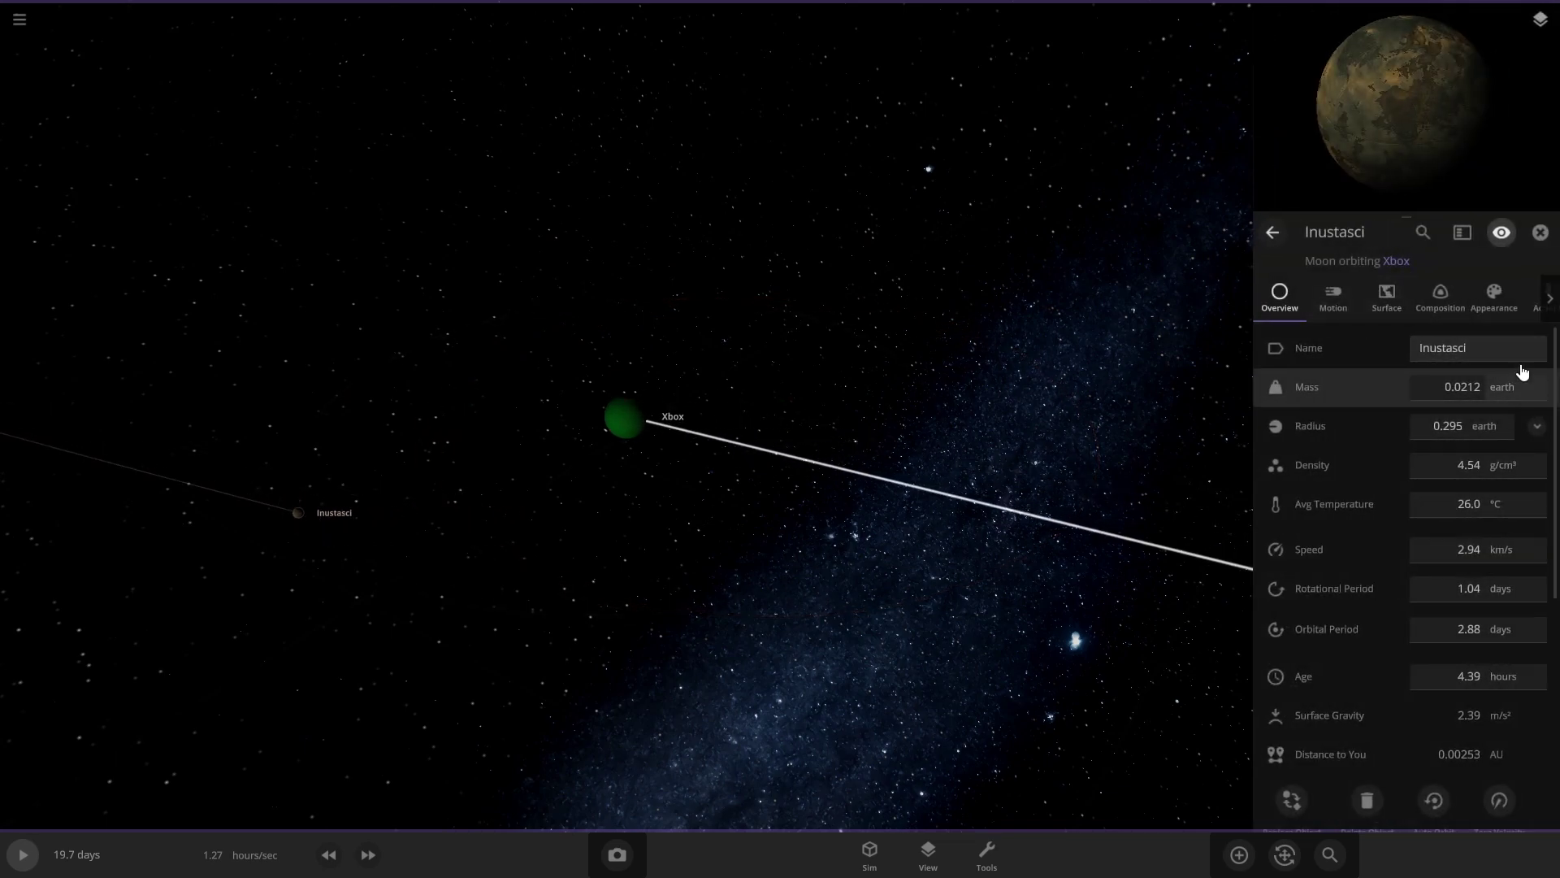
click(1441, 298)
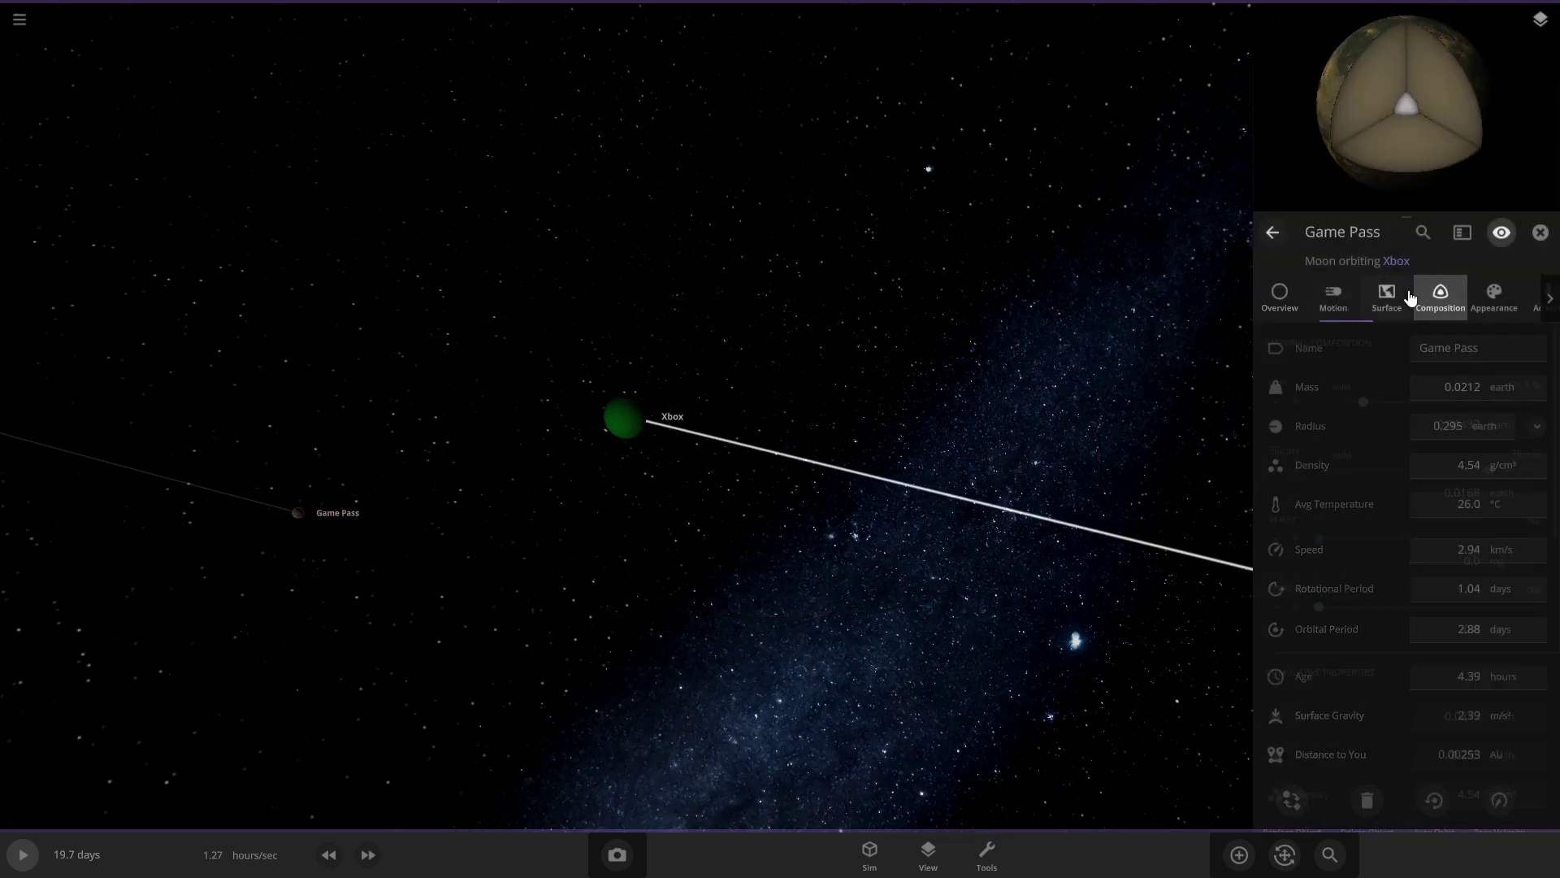
click(1387, 297)
click(1450, 299)
- Set Game Pass's interface color to a custom light gray
click(1481, 305)
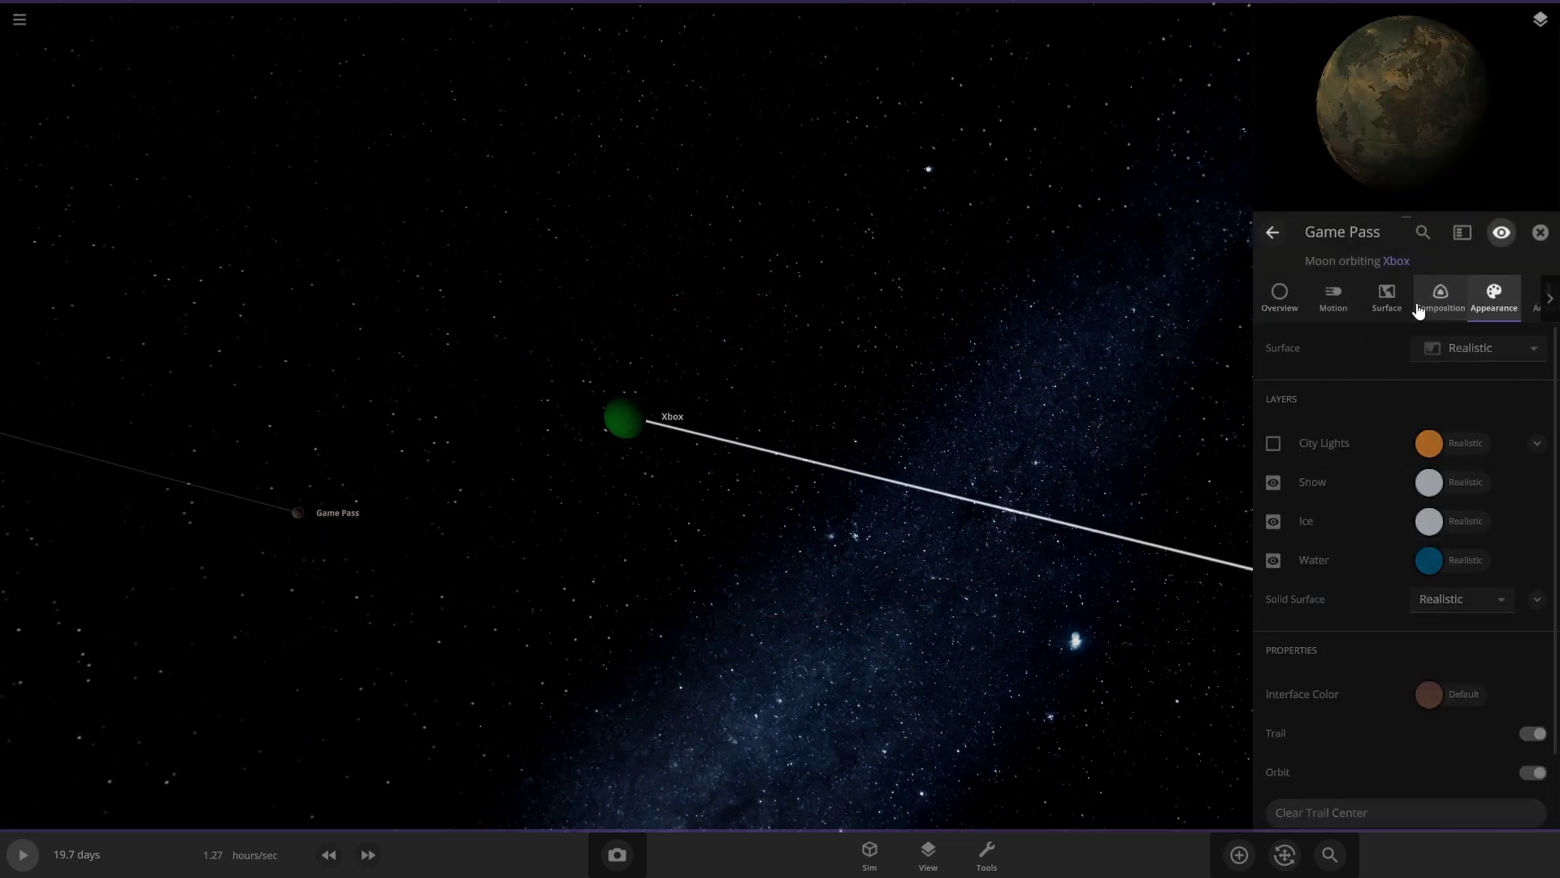
drag(468, 491, 732, 456)
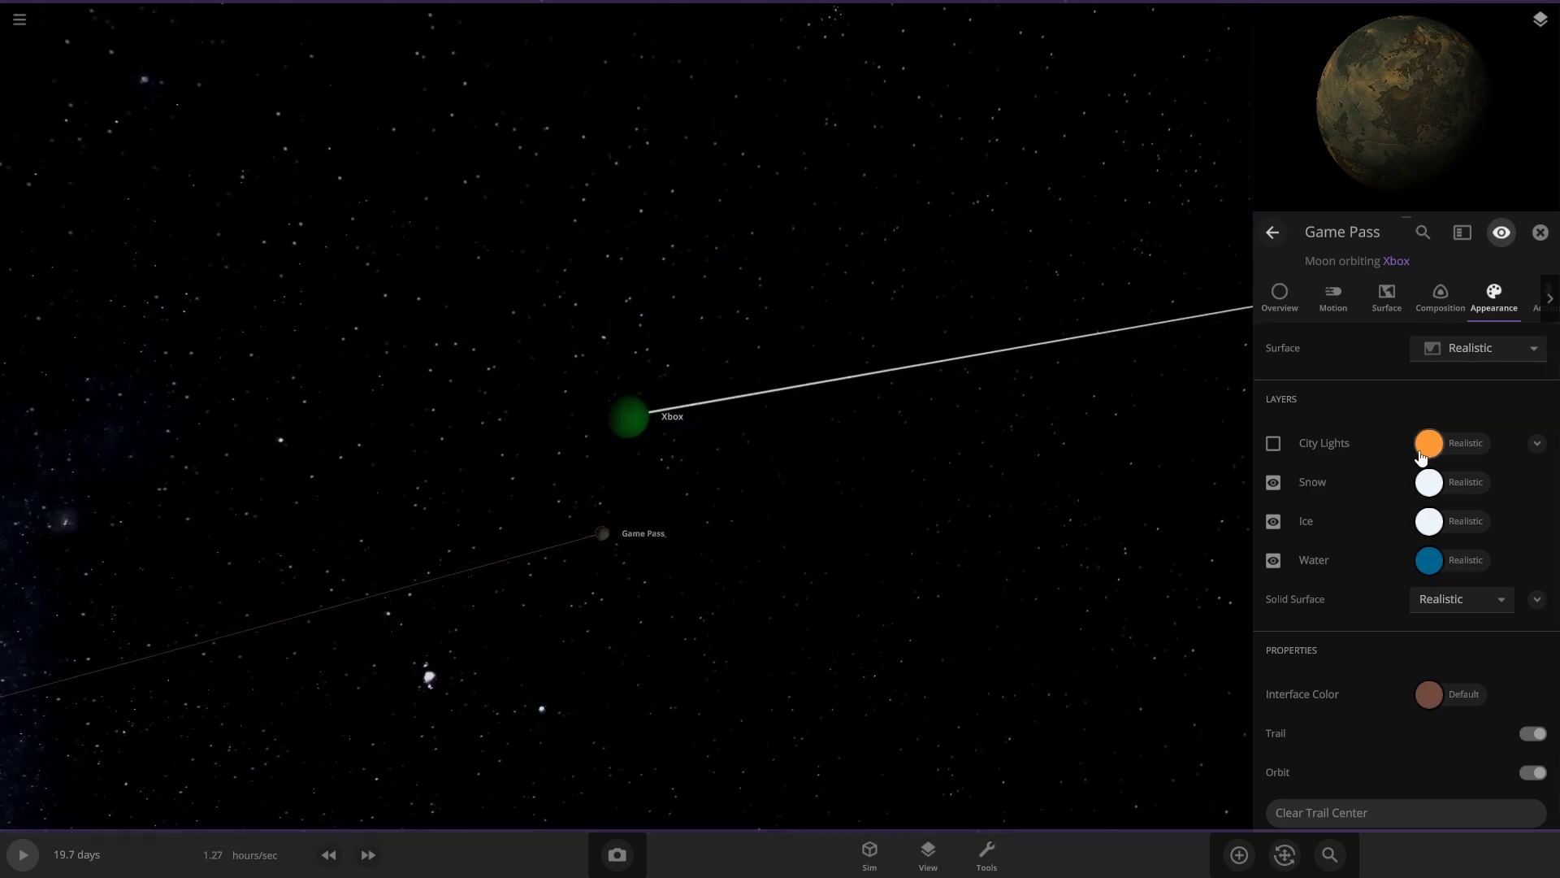
click(1426, 698)
- Set the planet Xbox's interface color to dark green #096503
click(631, 429)
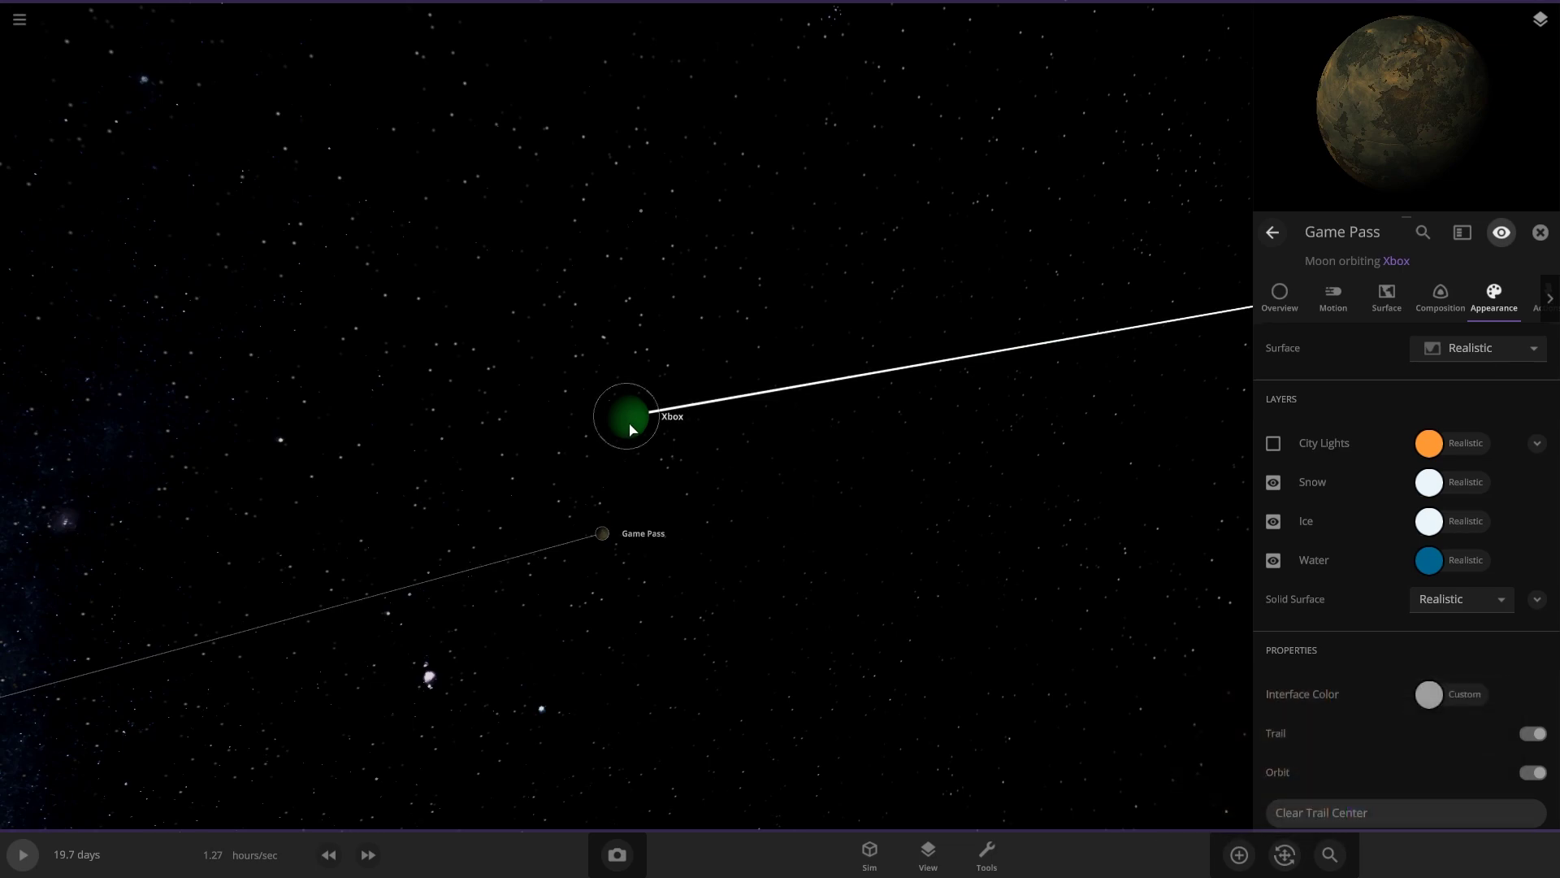
click(1428, 694)
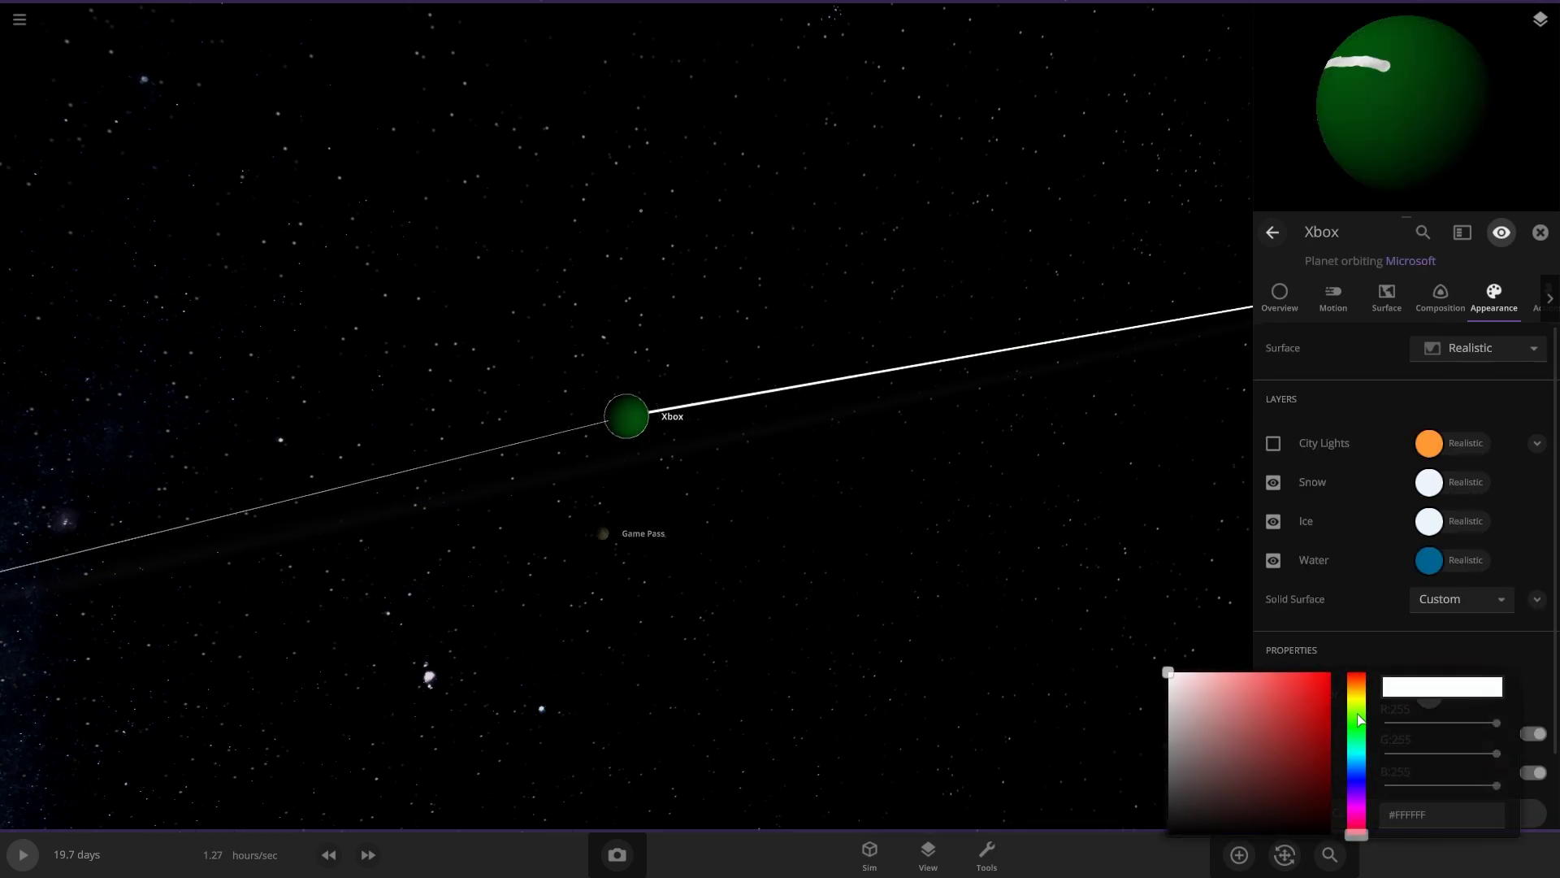
drag(1361, 715, 1364, 729)
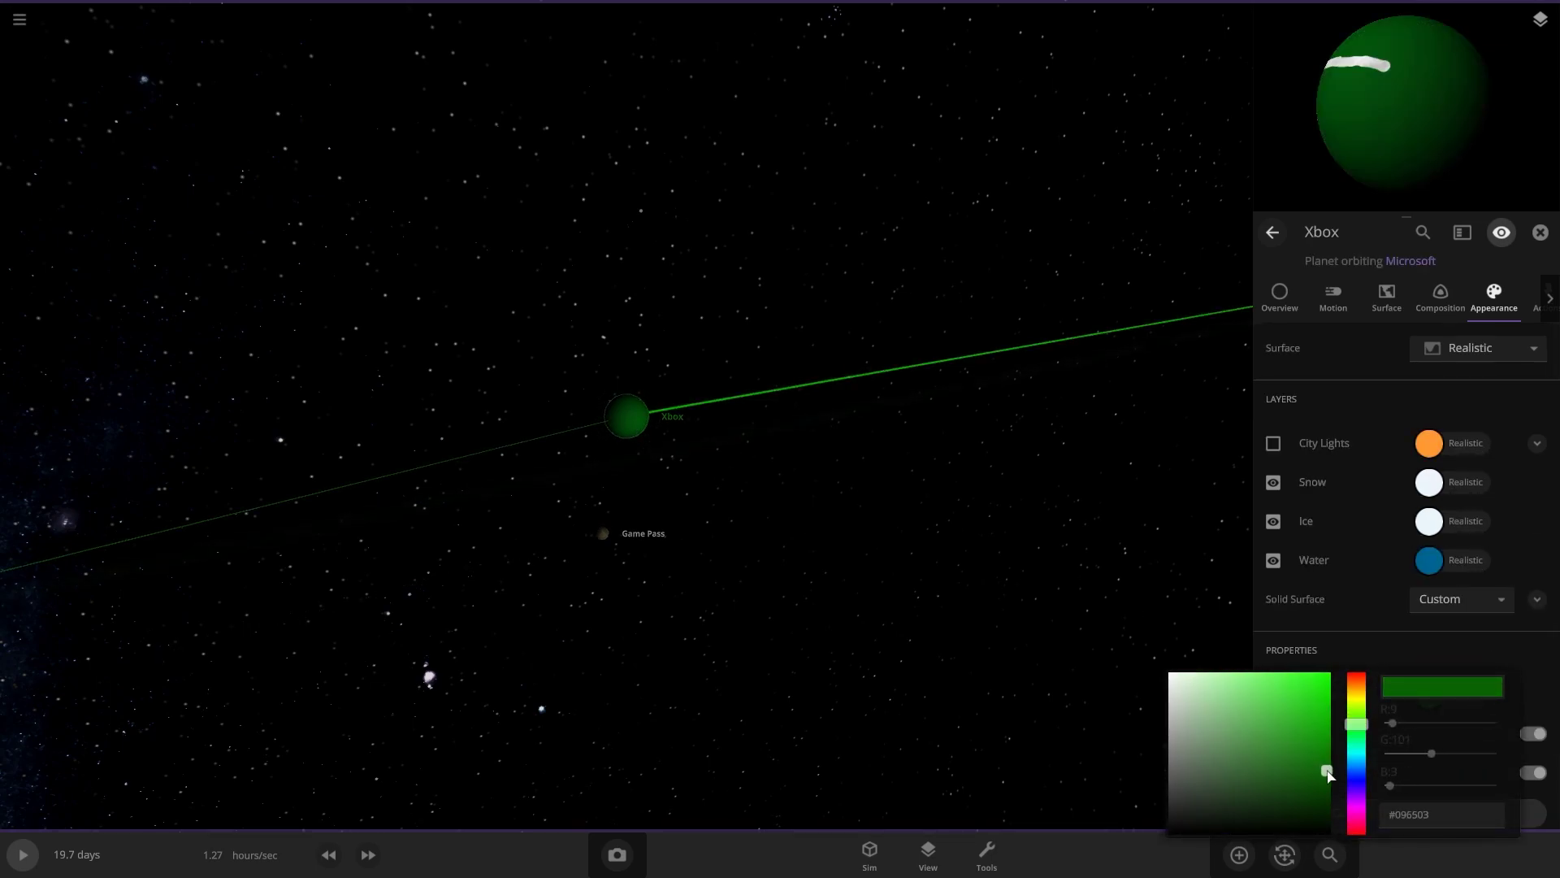
- Customize Game Pass's solid surface with a white high color, light gray middle color and medium gray low color
click(841, 582)
click(590, 540)
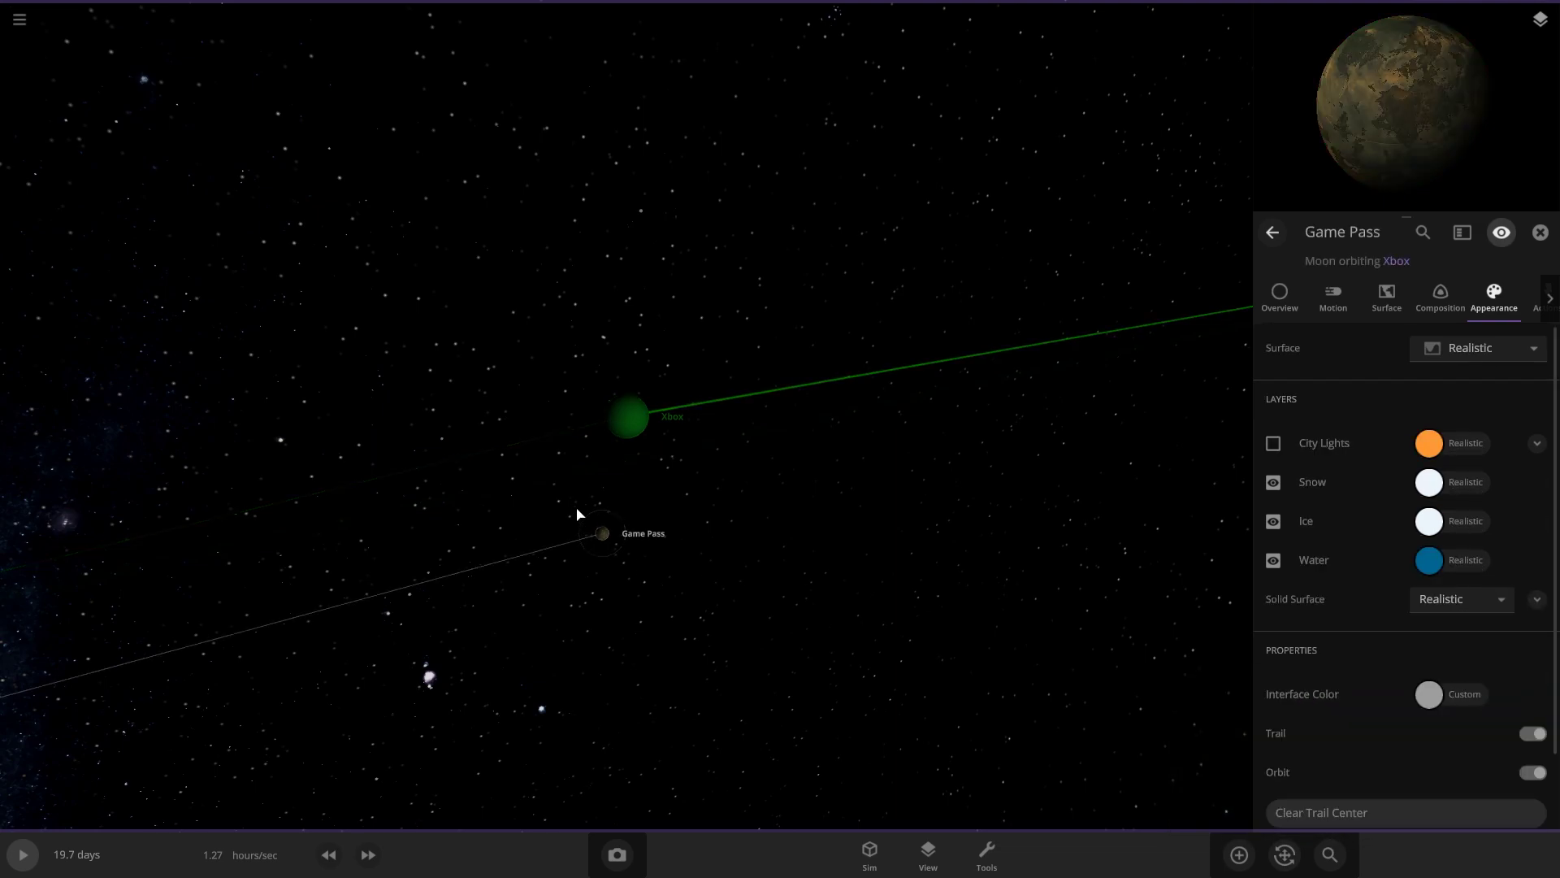
click(1440, 296)
click(1494, 297)
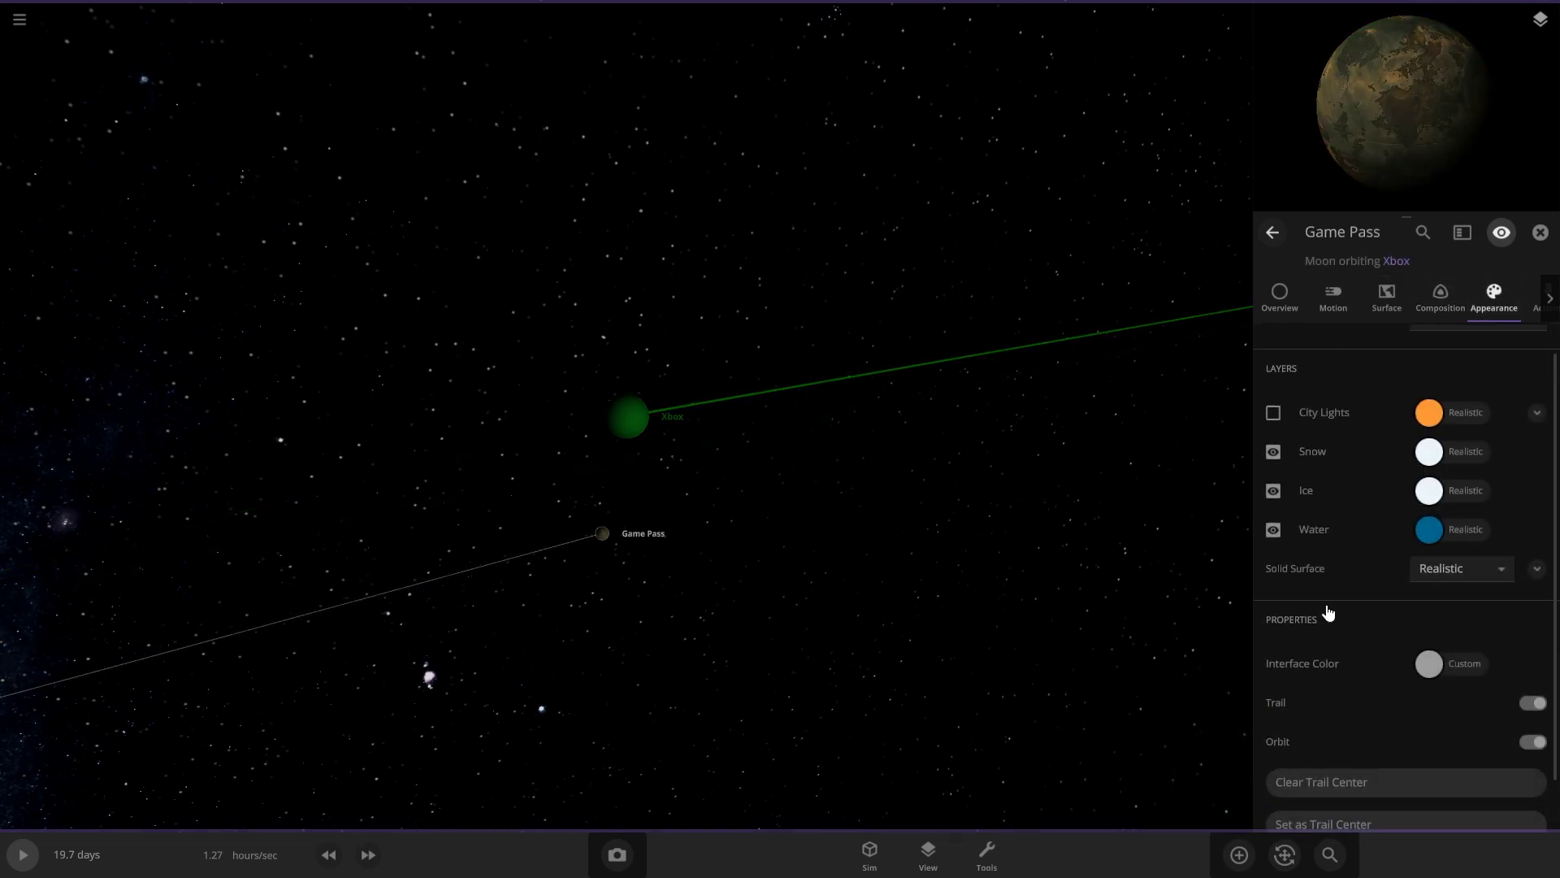
scroll(1441, 557, down, 1)
scroll(1552, 520, up, 1)
click(1536, 586)
click(1430, 630)
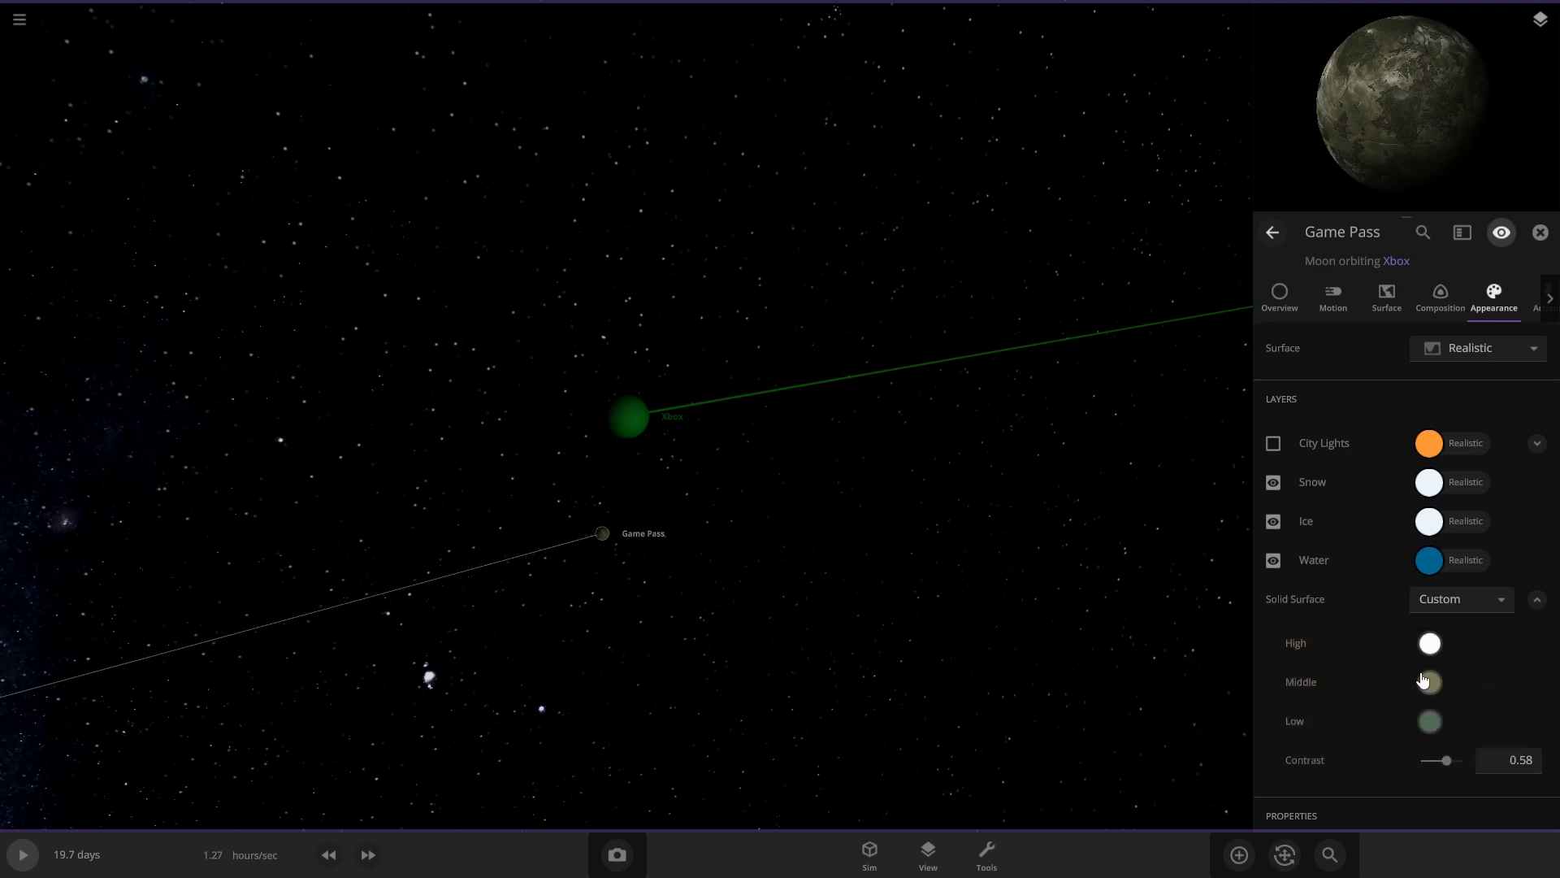
click(1429, 669)
drag(1223, 750, 1201, 714)
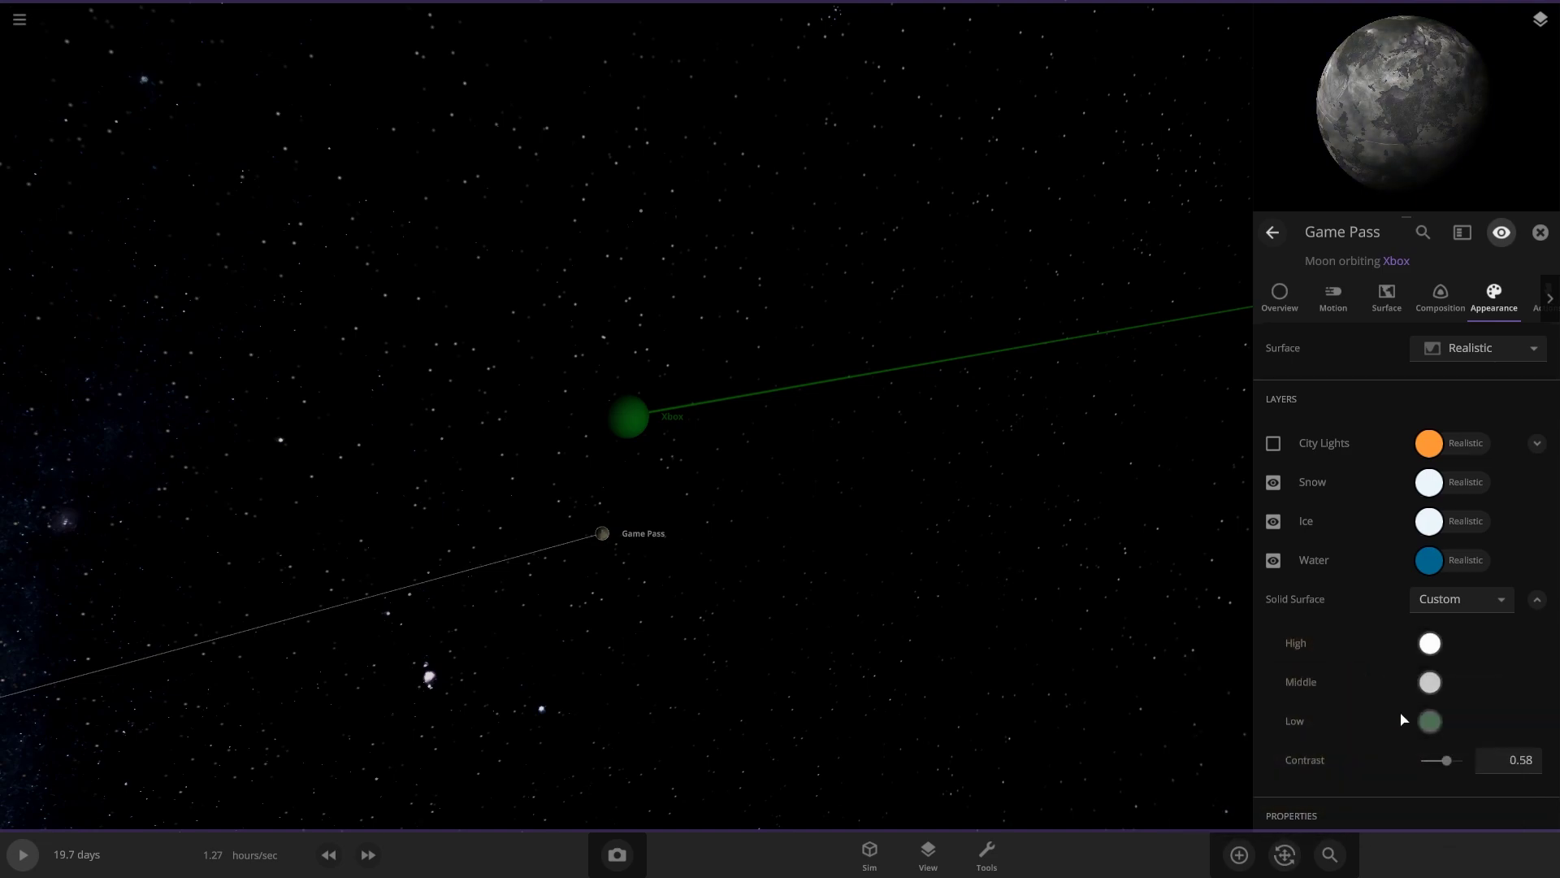
click(1429, 723)
double_click(599, 551)
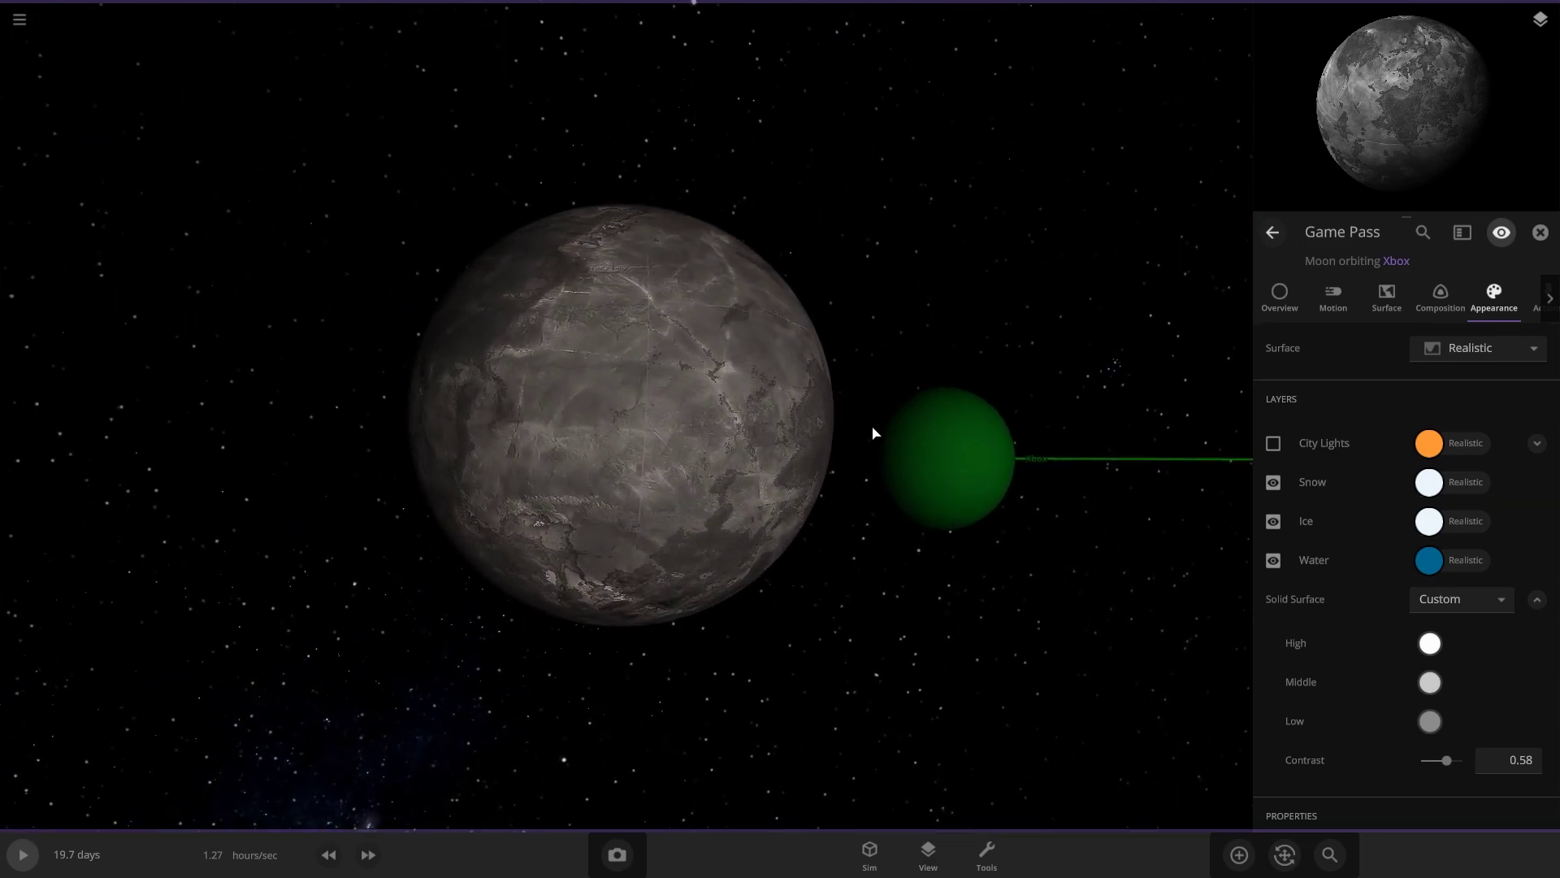
- Add another Random Moon orbiting Xbox beyond Game Pass and name it Xbox One S
scroll(874, 439, down, 10)
click(1241, 863)
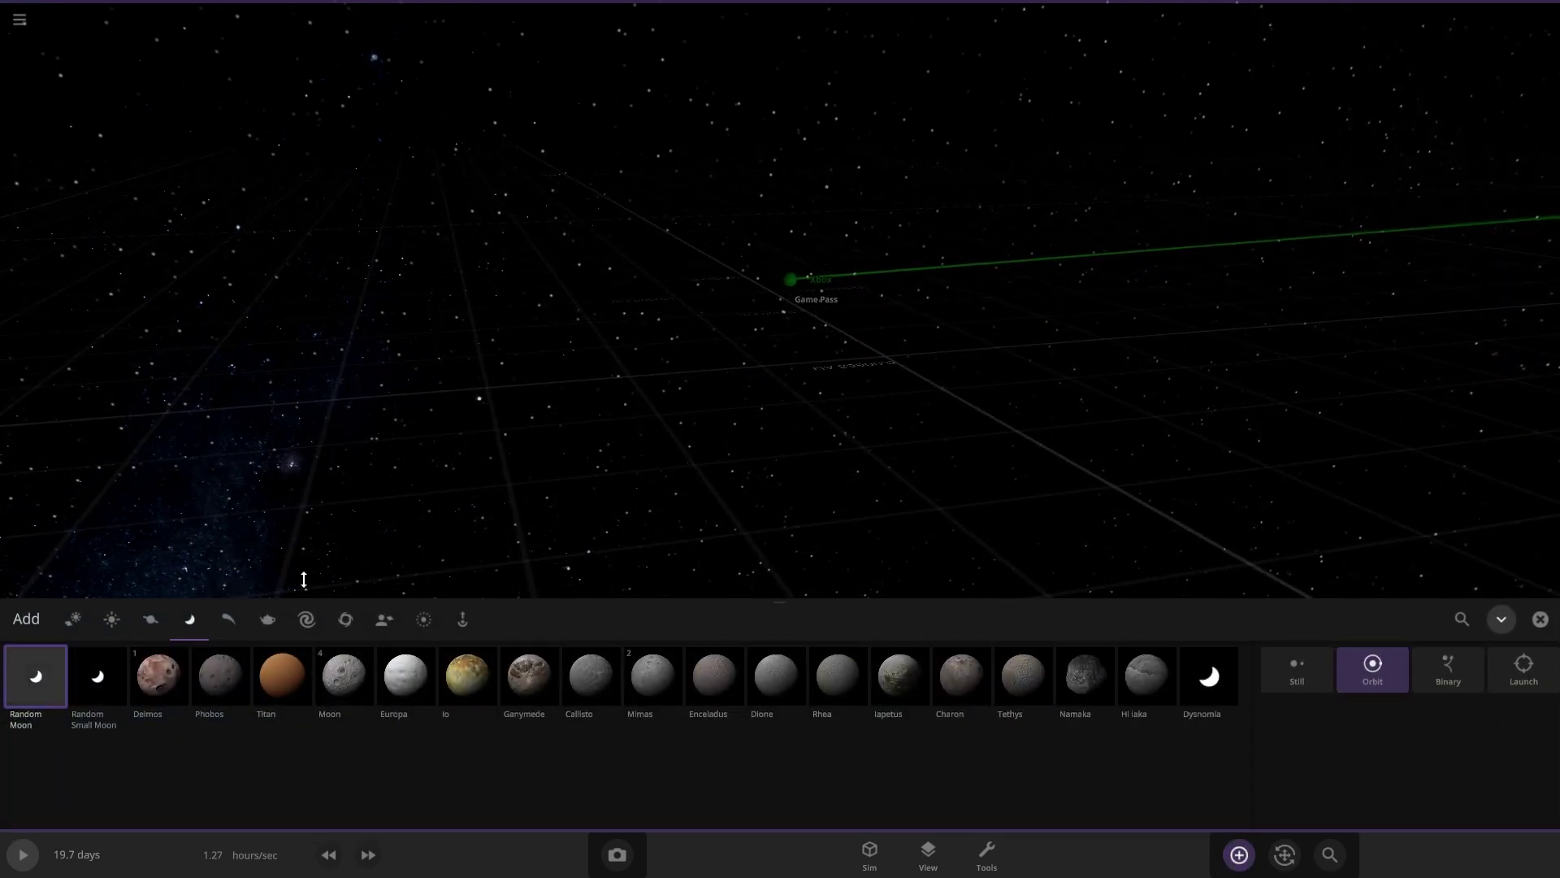
right_drag(846, 387, 761, 414)
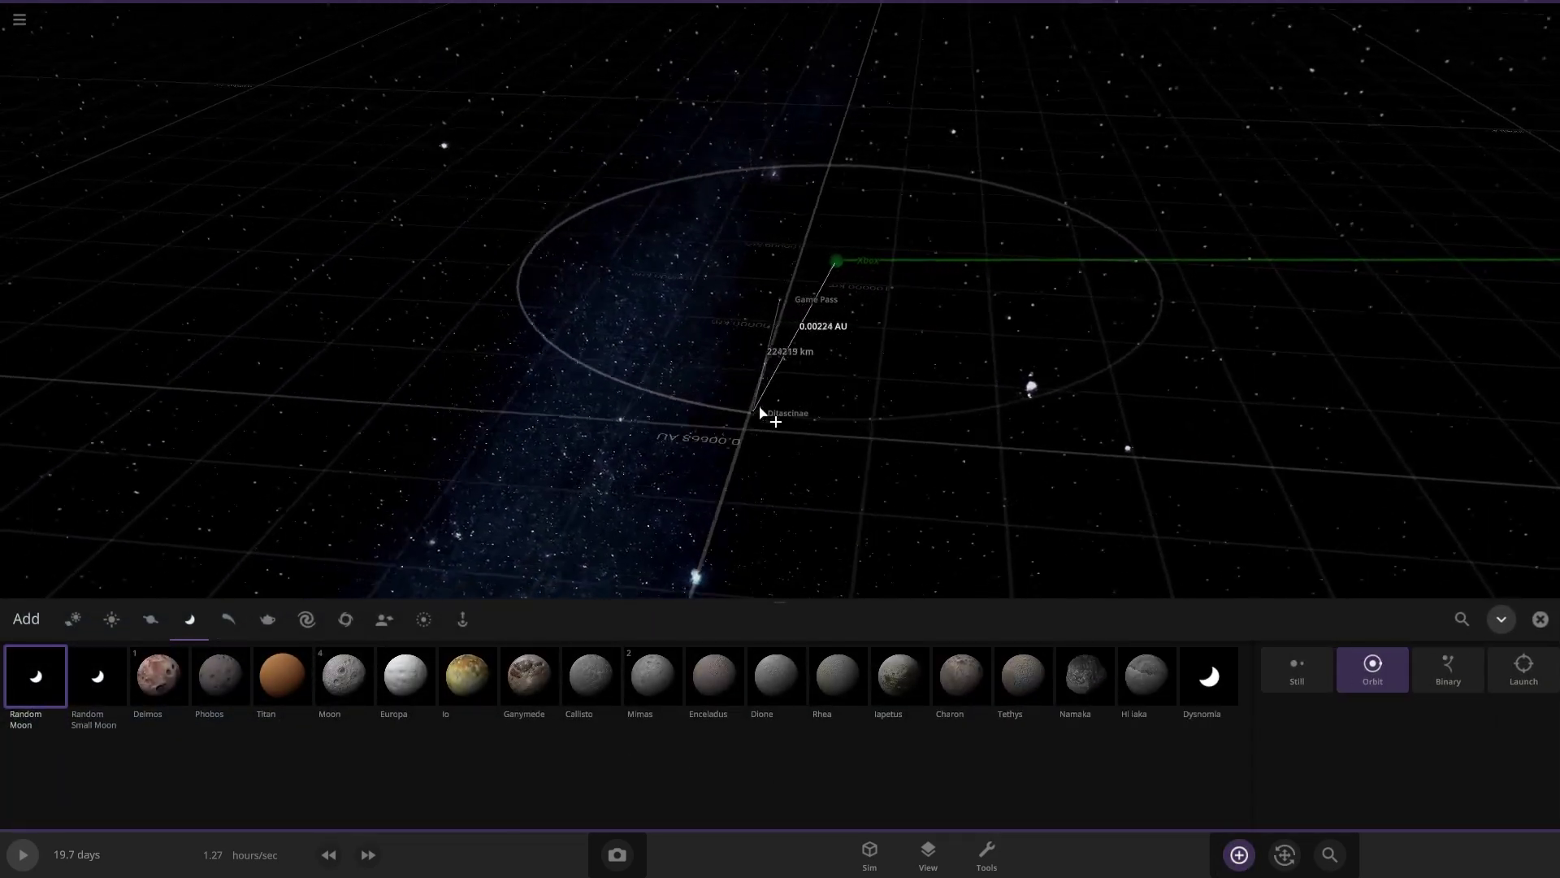
click(723, 540)
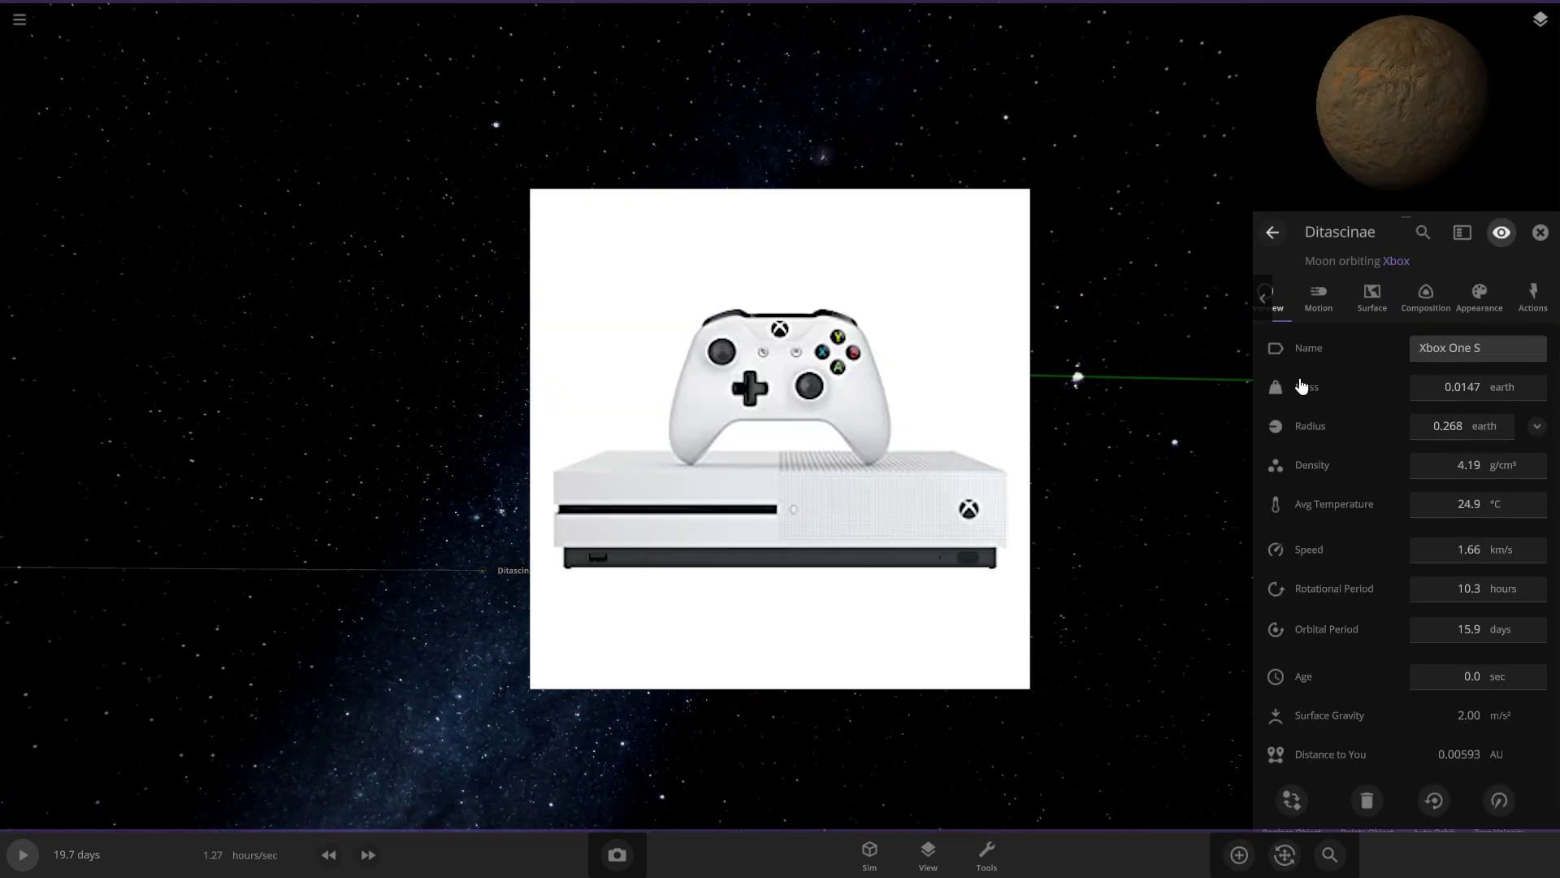
- Set Xbox One S's solid surface colors to white for high and middle and black for low
click(1478, 297)
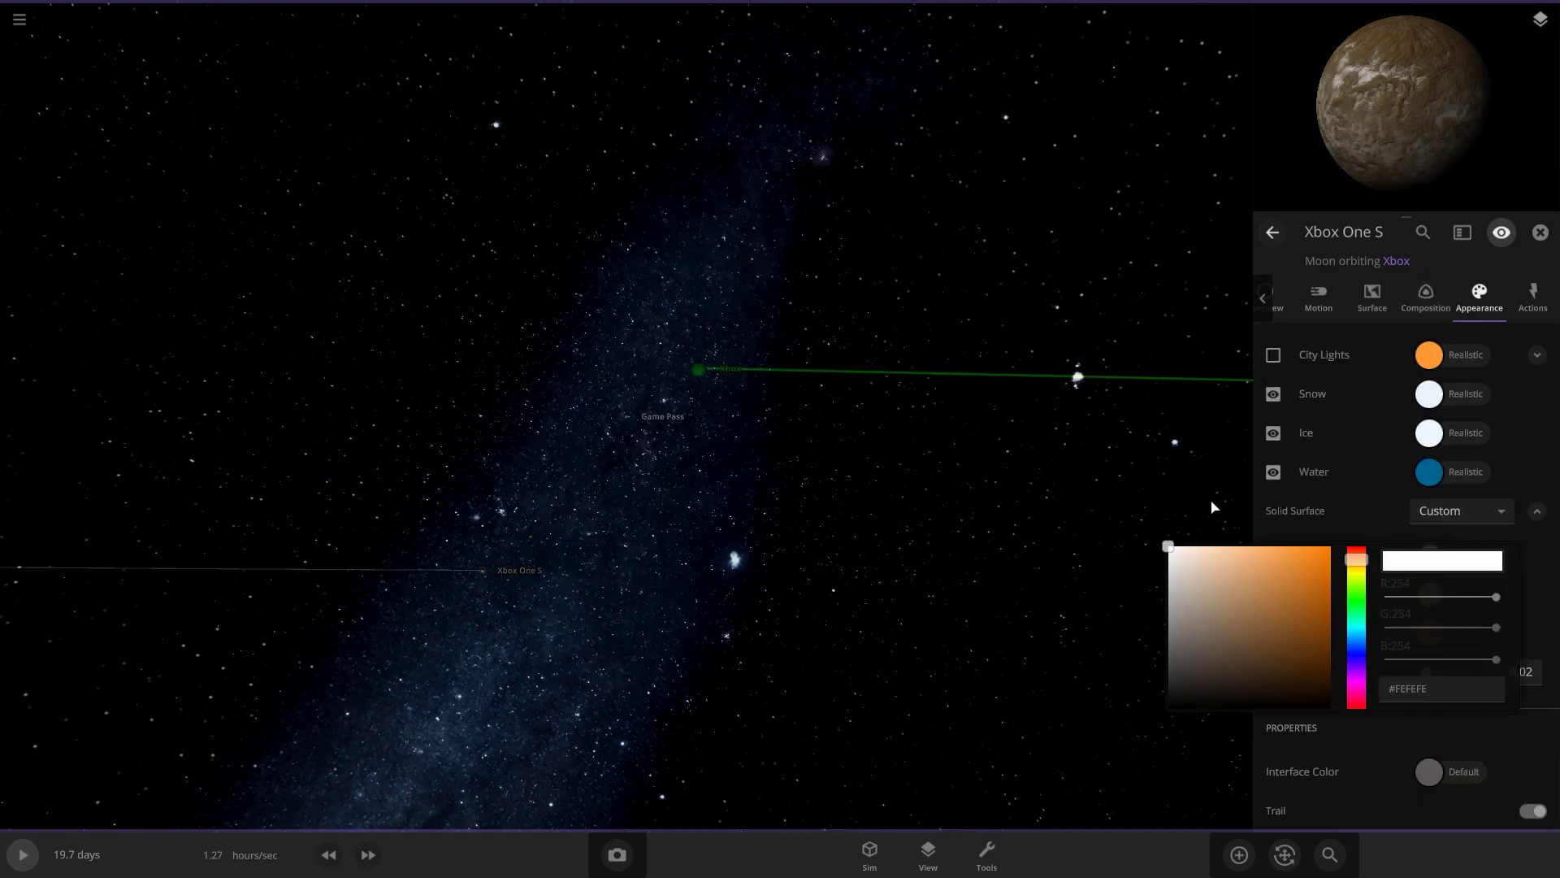
click(1428, 594)
click(1429, 593)
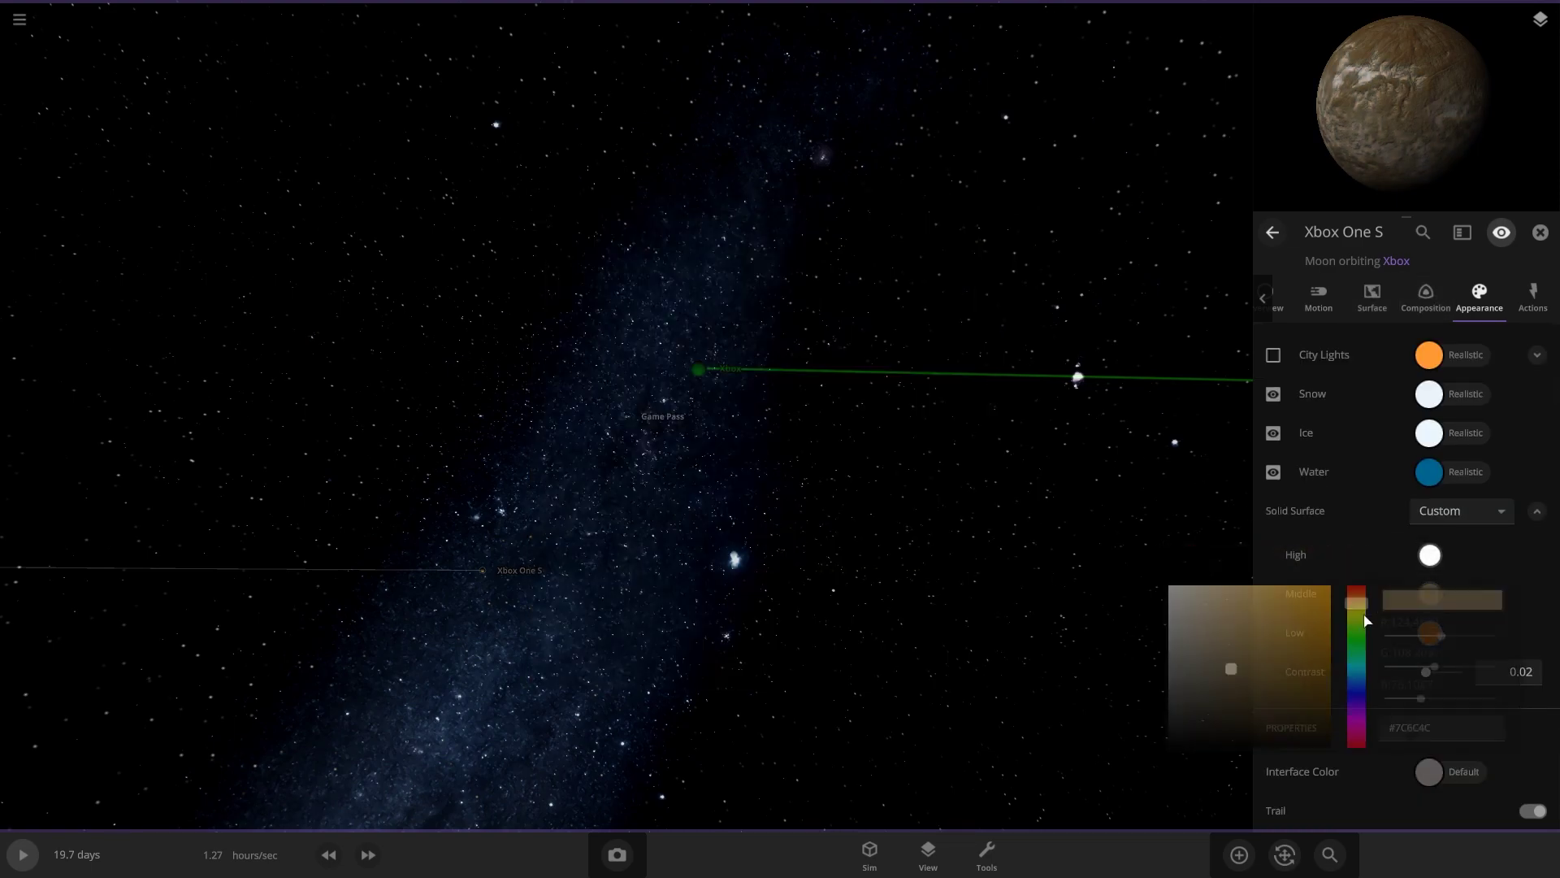
drag(1231, 668, 978, 515)
click(1456, 628)
click(1428, 638)
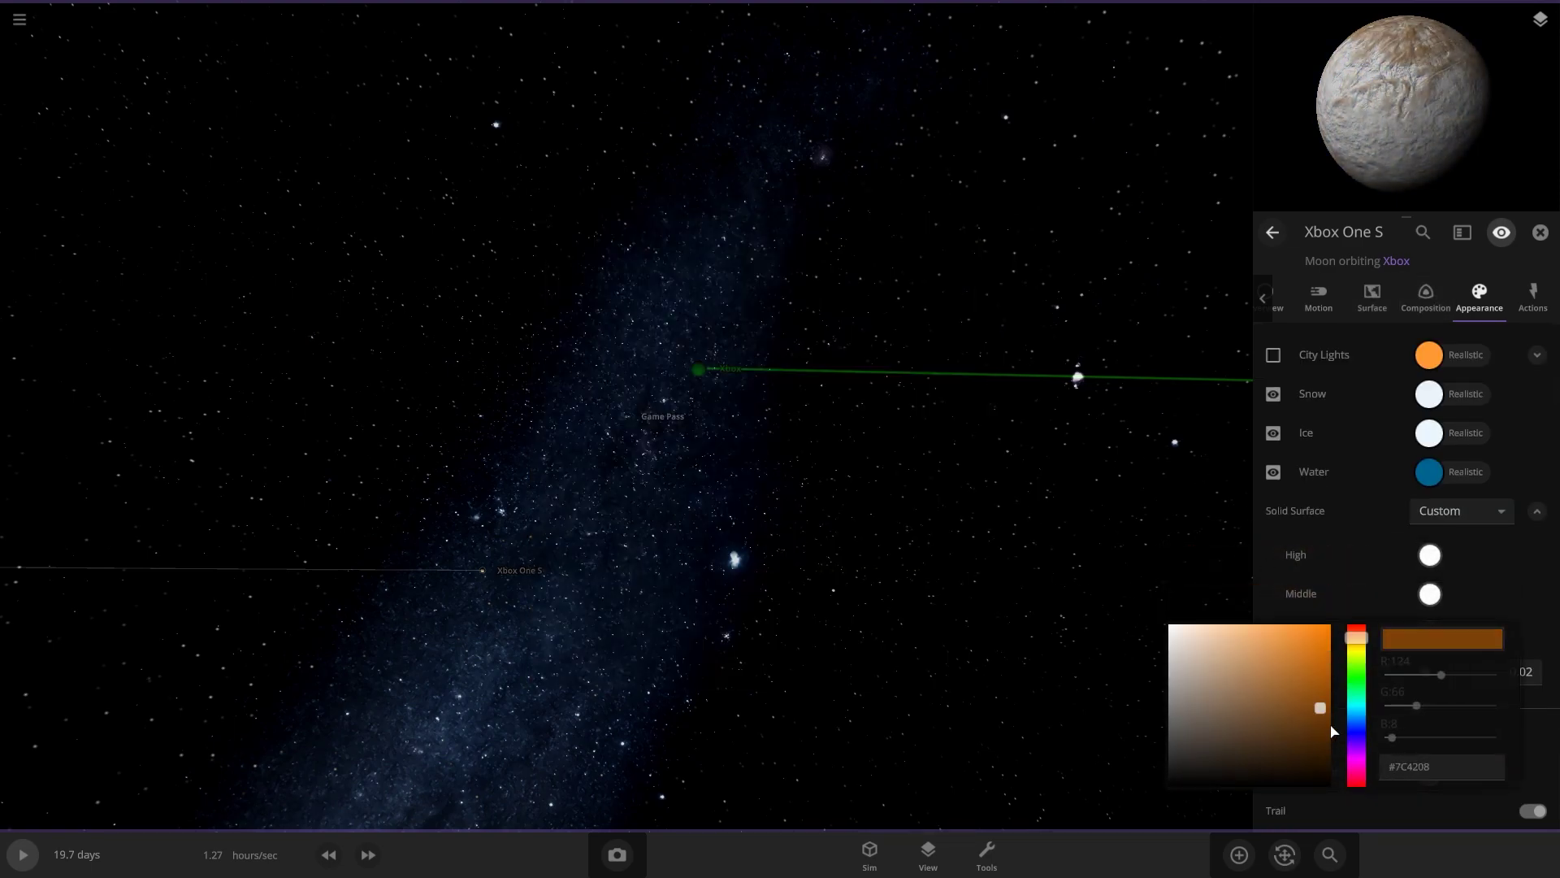
click(1386, 855)
- Set Xbox One S's interface color to white
drag(688, 522, 520, 455)
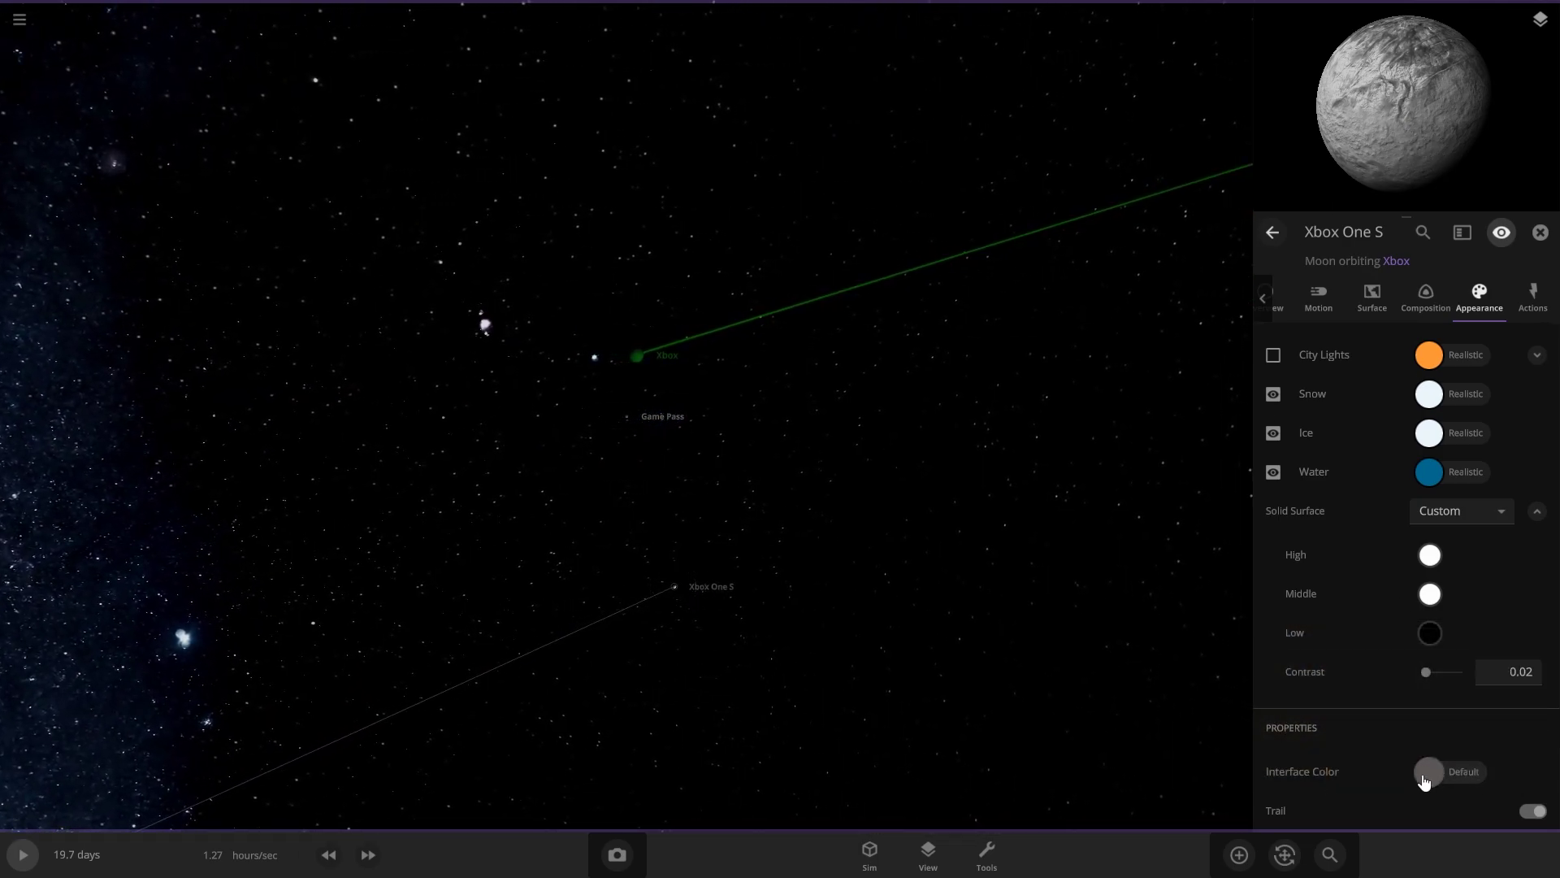
click(1428, 772)
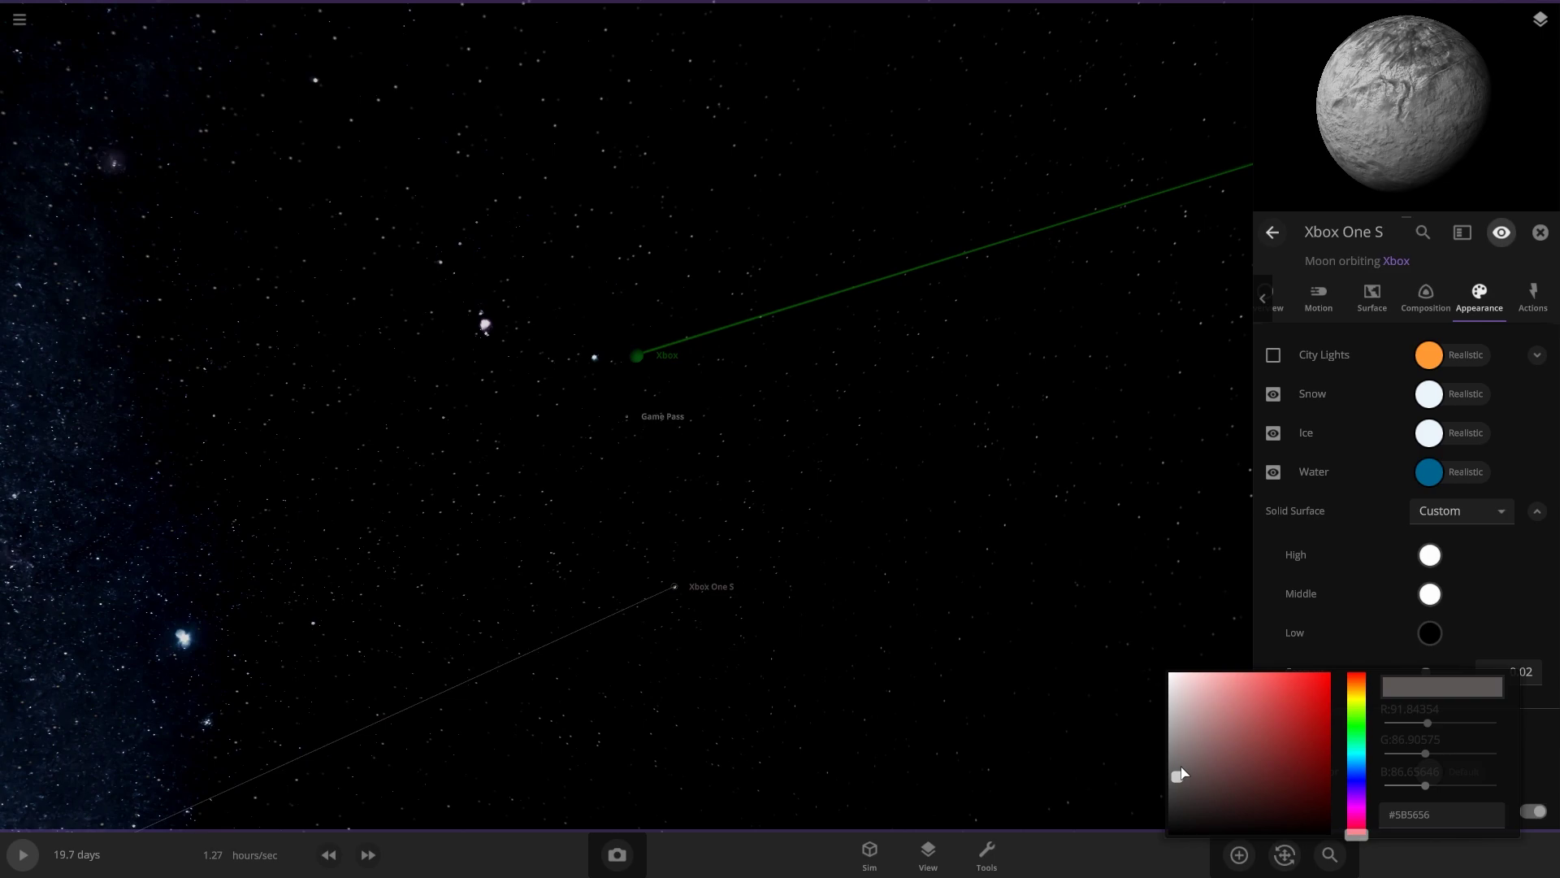
mouse_move(813, 674)
mouse_down()
mouse_move(707, 578)
mouse_move(623, 578)
mouse_move(674, 613)
mouse_up()
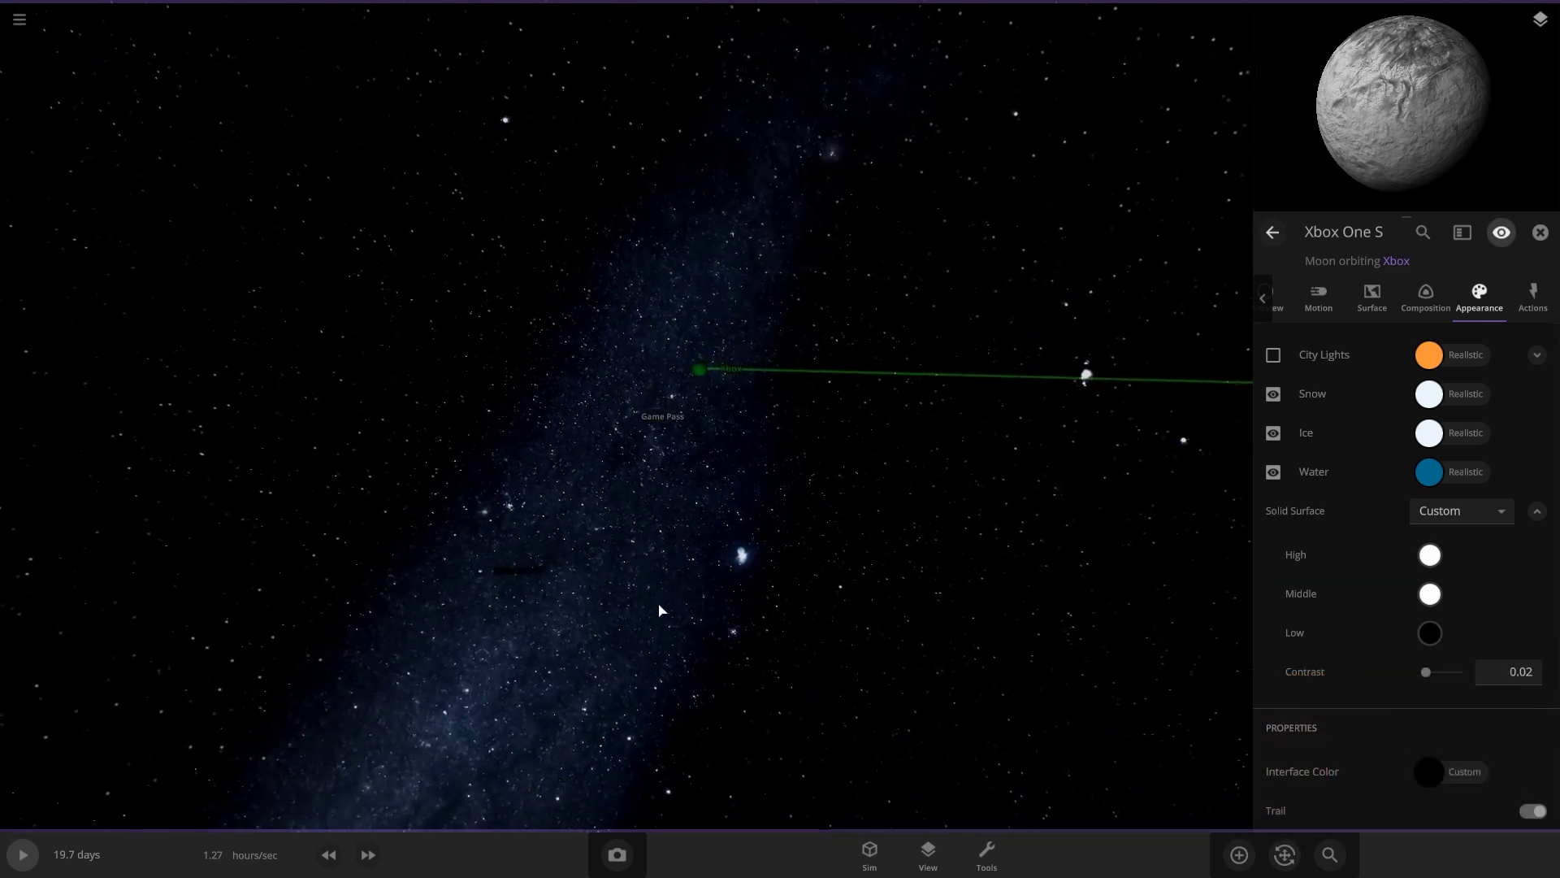
click(1428, 772)
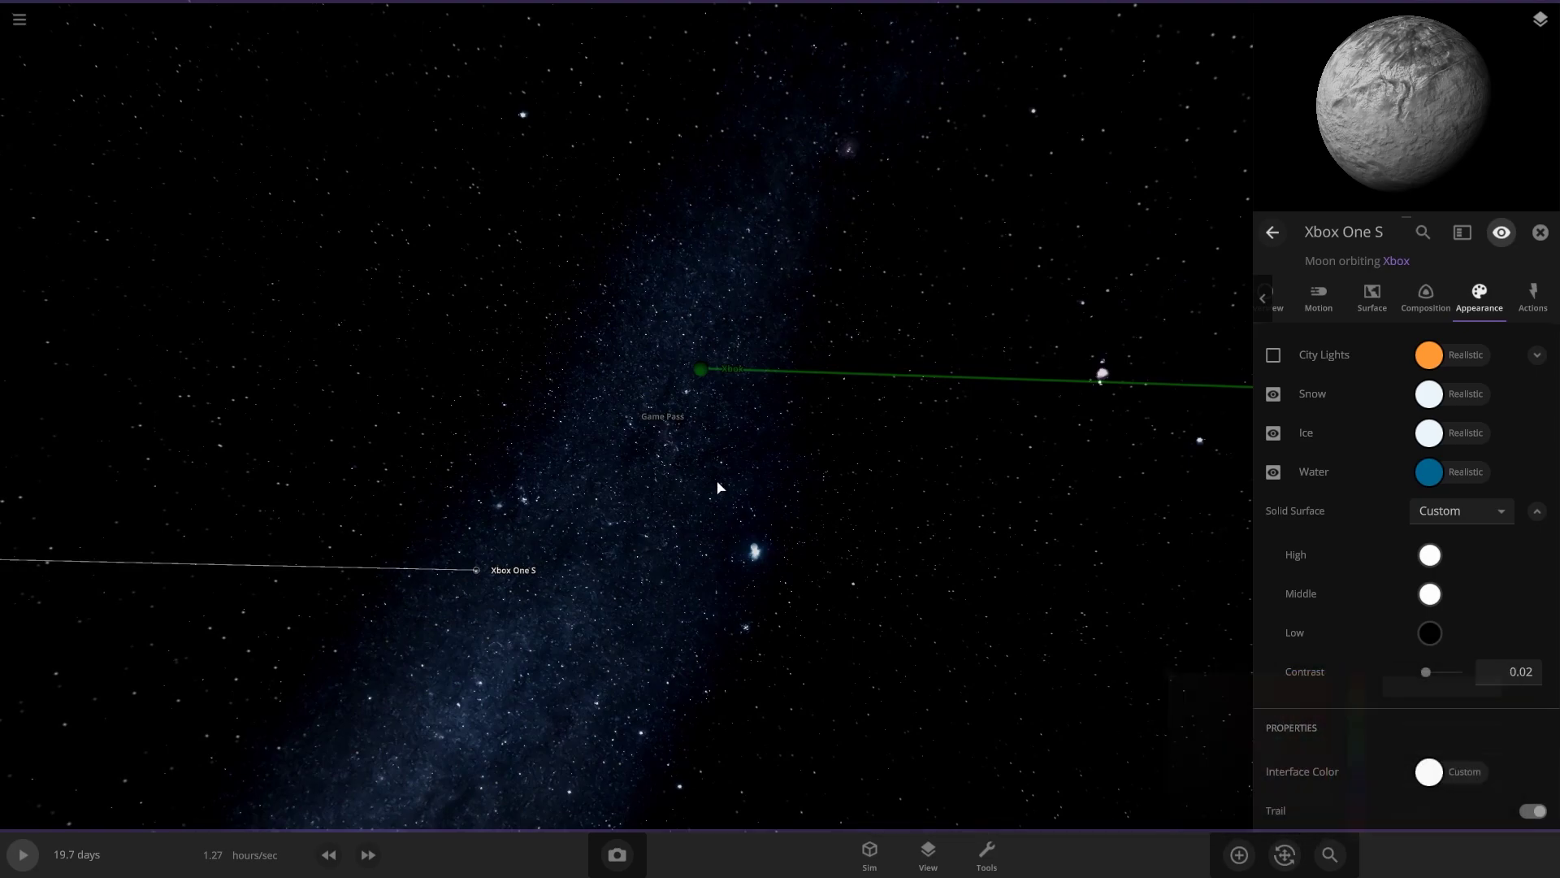
- Add a Random Moon orbiting Xbox between Game Pass and Xbox One S and name it Xbox One
drag(739, 484, 947, 484)
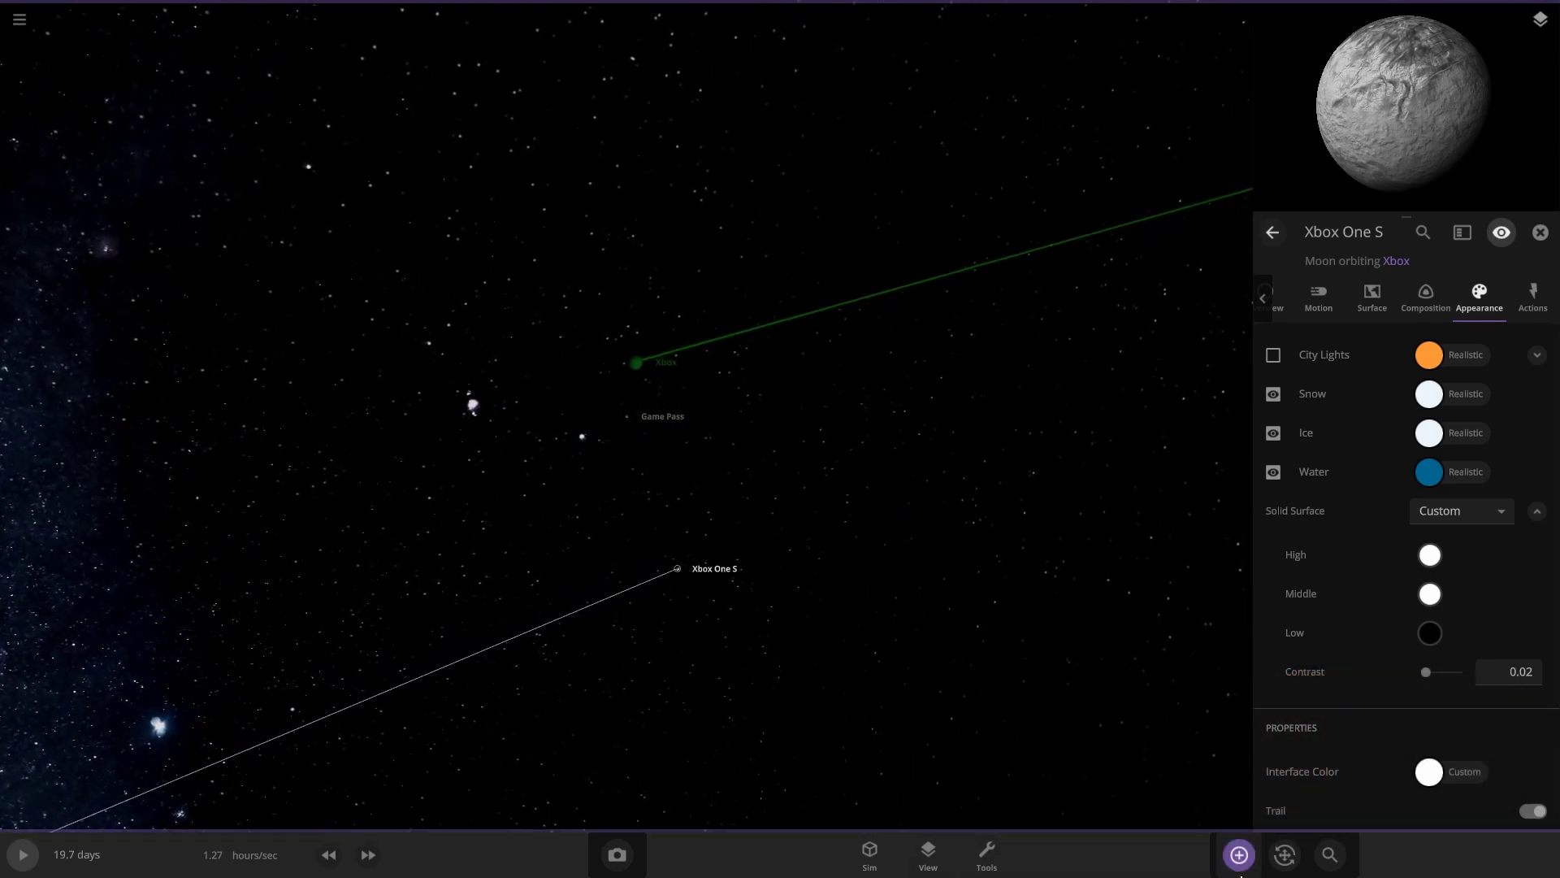
click(1240, 854)
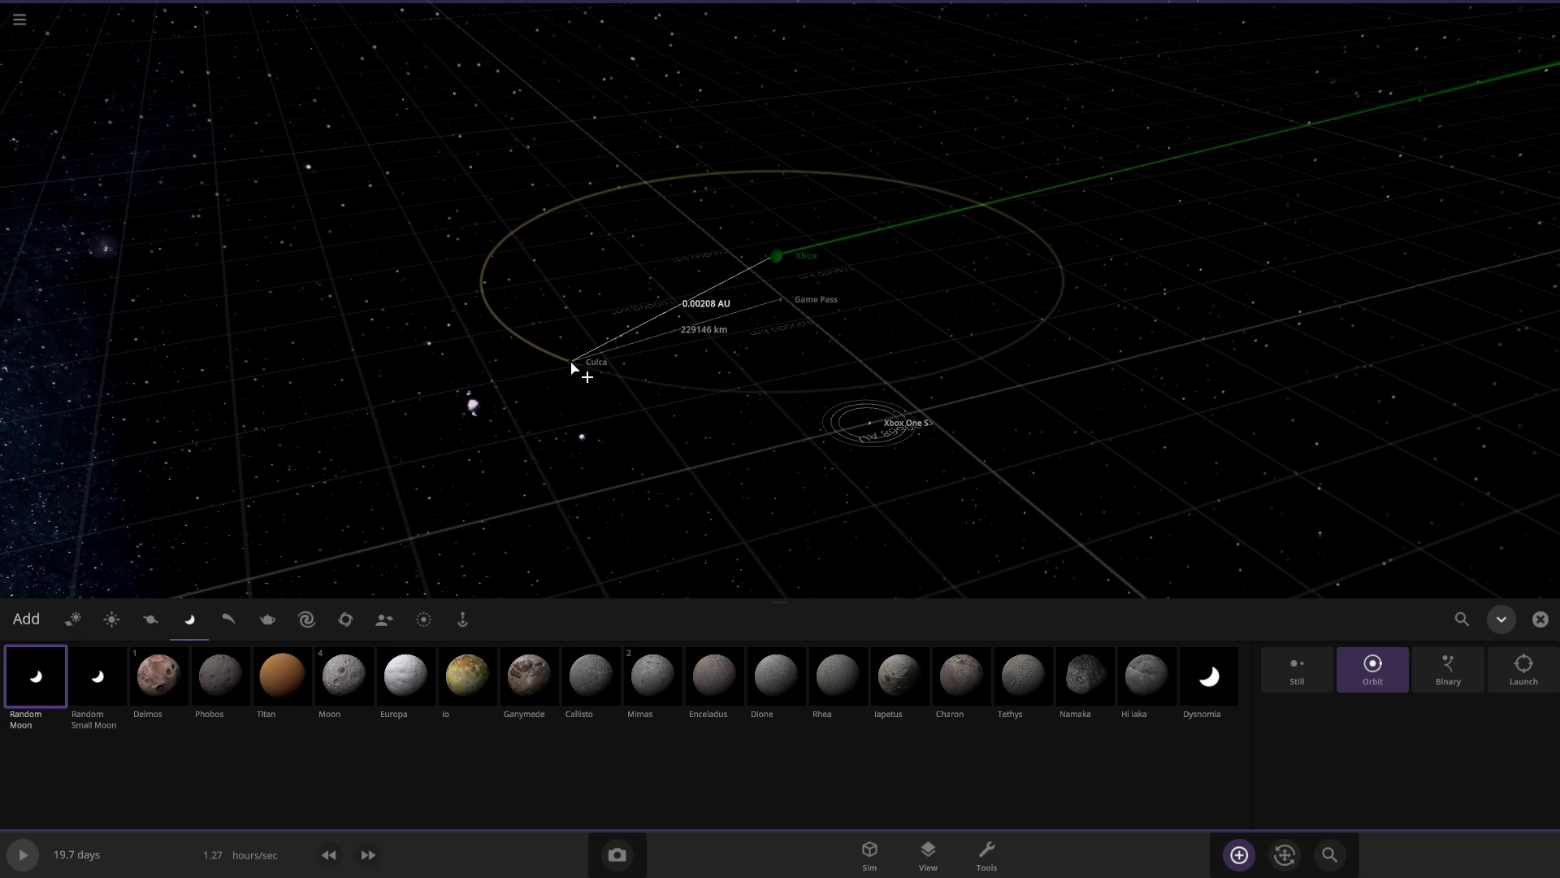
click(573, 498)
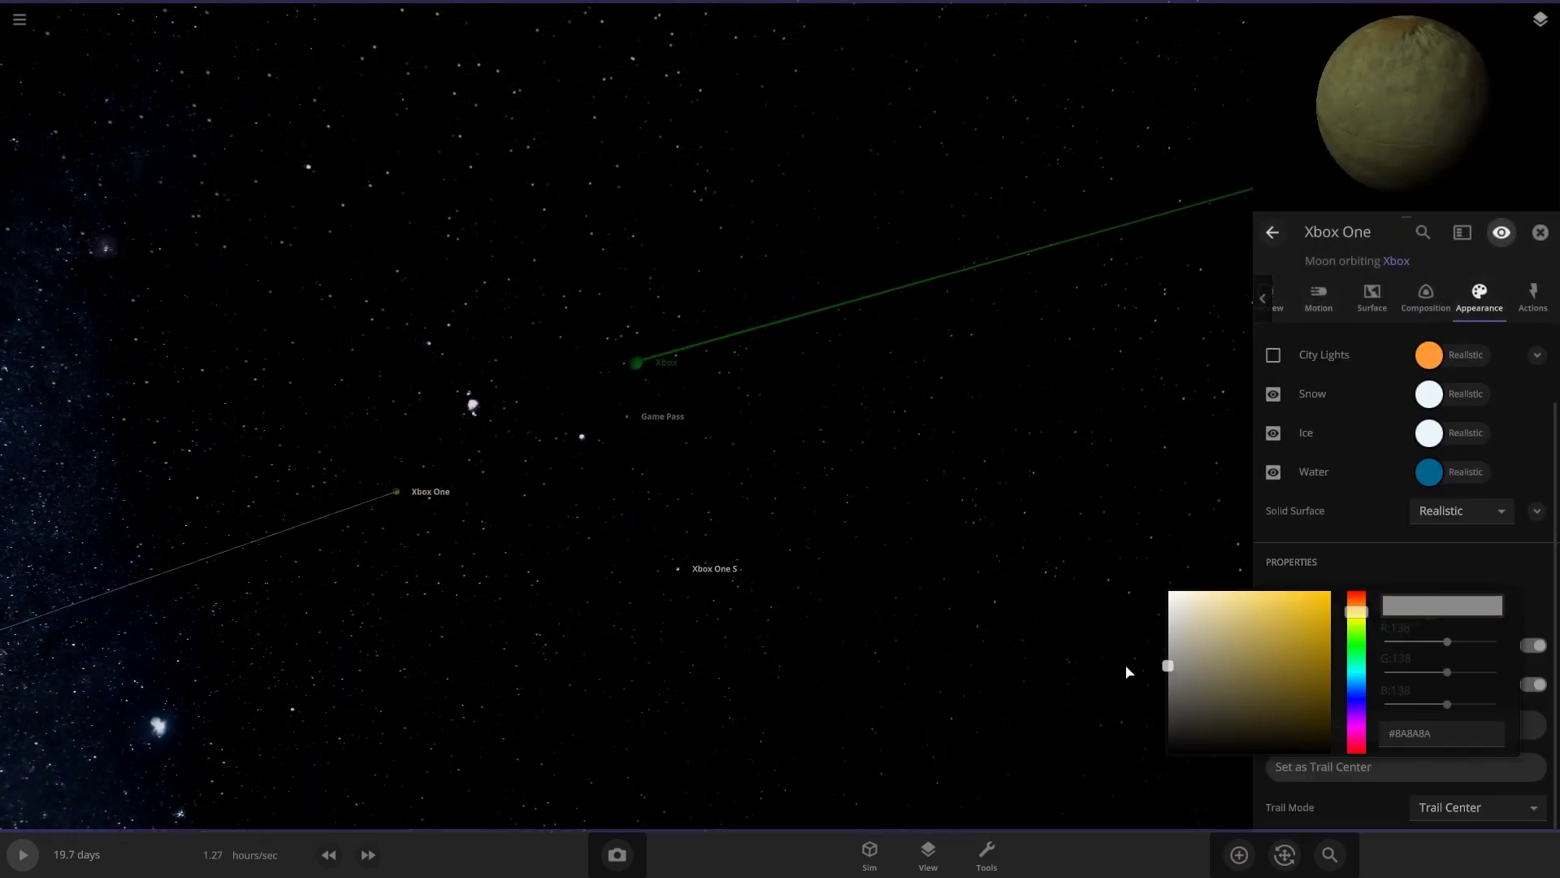
- Give Xbox One a dark gray interface color and solid surface colors of white for high and black for middle and low
click(955, 637)
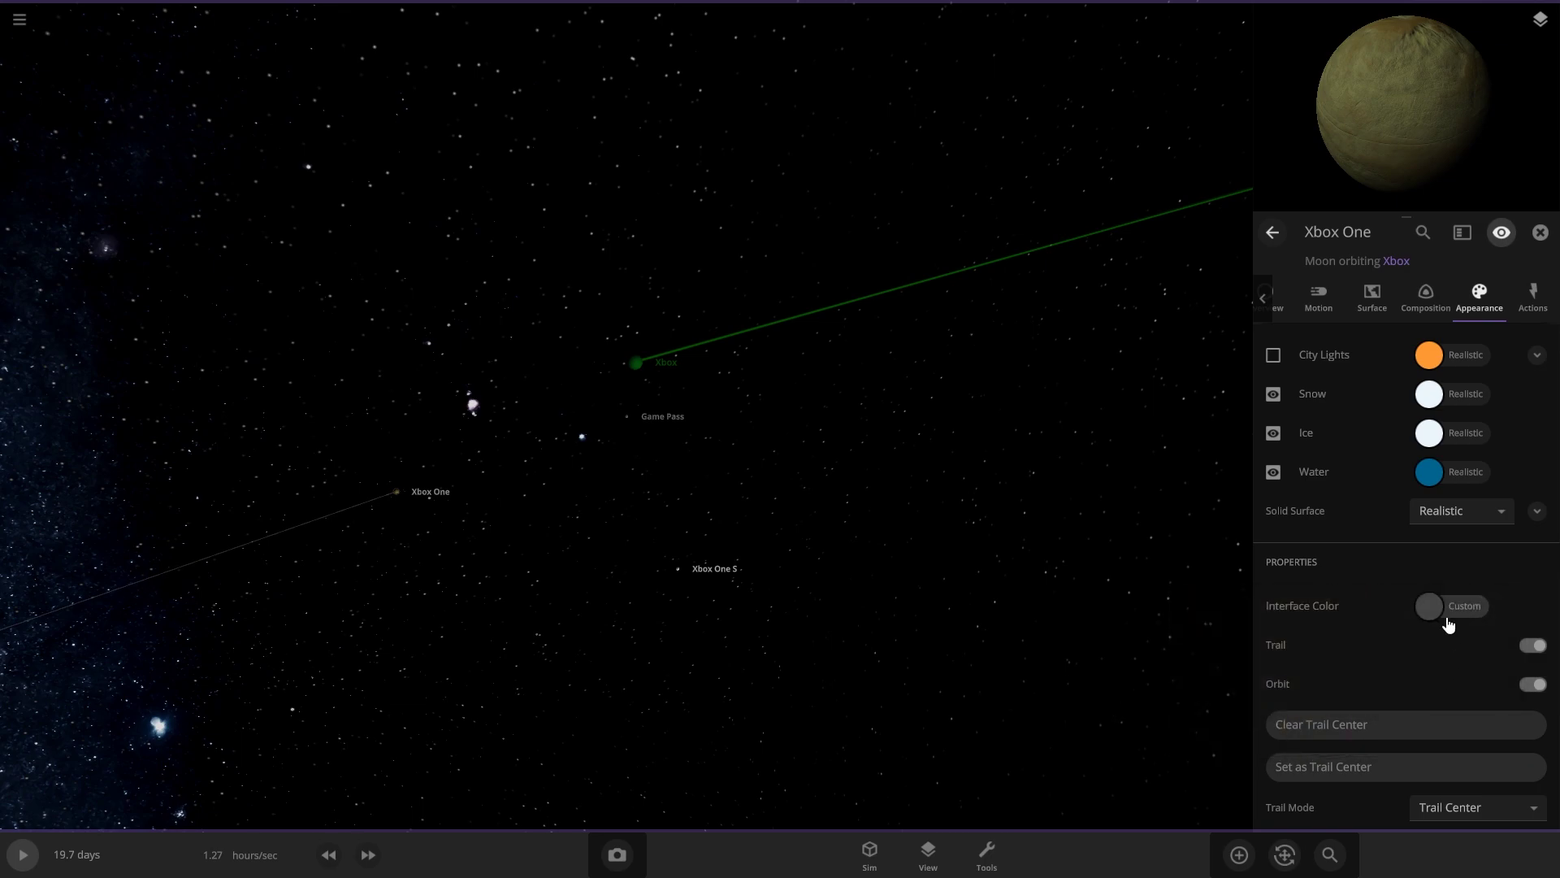
click(1536, 512)
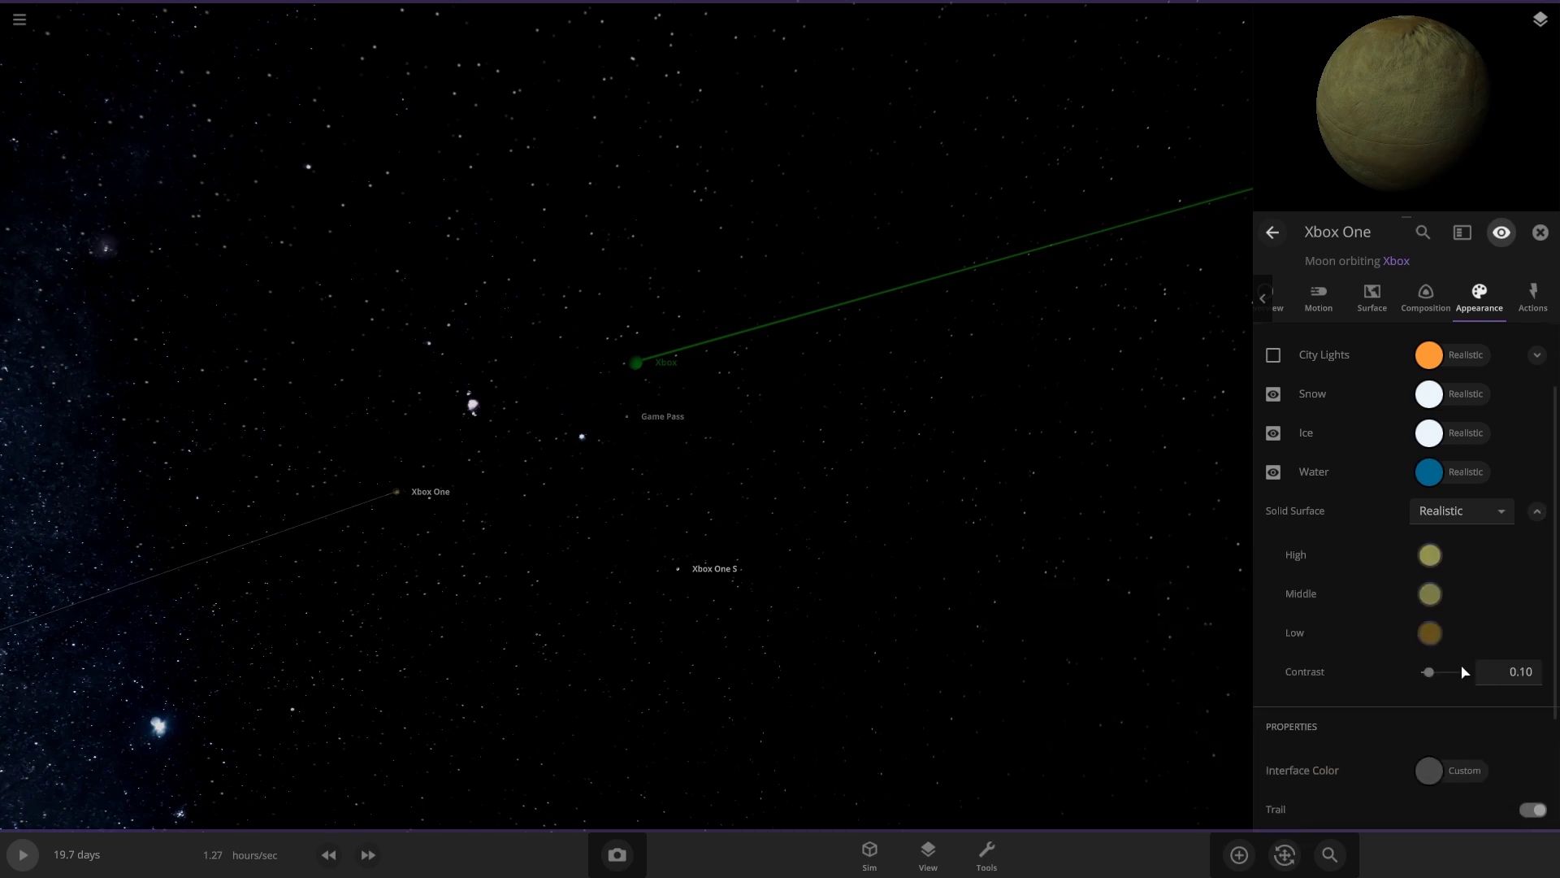
click(1432, 556)
click(1428, 557)
click(1428, 558)
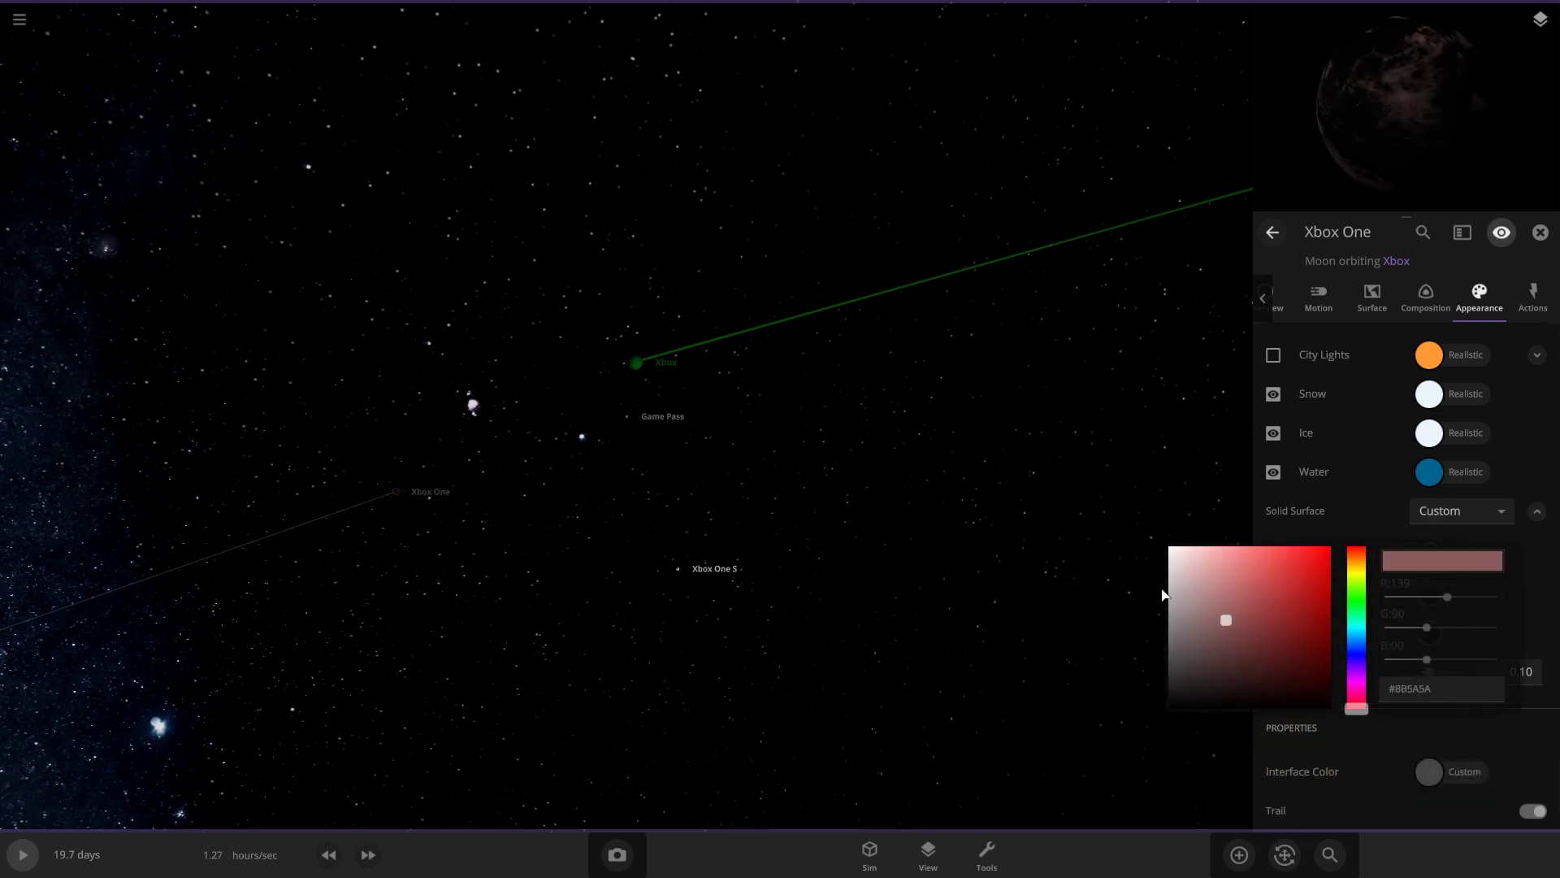
click(1094, 475)
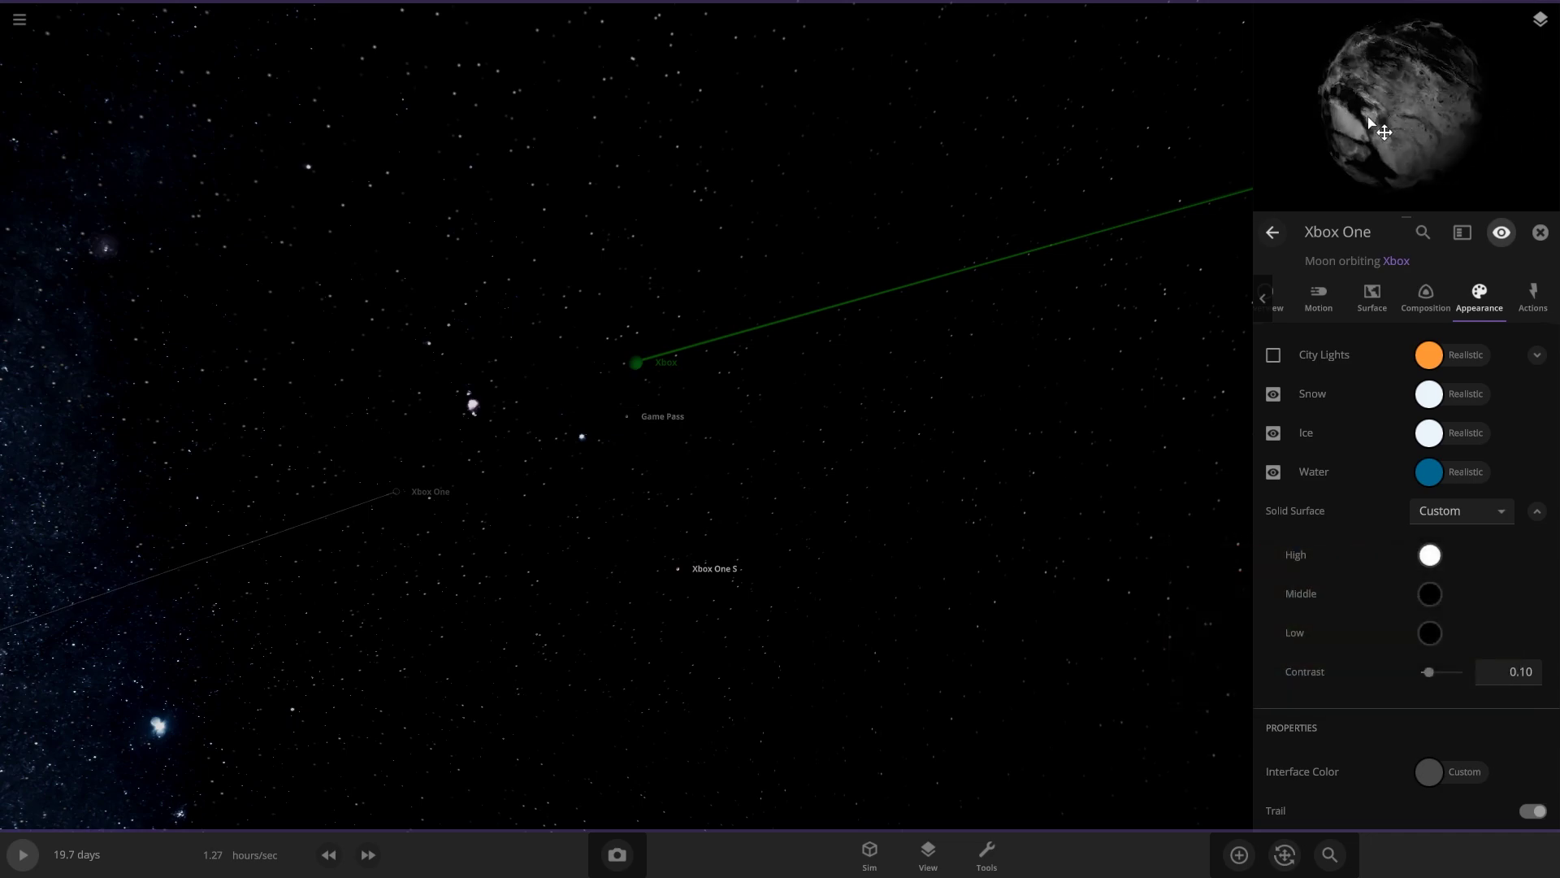
drag(1368, 122, 1393, 109)
- Add a Random Moon on a tilted orbit around Xbox and name it Xbox Series X
drag(904, 517, 1269, 873)
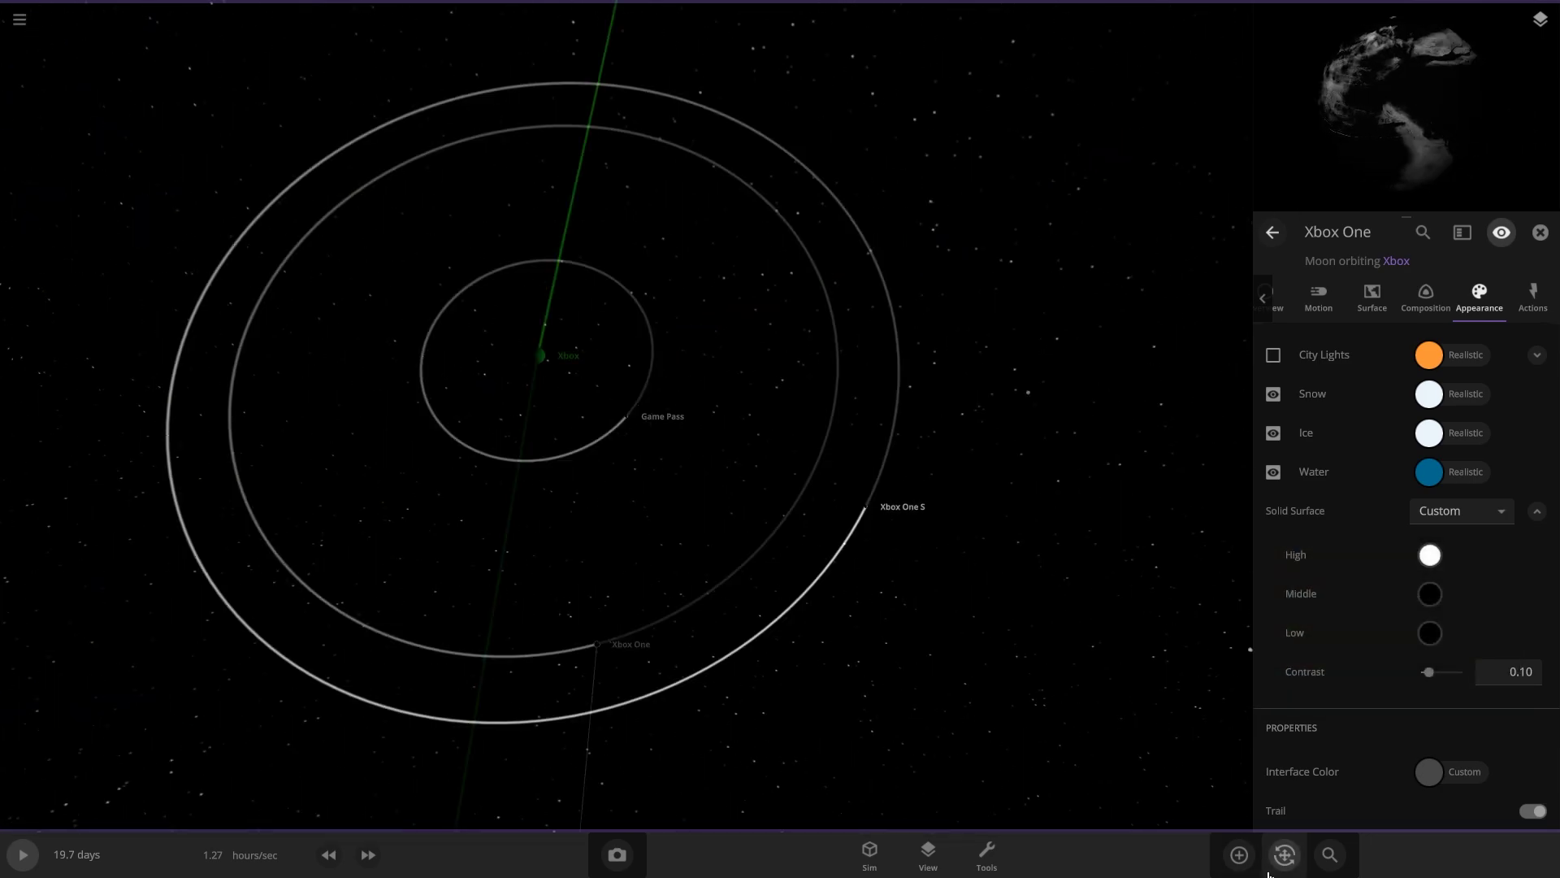
click(1239, 854)
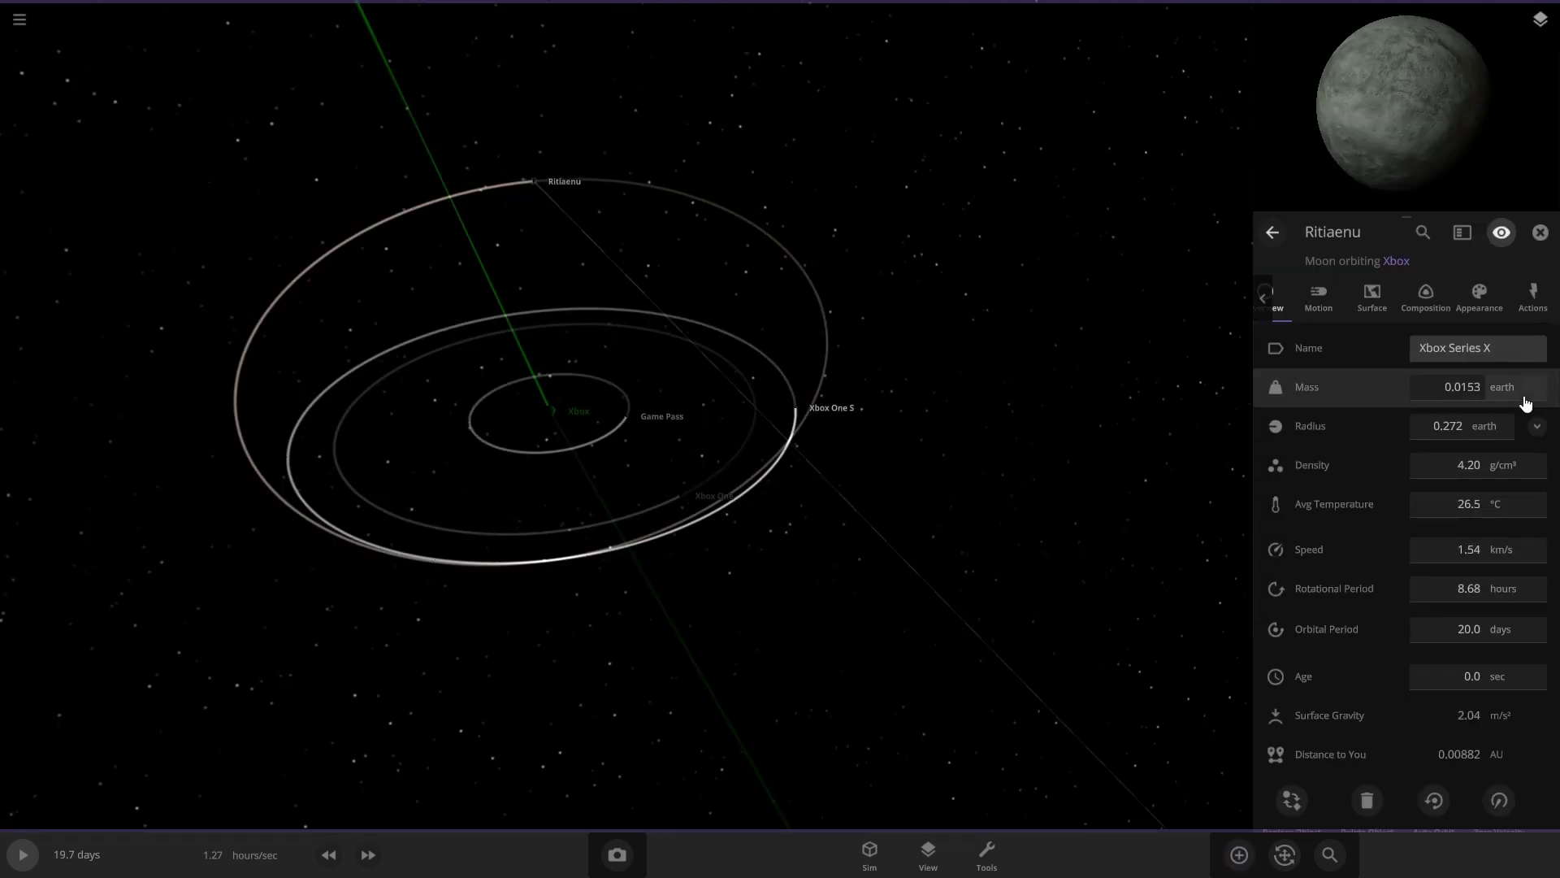
click(1523, 396)
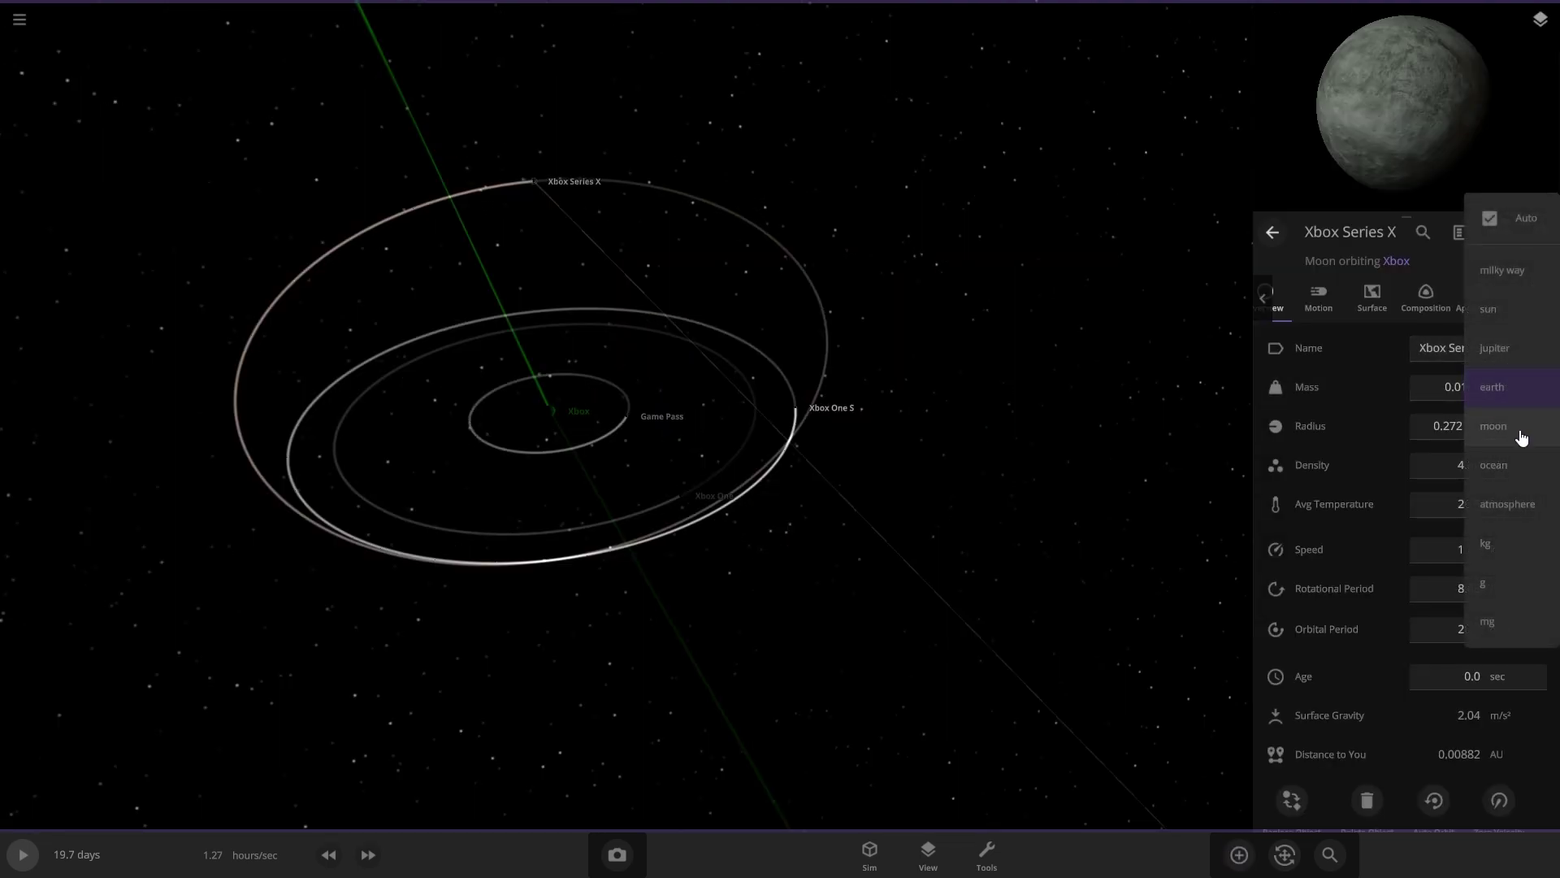
click(1522, 438)
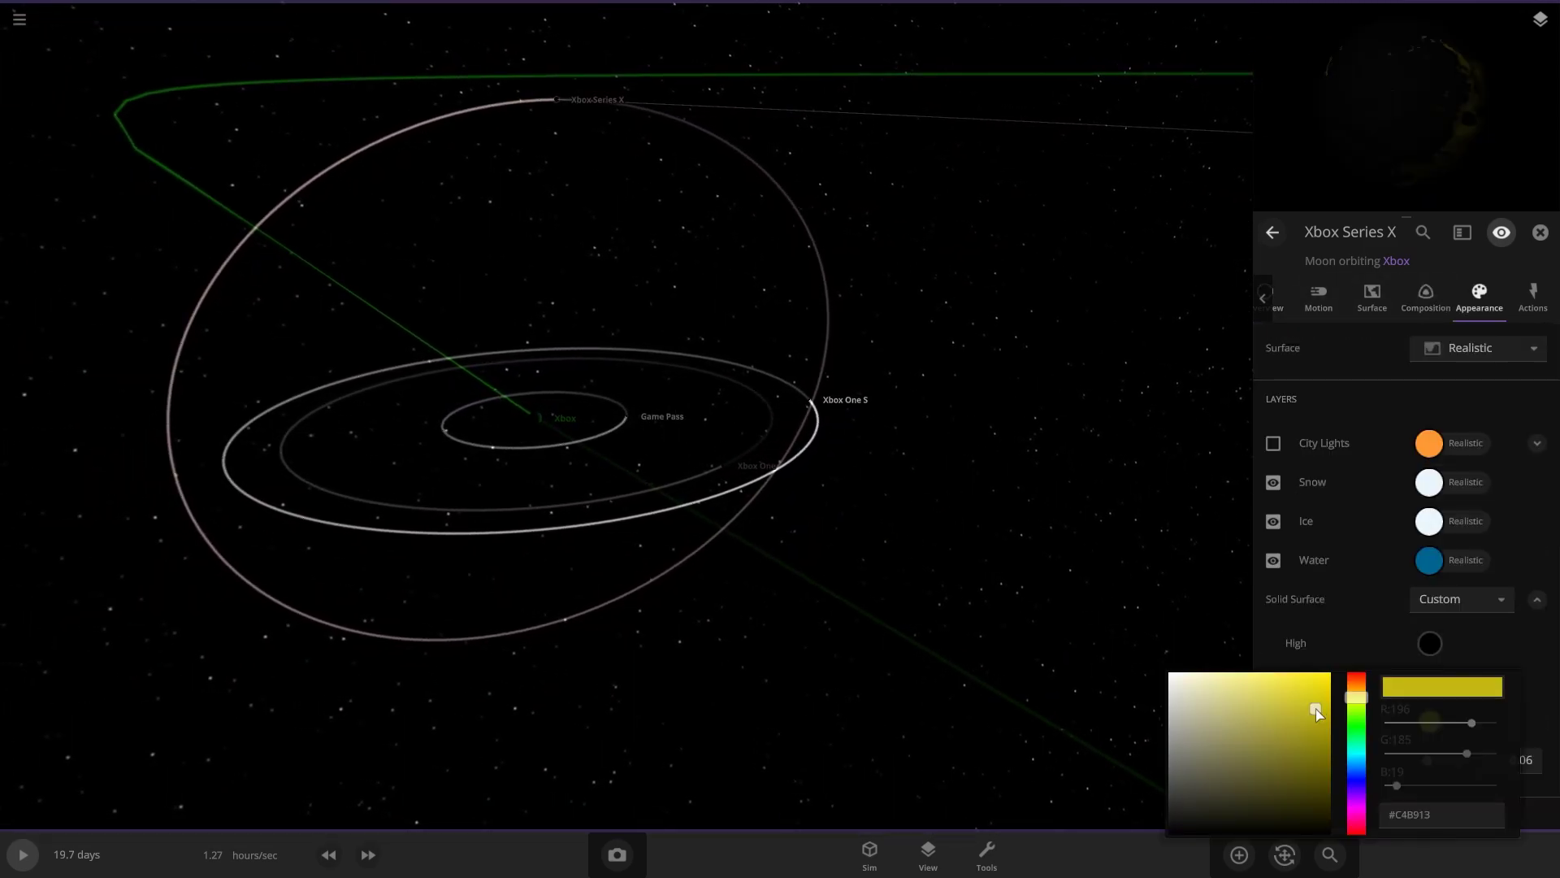
- Set Xbox Series X's solid surface colors to black for high and middle and yellow for low
click(558, 115)
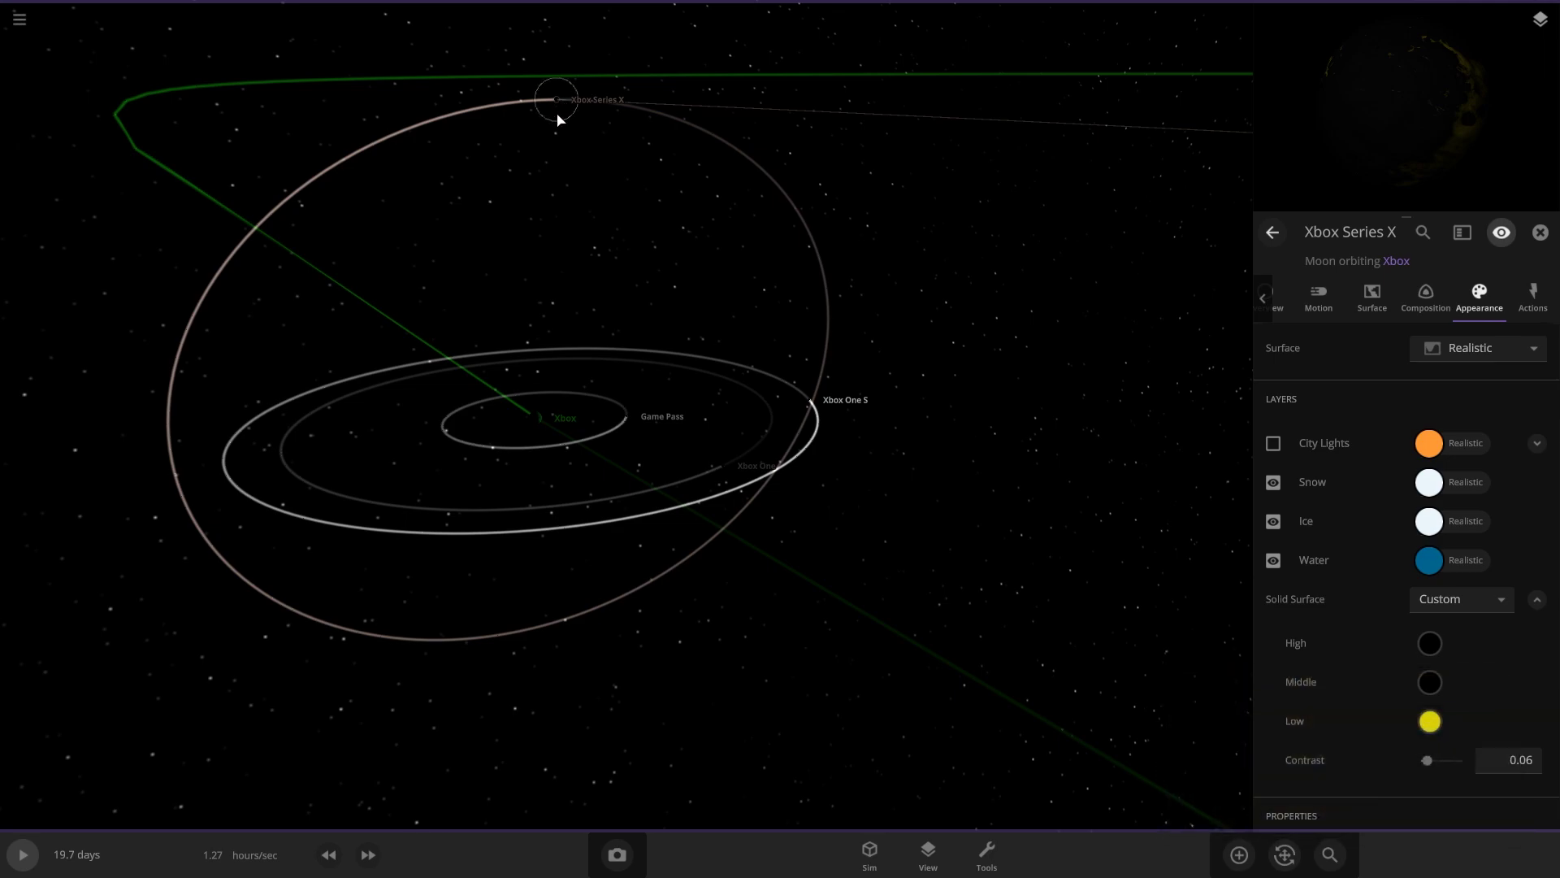
scroll(731, 425, up, 5)
scroll(1067, 464, up, 5)
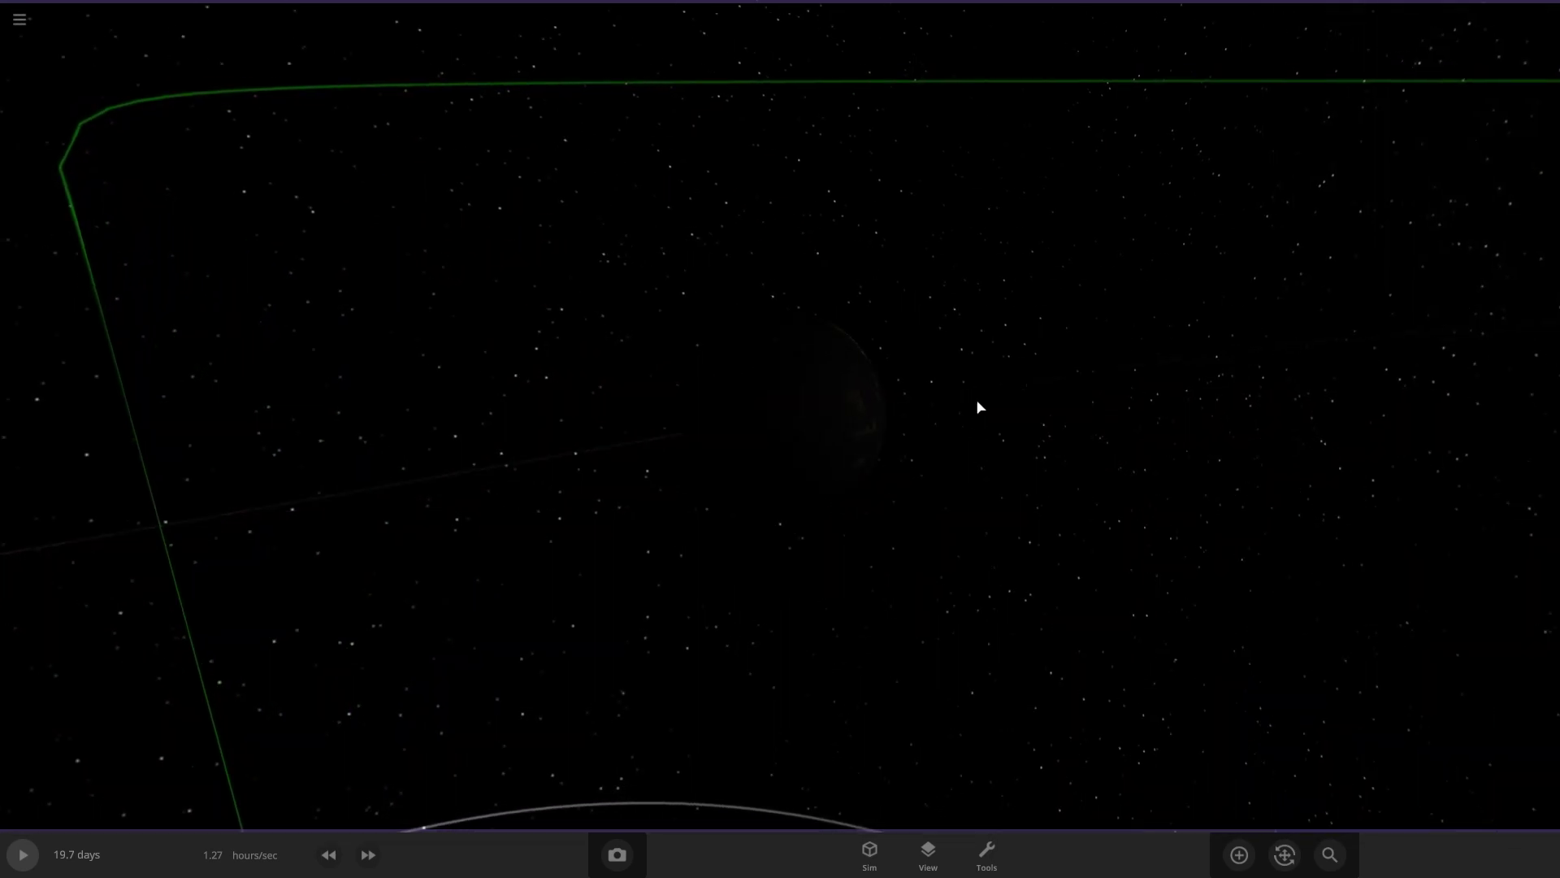
- Set Xbox Series X's interface color to a custom dark yellow
click(852, 445)
click(1432, 689)
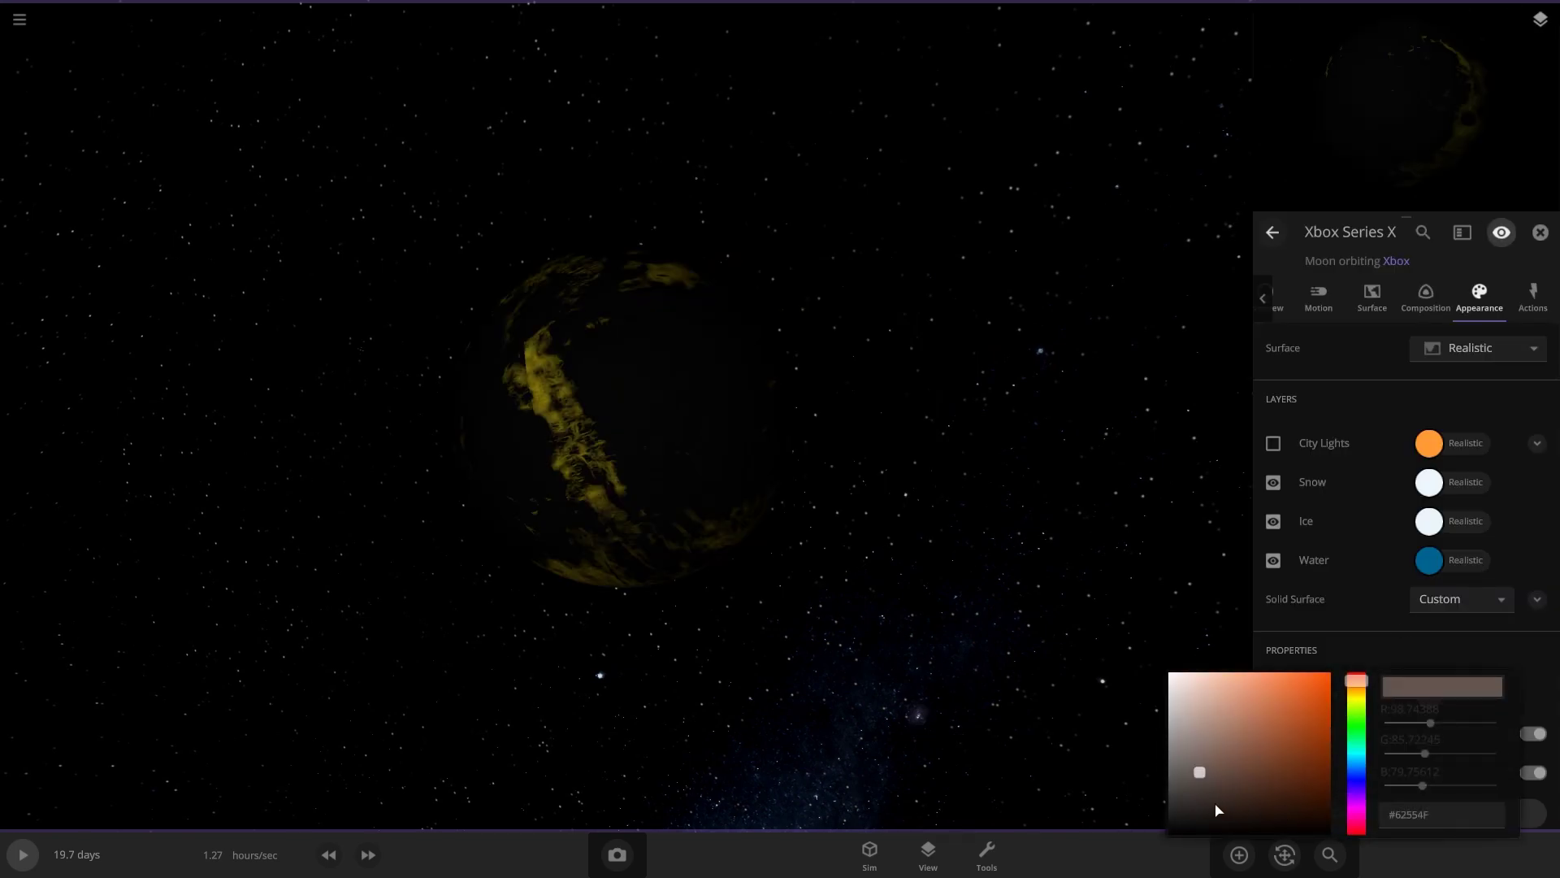
click(1357, 708)
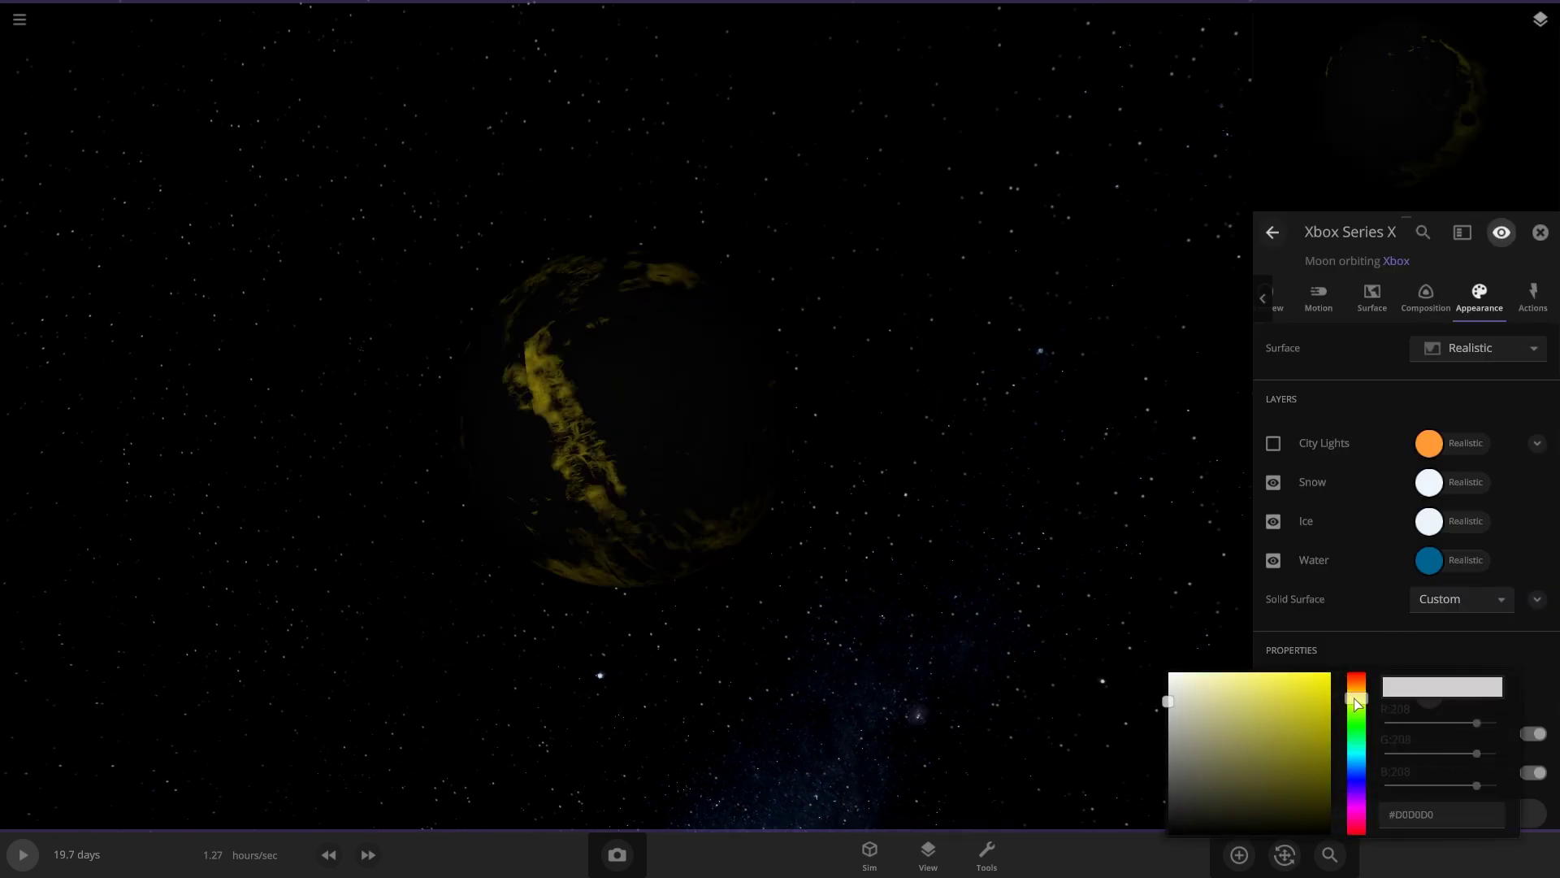
click(1324, 721)
click(934, 613)
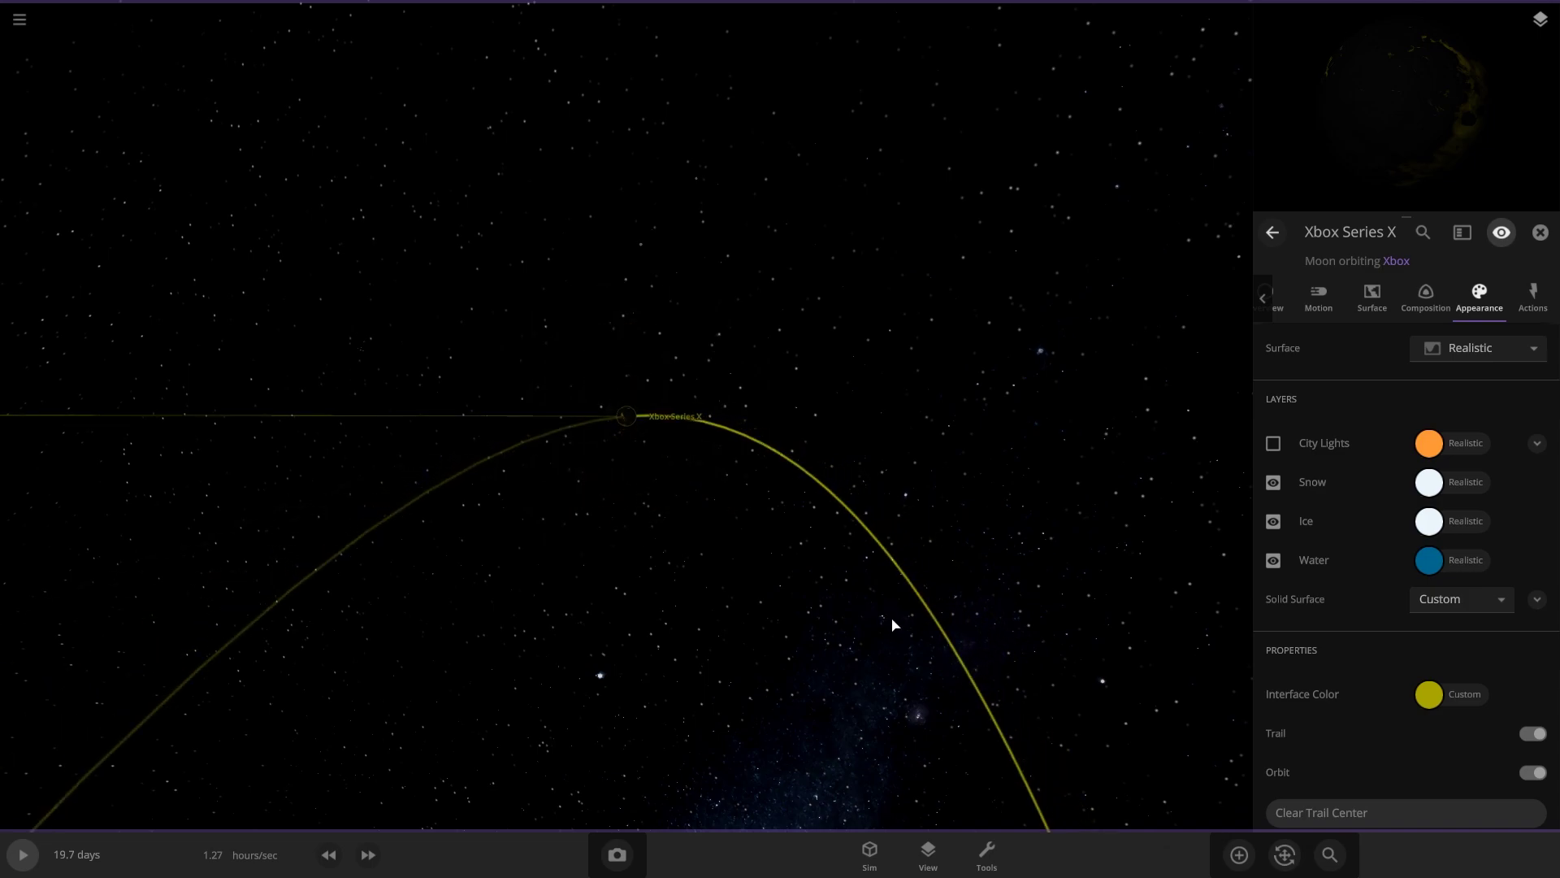
- Examine the moons' orbits around Xbox and the planet's orbit around the Microsoft star
scroll(766, 620, down, 5)
drag(766, 620, 829, 473)
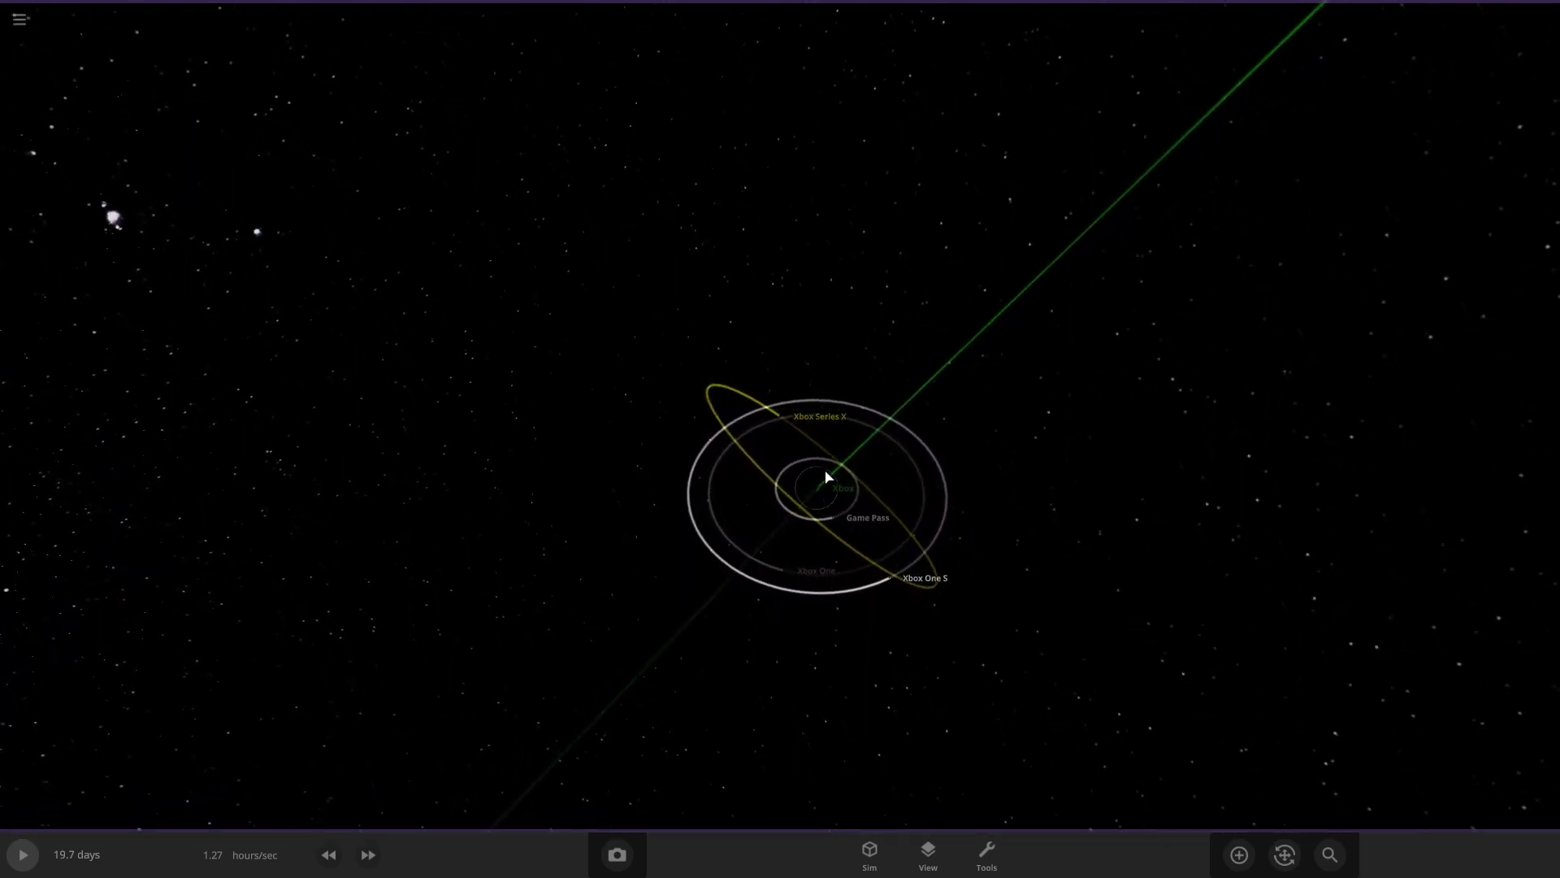
click(828, 475)
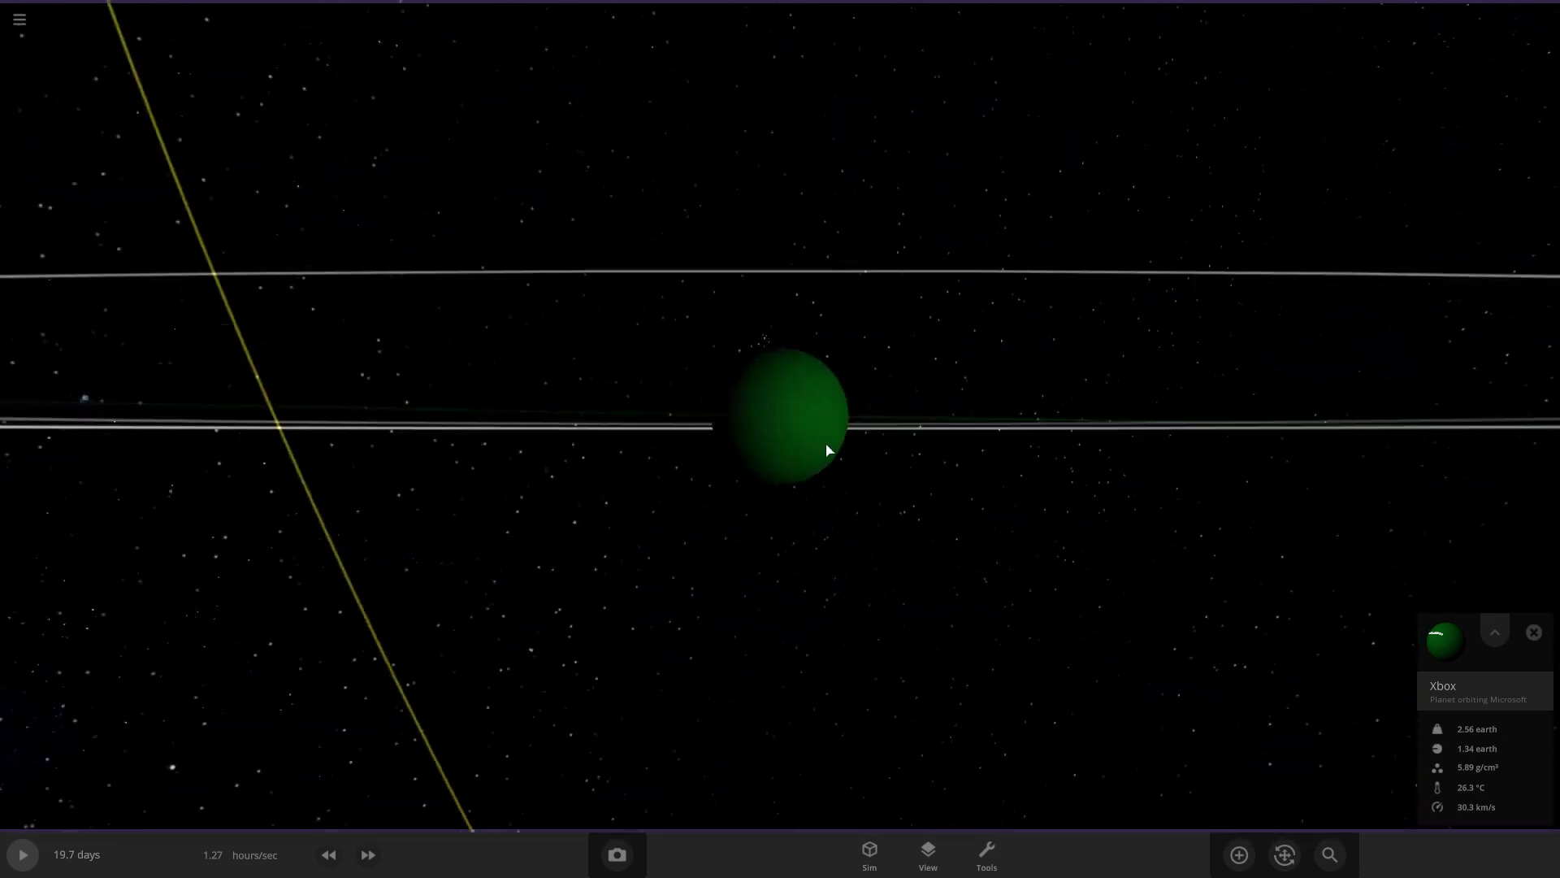
scroll(660, 438, down, 5)
drag(682, 442, 899, 577)
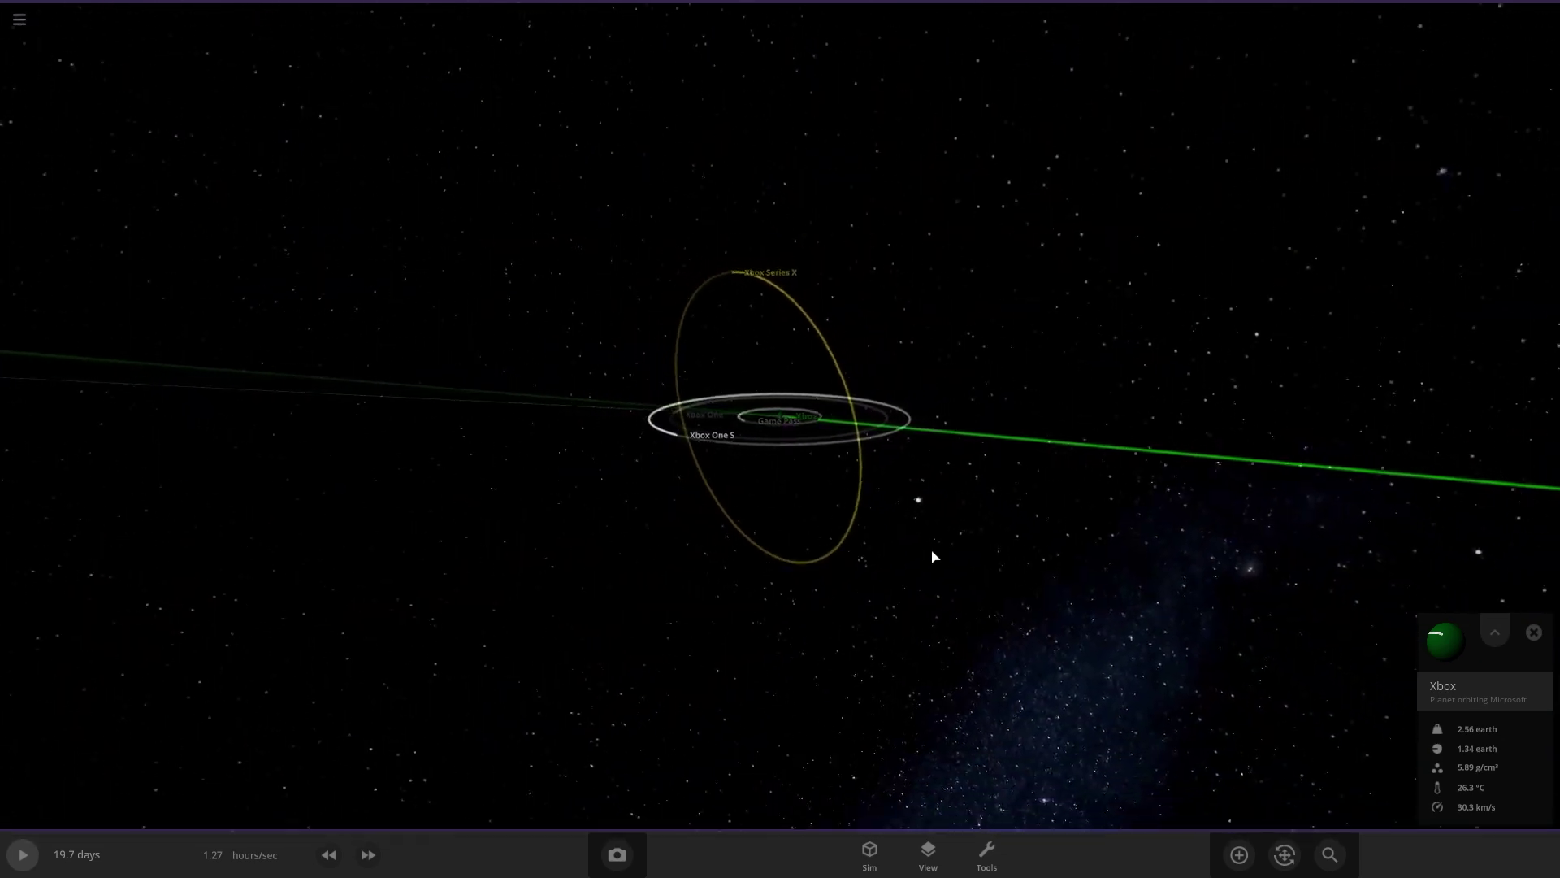
scroll(547, 512, down, 5)
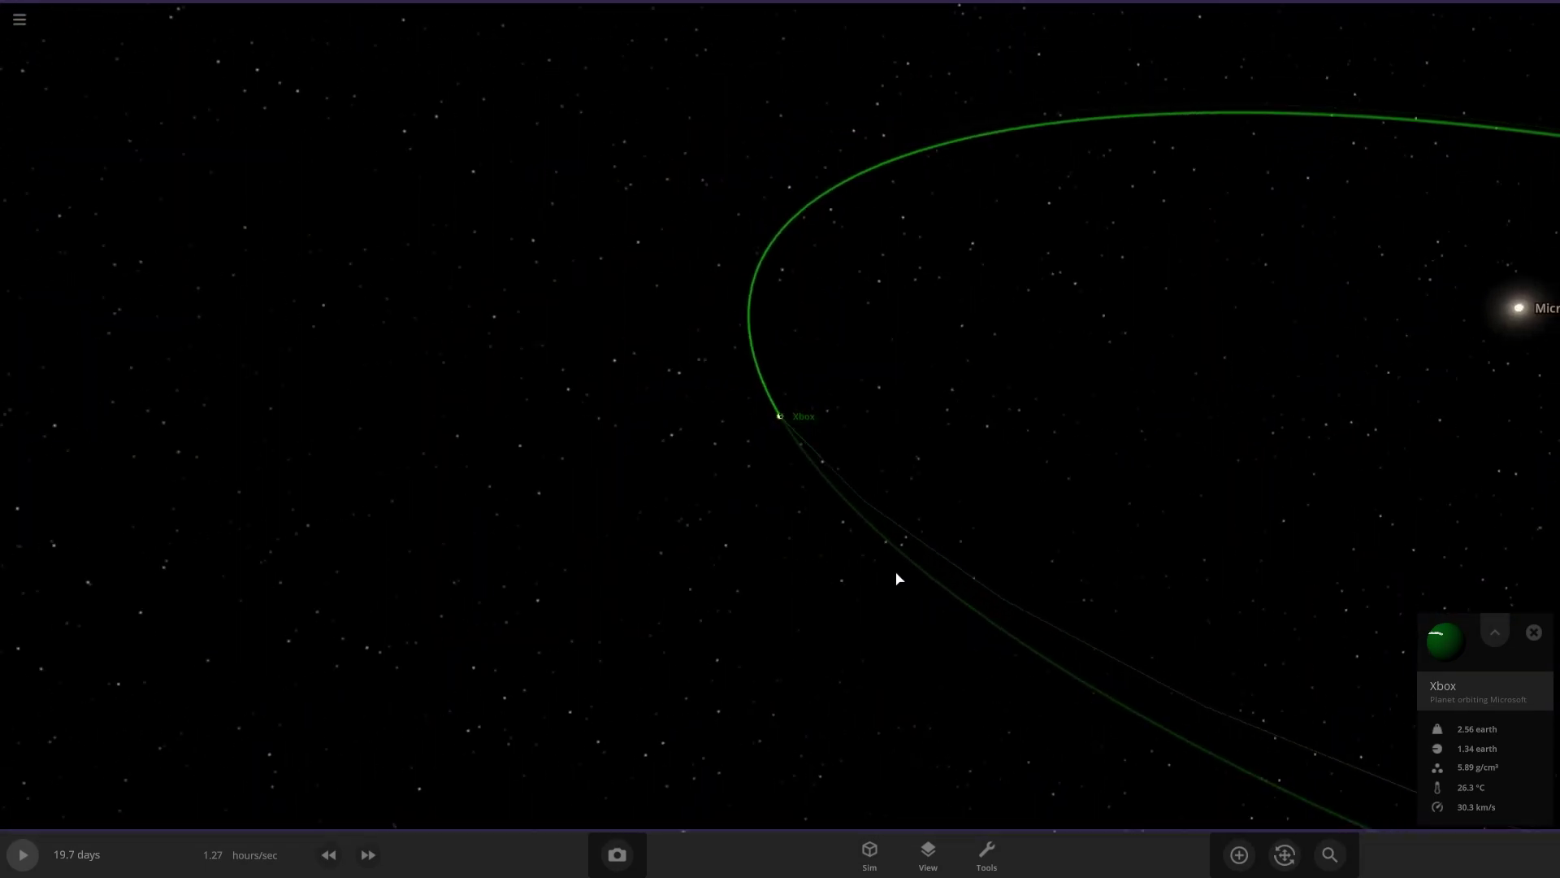
- Add a Random Gas Giant orbiting the Microsoft star at about 3.4 AU, outside Xbox's orbit, and name it Windows 10
click(1239, 854)
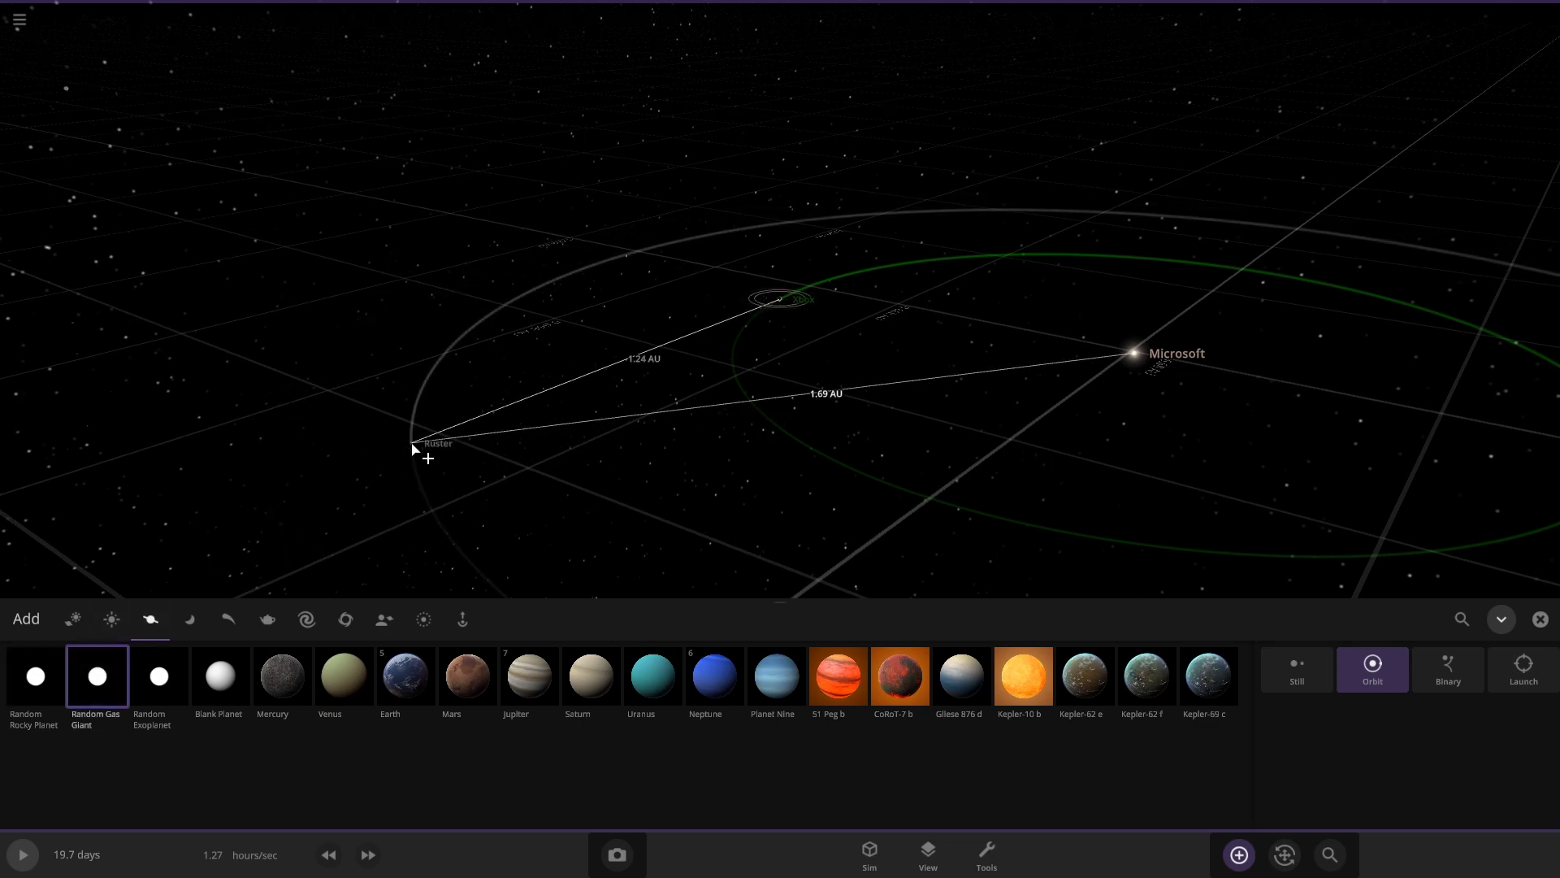
scroll(429, 436, down, 4)
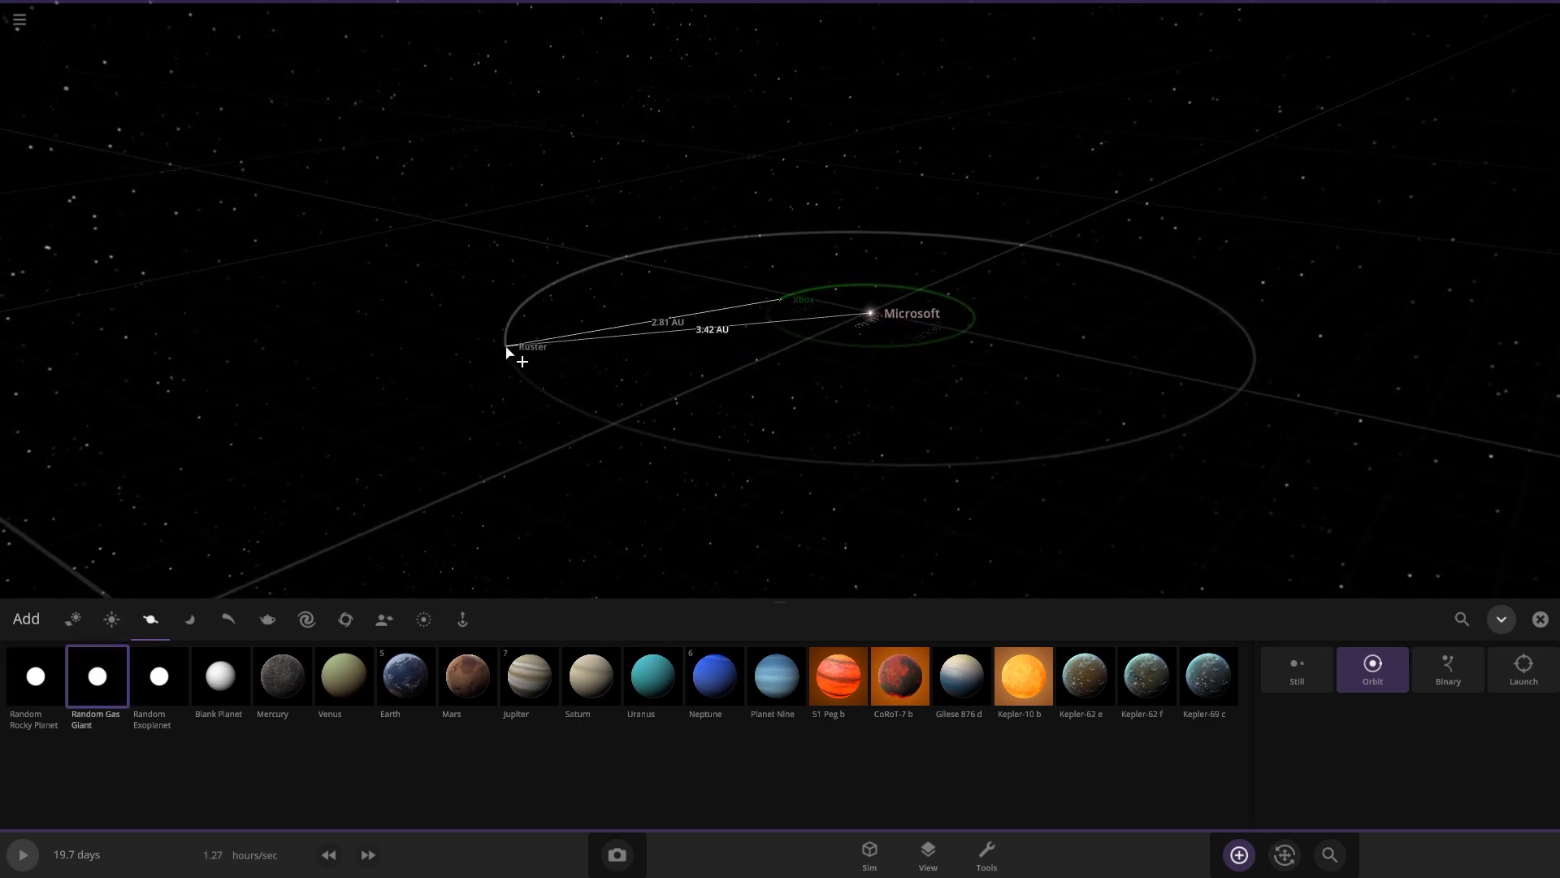
click(511, 351)
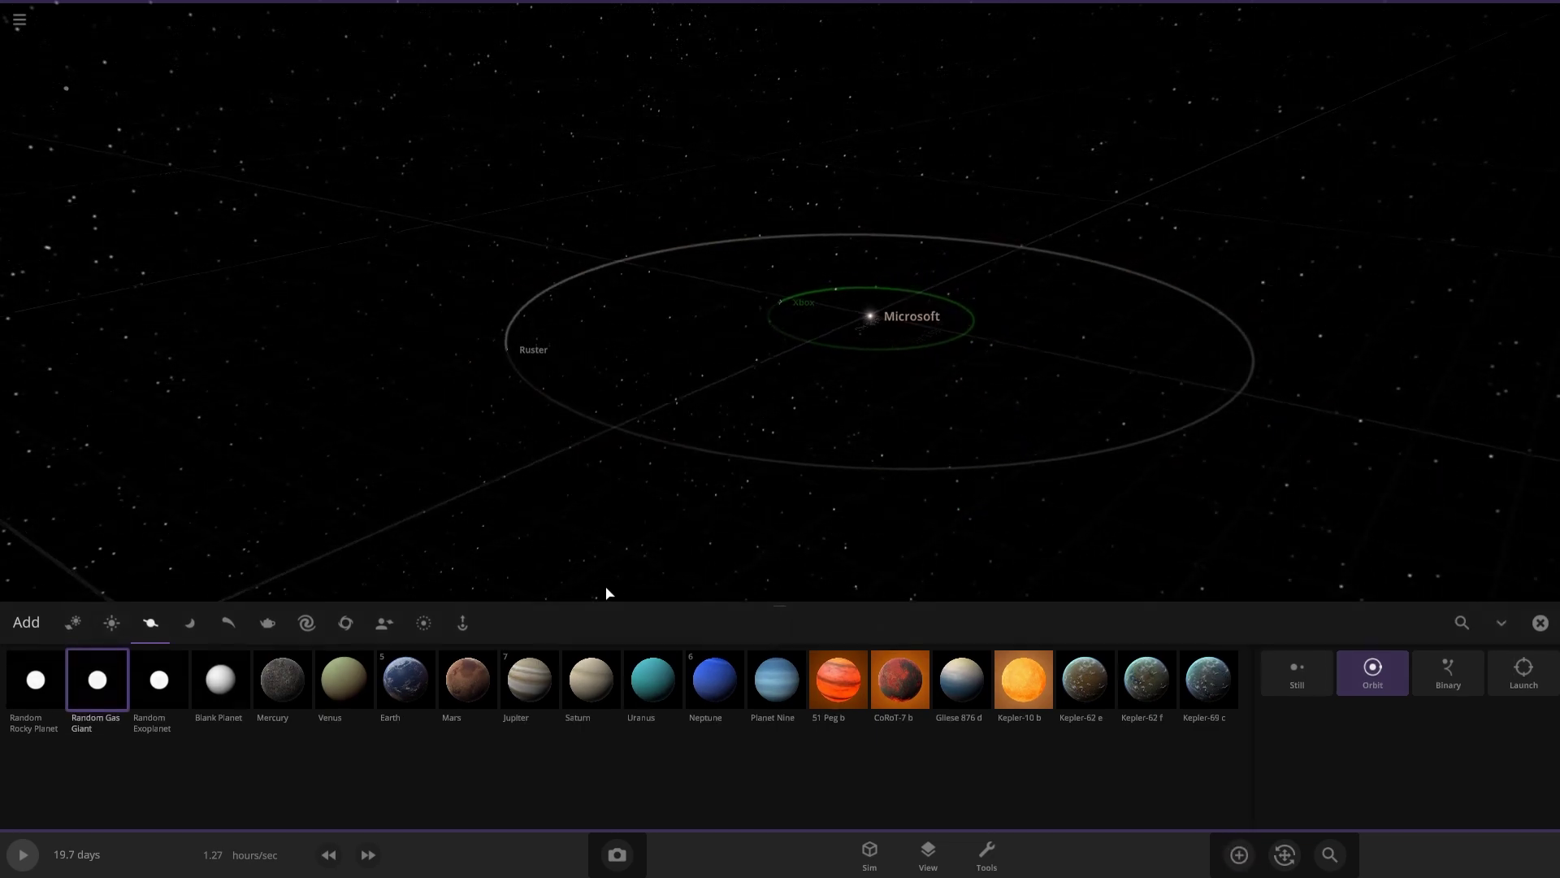
click(512, 470)
click(1477, 348)
text(Windows 10)
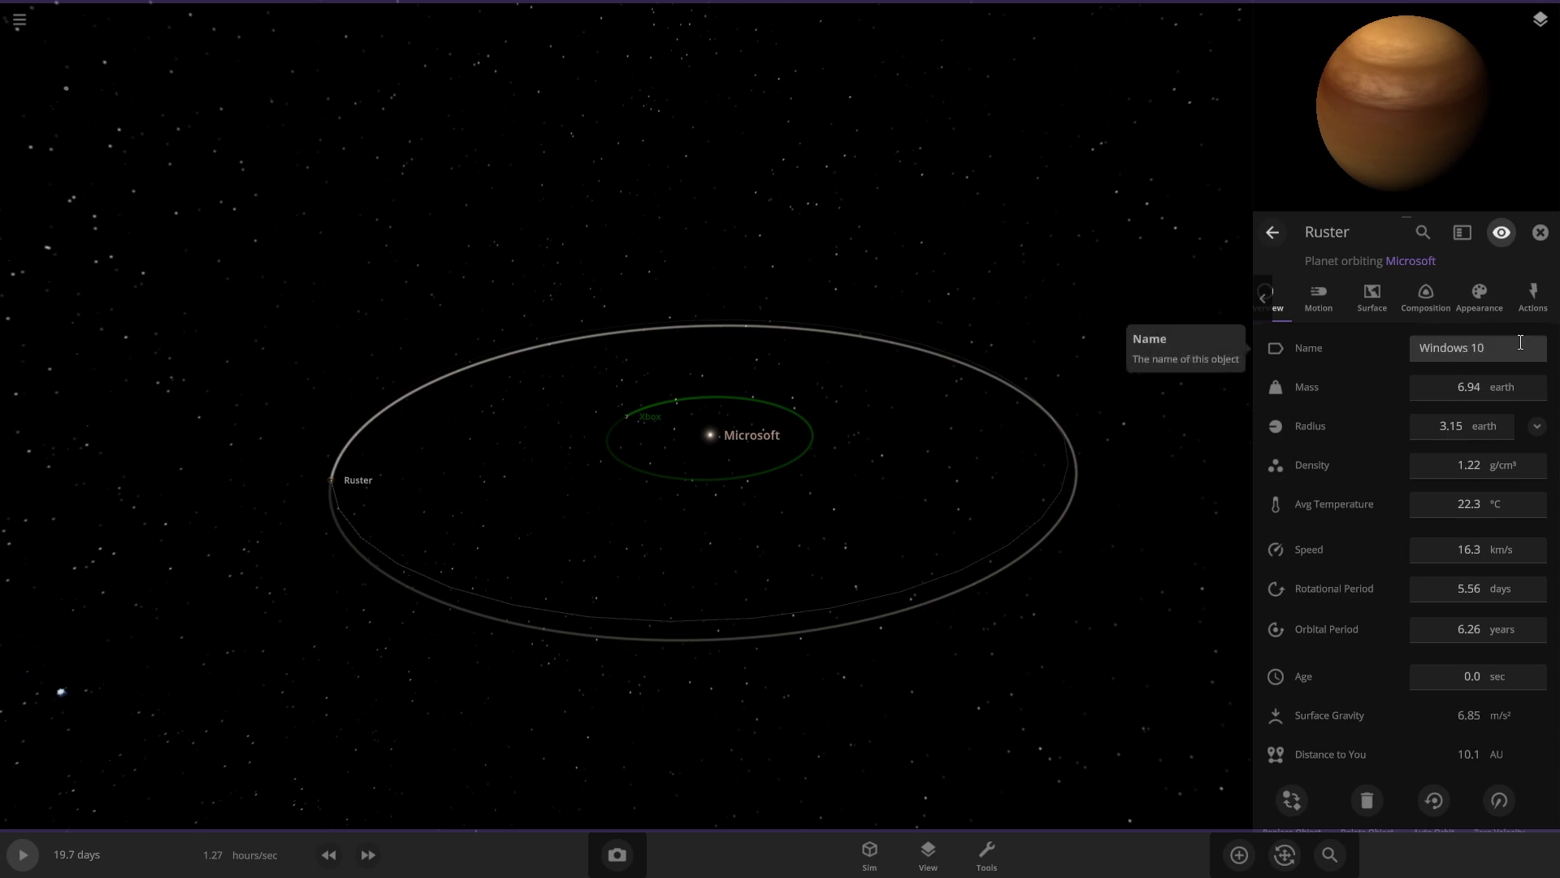
- Recolor all five cloud bands of Windows 10 in custom shades of blue and teal
click(1439, 316)
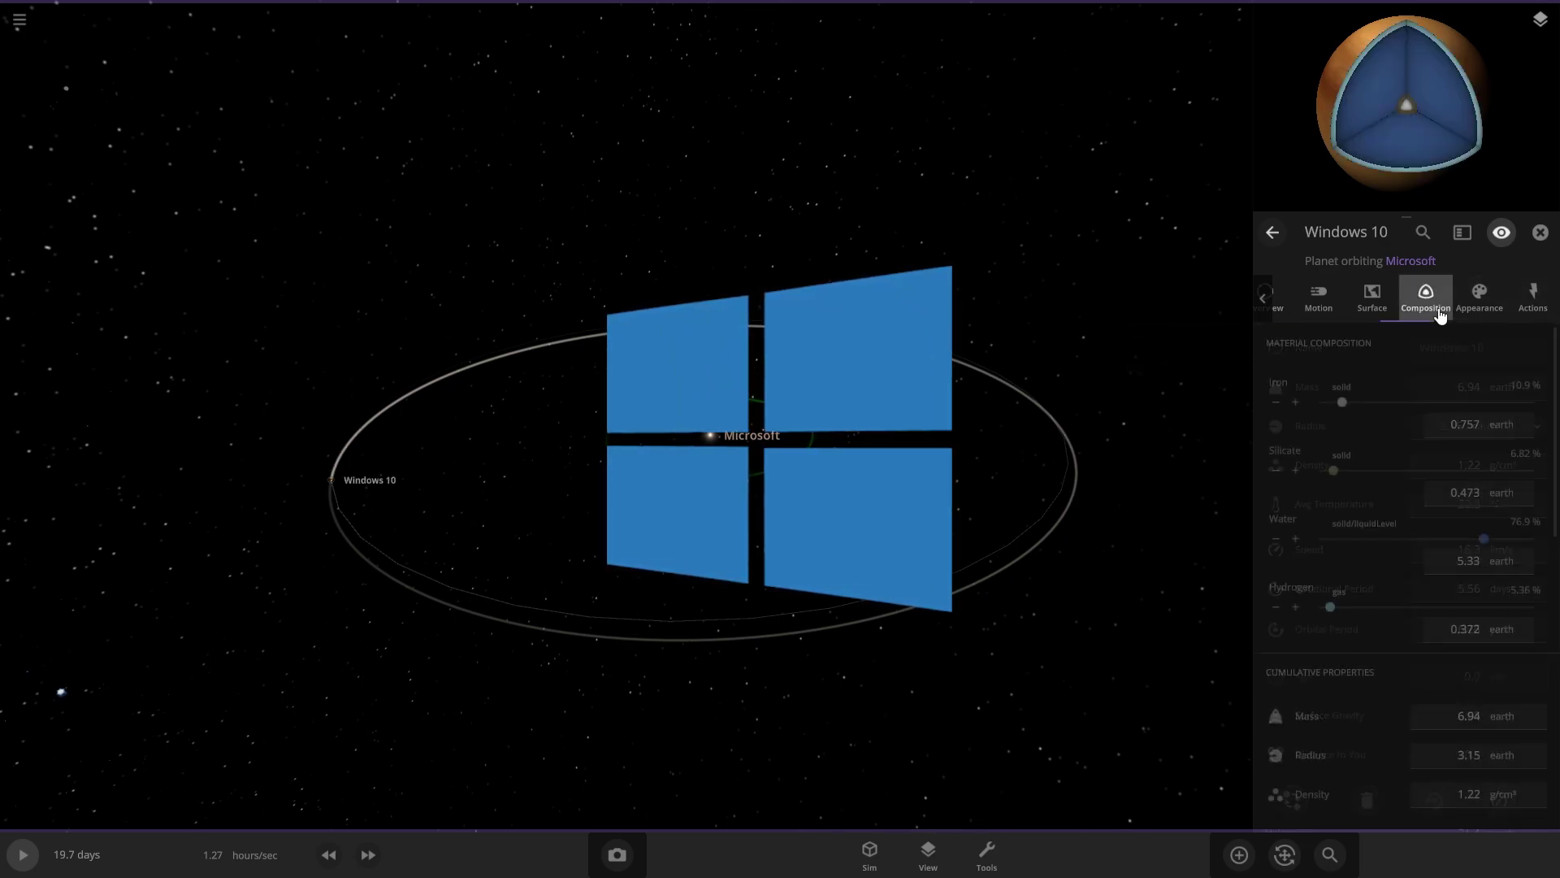
click(1484, 306)
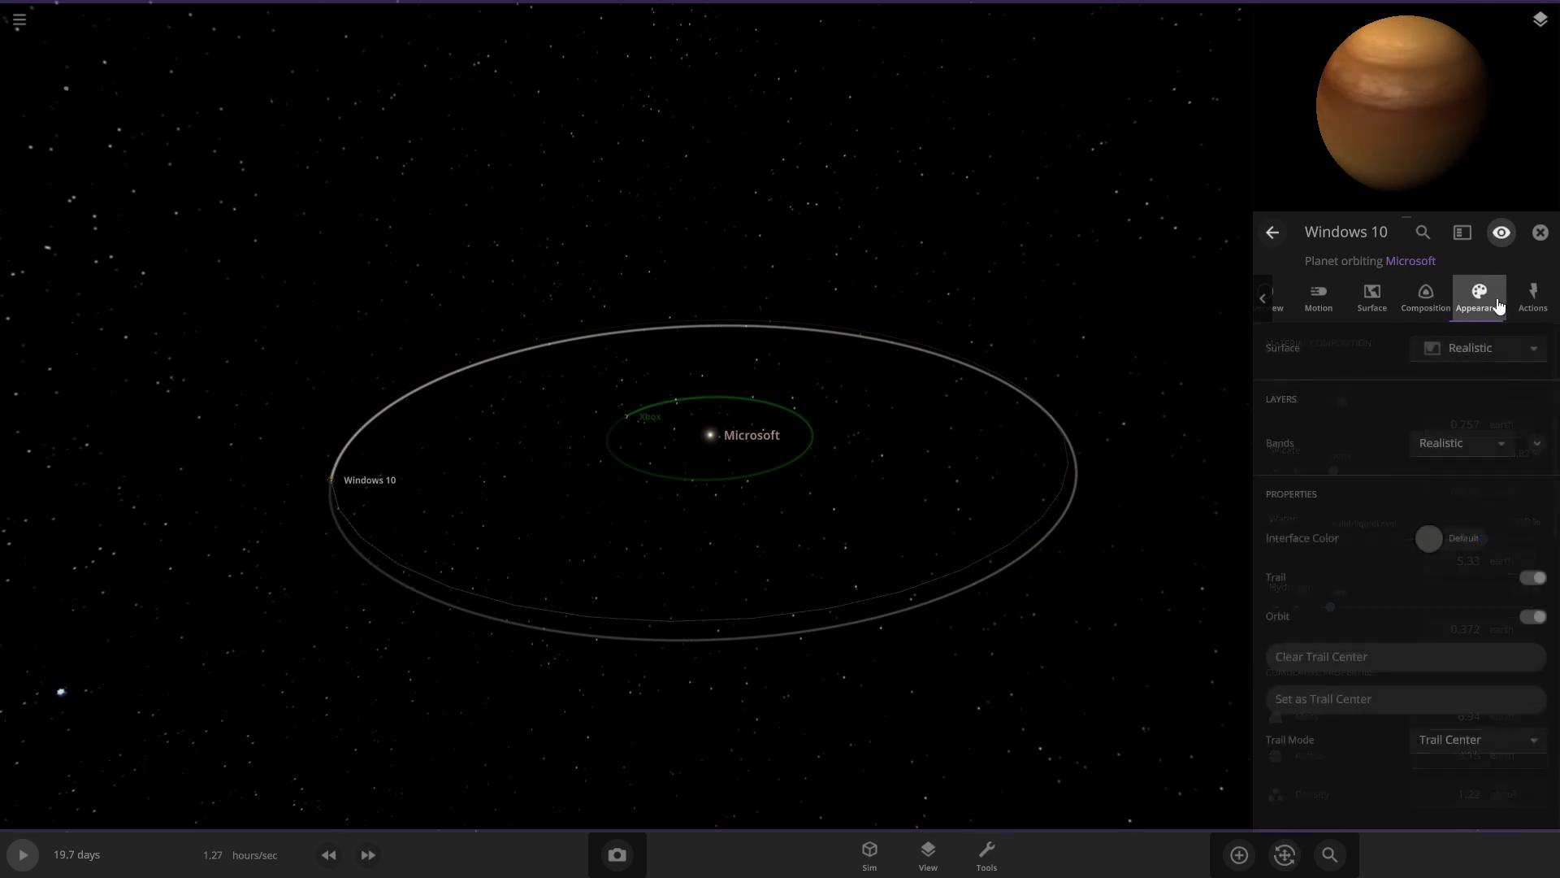
click(1536, 444)
click(1426, 533)
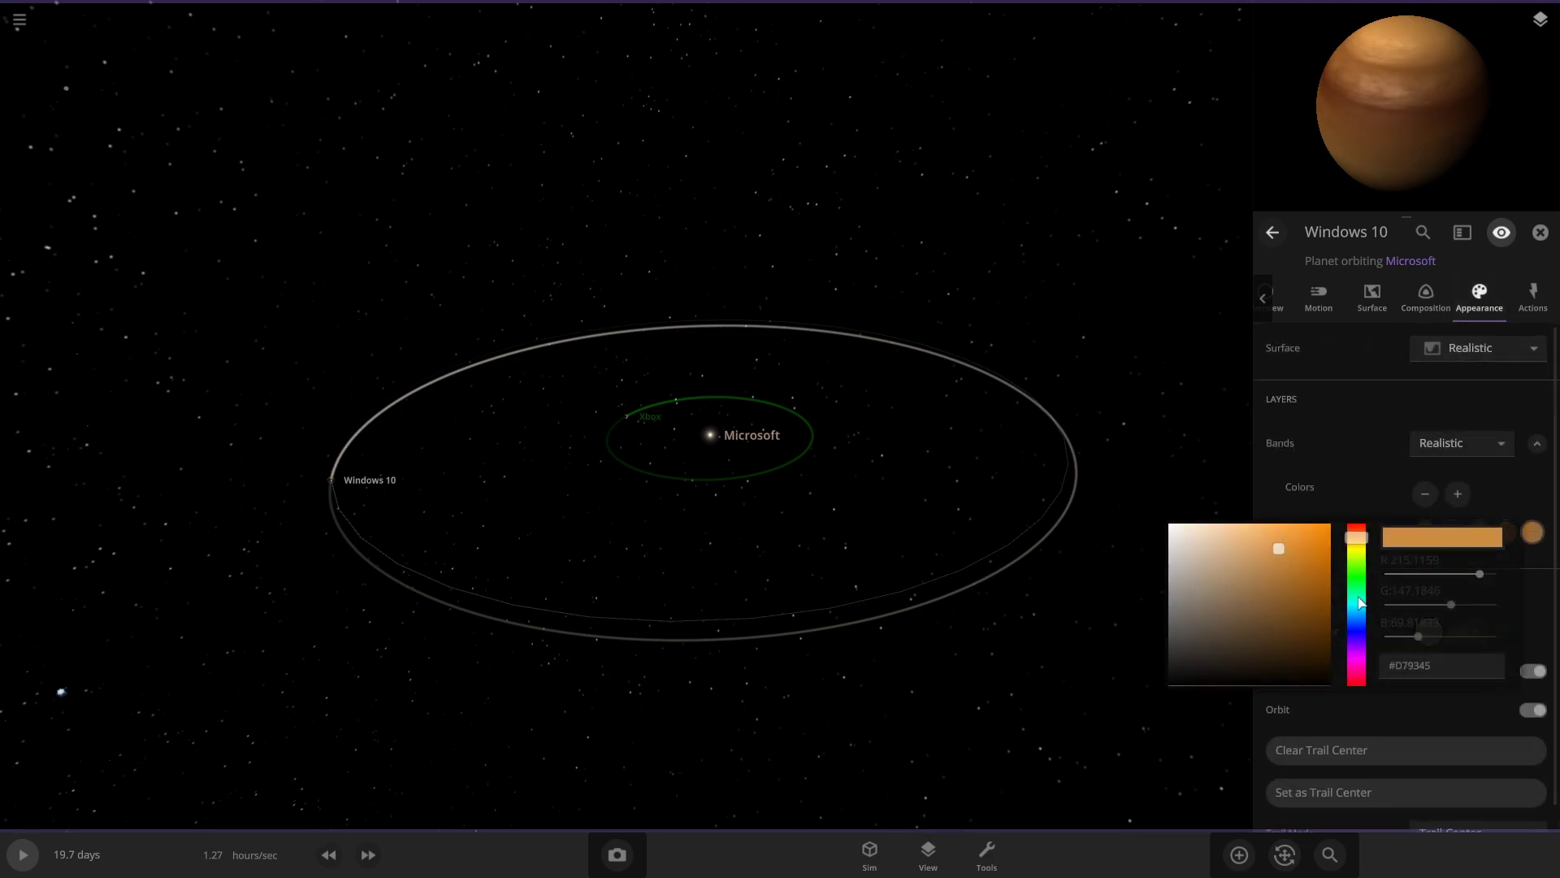
drag(1359, 608, 1358, 620)
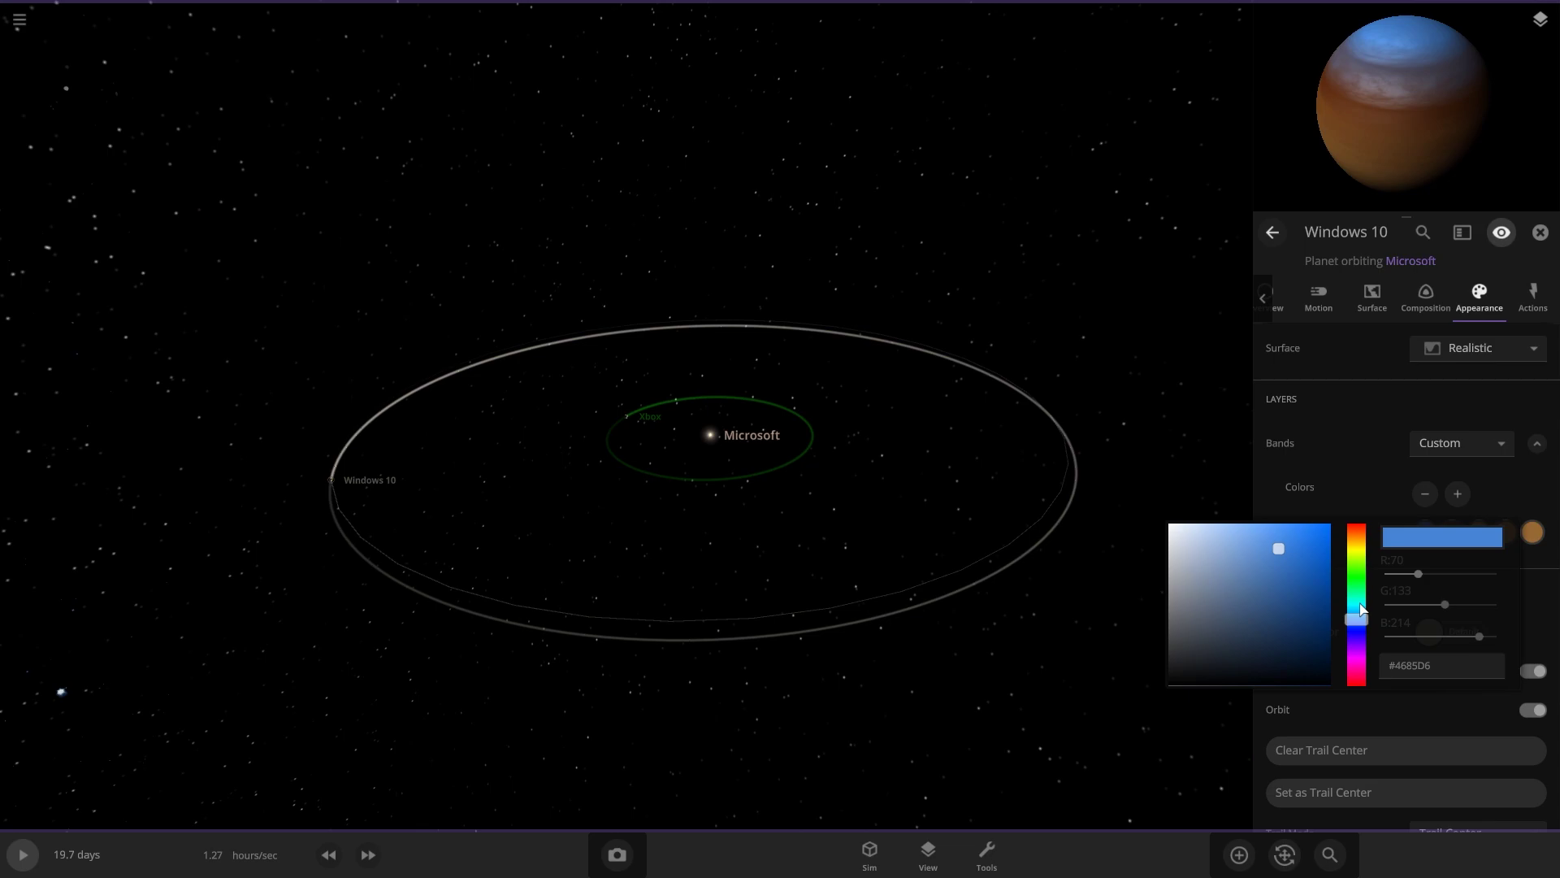
click(1389, 598)
click(1441, 543)
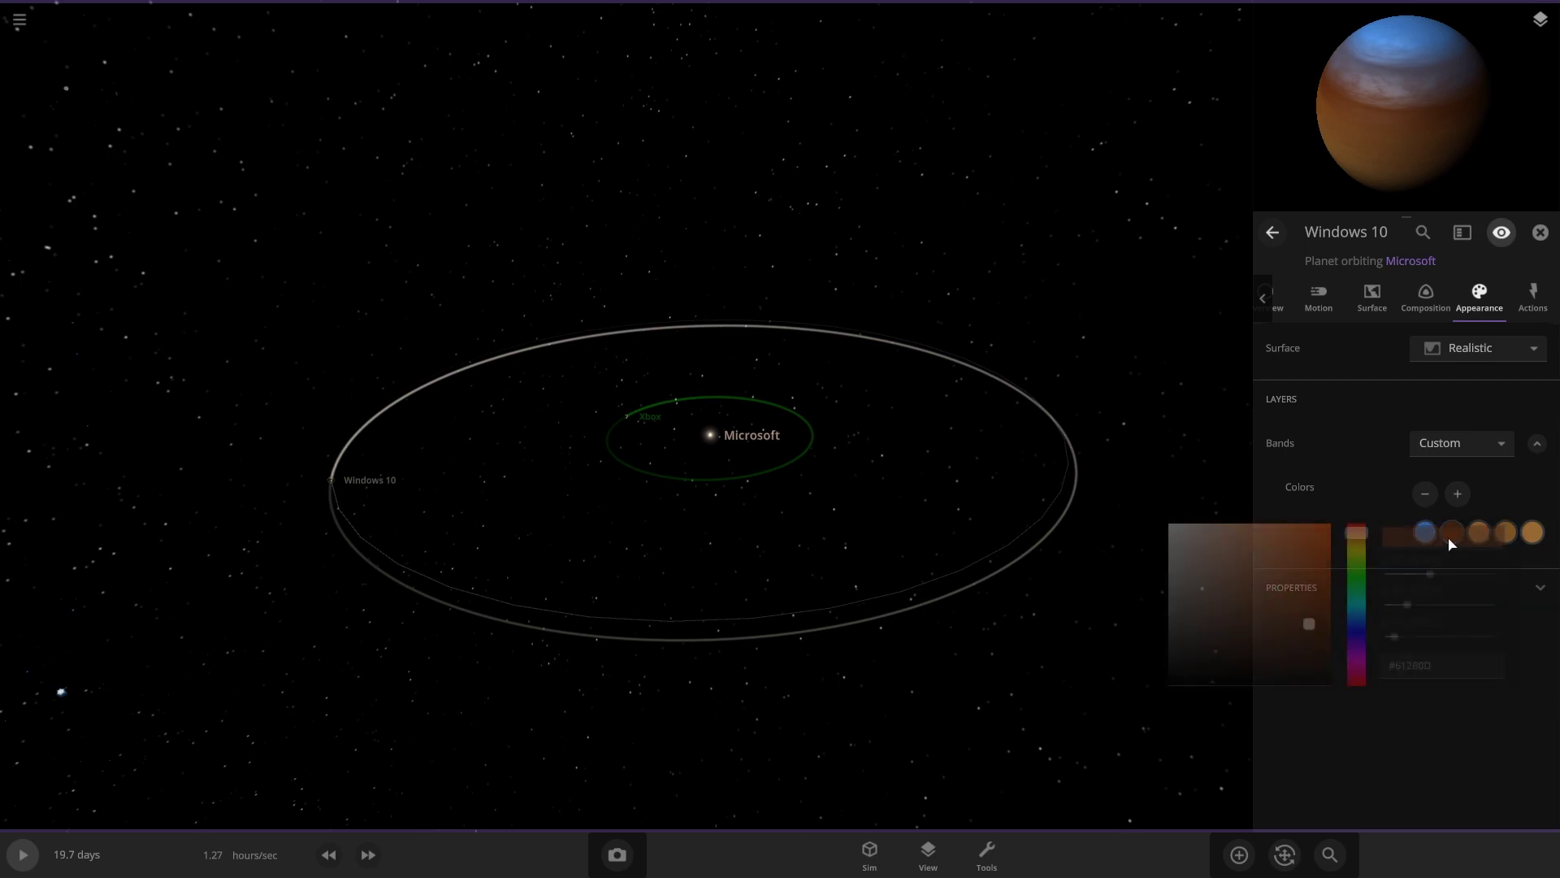
drag(1358, 609, 1357, 620)
click(1351, 17)
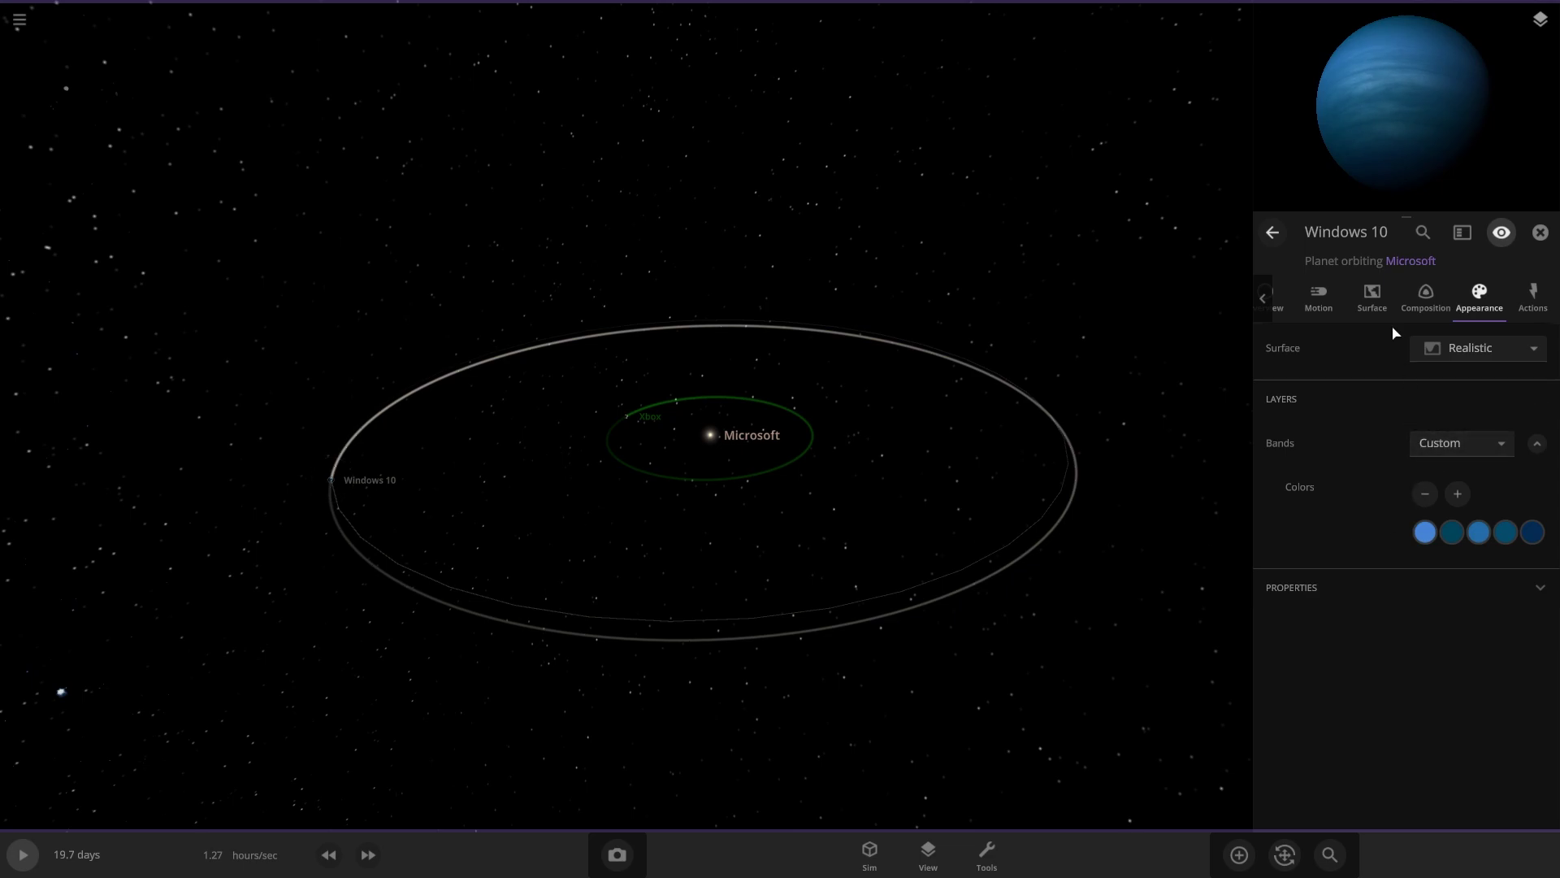
- Set Windows 10's interface color to a custom blue, about #067CAD
click(1413, 310)
click(1371, 297)
click(1479, 296)
click(1540, 587)
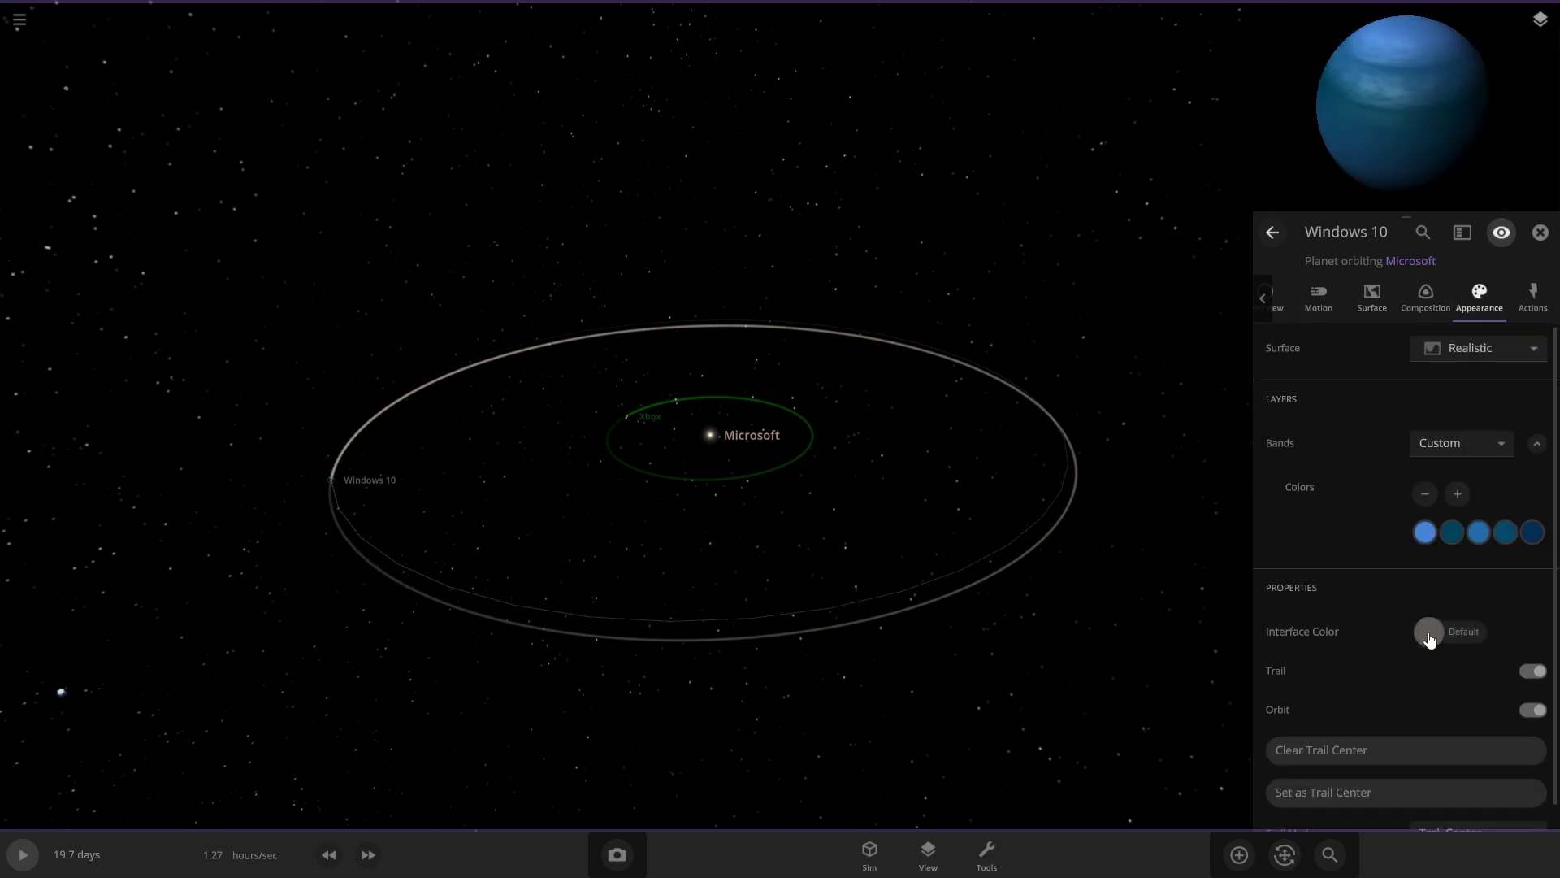
click(1428, 634)
click(1356, 709)
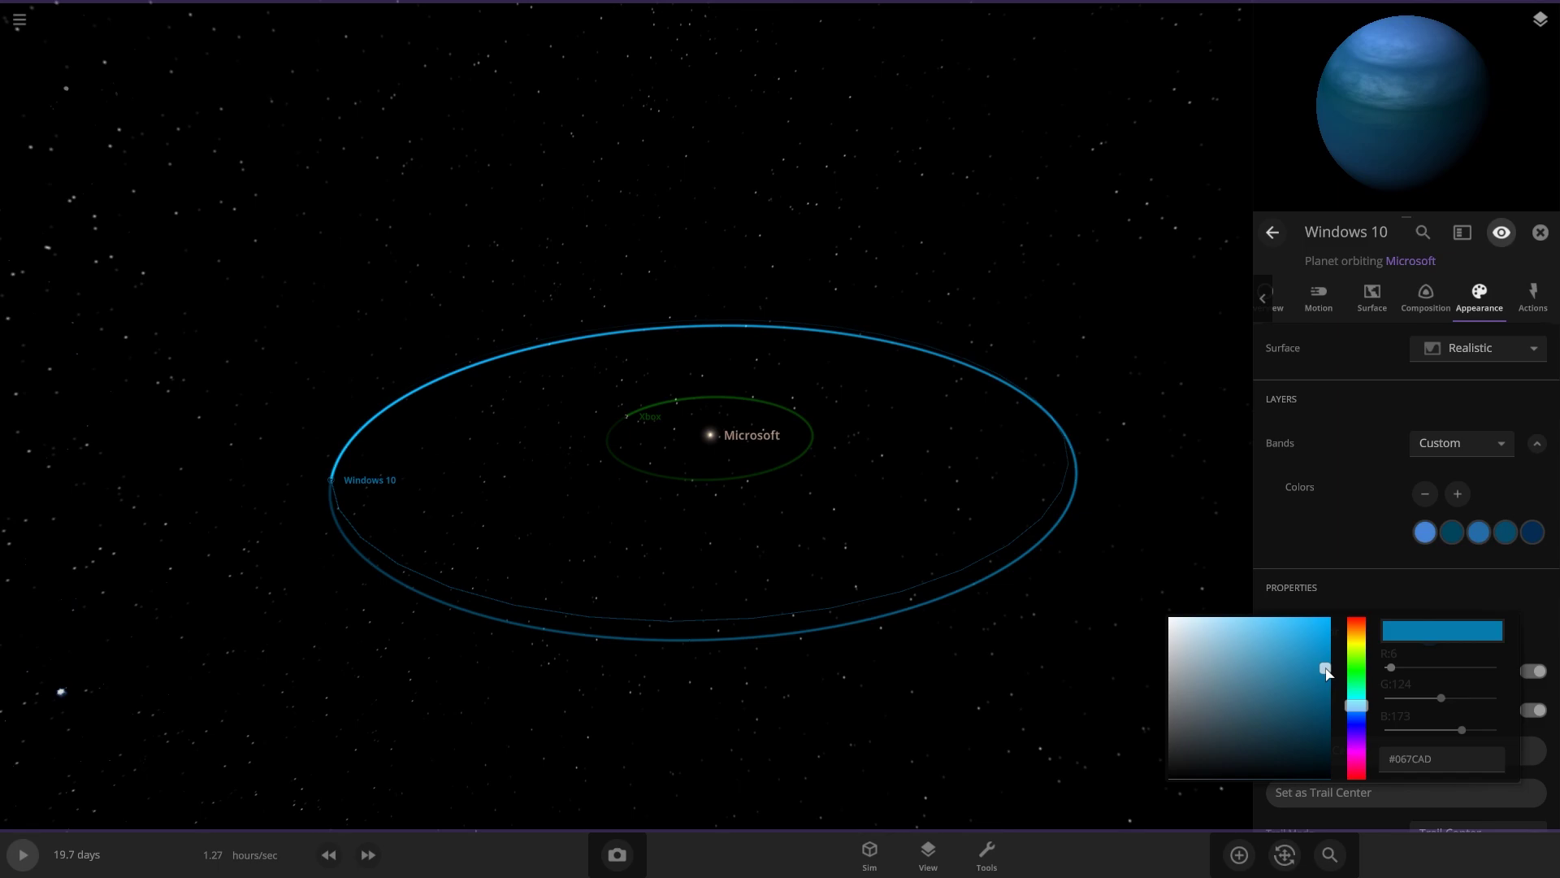
- Add a Random Moon orbiting Windows 10 and name it Unnecessary Apps
drag(317, 539, 1028, 513)
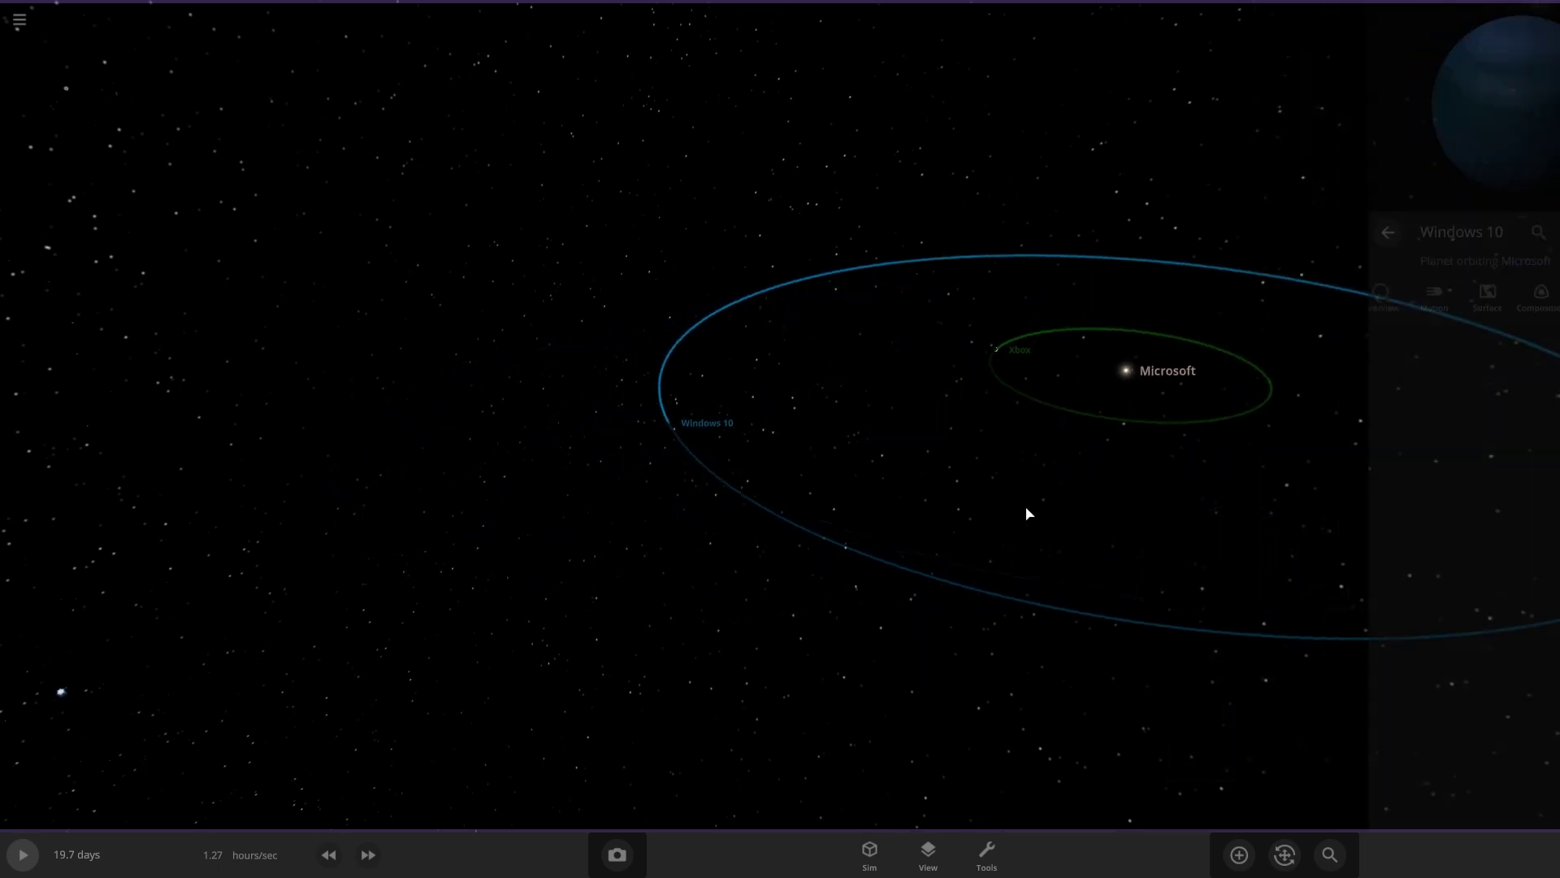
scroll(773, 473, up, 10)
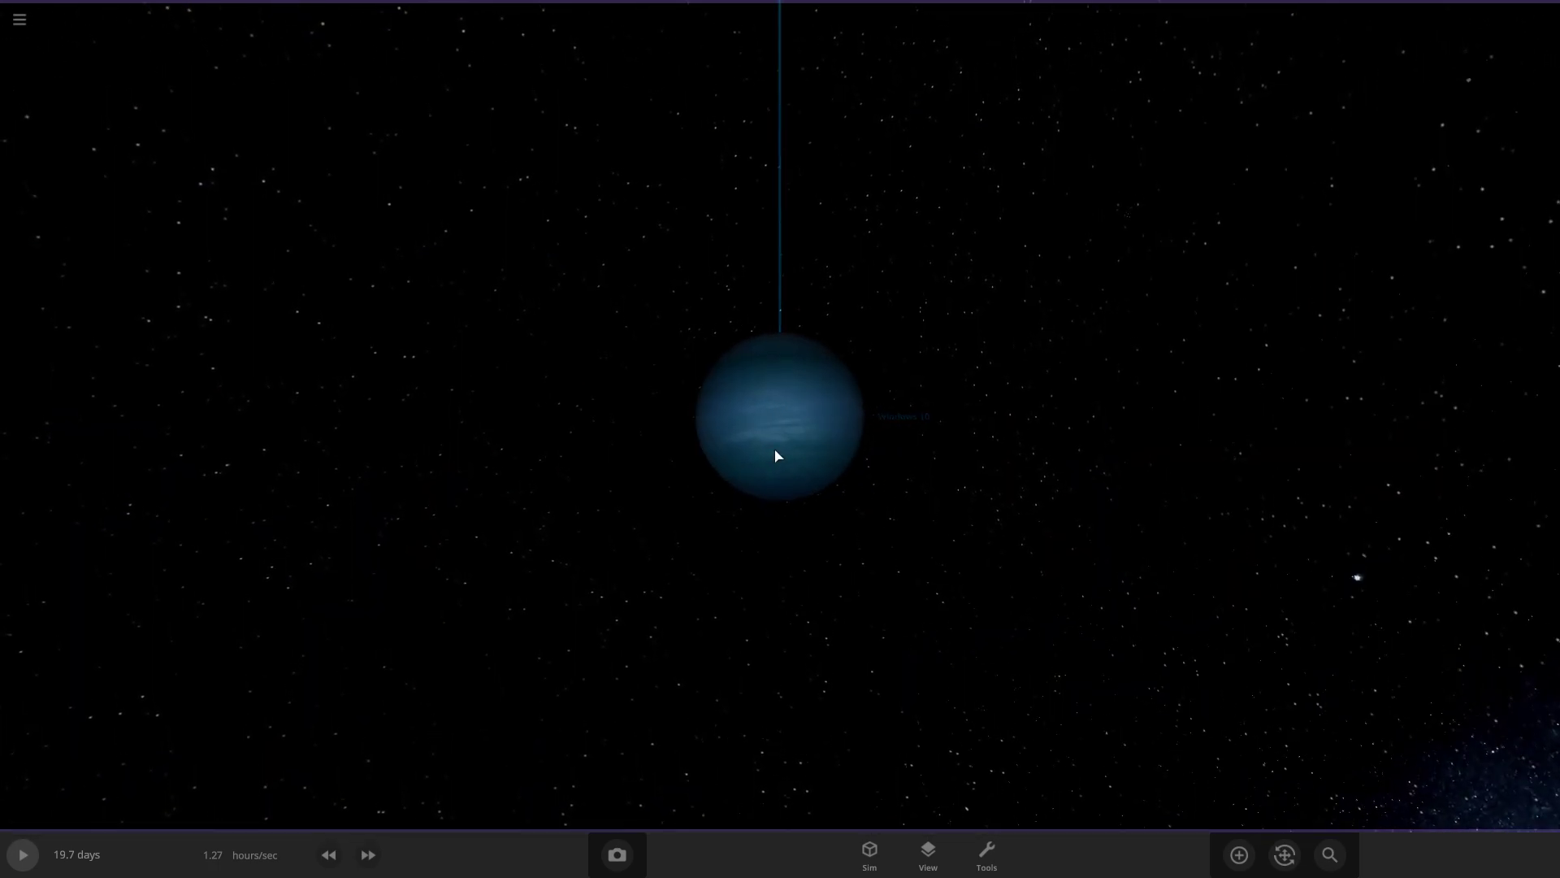
scroll(759, 394, up, 5)
scroll(759, 394, down, 3)
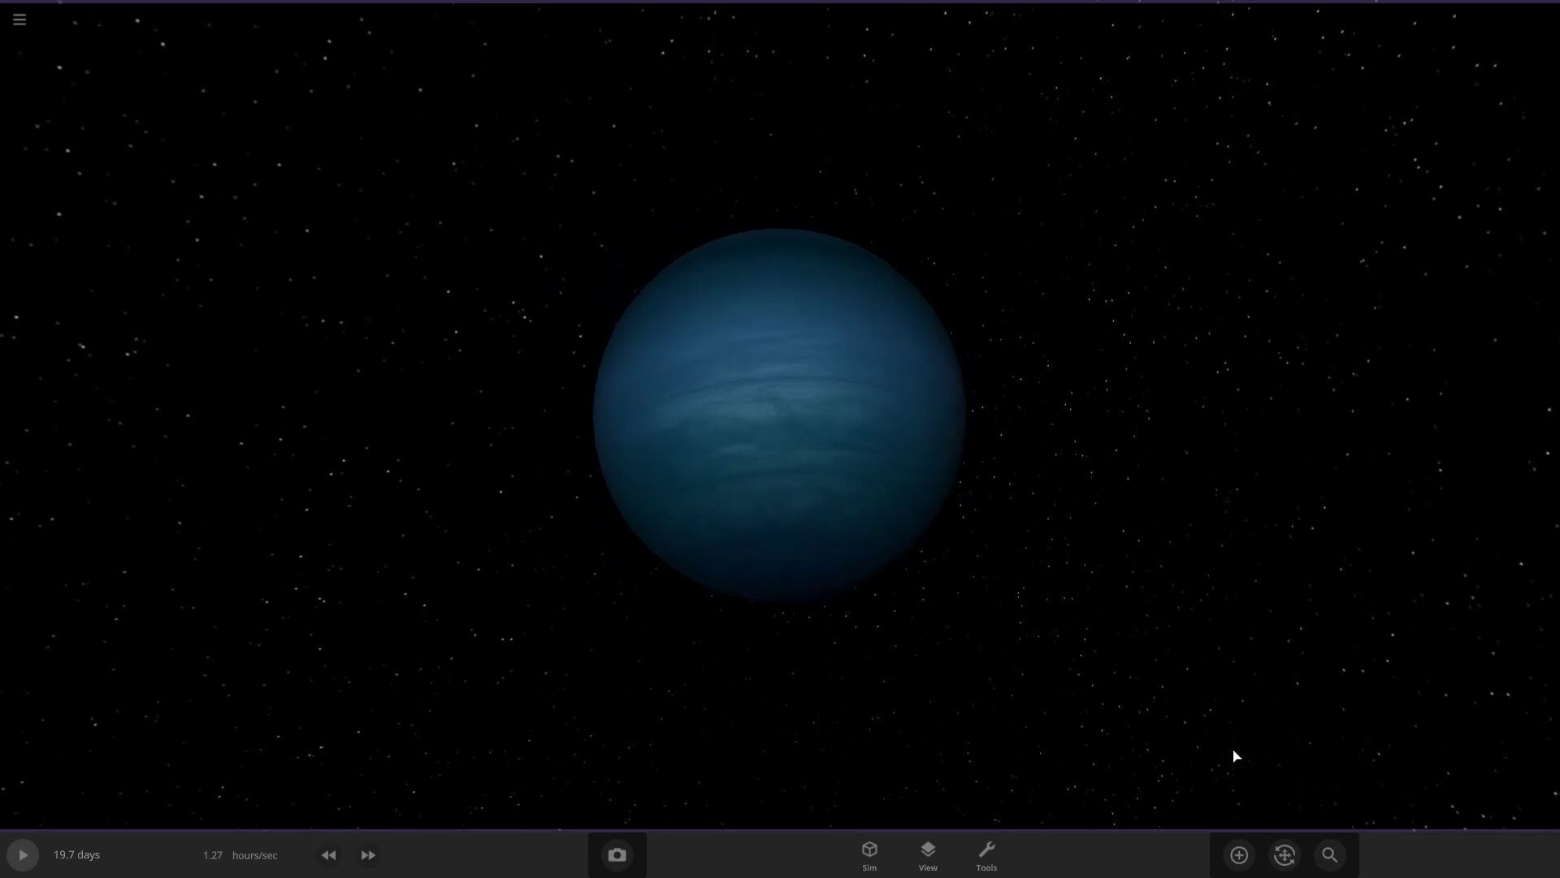
click(1239, 854)
click(189, 620)
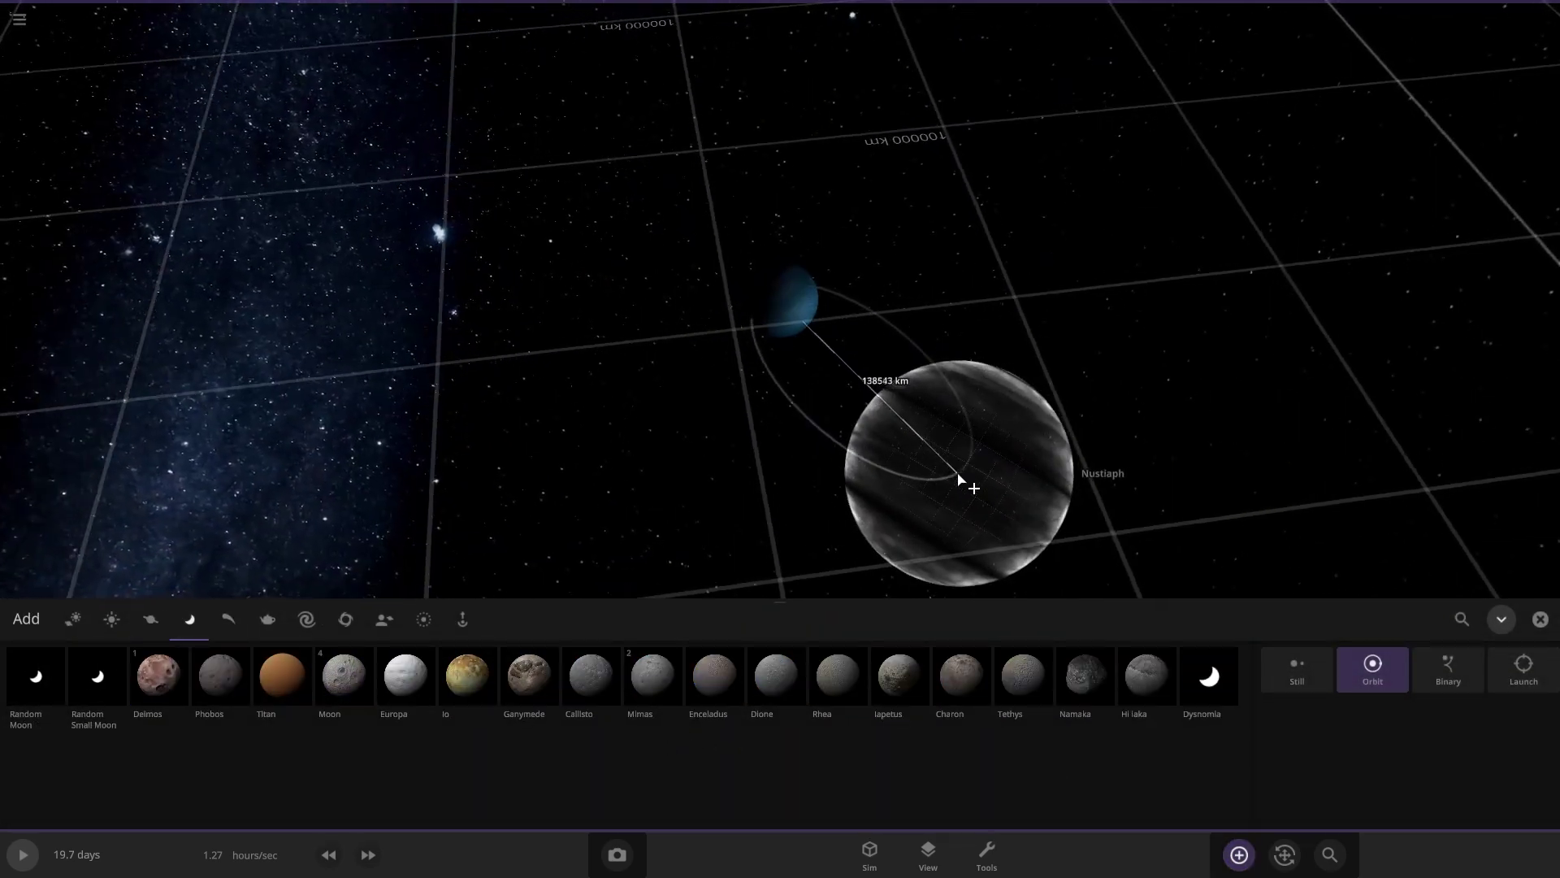
click(965, 484)
click(1532, 361)
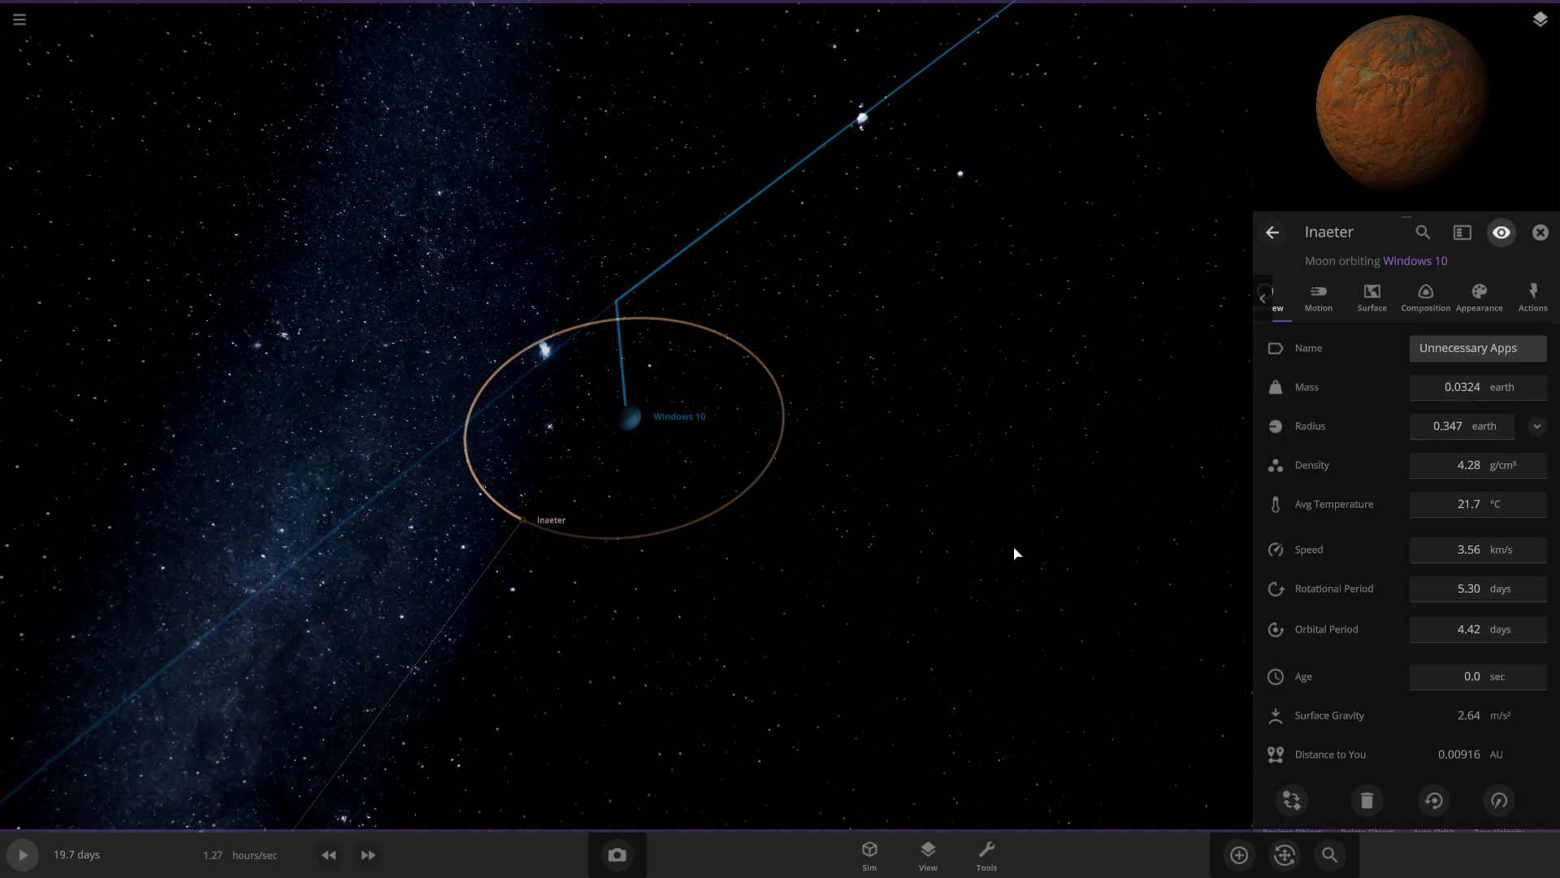
key(Return)
- Set Unnecessary Apps' solid surface colors to red for high, green for middle and cyan for low
click(1410, 307)
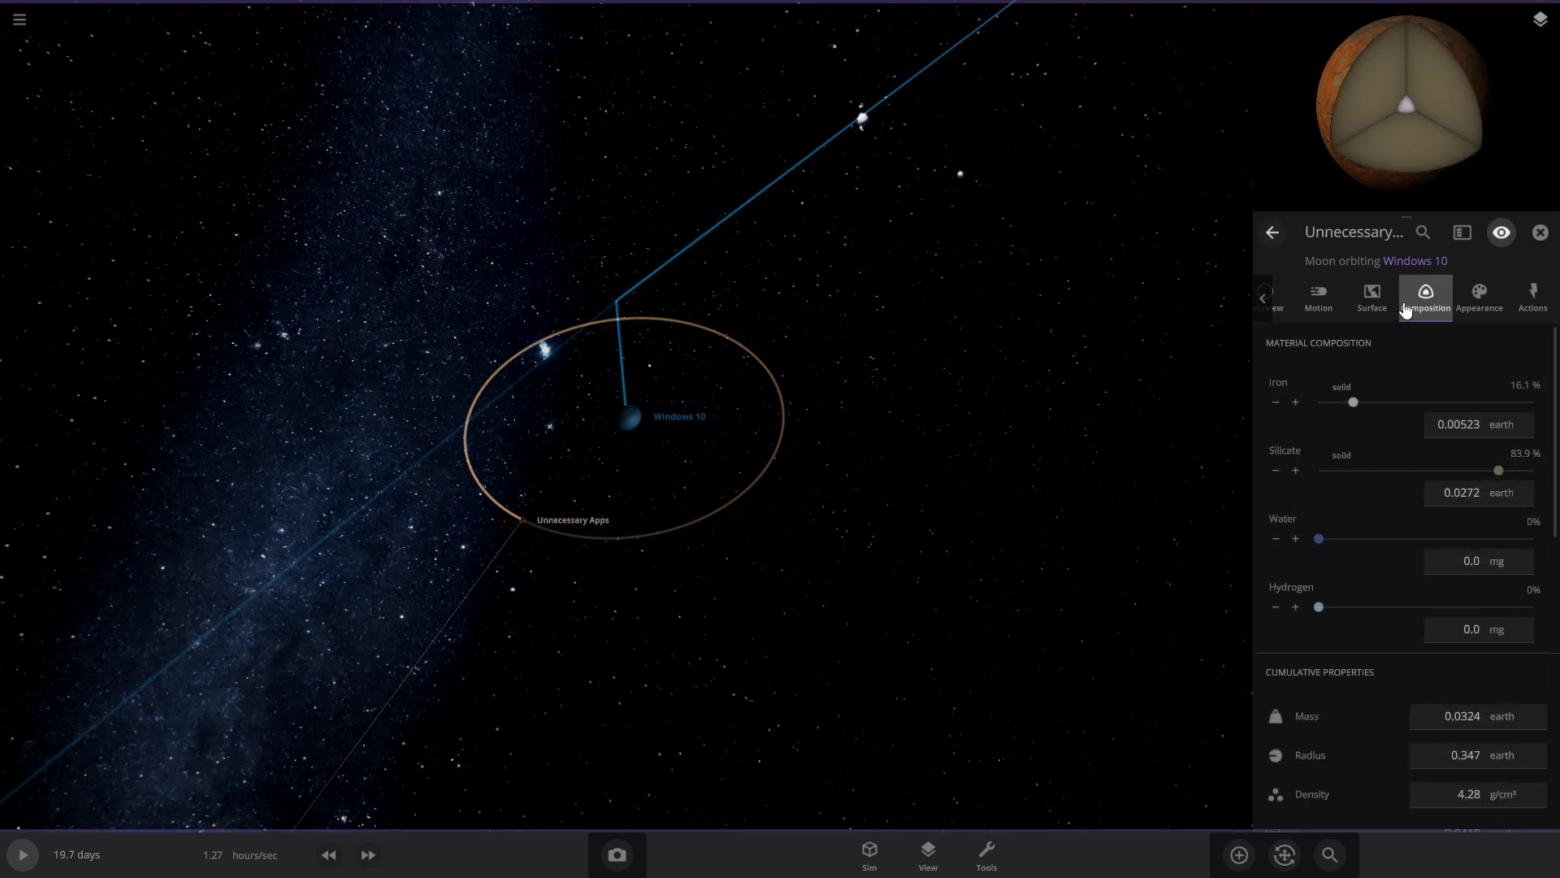
click(1470, 309)
scroll(1377, 602, down, 2)
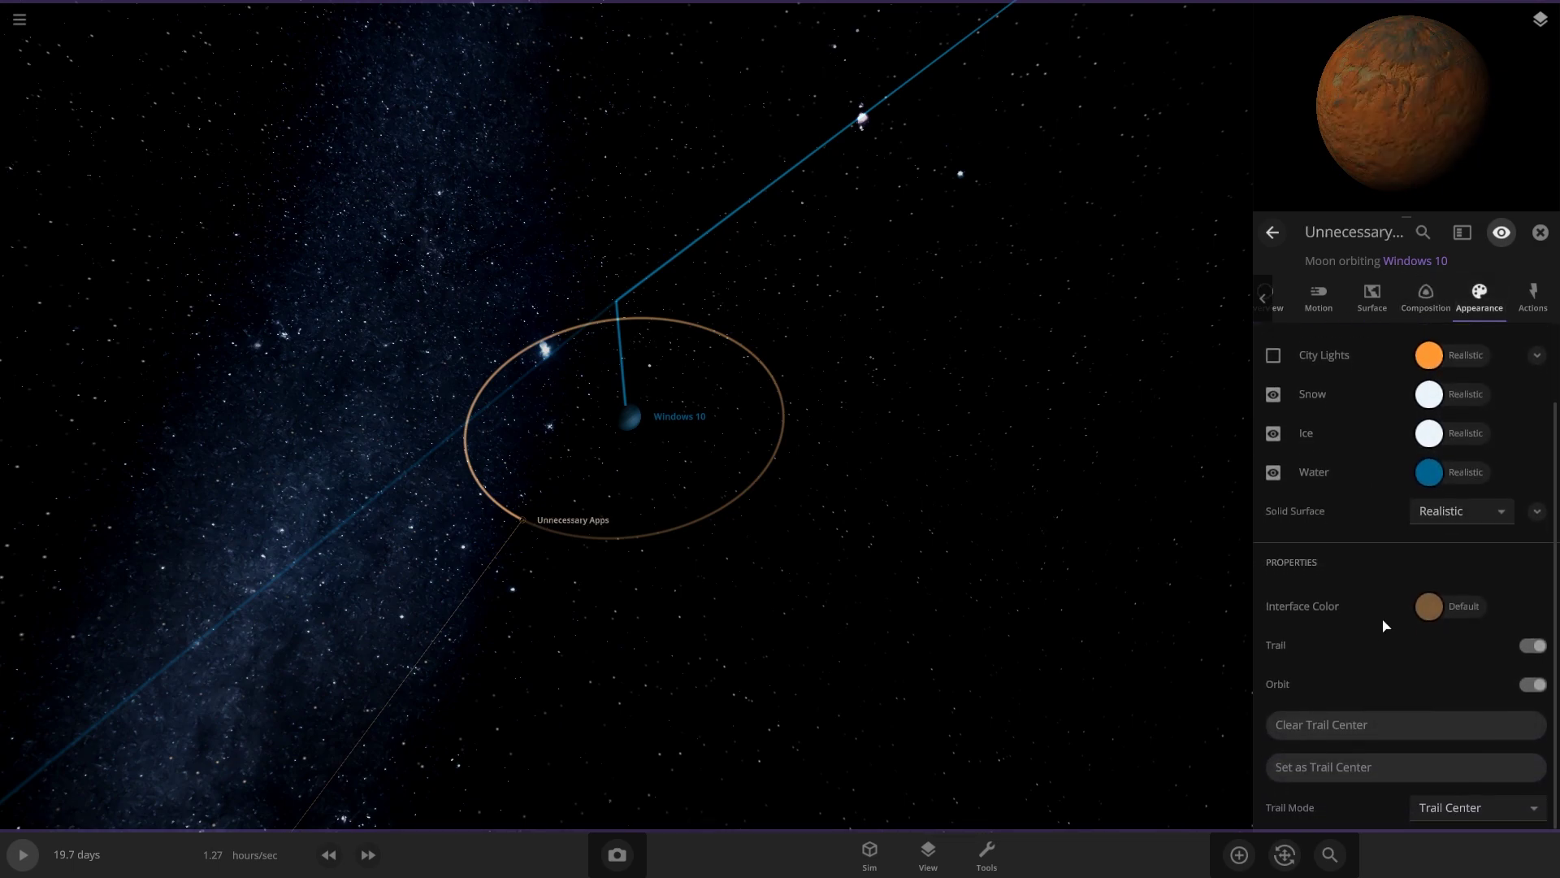
click(1537, 511)
click(1325, 616)
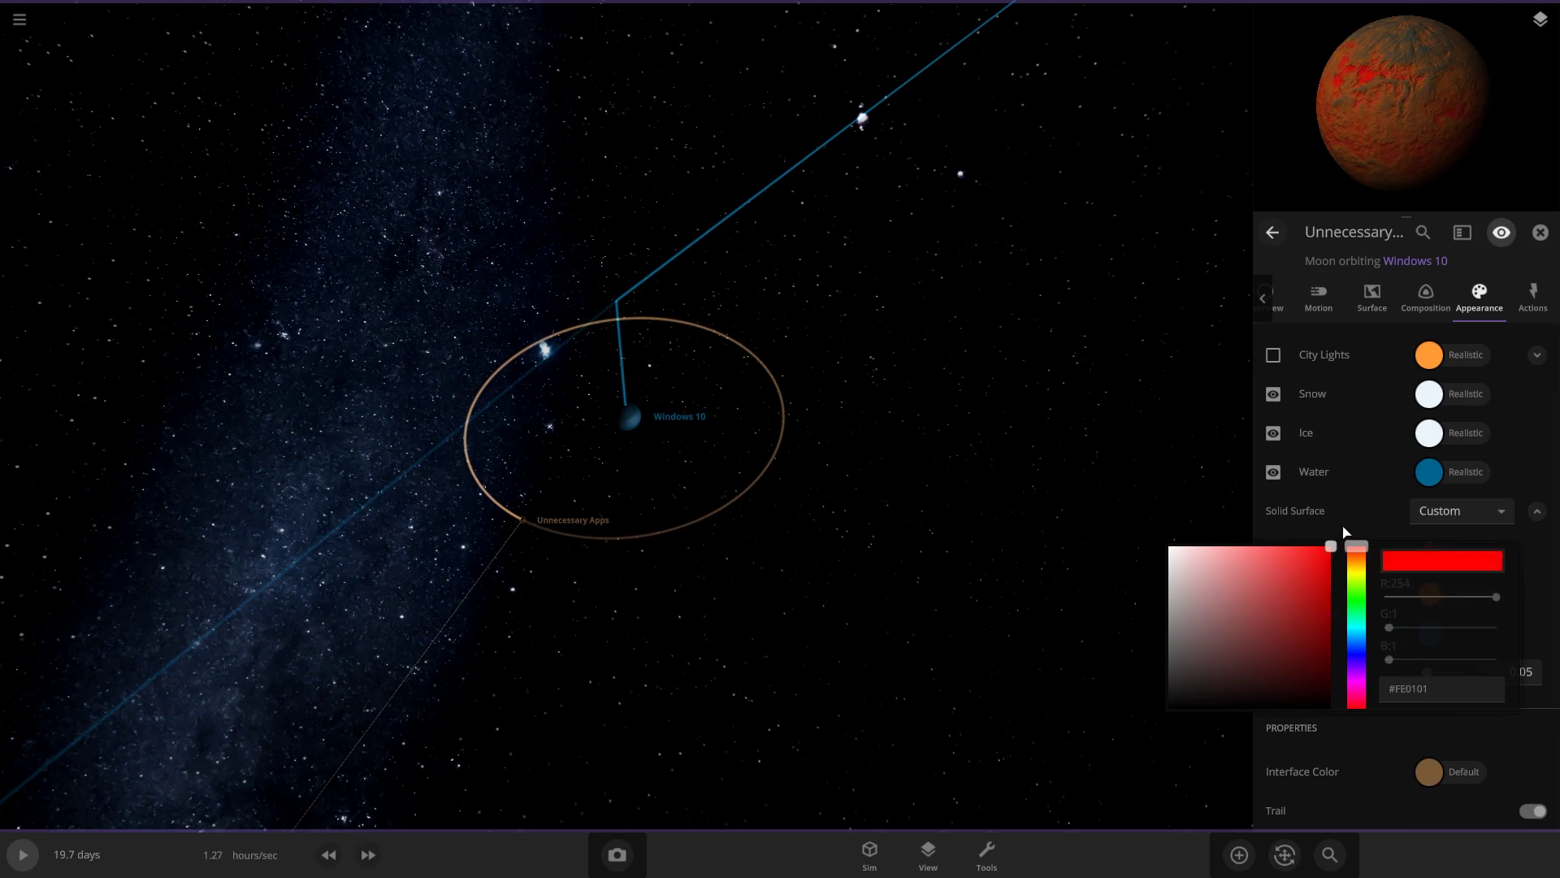
click(1429, 593)
click(1359, 642)
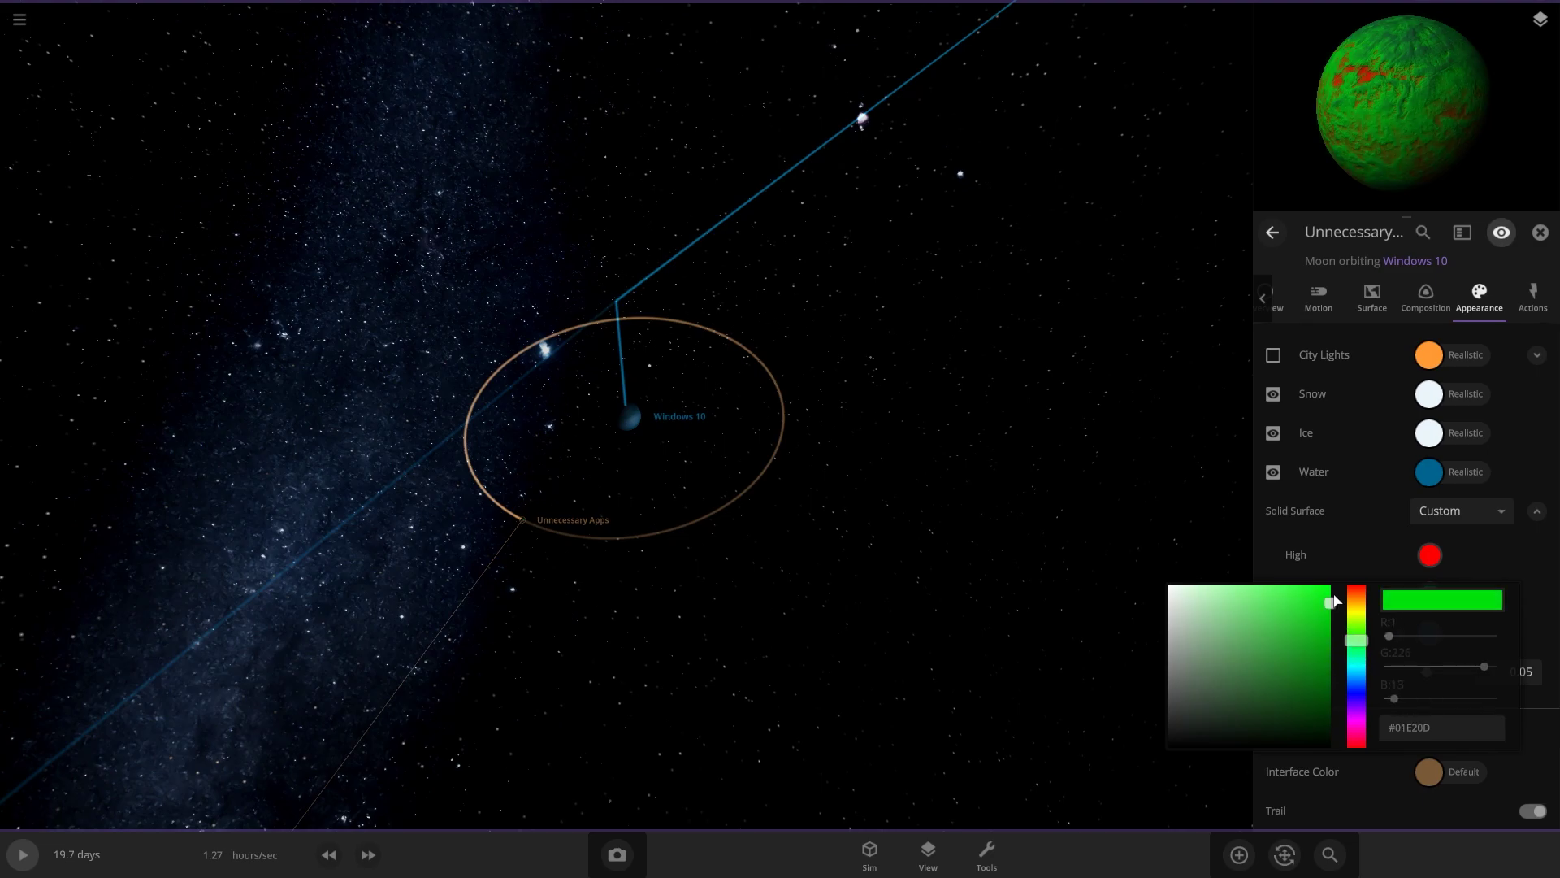
click(1429, 633)
drag(1359, 729, 1363, 703)
click(1327, 628)
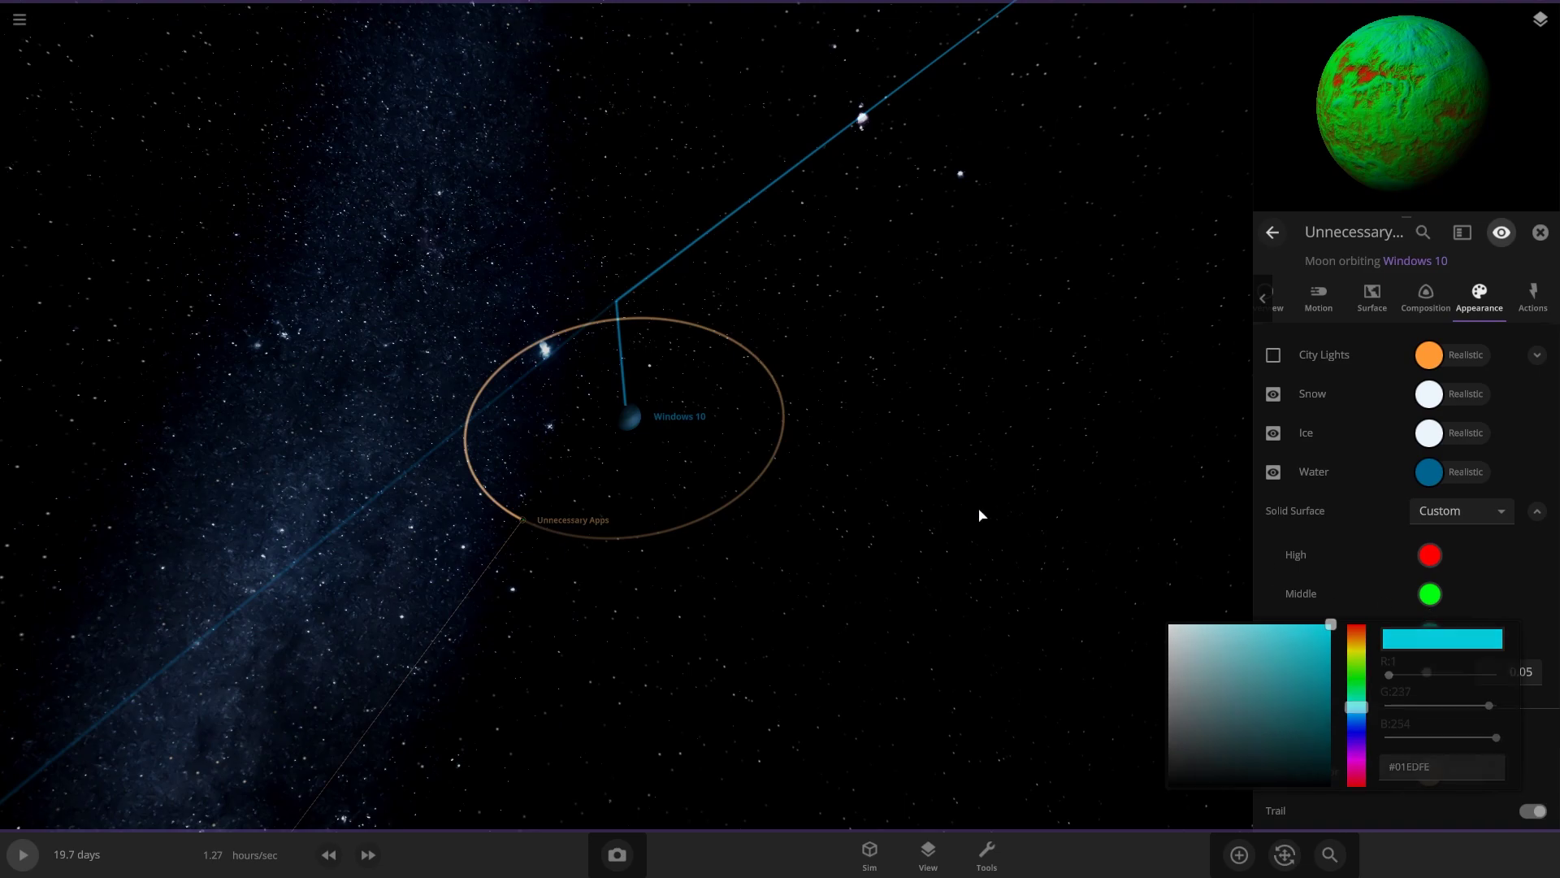
- Set Unnecessary Apps' interface color to a custom green
drag(983, 515, 929, 497)
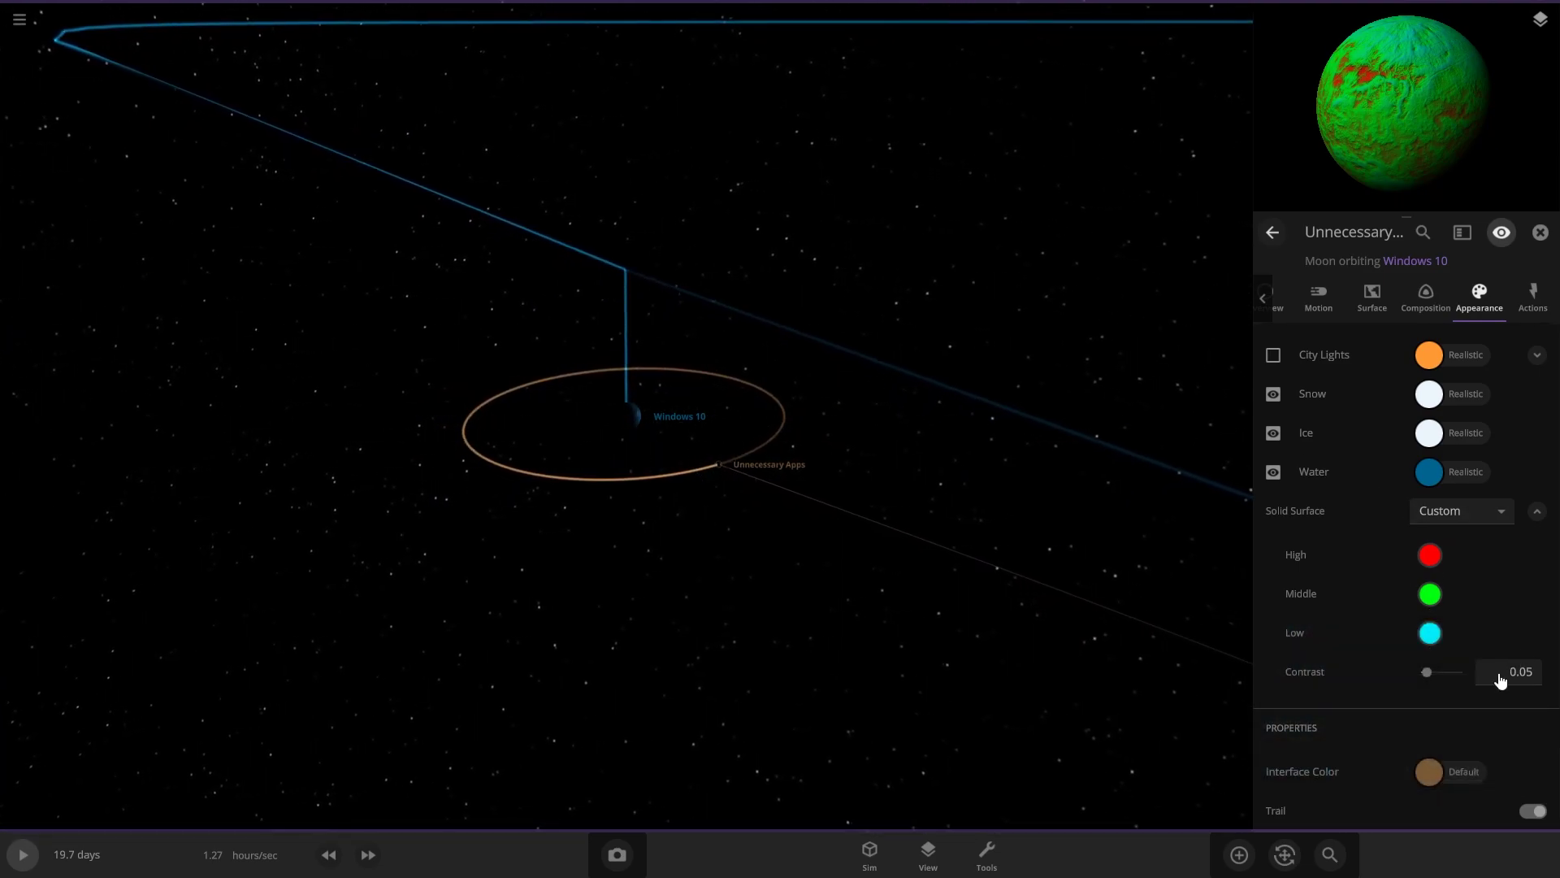
click(1432, 772)
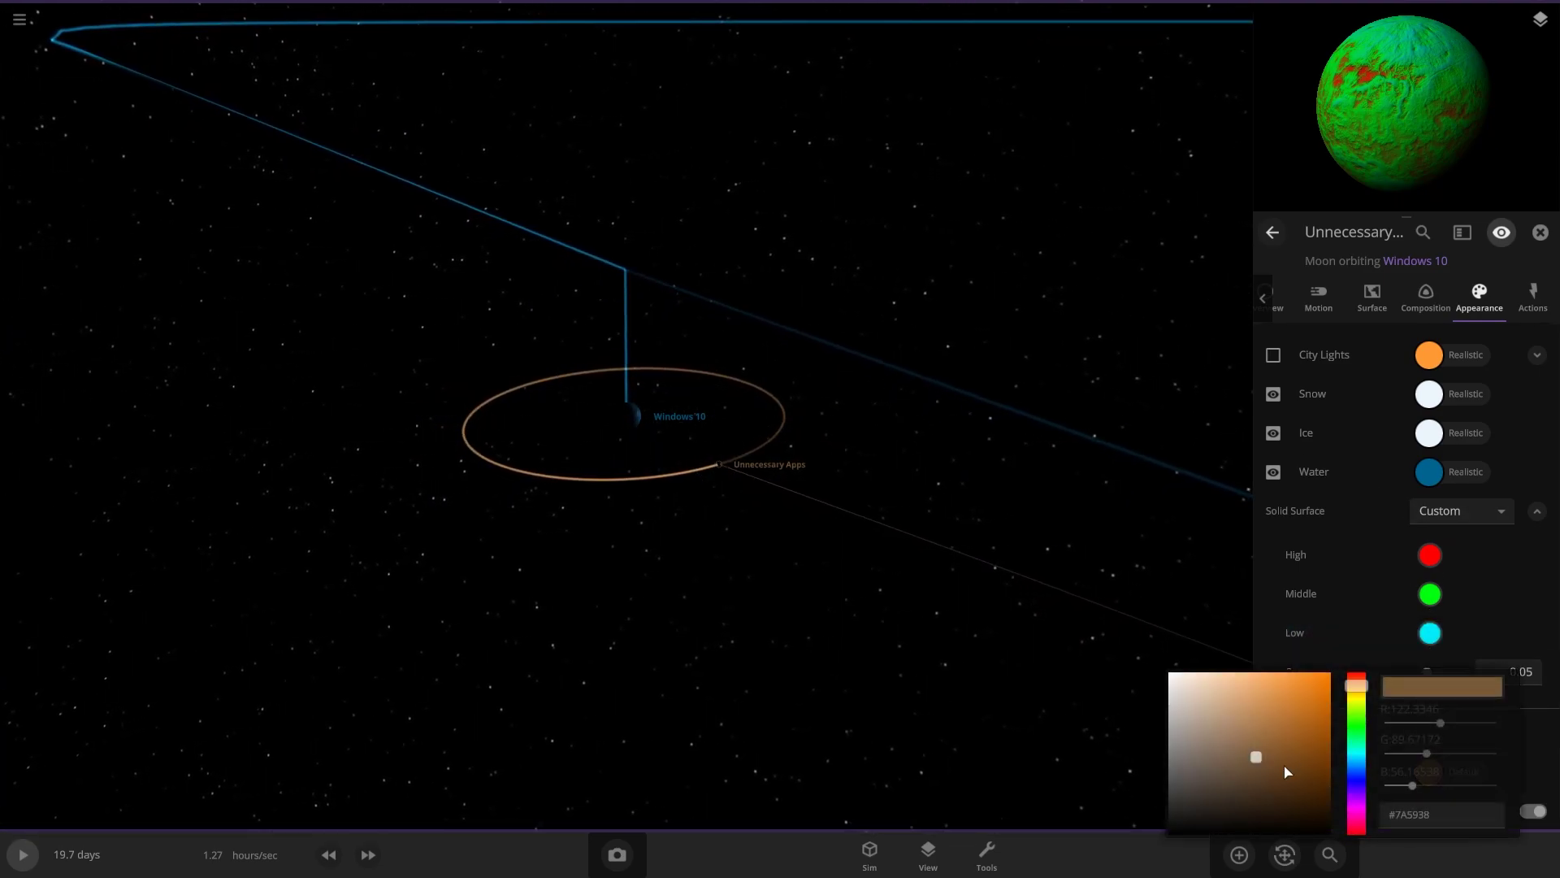
drag(1287, 772, 1357, 724)
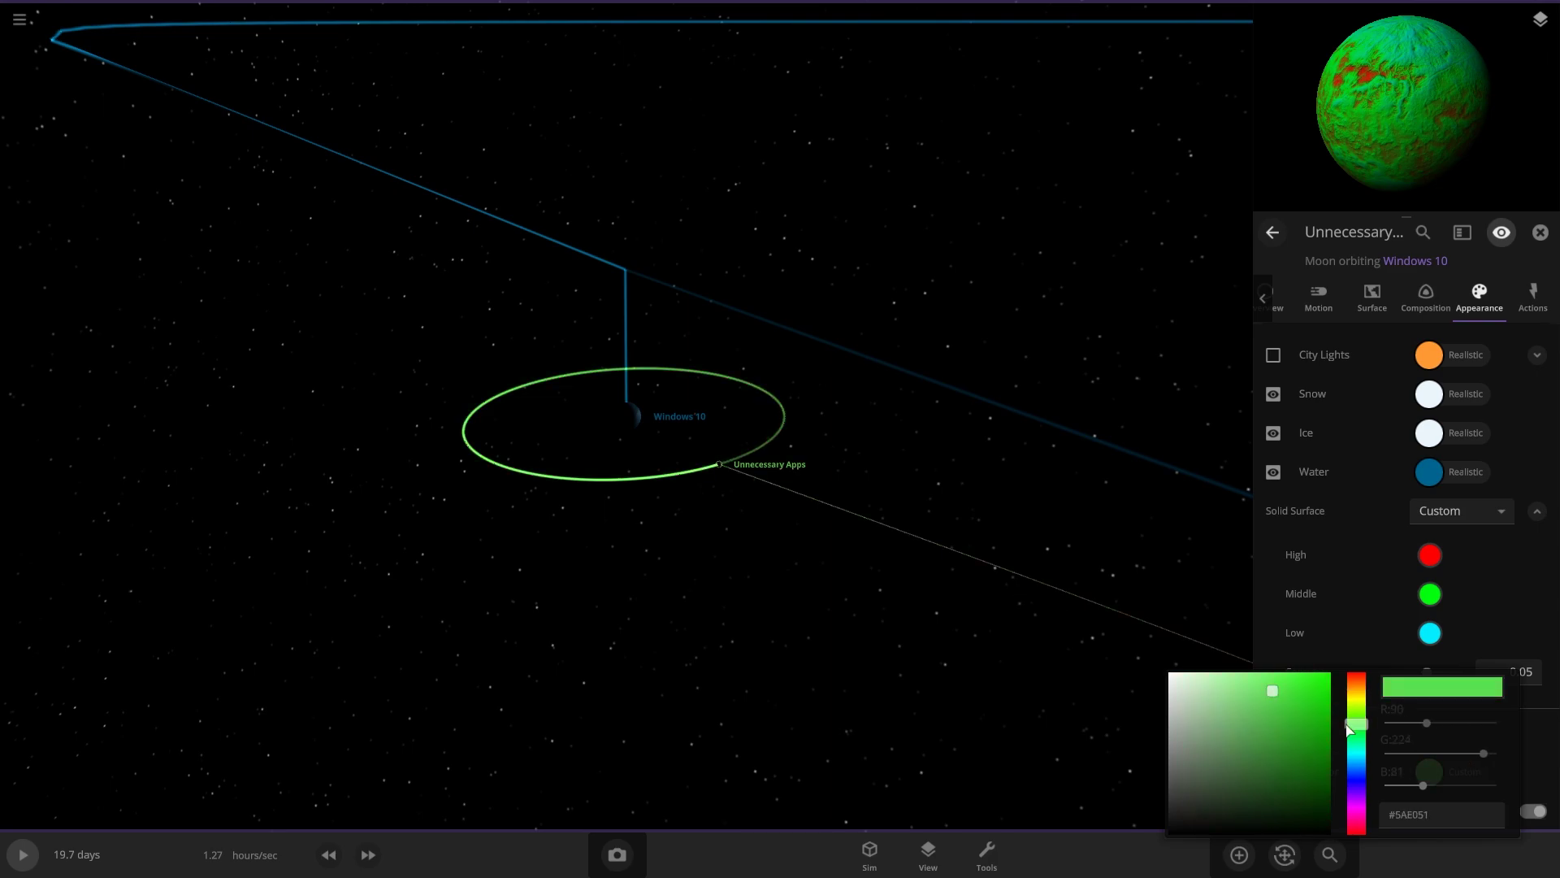
click(1311, 727)
- Add a Random Rocky Planet orbiting the Microsoft star between the orbits of Xbox and Windows 10
drag(1045, 613, 899, 602)
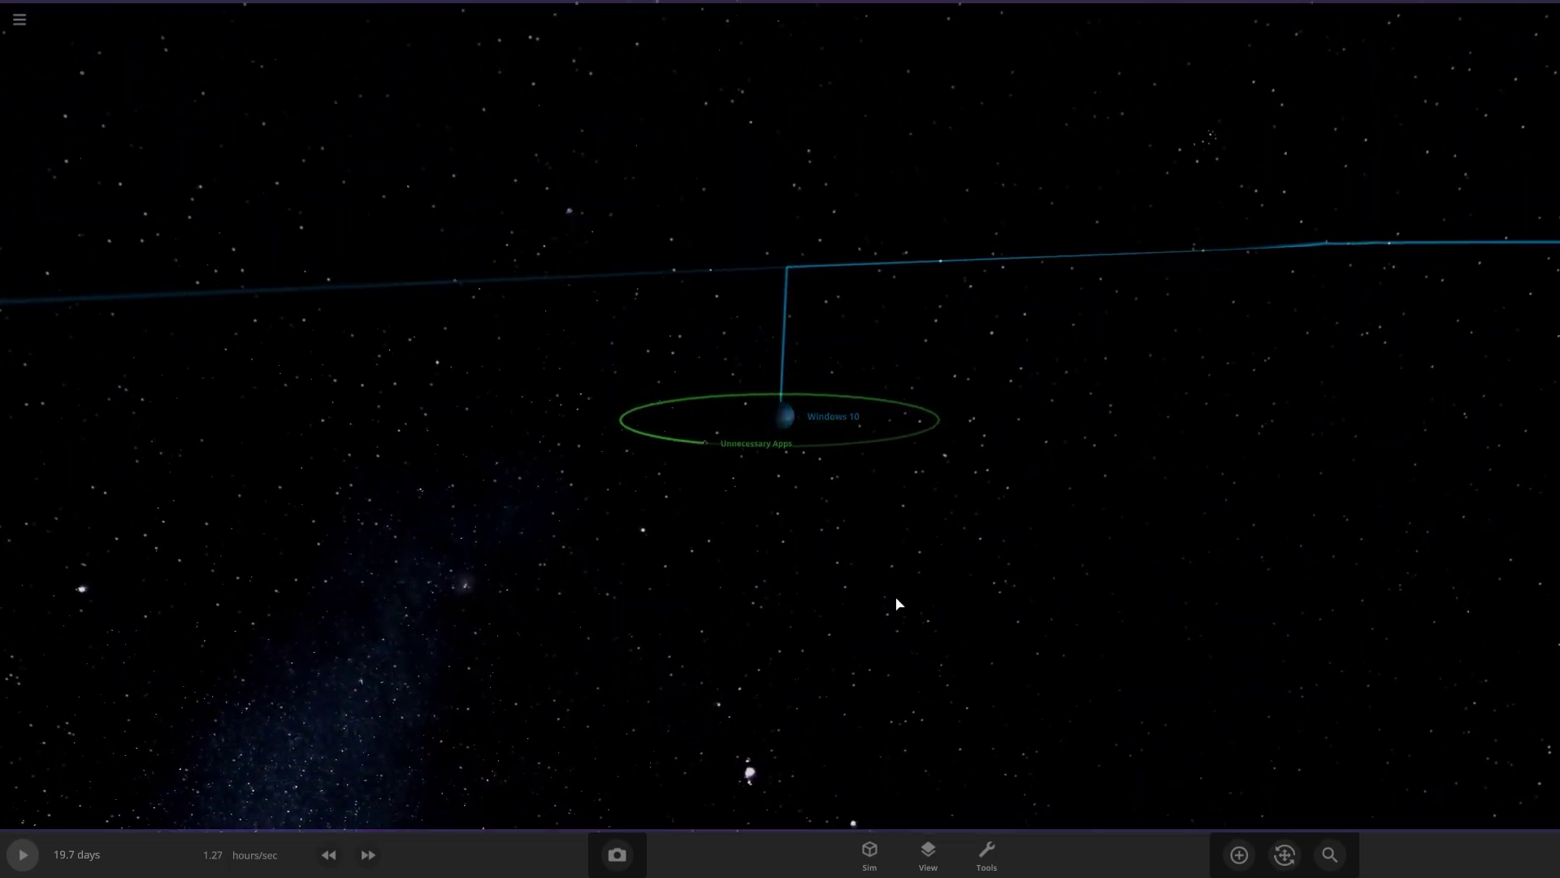
scroll(898, 599, up, 3)
scroll(804, 537, up, 3)
scroll(836, 599, down, 10)
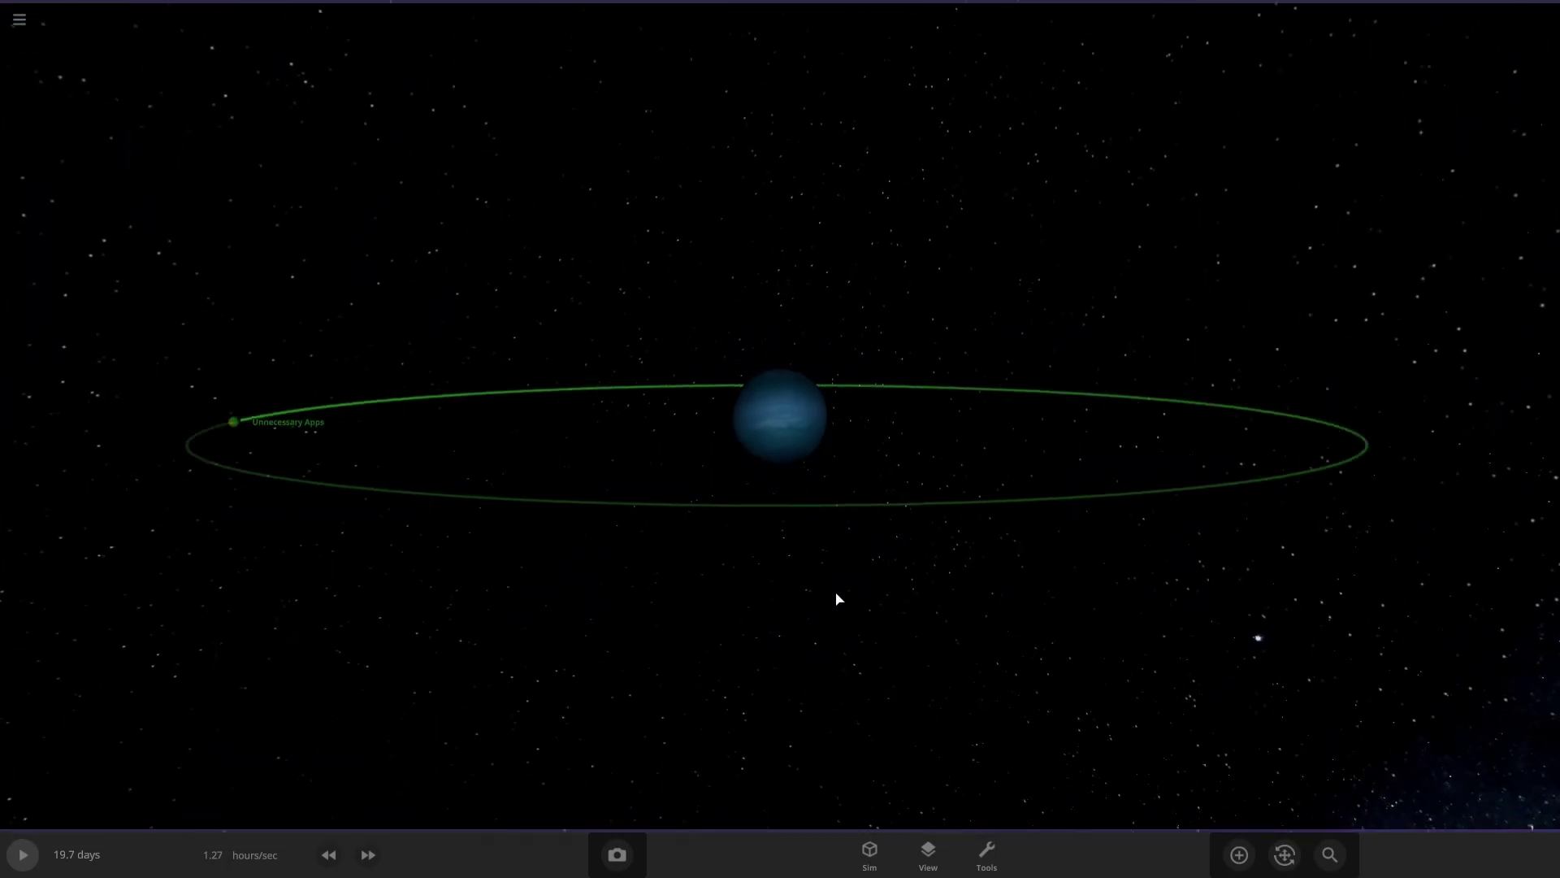
drag(842, 590, 947, 641)
scroll(947, 641, up, 3)
click(1239, 854)
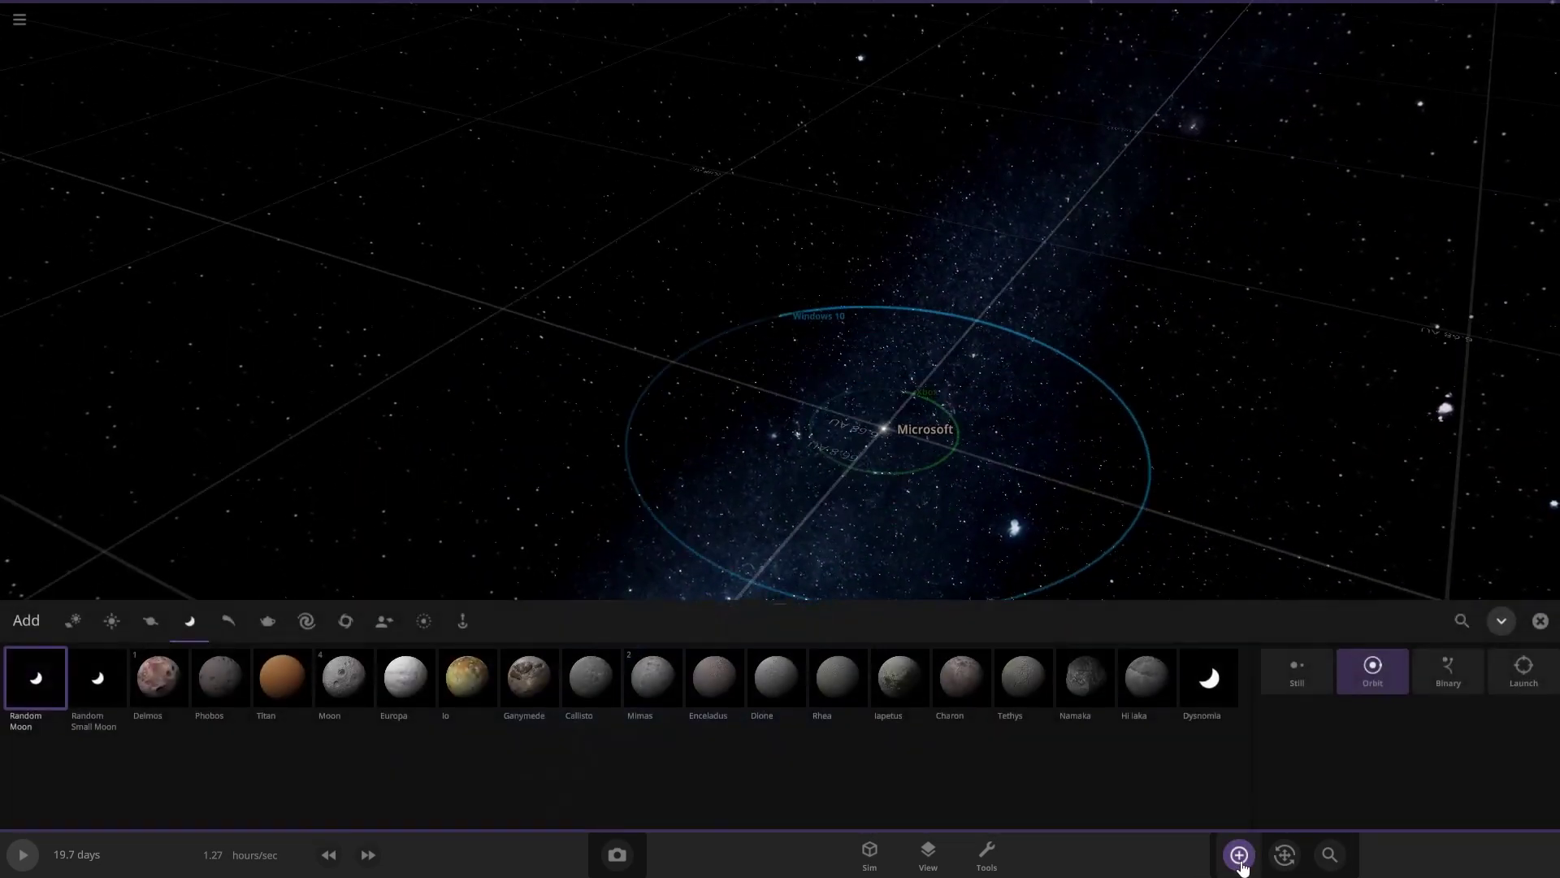
click(149, 619)
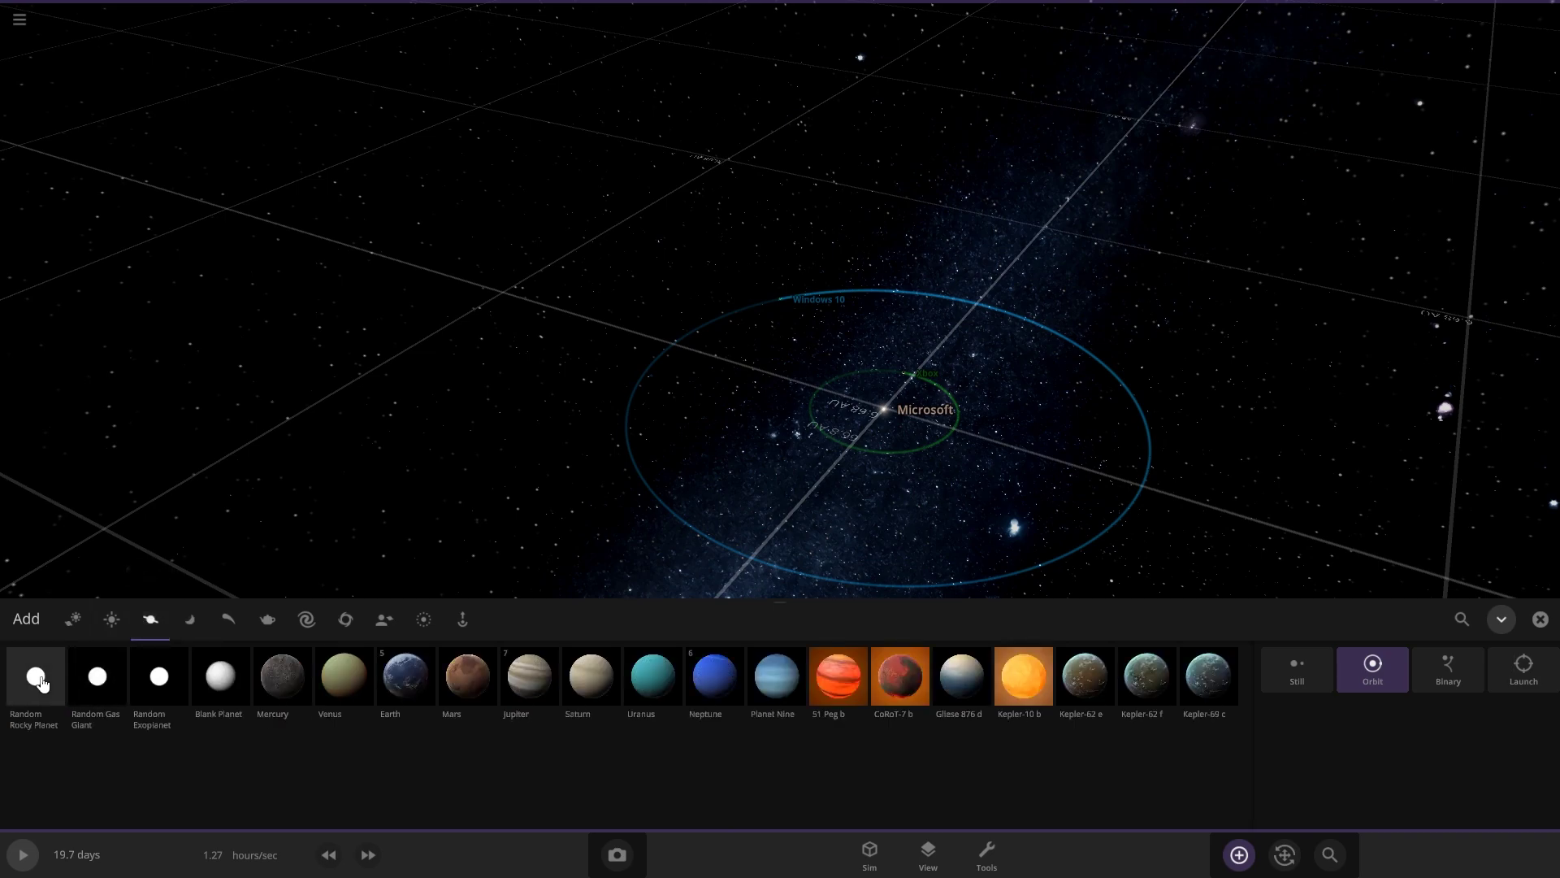
click(803, 483)
- Rename the new rocky planet Mojang
click(806, 632)
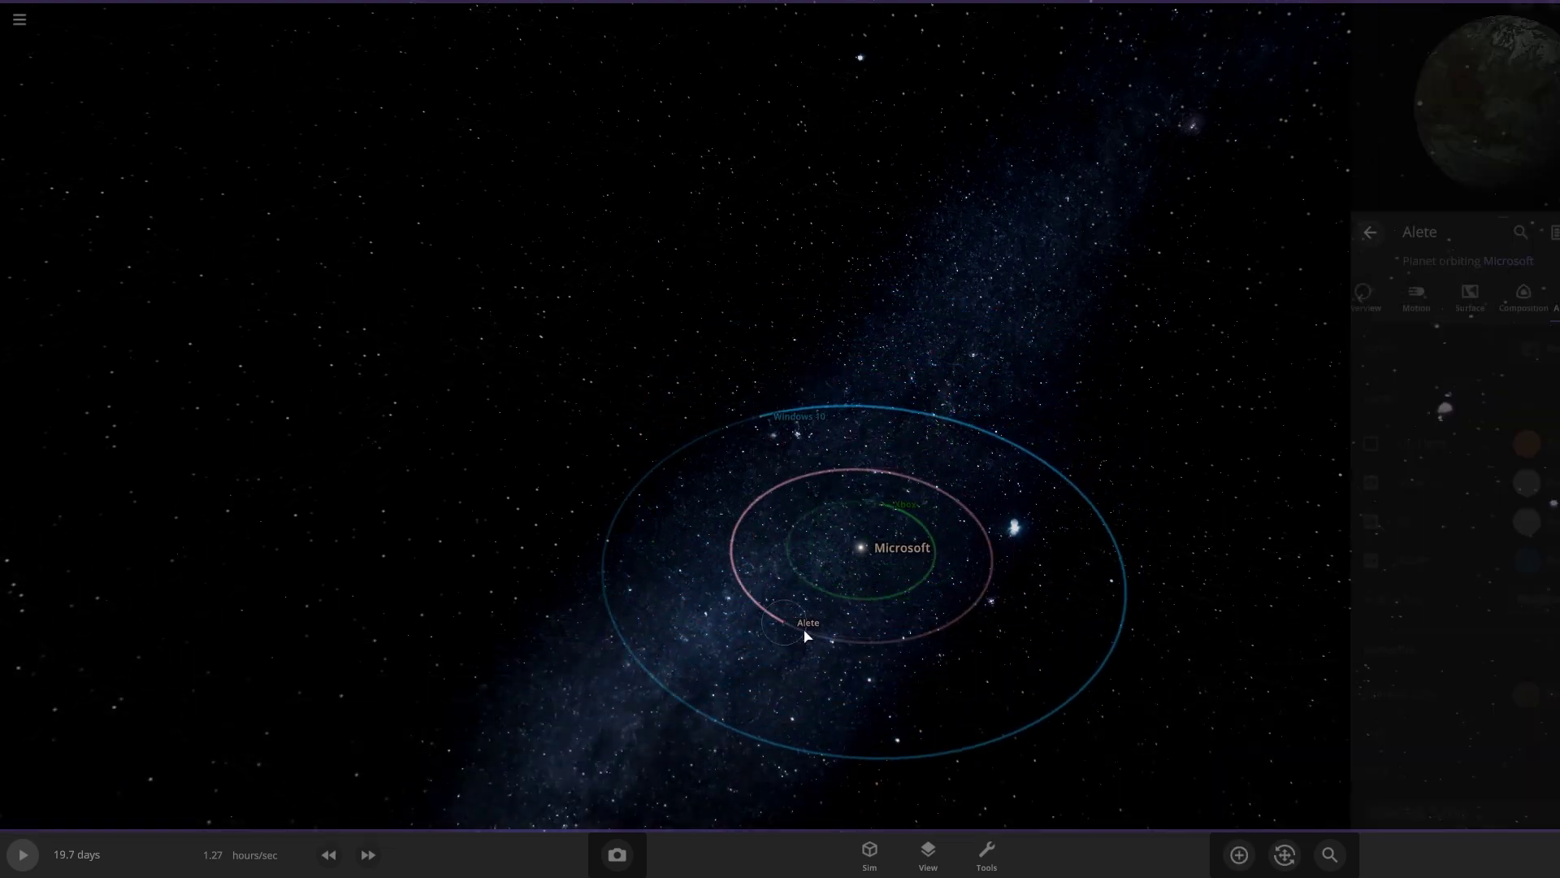
click(1290, 302)
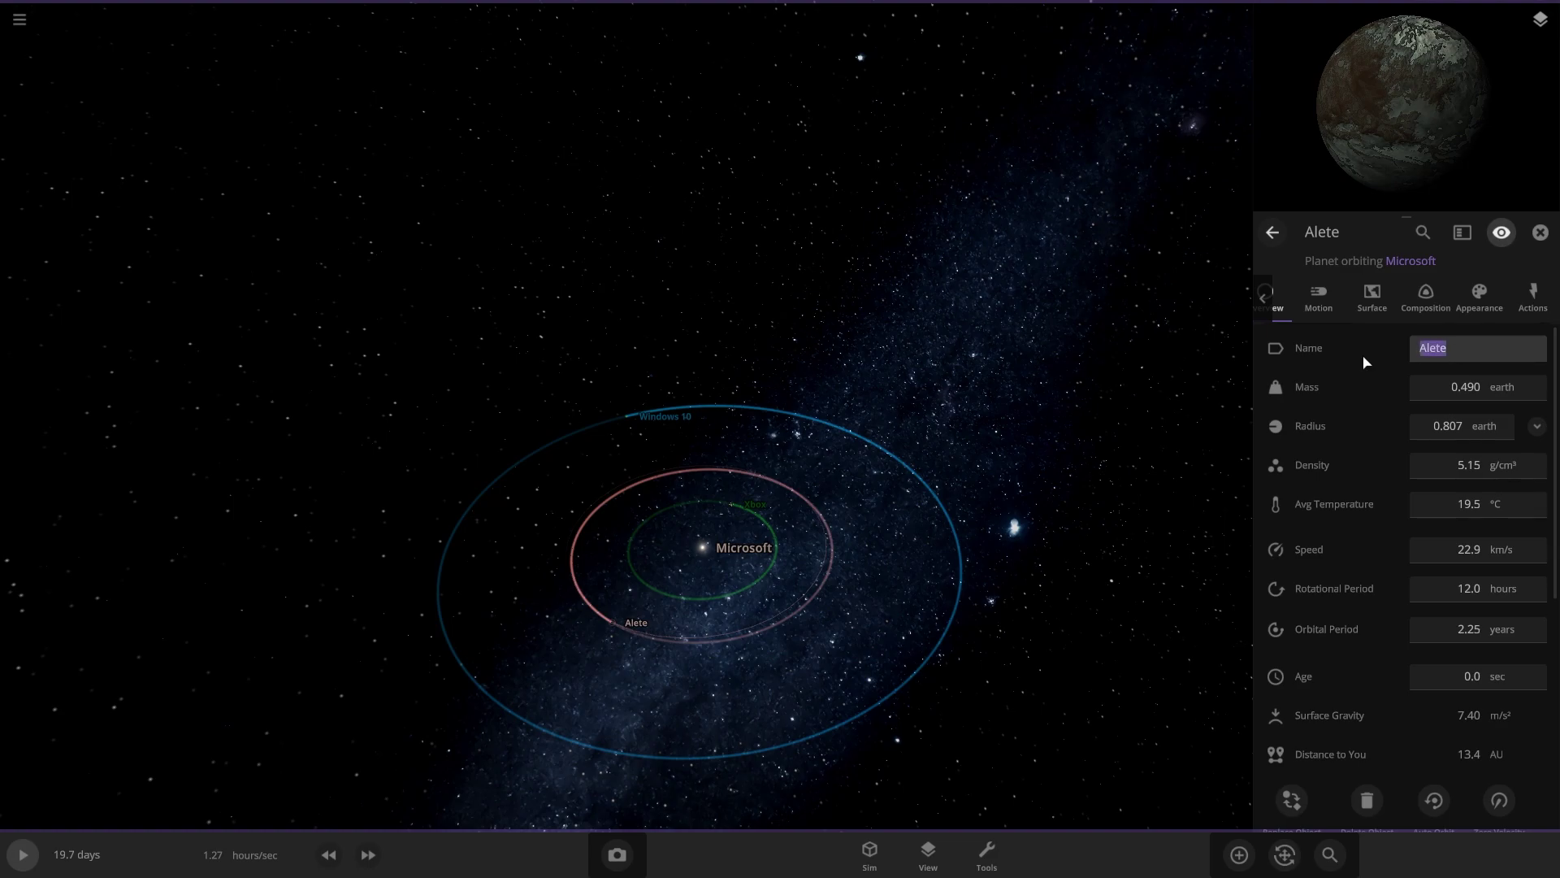
text(Mojang)
key(Return)
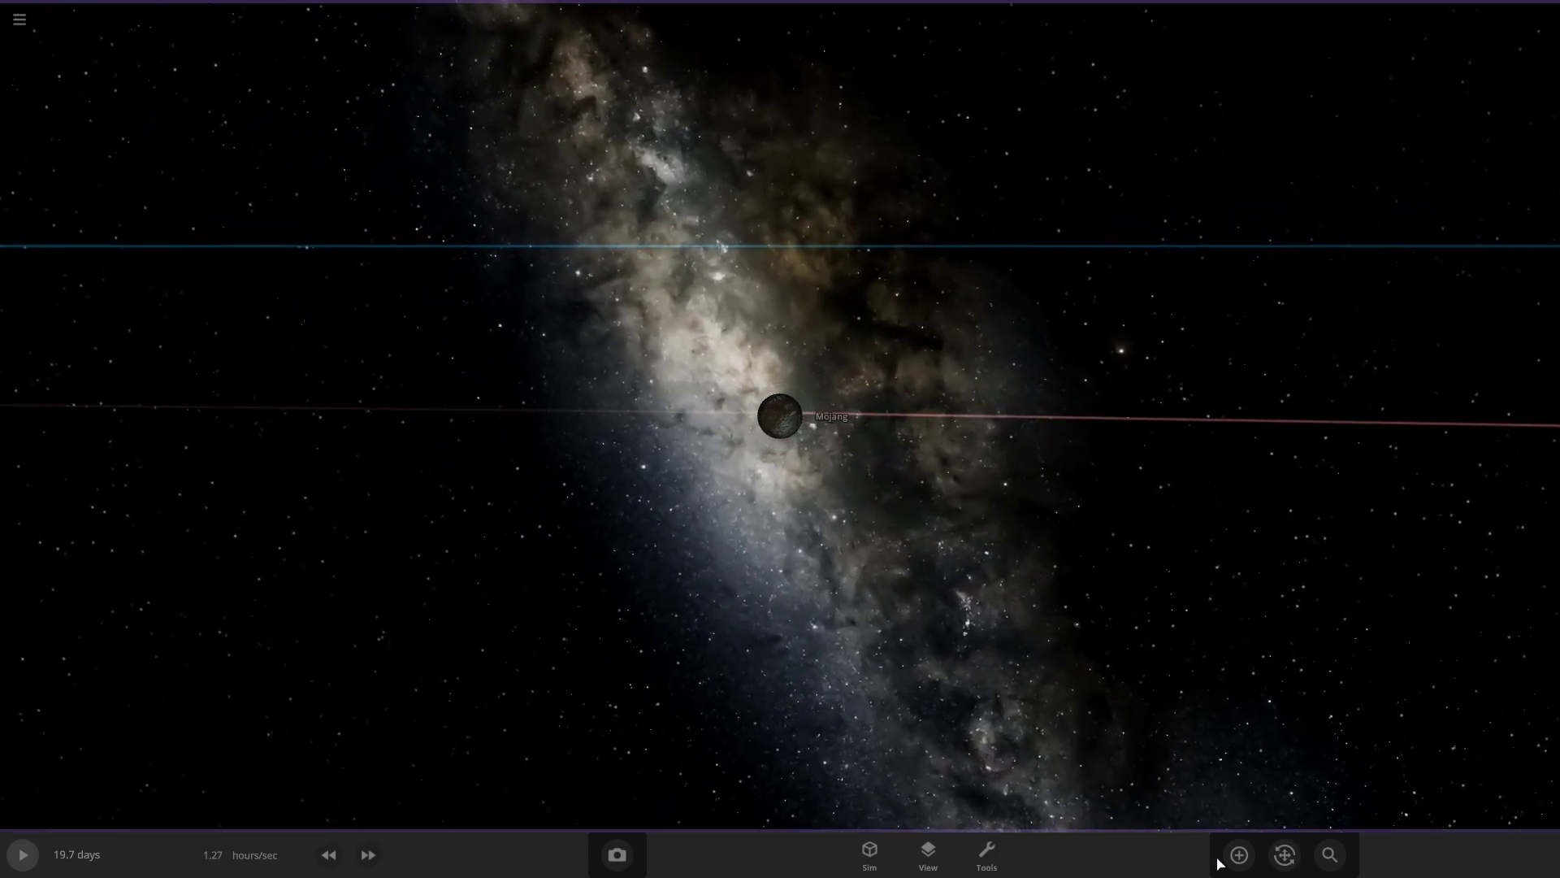
- Place the custom RP_Minecraft World object in orbit around Mojang
click(1239, 854)
click(1239, 854)
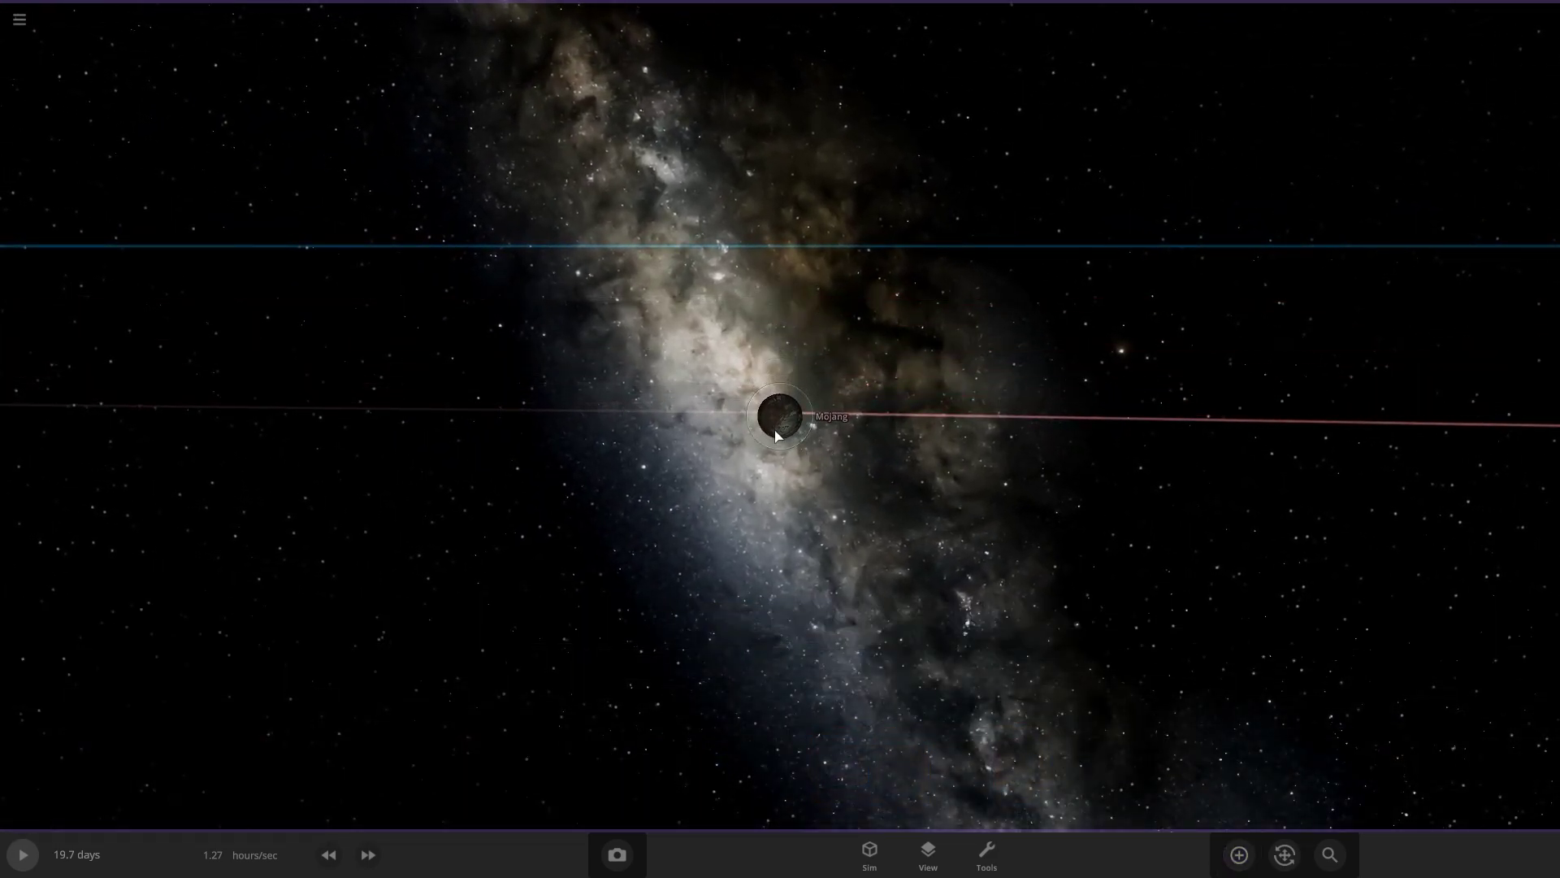
click(1239, 854)
click(378, 625)
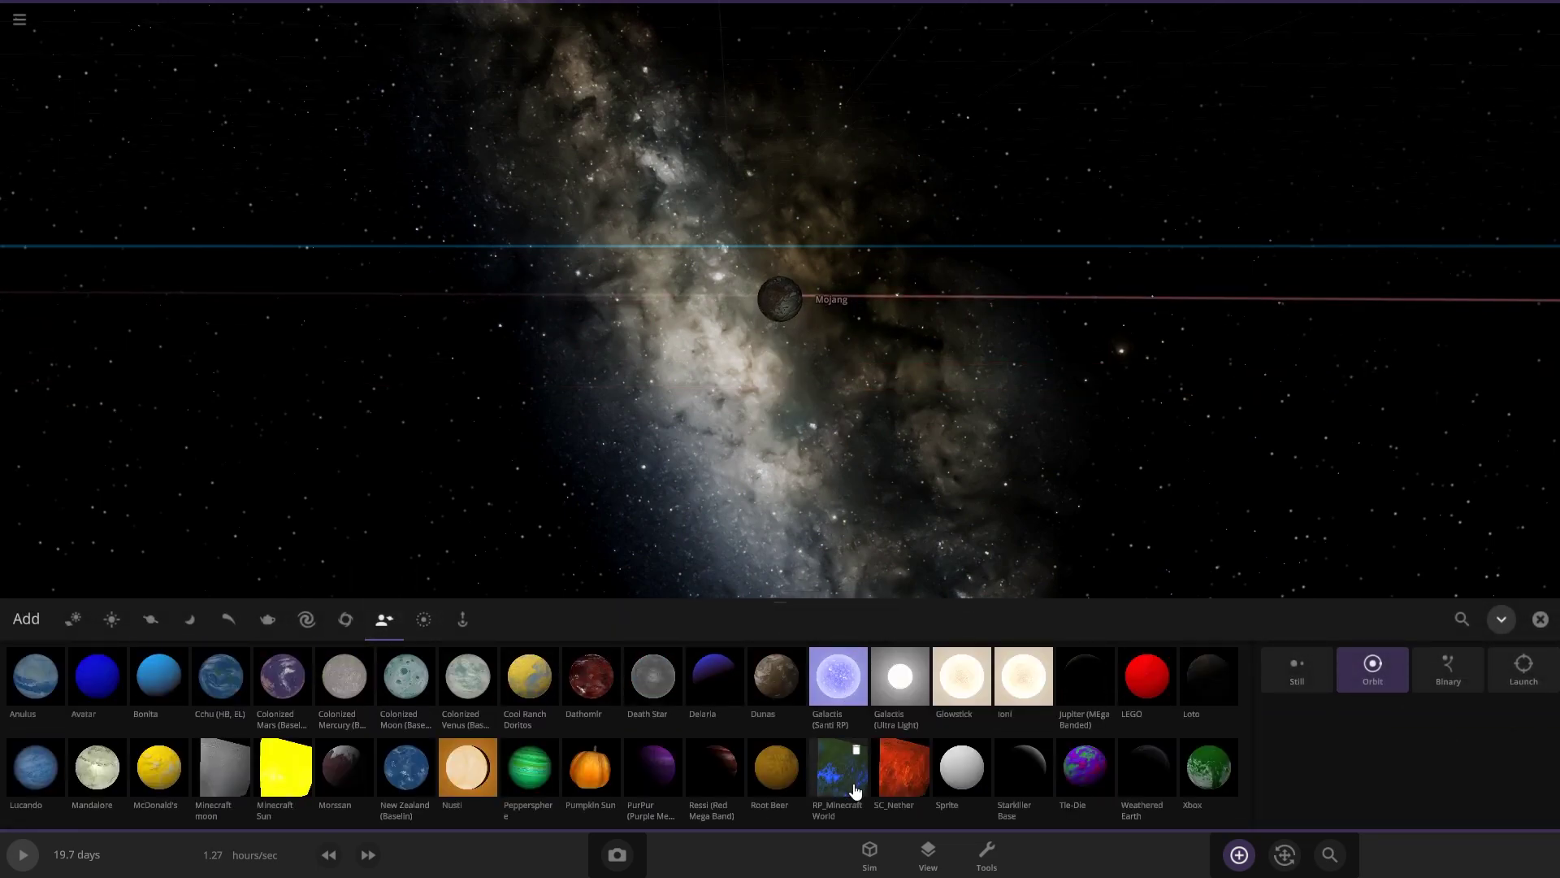
key(space)
scroll(1040, 361, down, 6)
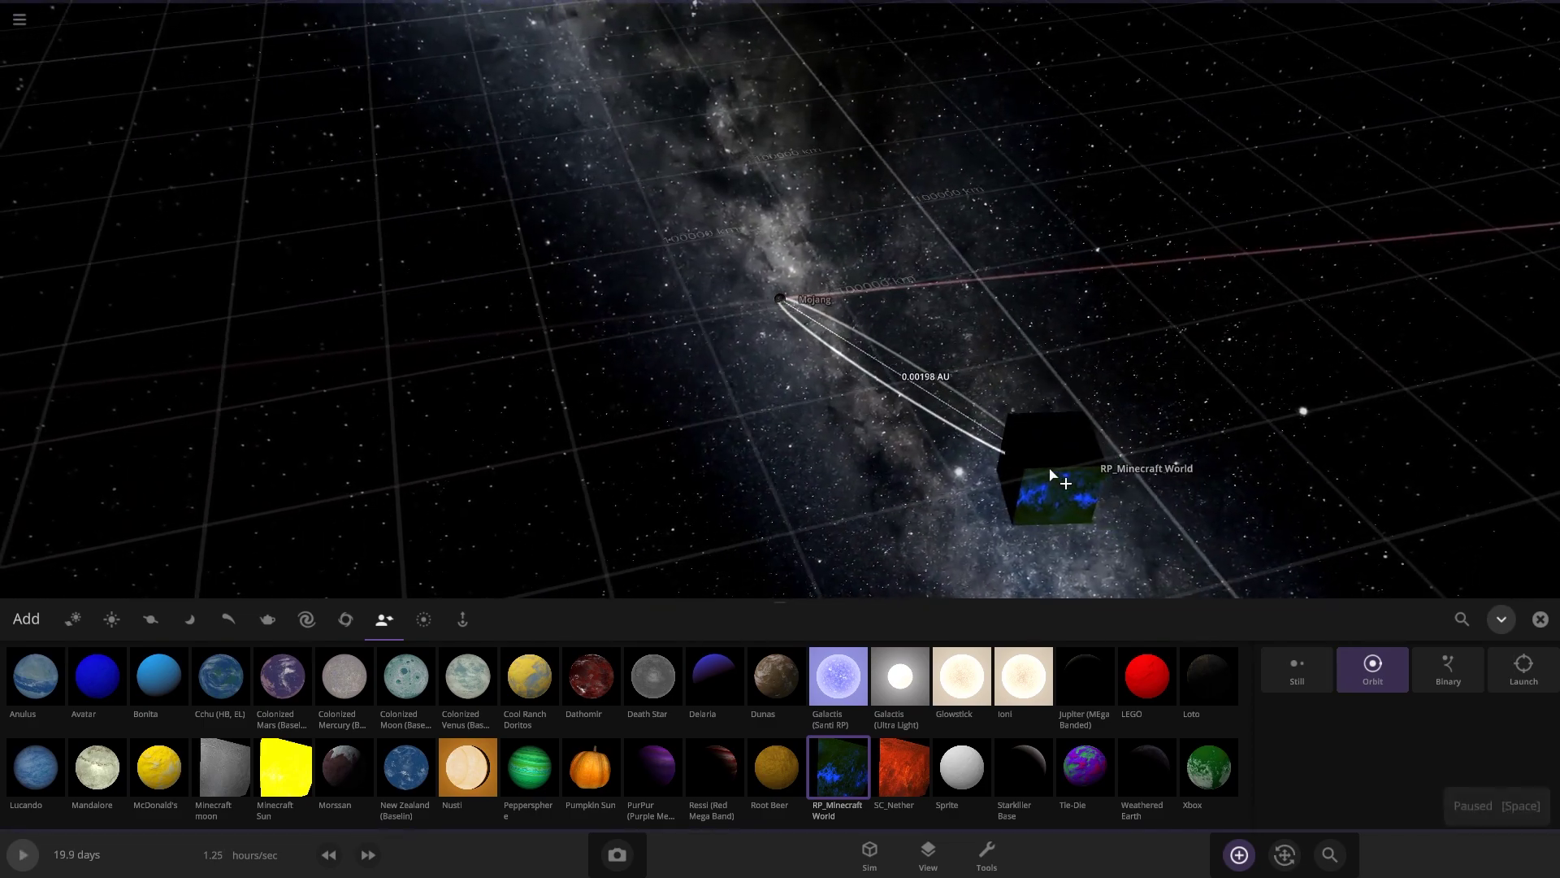
key(space)
scroll(1097, 447, down, 5)
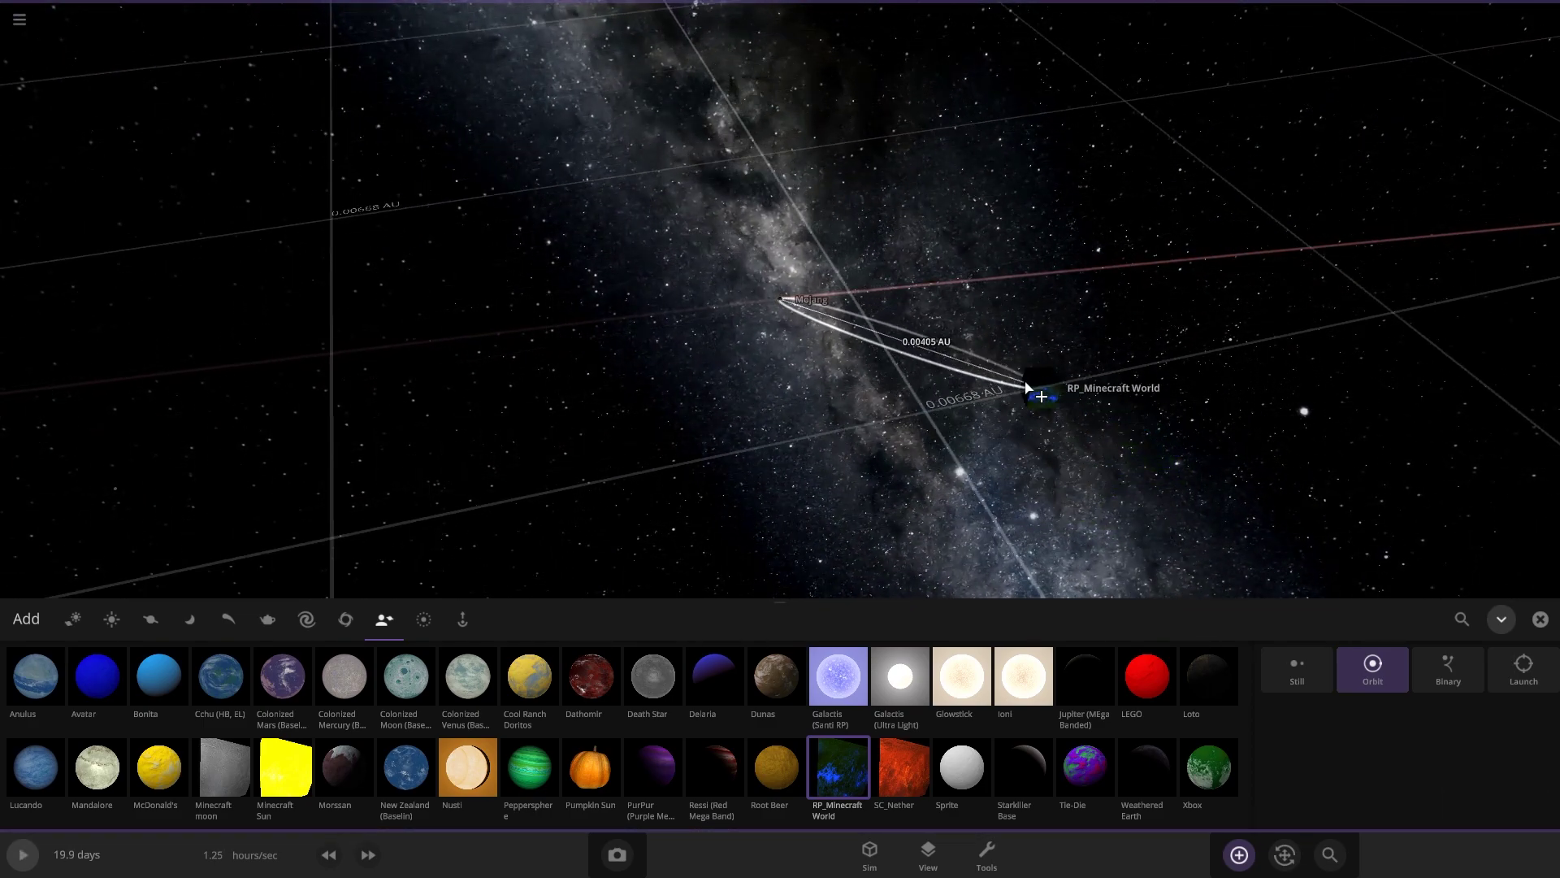
scroll(1012, 383, up, 3)
scroll(1033, 350, down, 2)
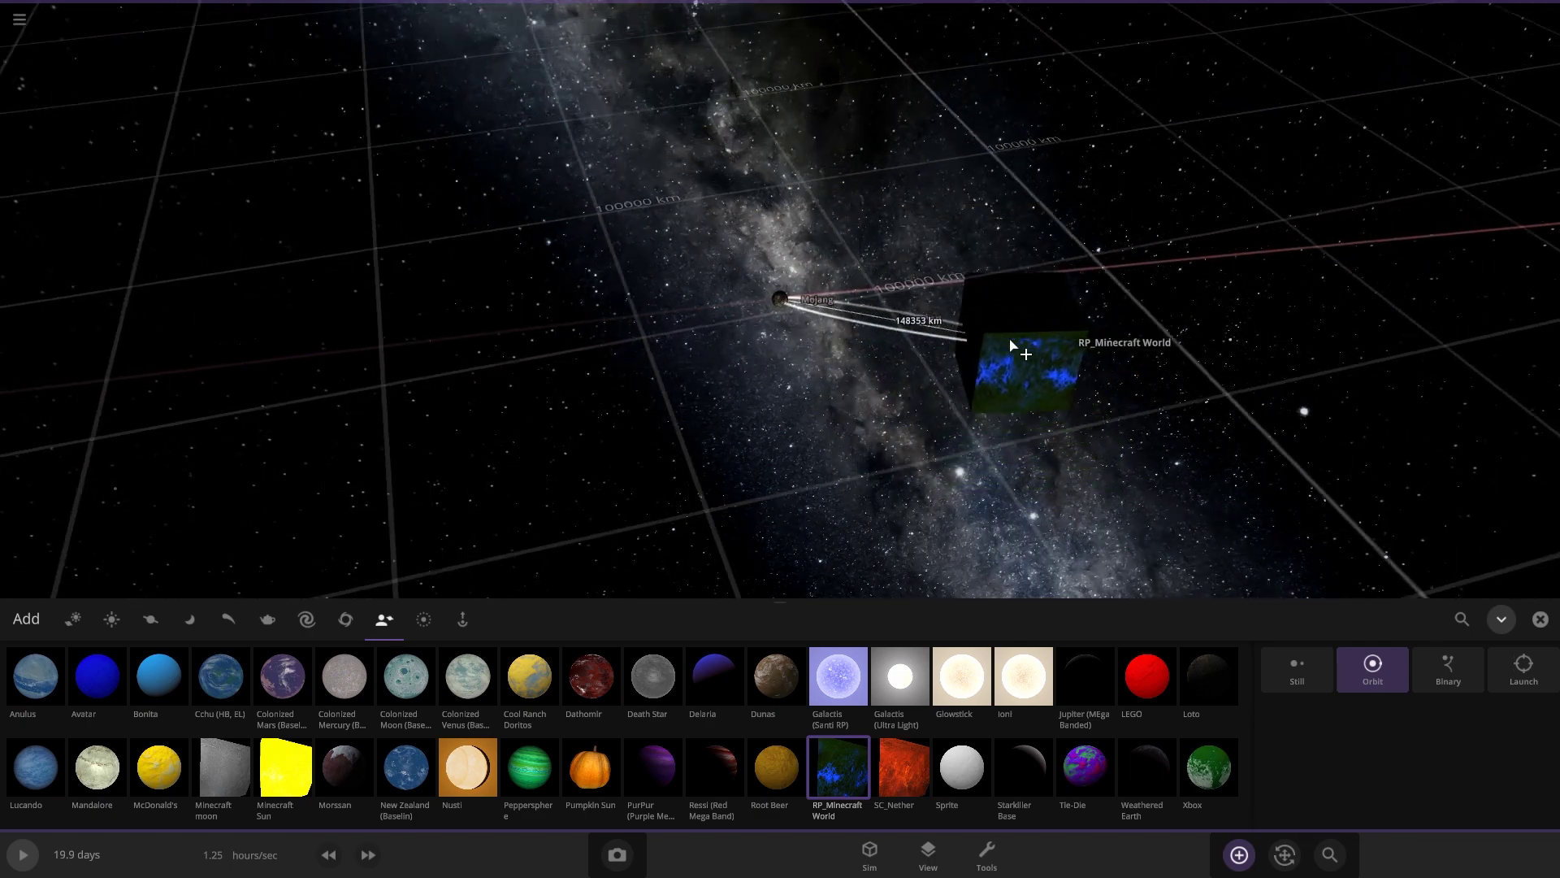
click(1043, 333)
- Scale RP_Minecraft World's radius down tenfold to 0.463 earth and run the simulation
click(1024, 499)
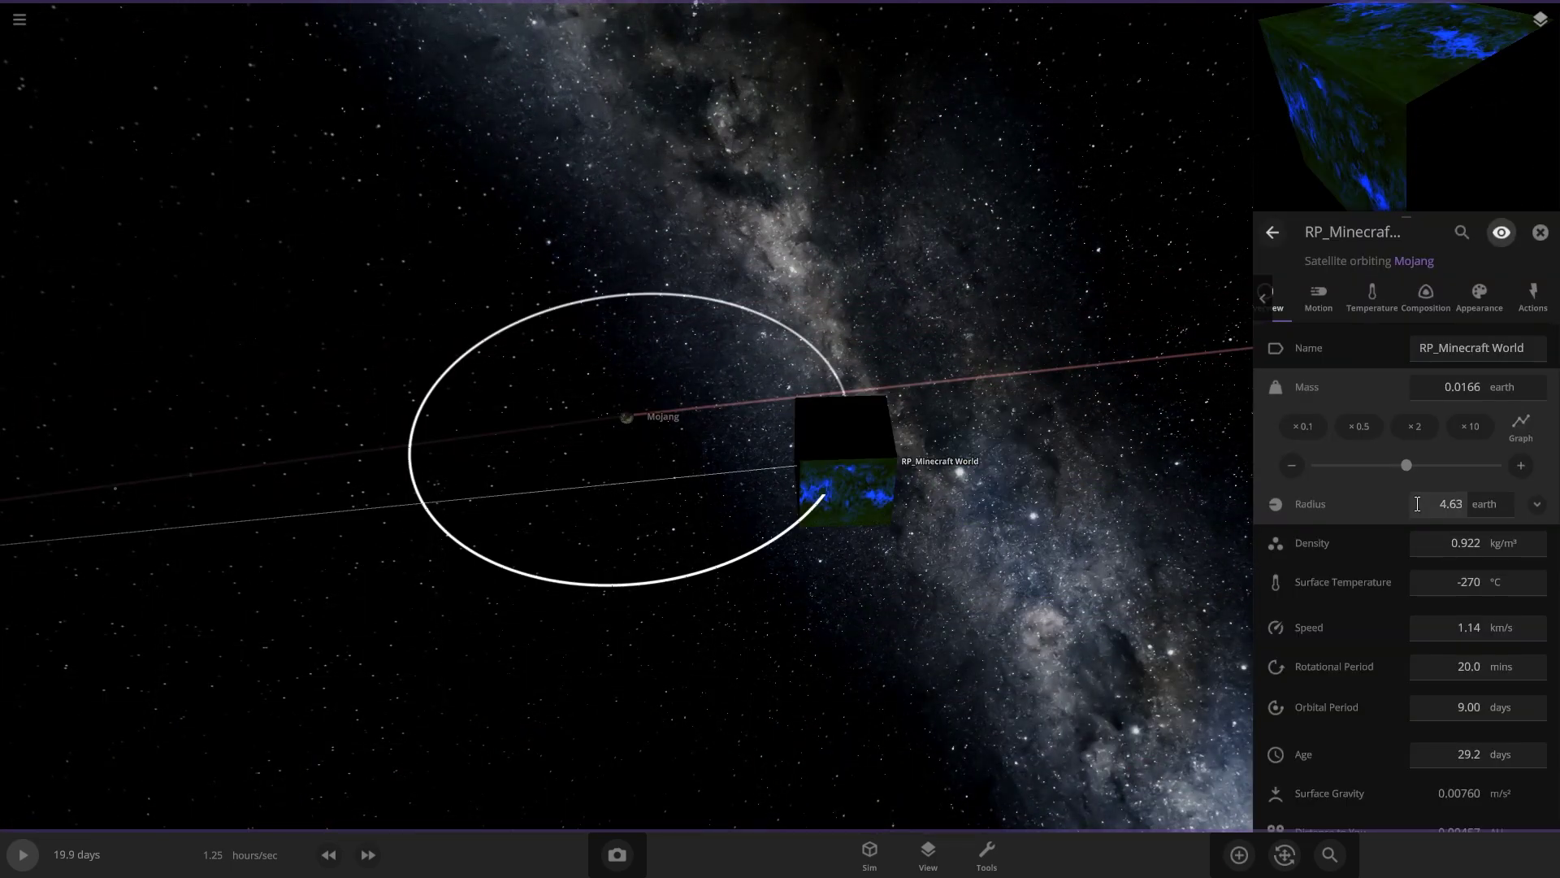
click(1438, 504)
click(1316, 474)
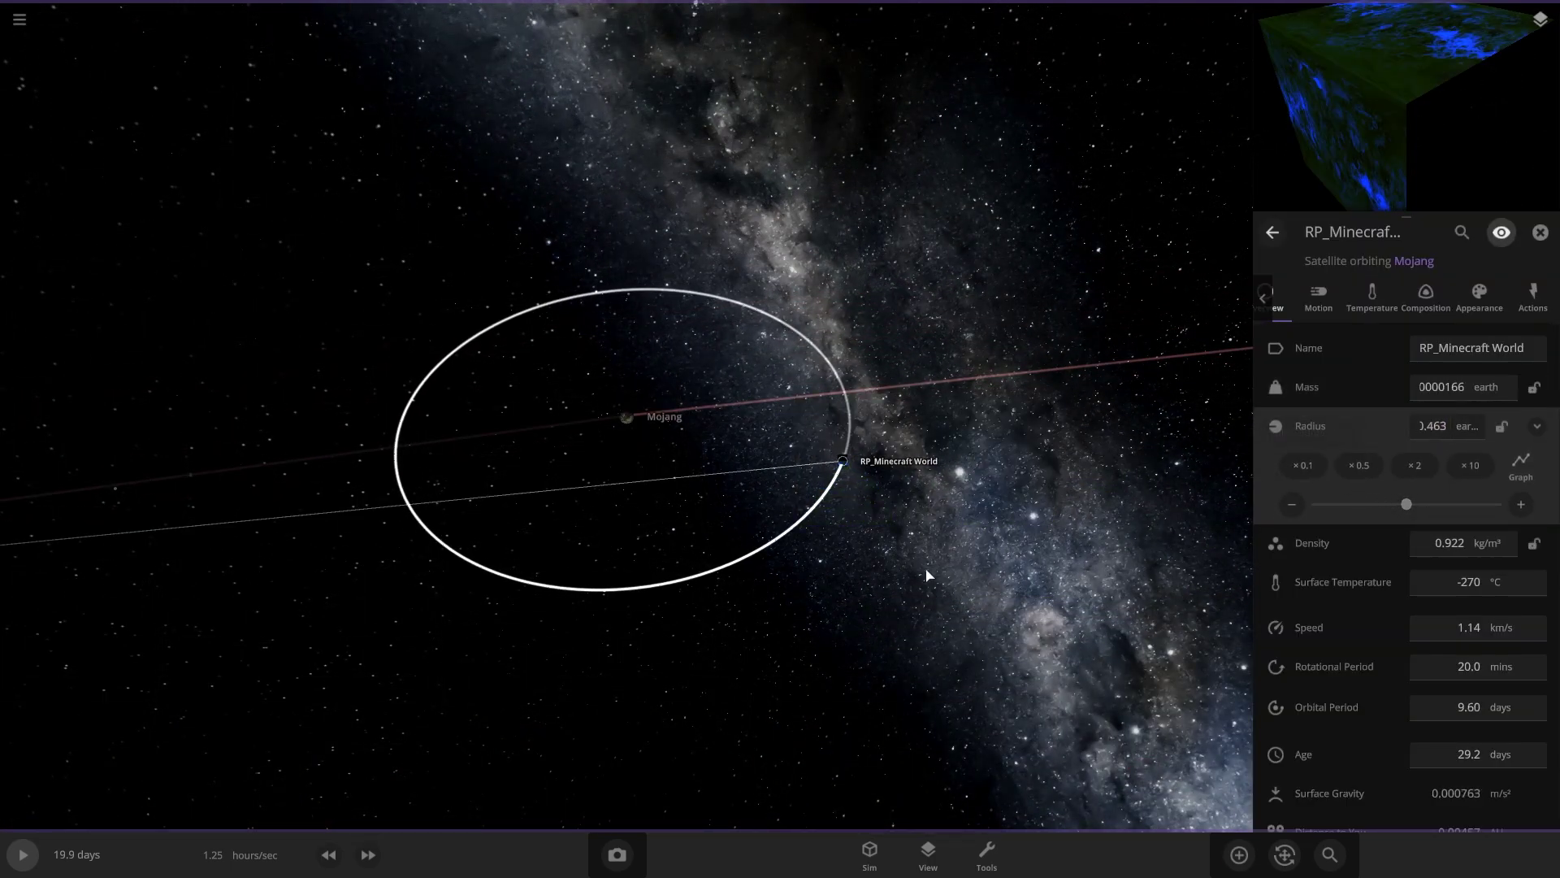
key(space)
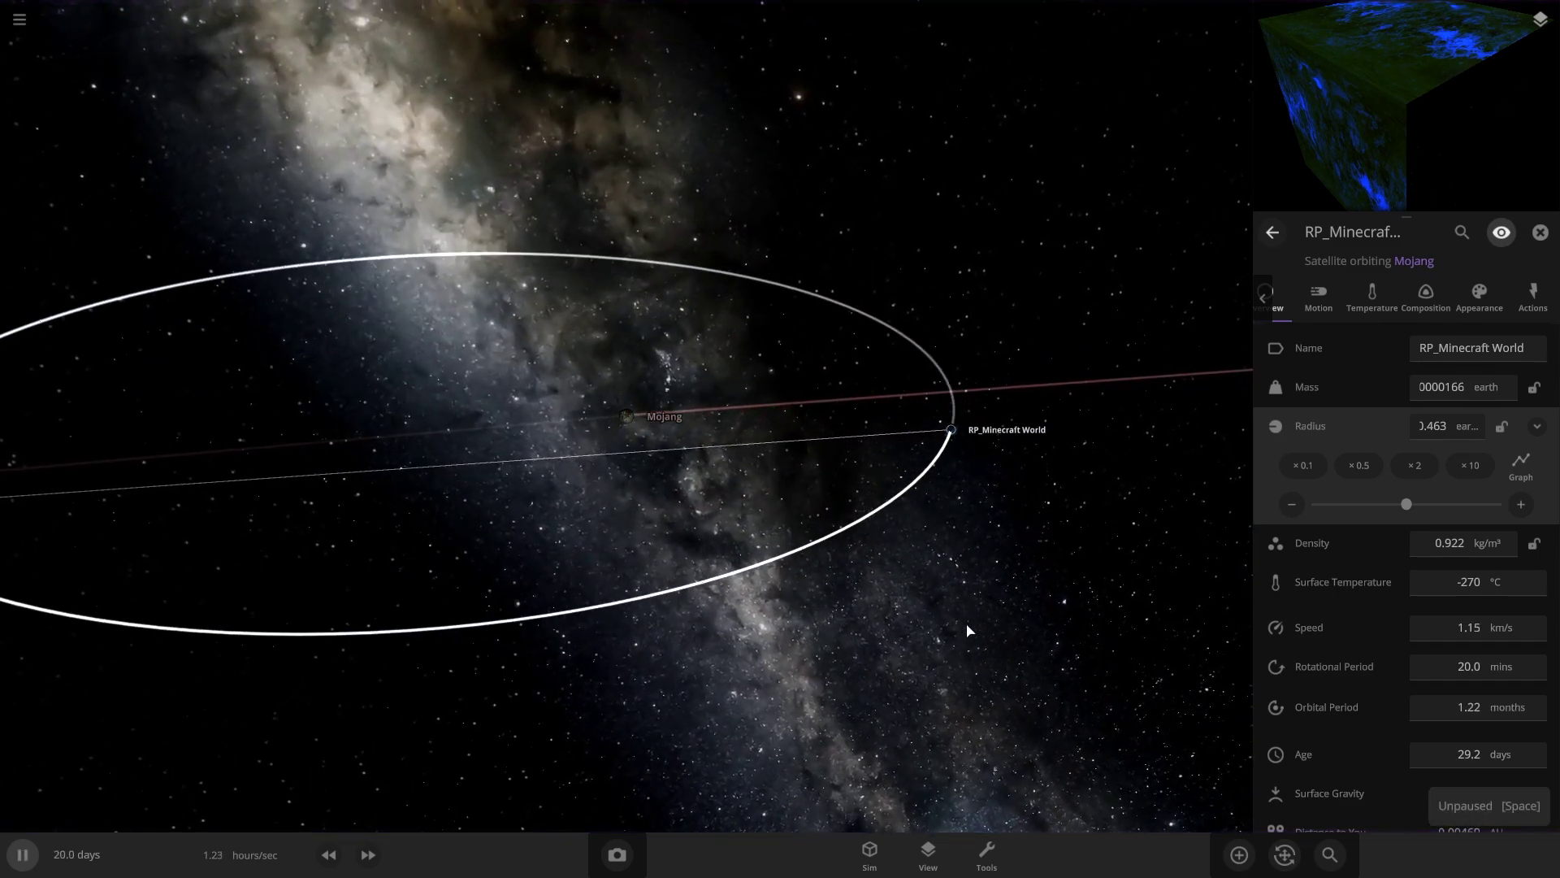
- Raise RP_Minecraft World's mass to 0.0530 earth and run the simulation briefly to test its orbit
click(1462, 389)
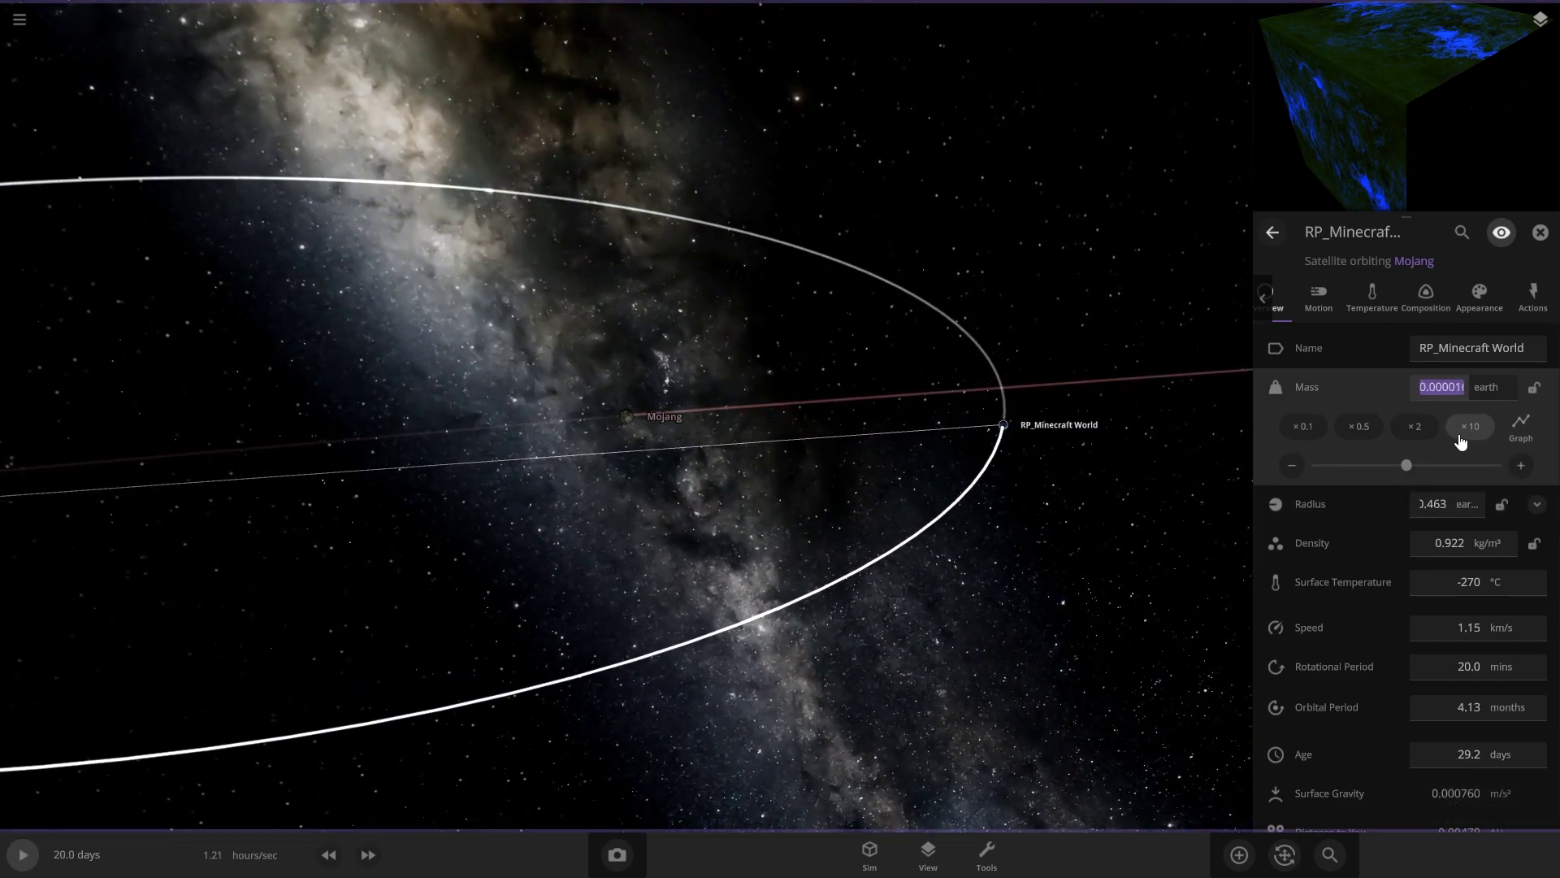
click(1471, 427)
click(1471, 426)
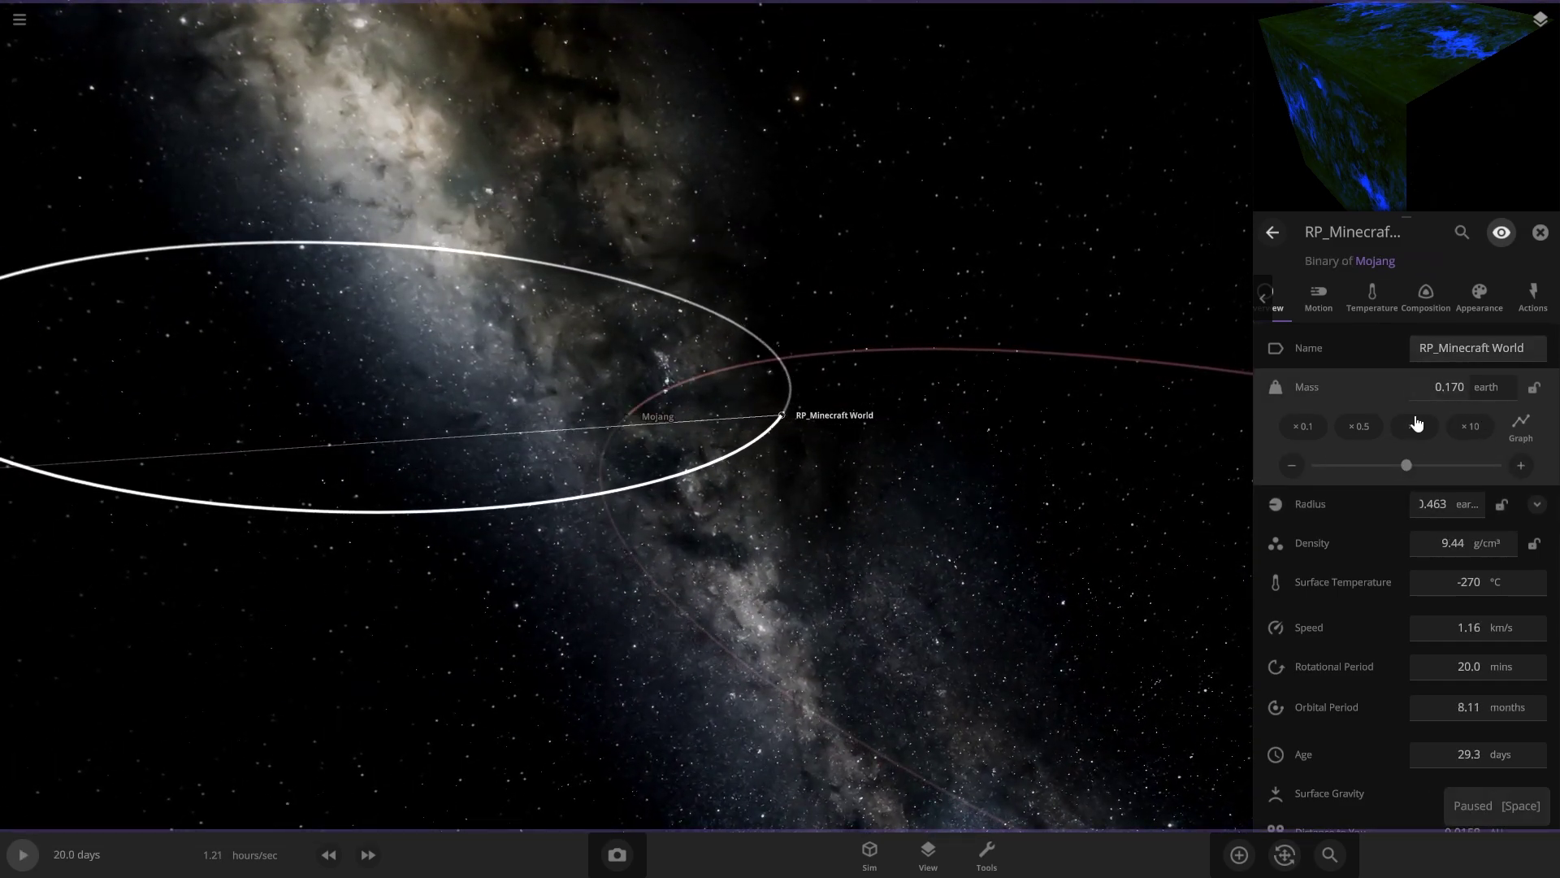
click(979, 477)
key(space)
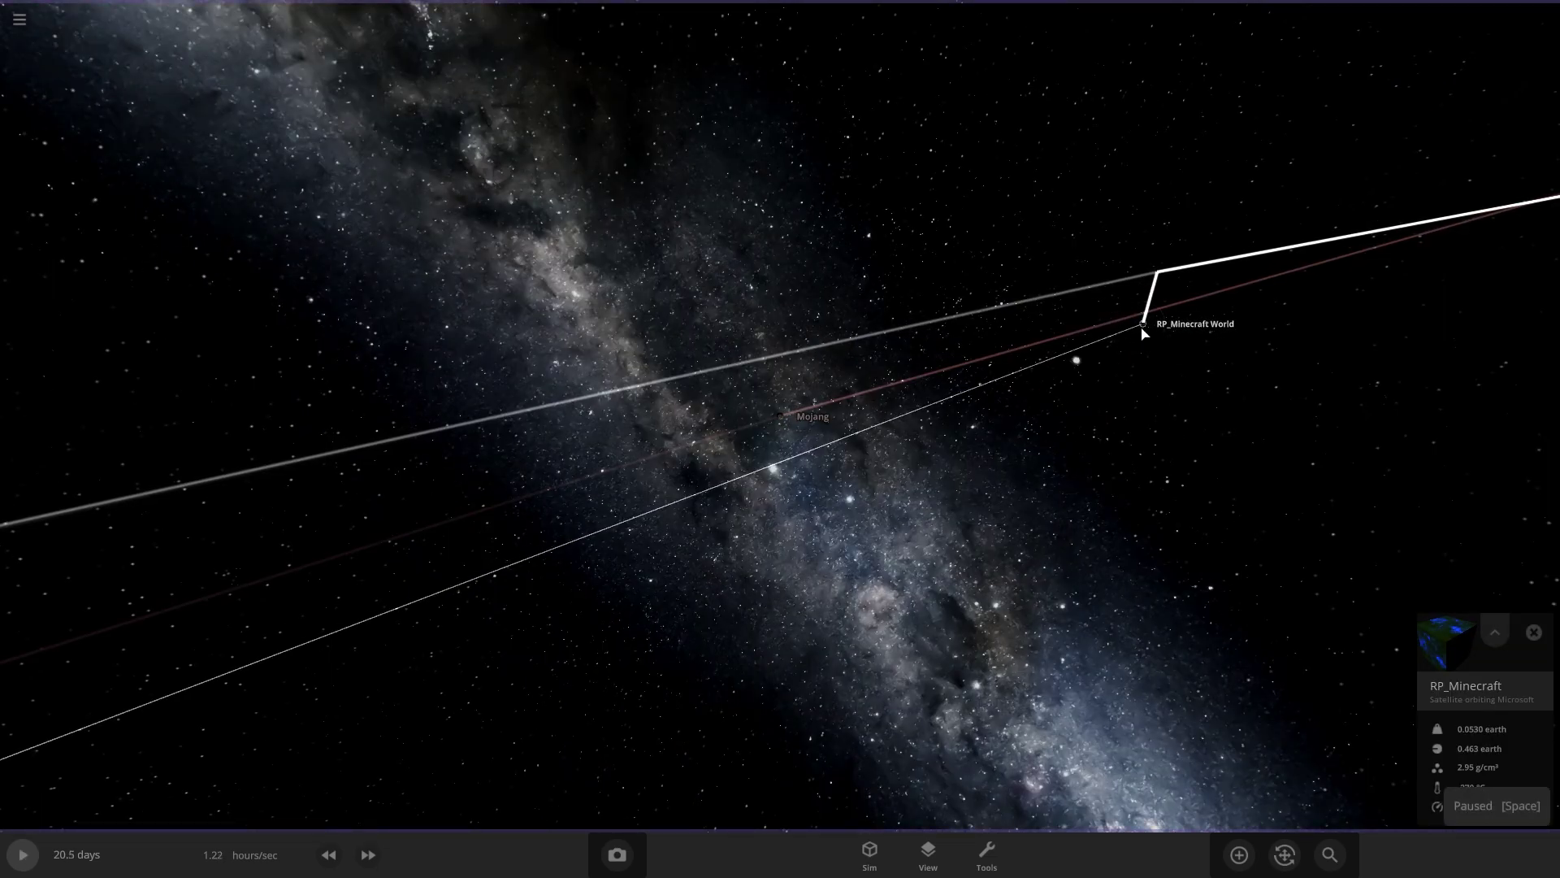
- Try to fix RP_Minecraft World's orbit around Mojang with Auto Orbit
click(1285, 855)
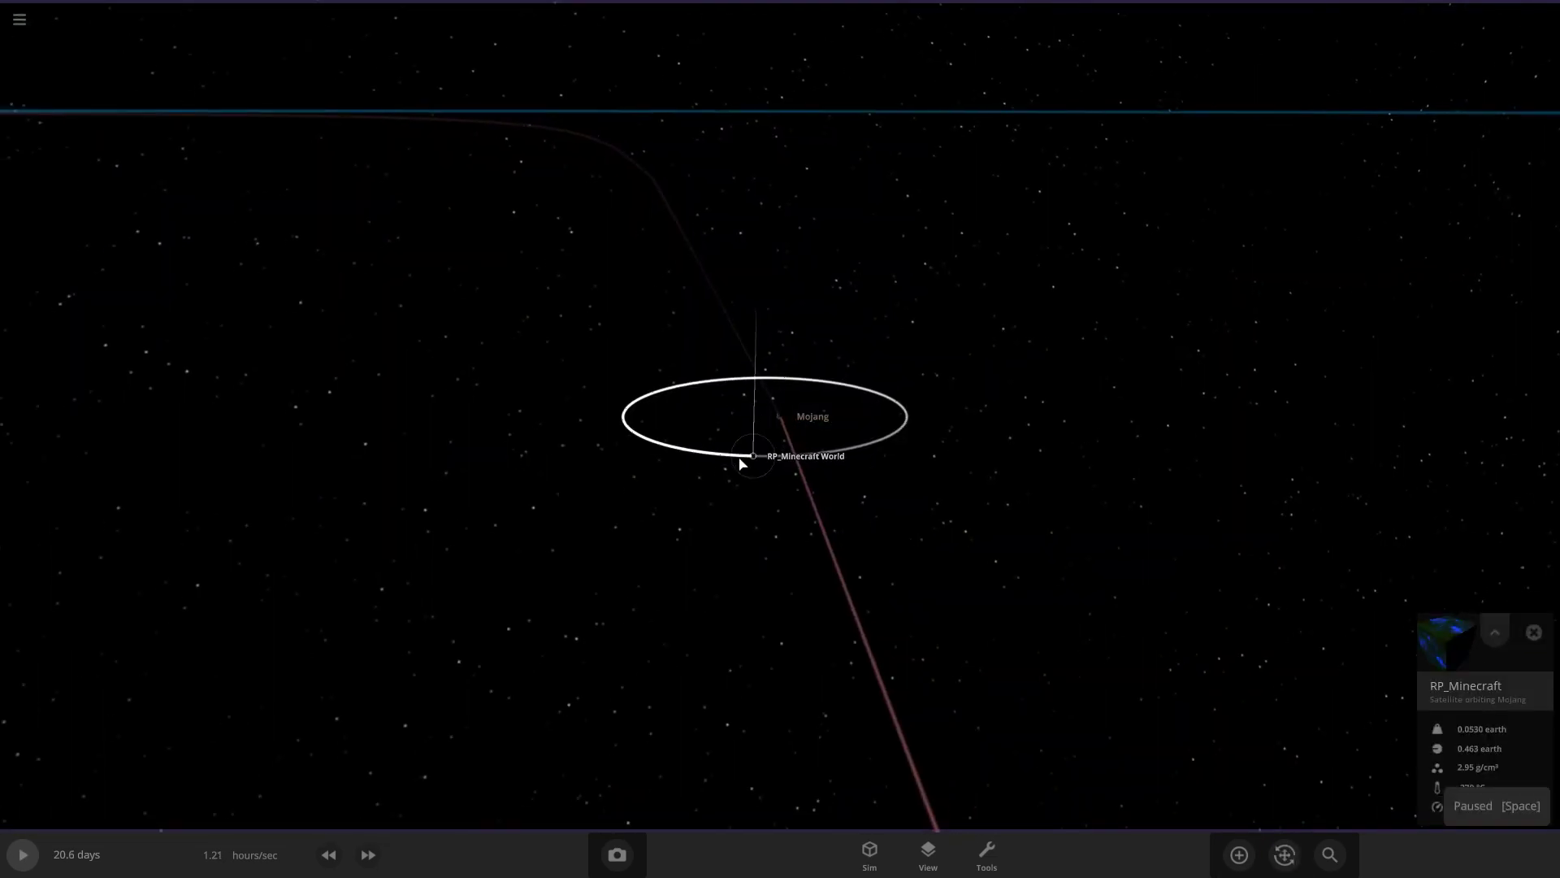
click(741, 464)
click(1458, 302)
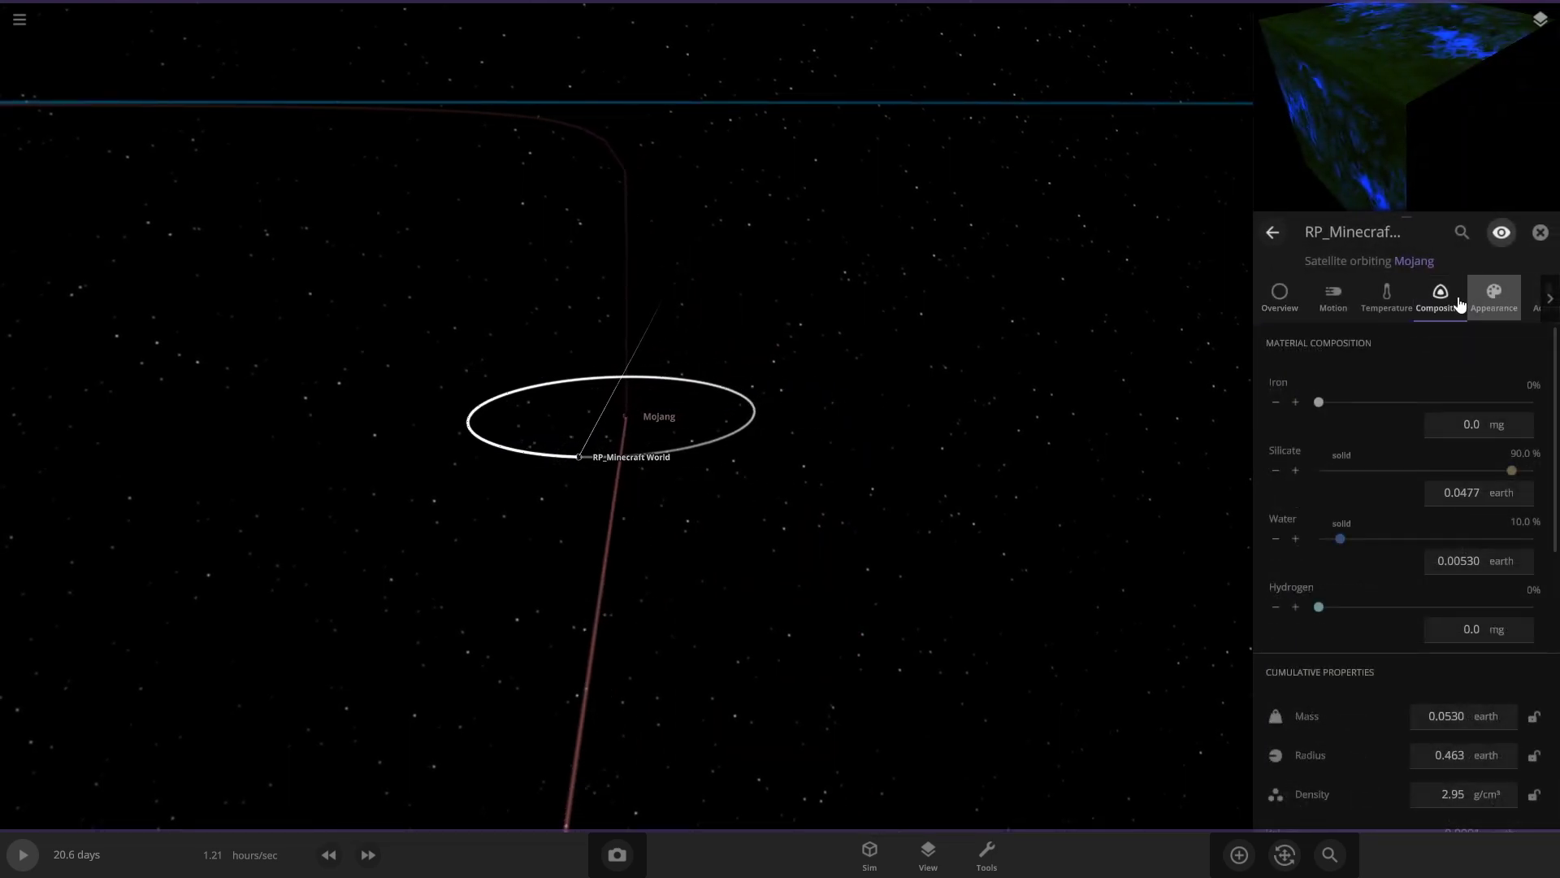
click(1316, 305)
scroll(1312, 741, down, 10)
click(1282, 782)
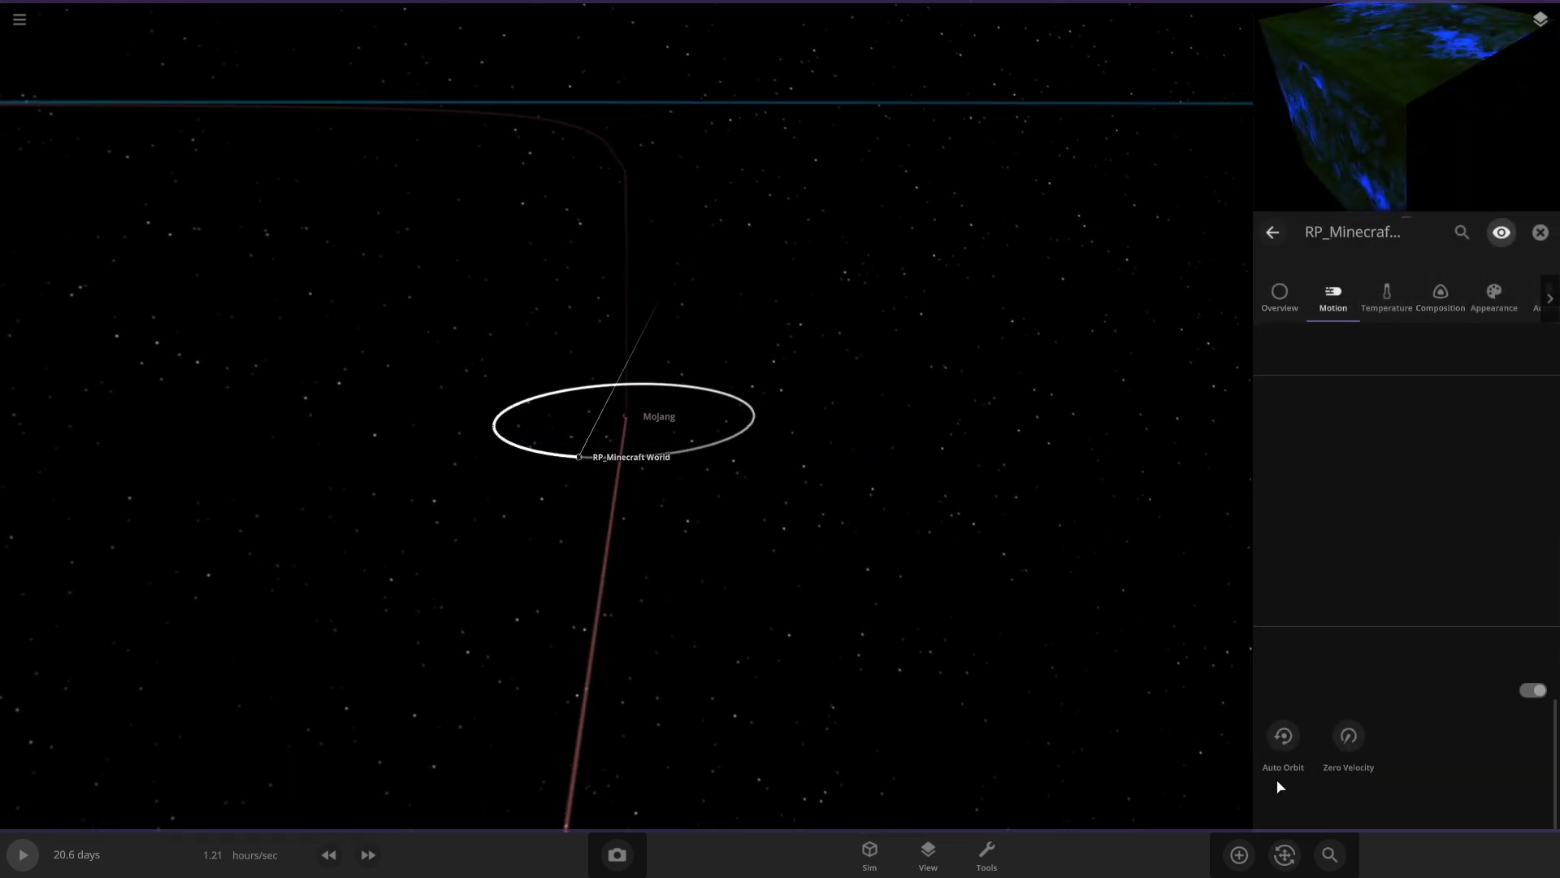
- Run the simulation briefly to test the new orbit, and delete RP_Minecraft World
key(space)
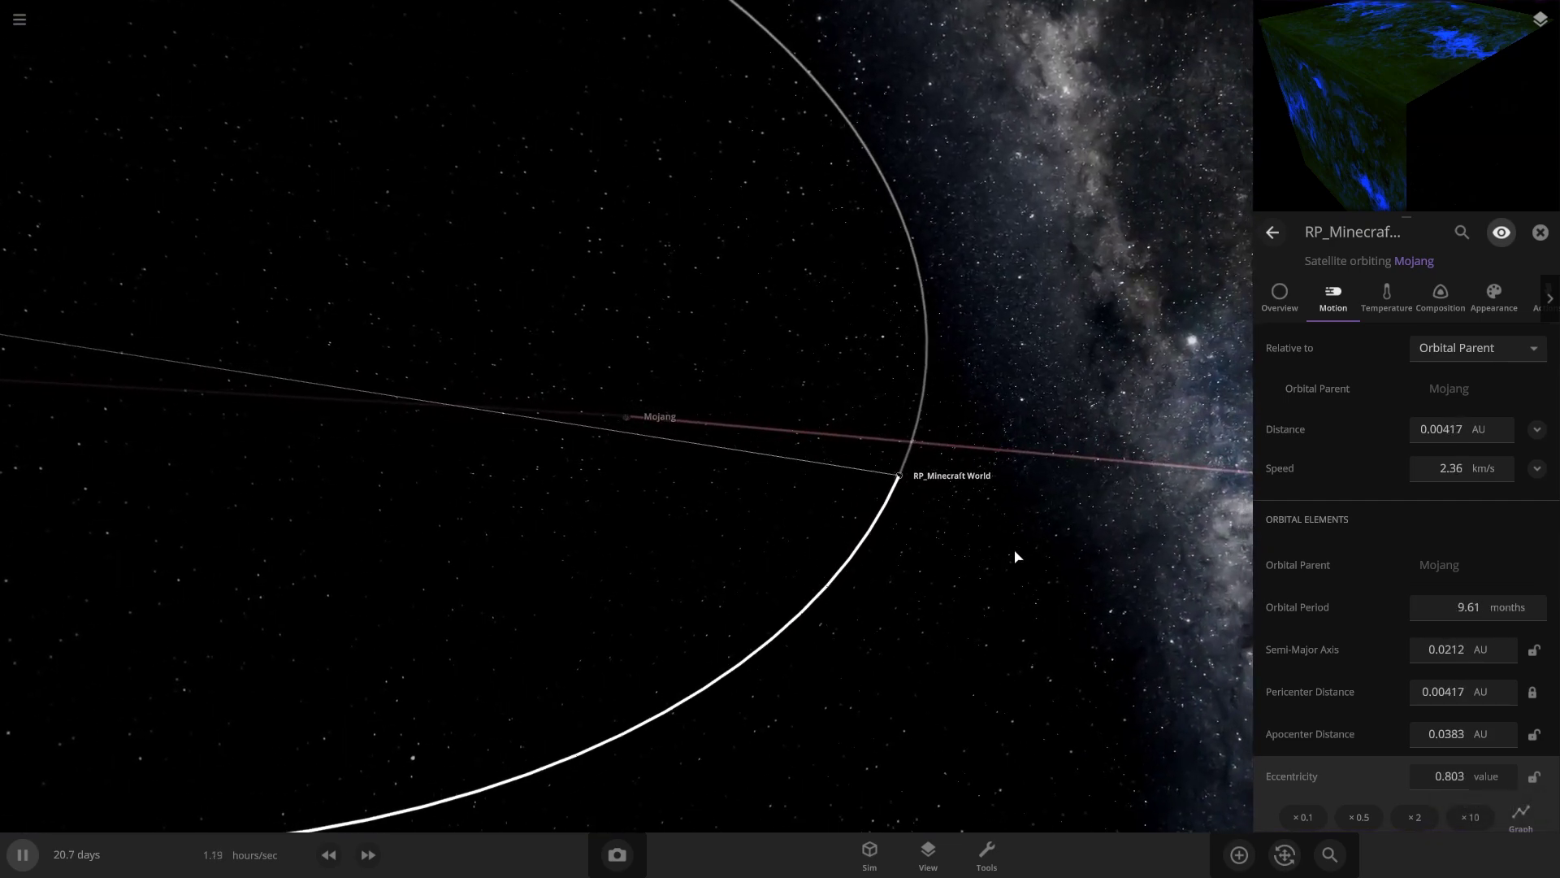
key(space)
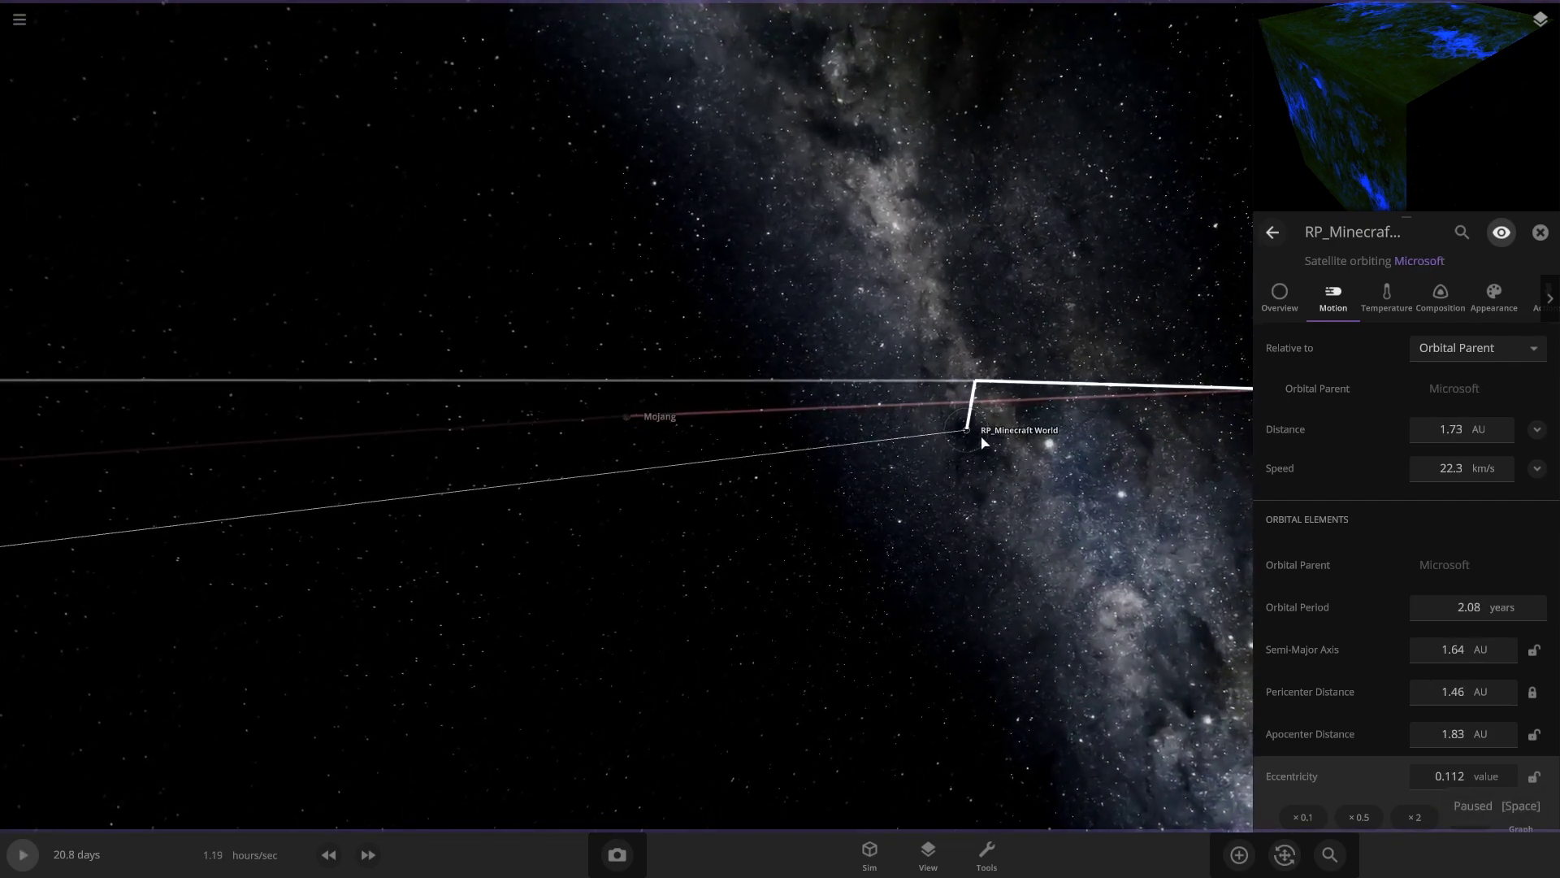
key(Delete)
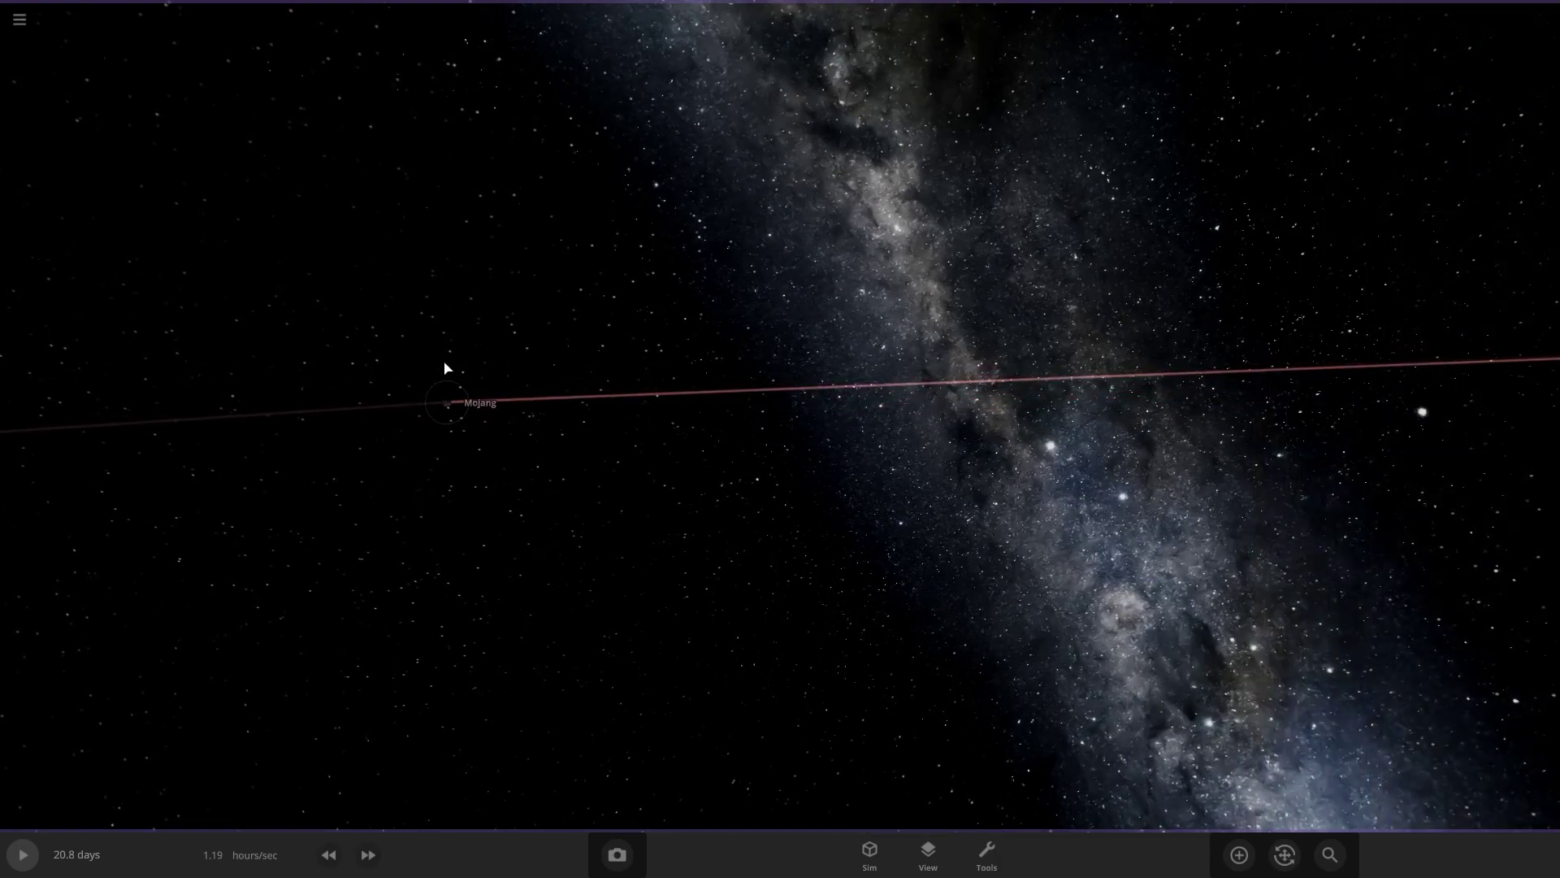
- Set Mojang's solid surface colors to white for high, red for middle and black for low, with contrast 0.00
click(446, 393)
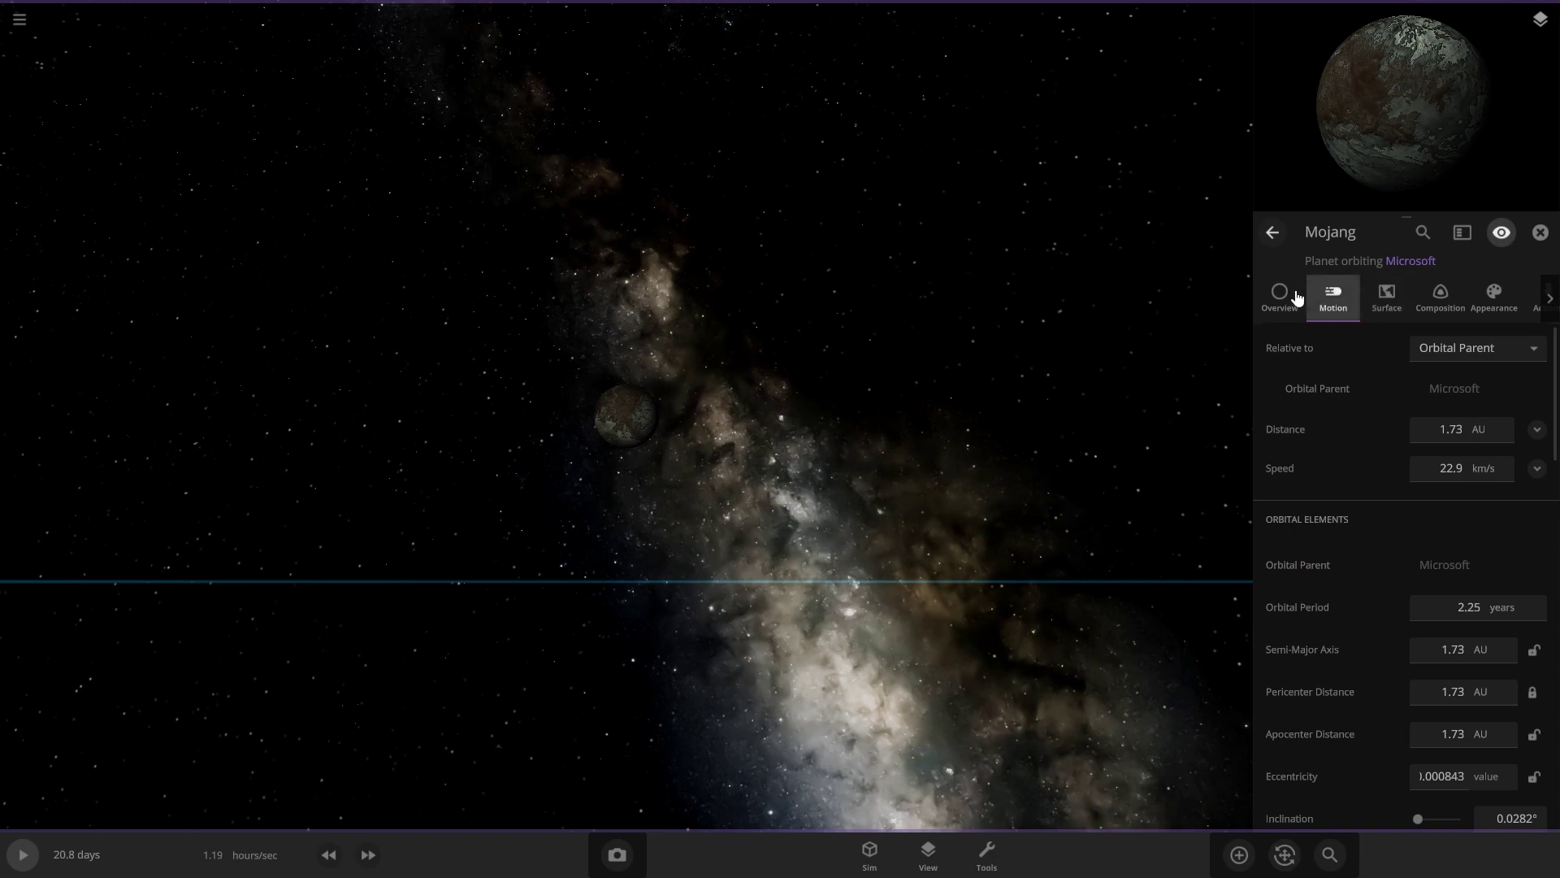
click(1296, 298)
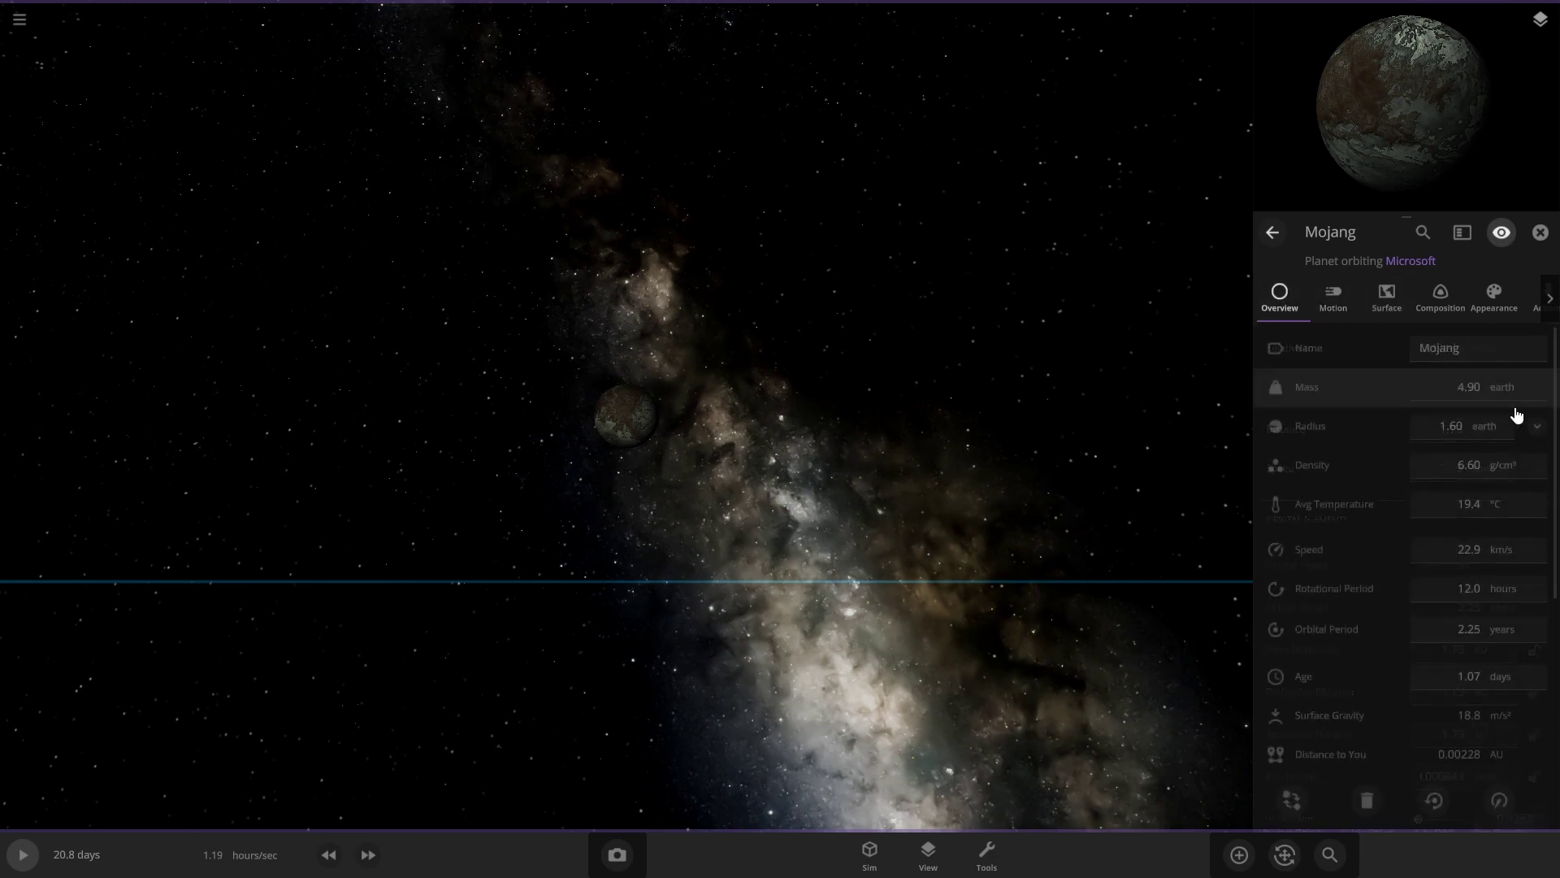
click(1398, 303)
scroll(1327, 533, down, 10)
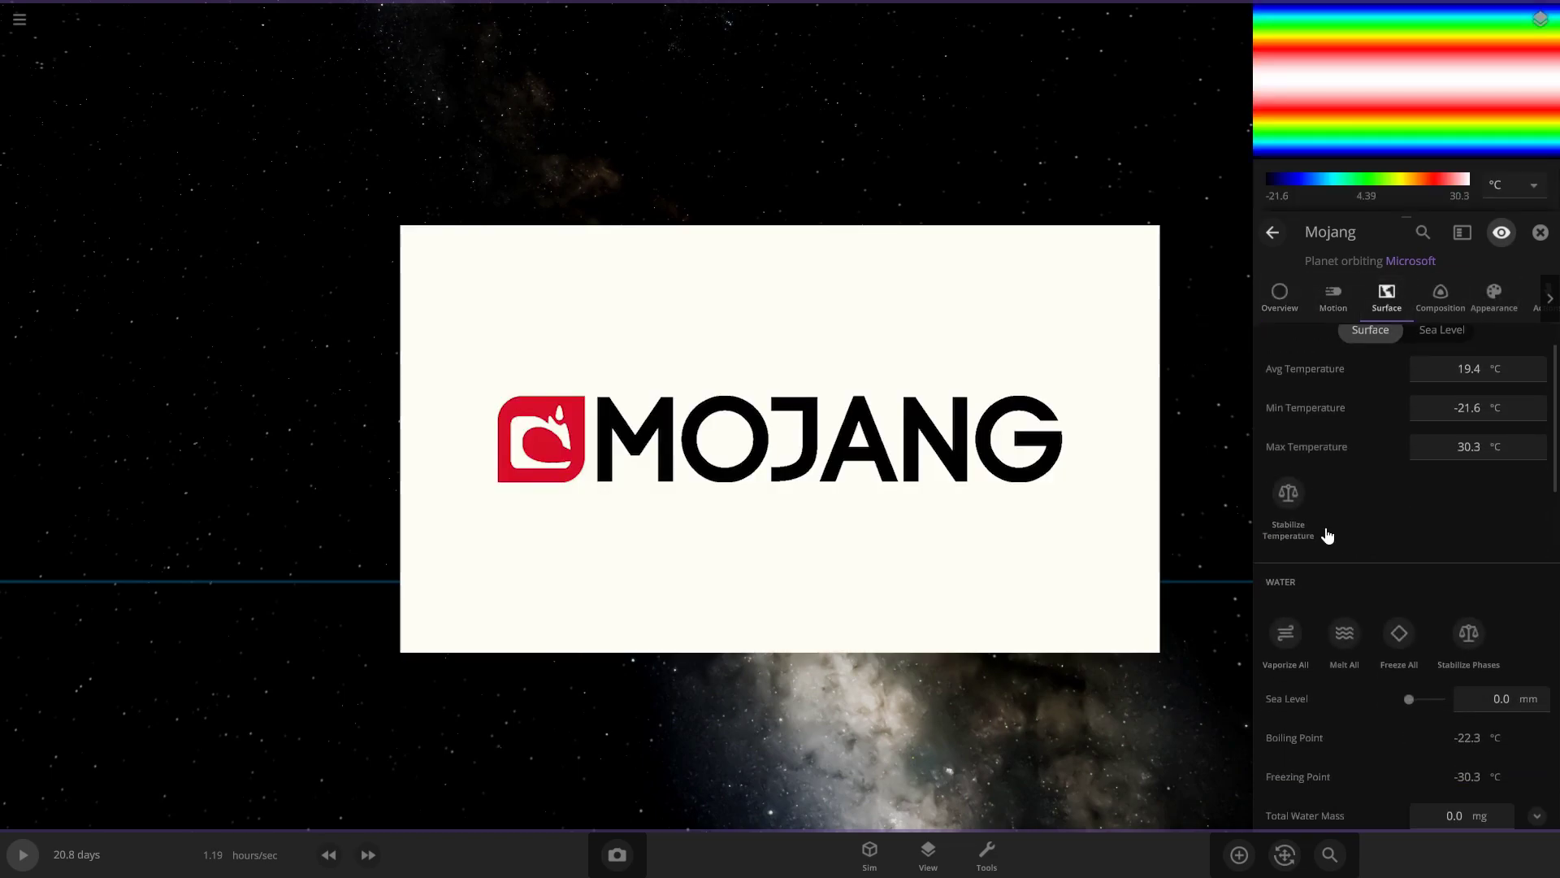
click(1493, 298)
scroll(707, 529, up, 5)
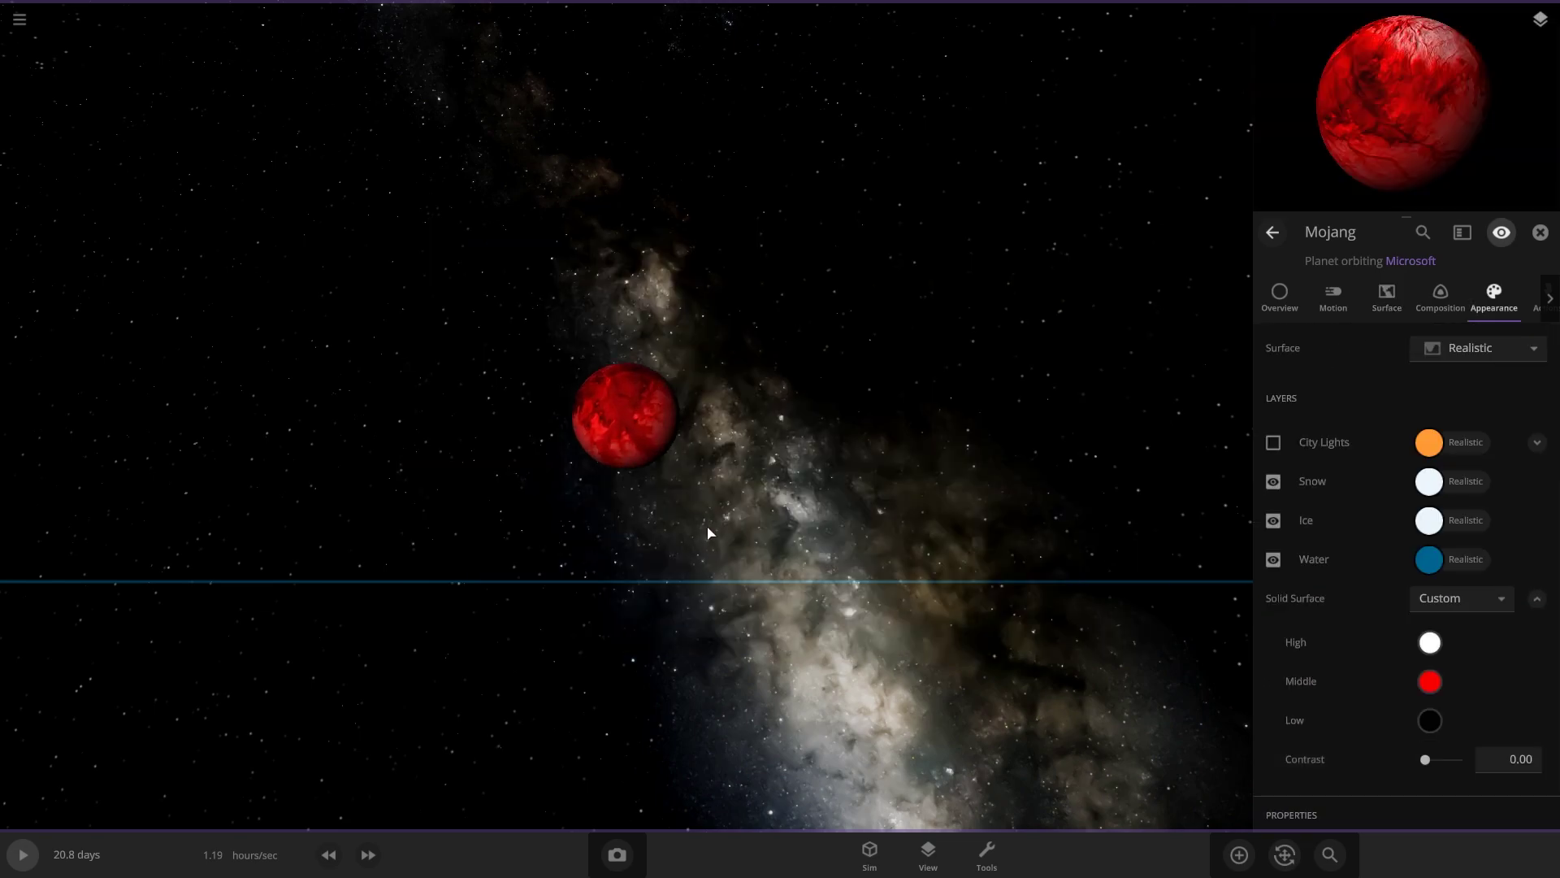
drag(707, 530, 1072, 733)
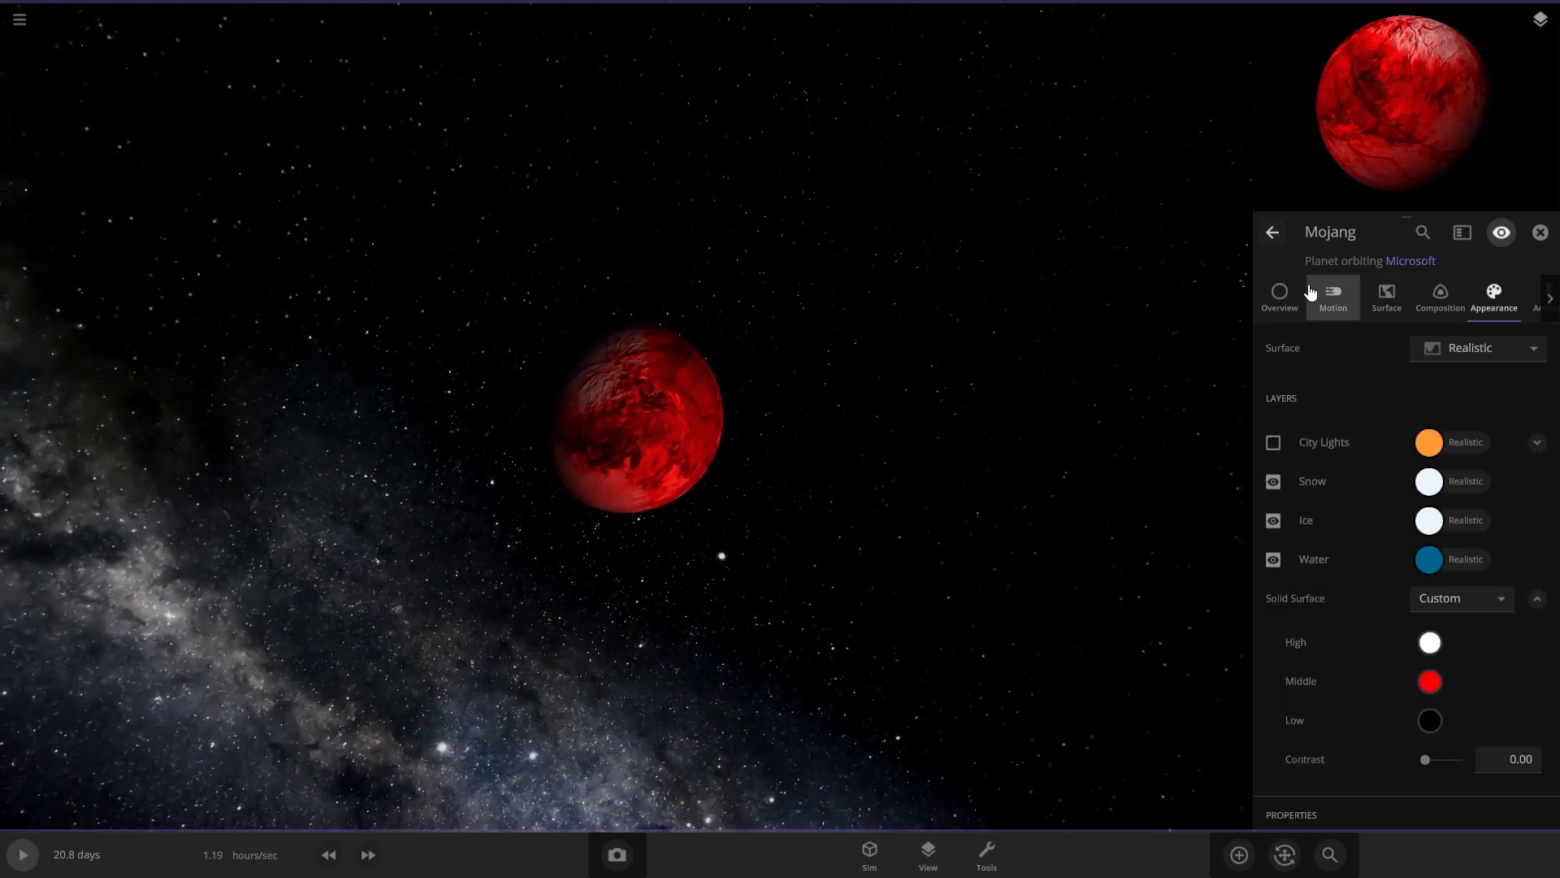
- Add a Random Moon orbiting Mojang at a distance of about 235,000 km
scroll(1233, 828, down, 5)
click(1239, 853)
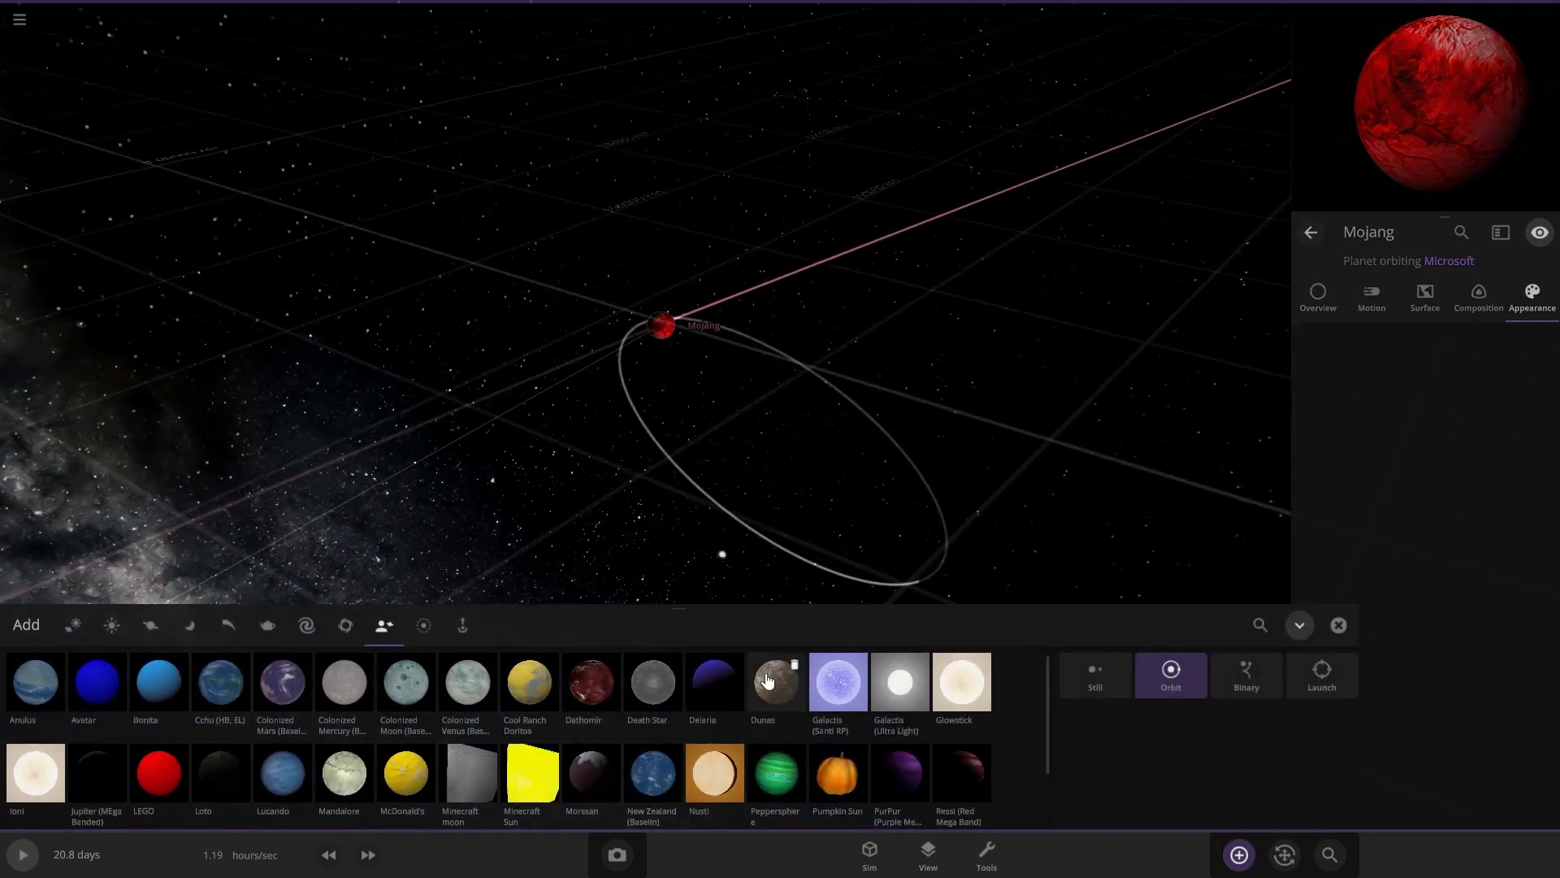
click(183, 621)
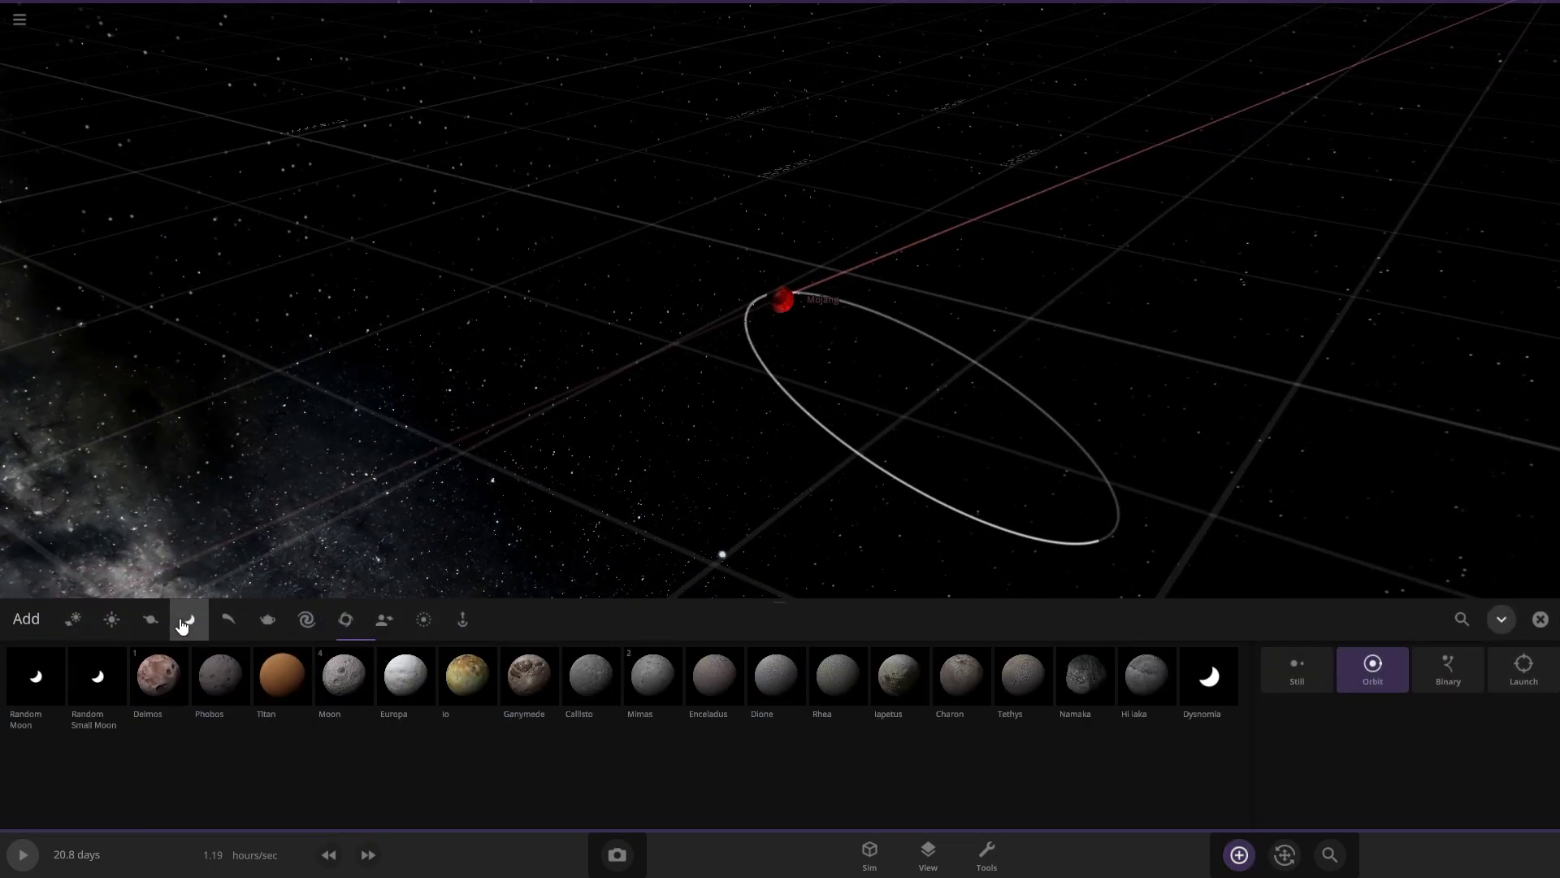
click(46, 691)
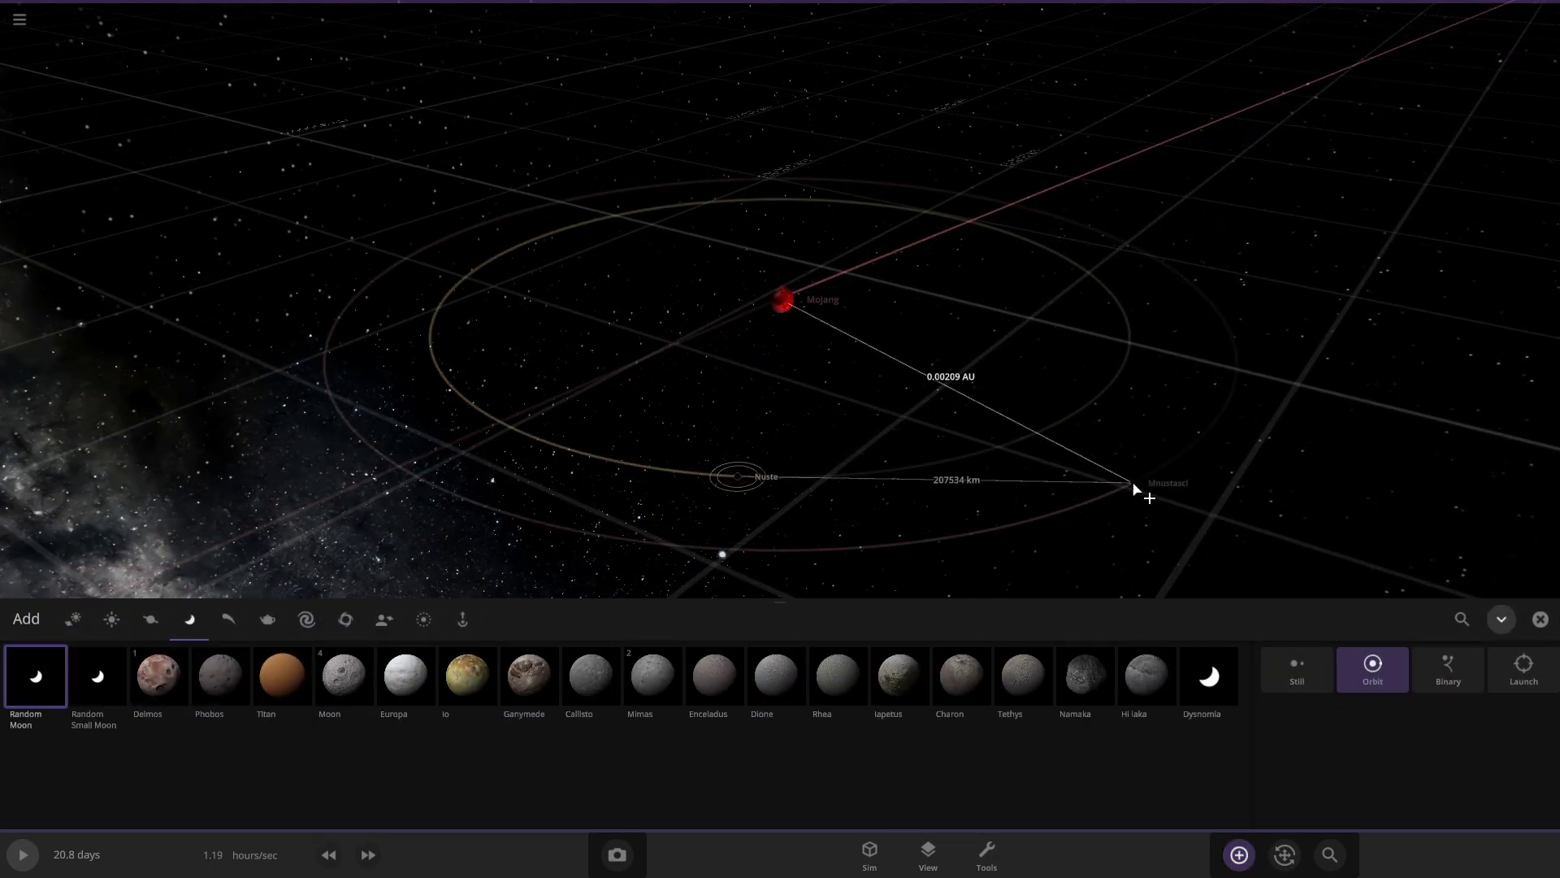
click(839, 596)
- Rename Mojang's new moon Minecraft
click(749, 642)
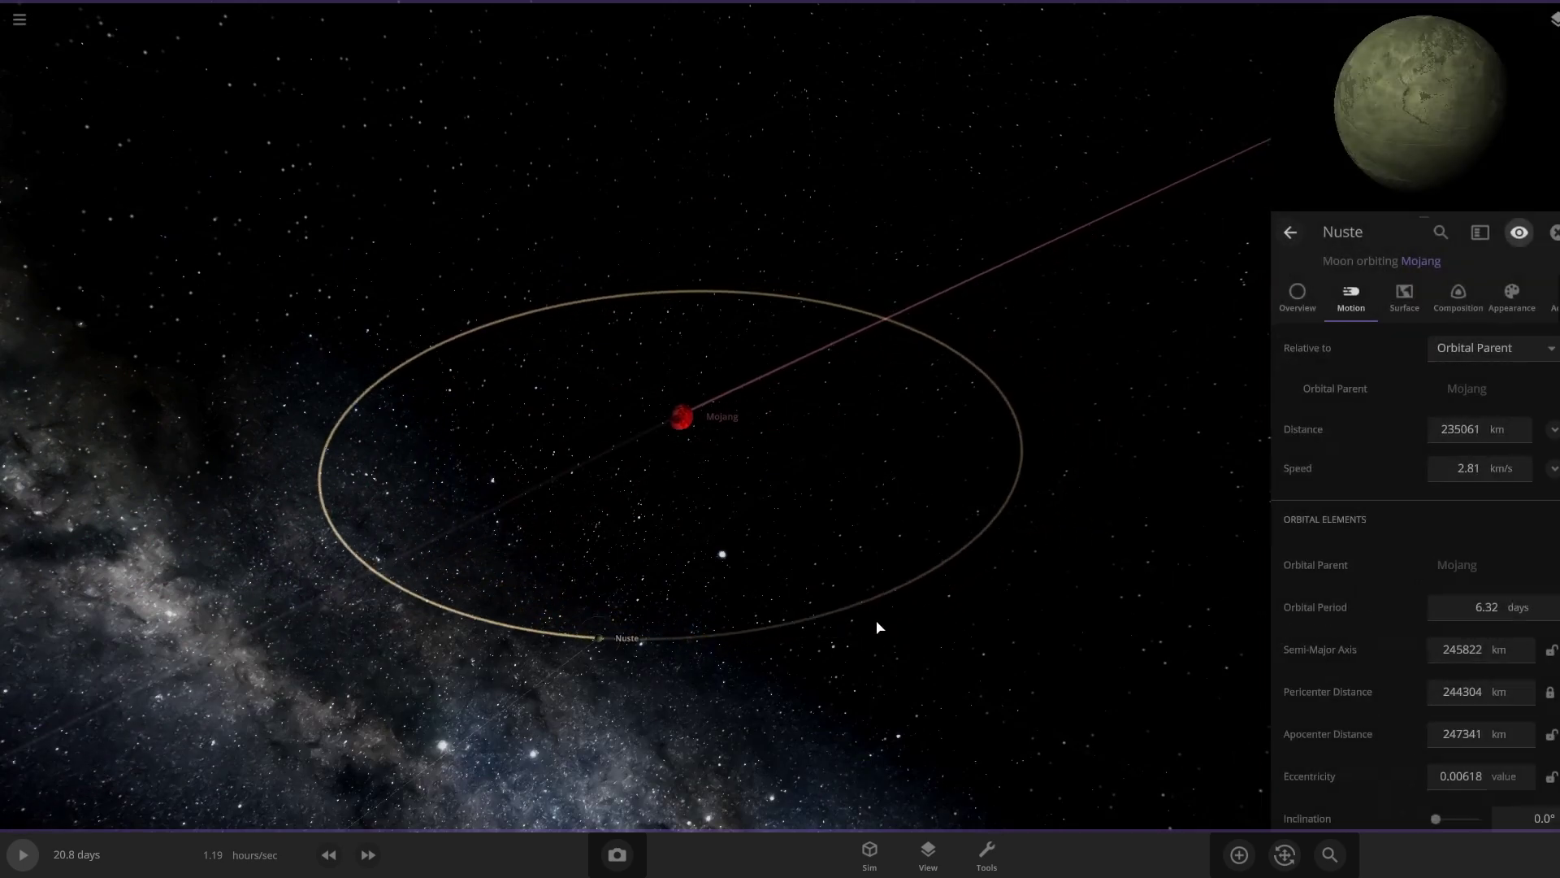
click(1280, 297)
click(1445, 348)
text(Minecraft)
key(Return)
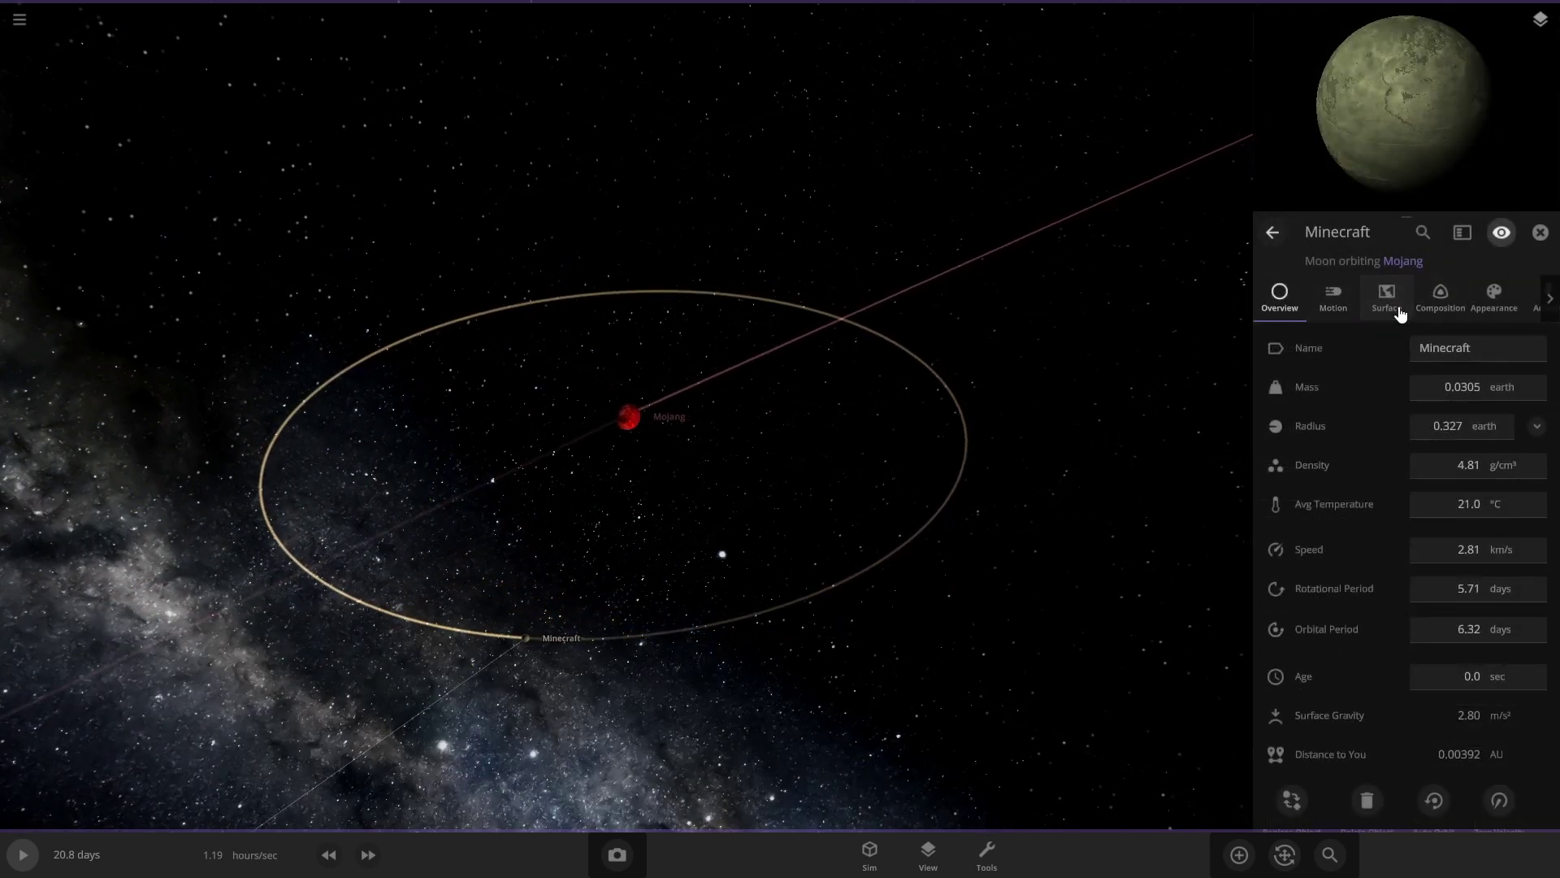
- Set Minecraft's high solid surface color to dark brown #573500
click(1398, 312)
click(1472, 322)
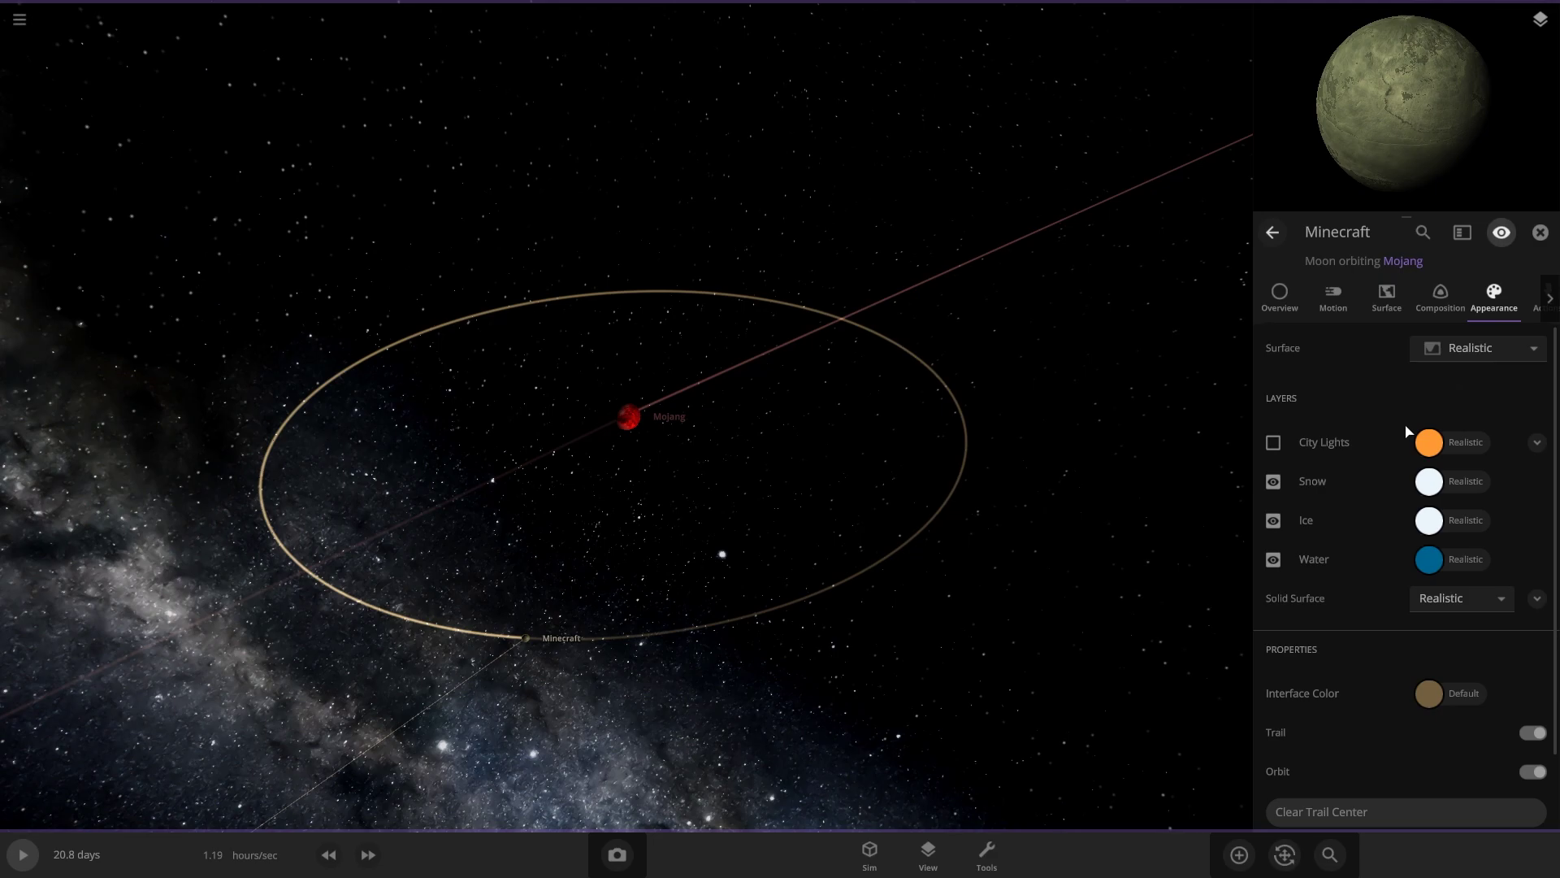
click(1536, 599)
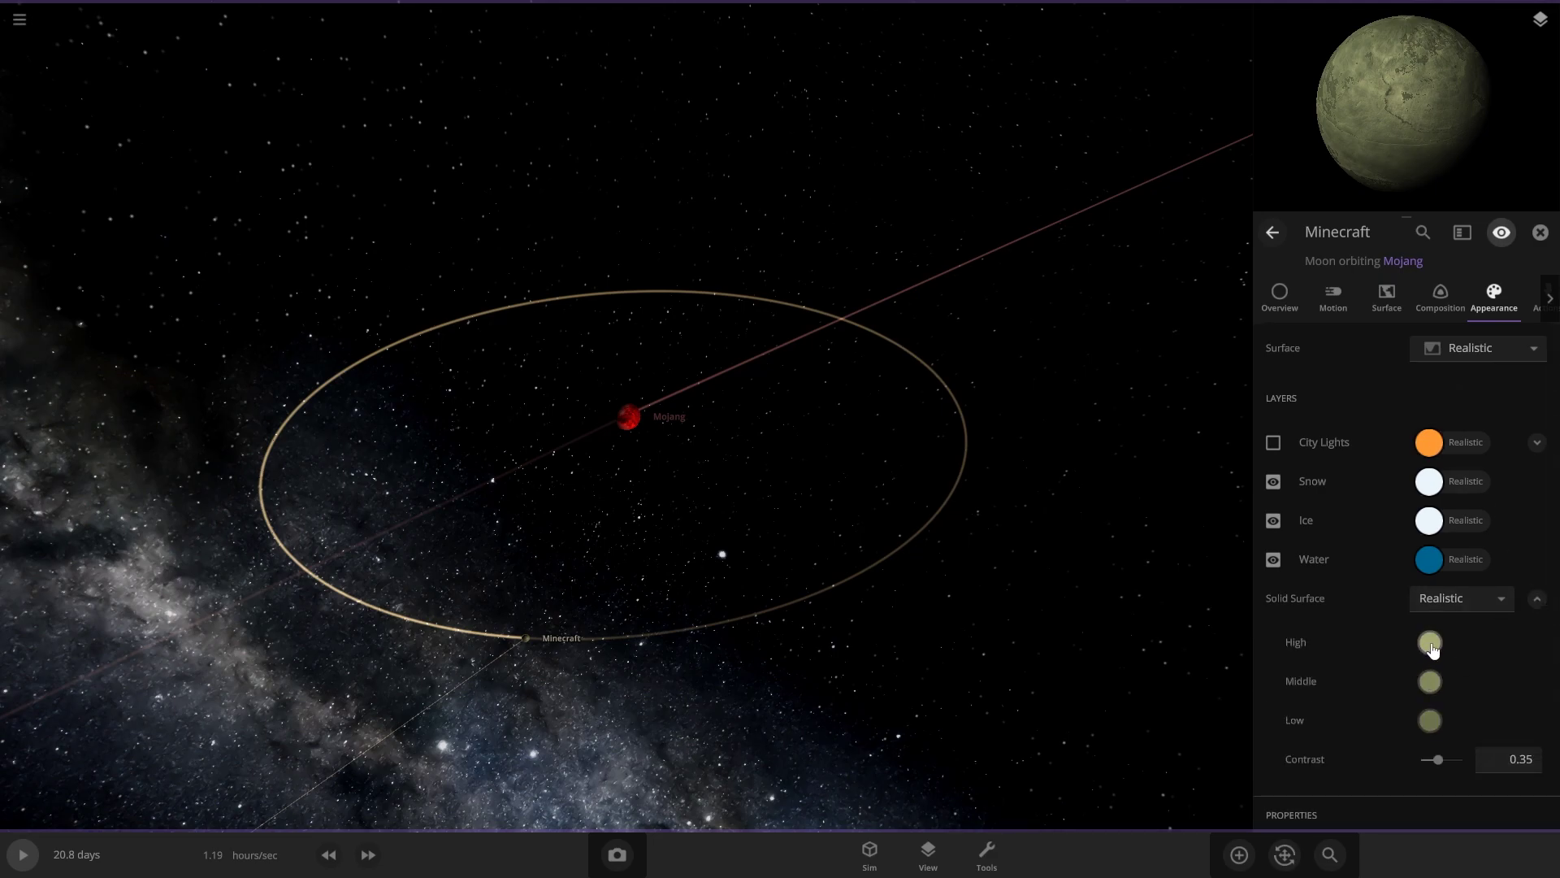
click(1432, 647)
drag(1356, 661, 1357, 650)
drag(1332, 719, 1340, 746)
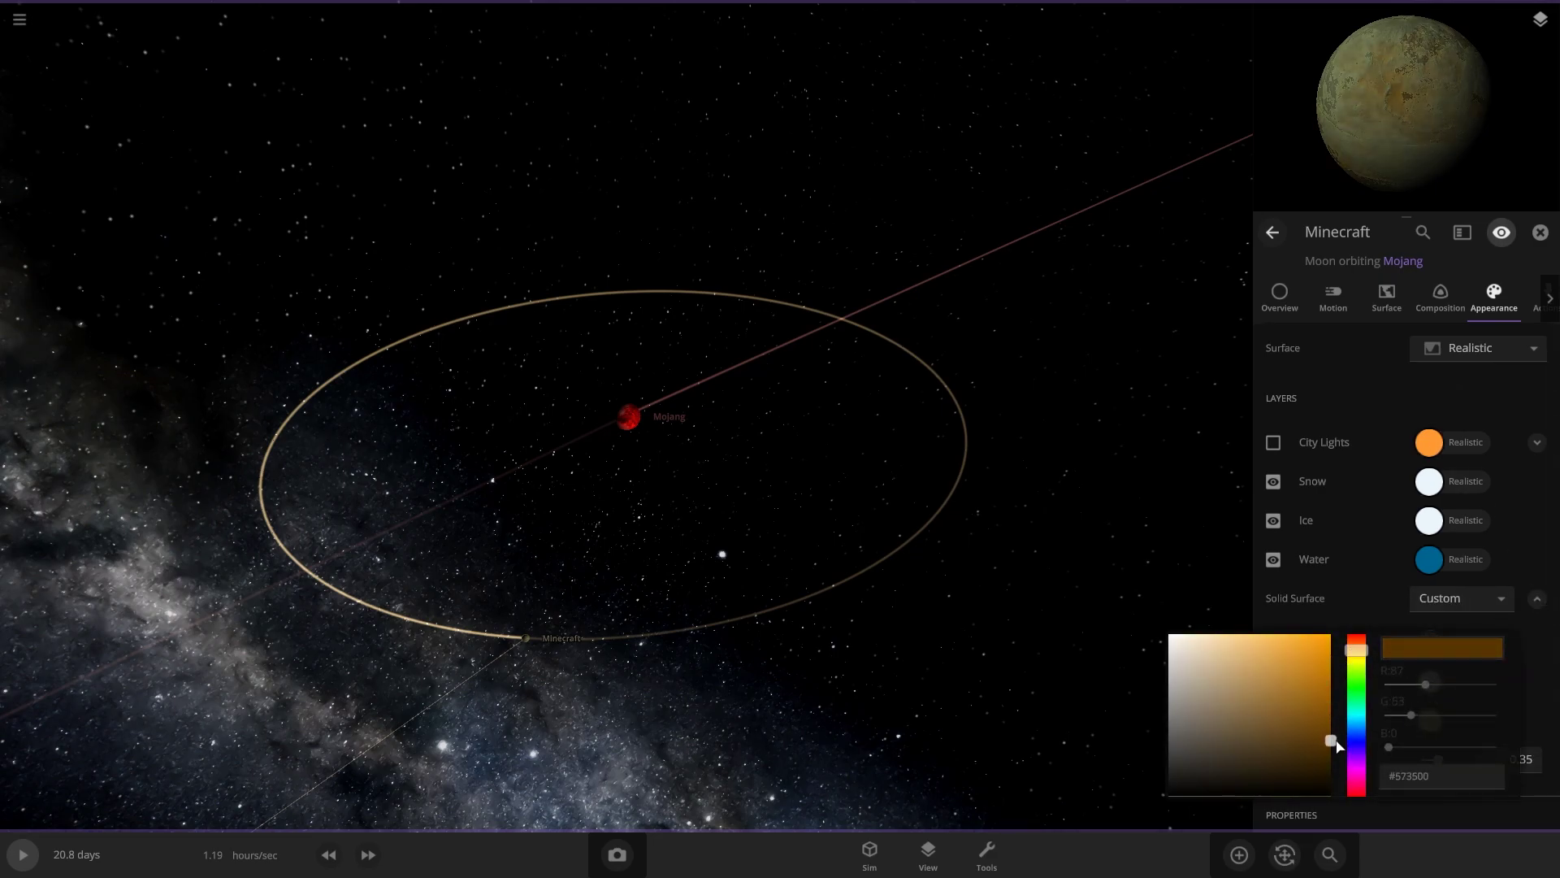
- Set Minecraft's middle solid surface color to green #36D201 and readjust the hue of the high color
click(1429, 681)
click(1357, 697)
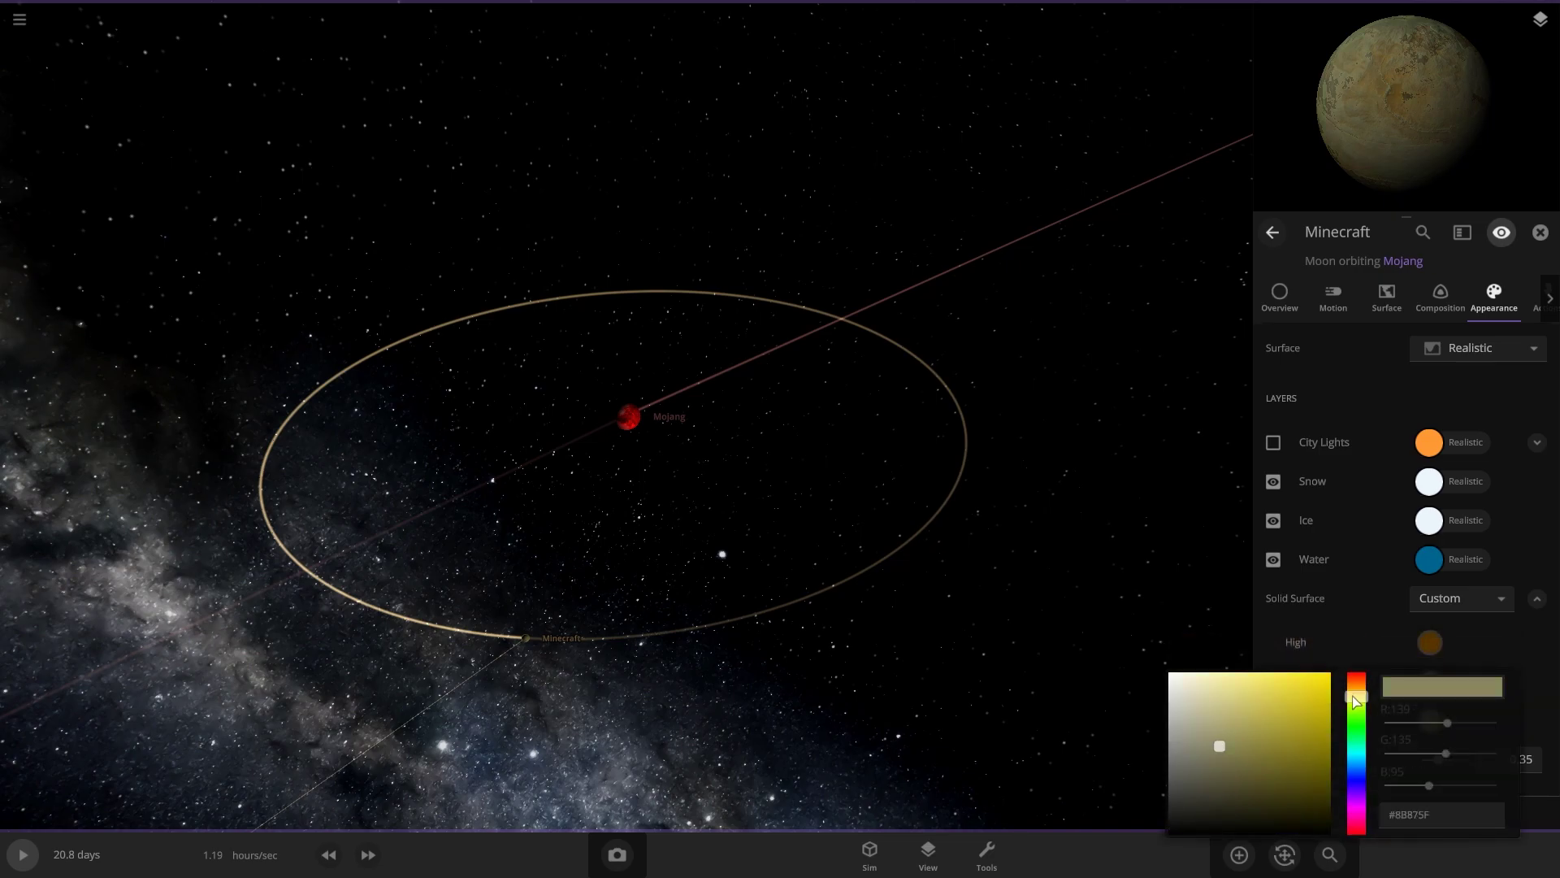
drag(1356, 697, 1357, 720)
click(1330, 700)
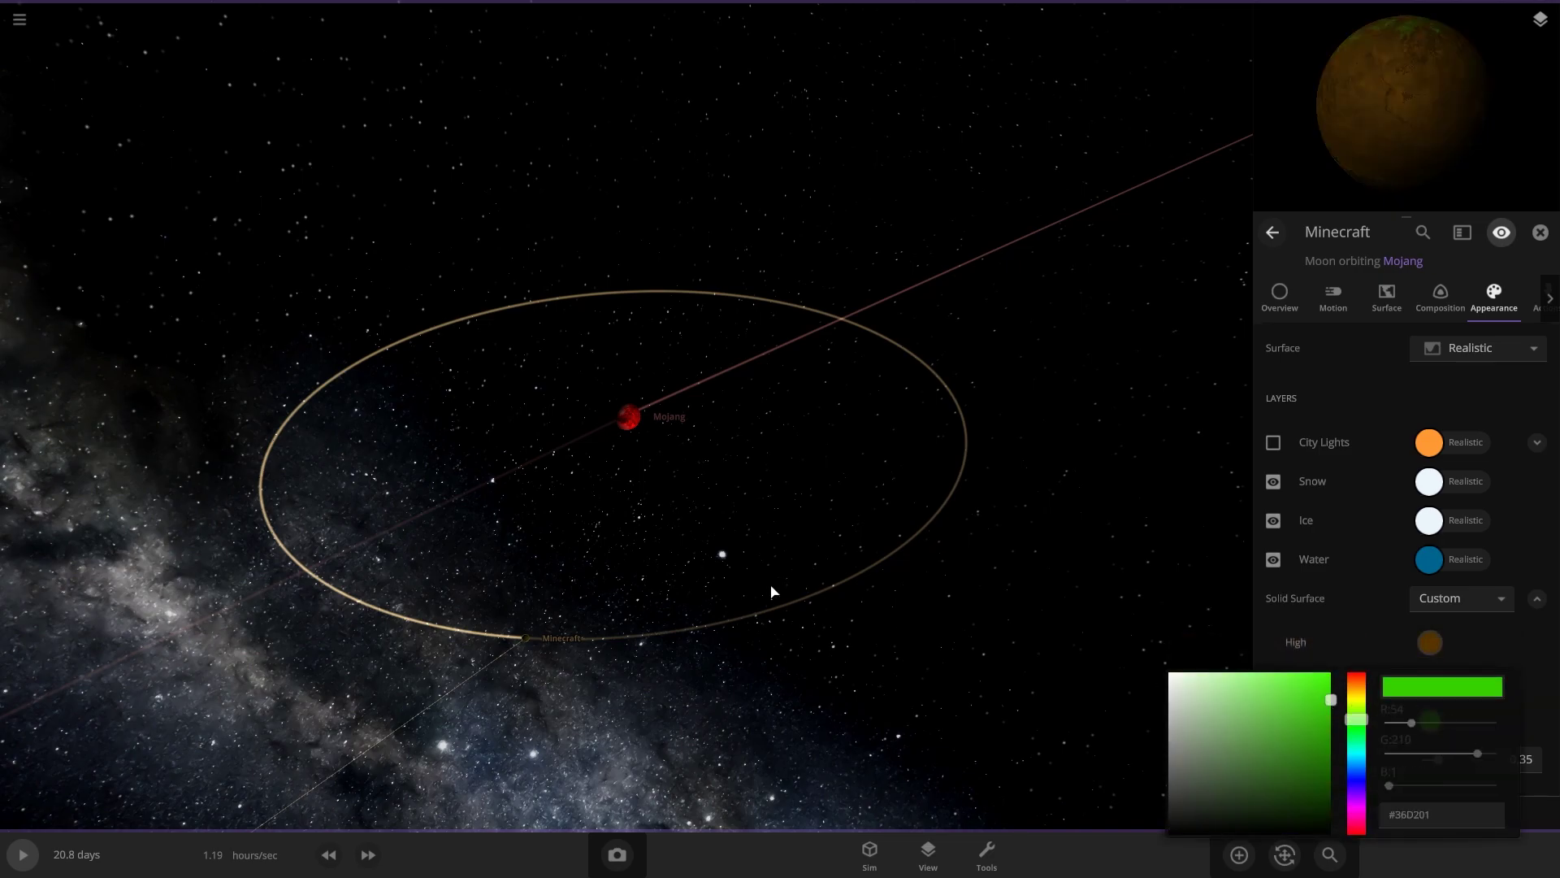
click(1181, 629)
click(1430, 642)
click(1357, 680)
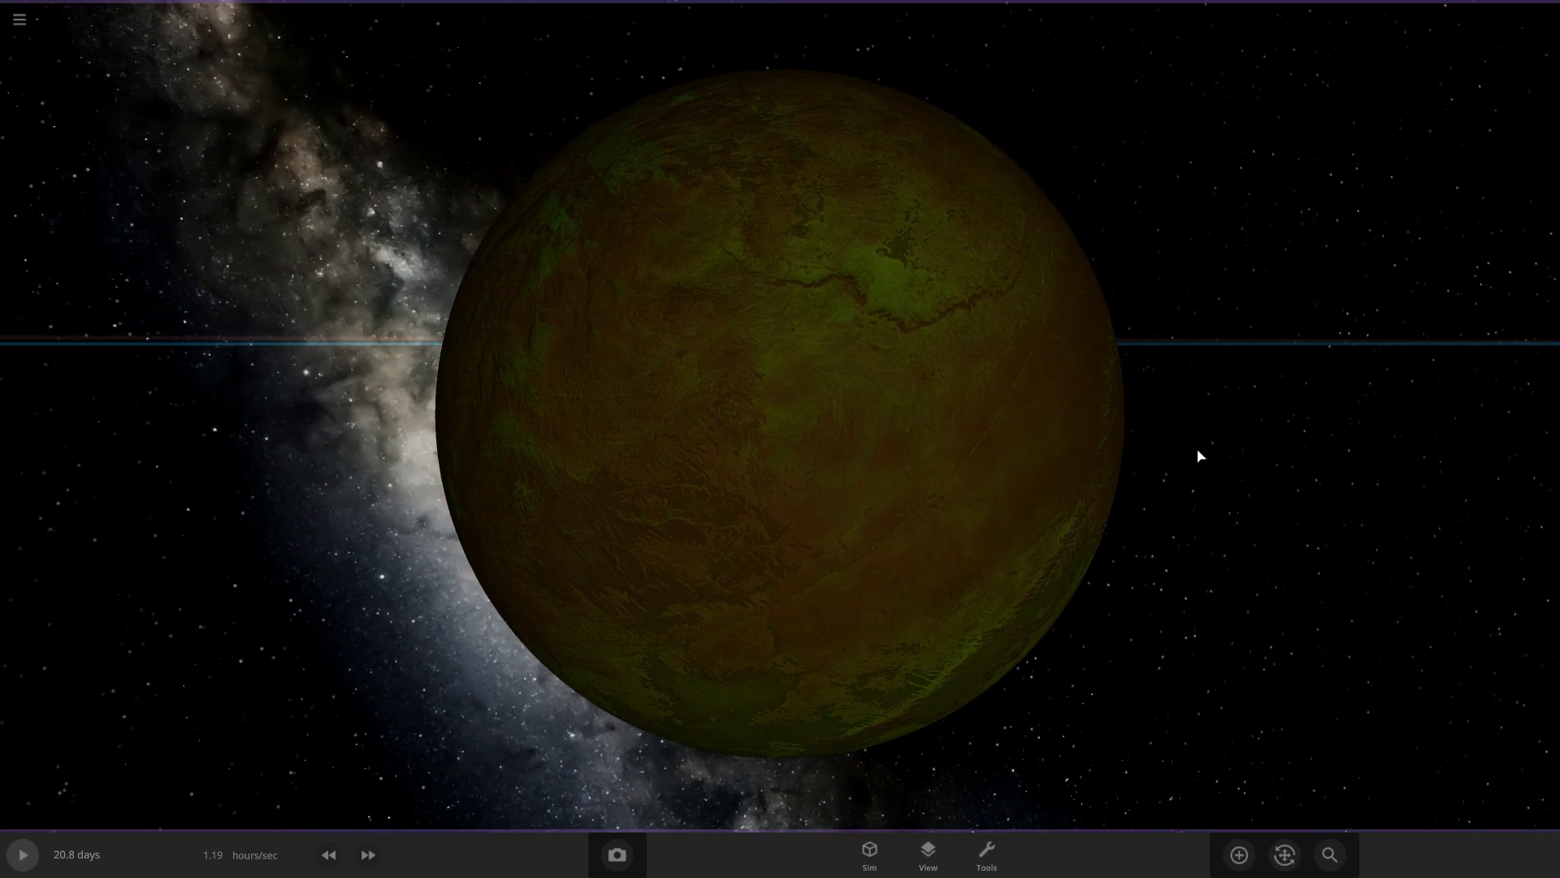
- Add two Random Small Moons orbiting Mojang, one at about 118,500 km and one outside Minecraft's orbit
click(985, 473)
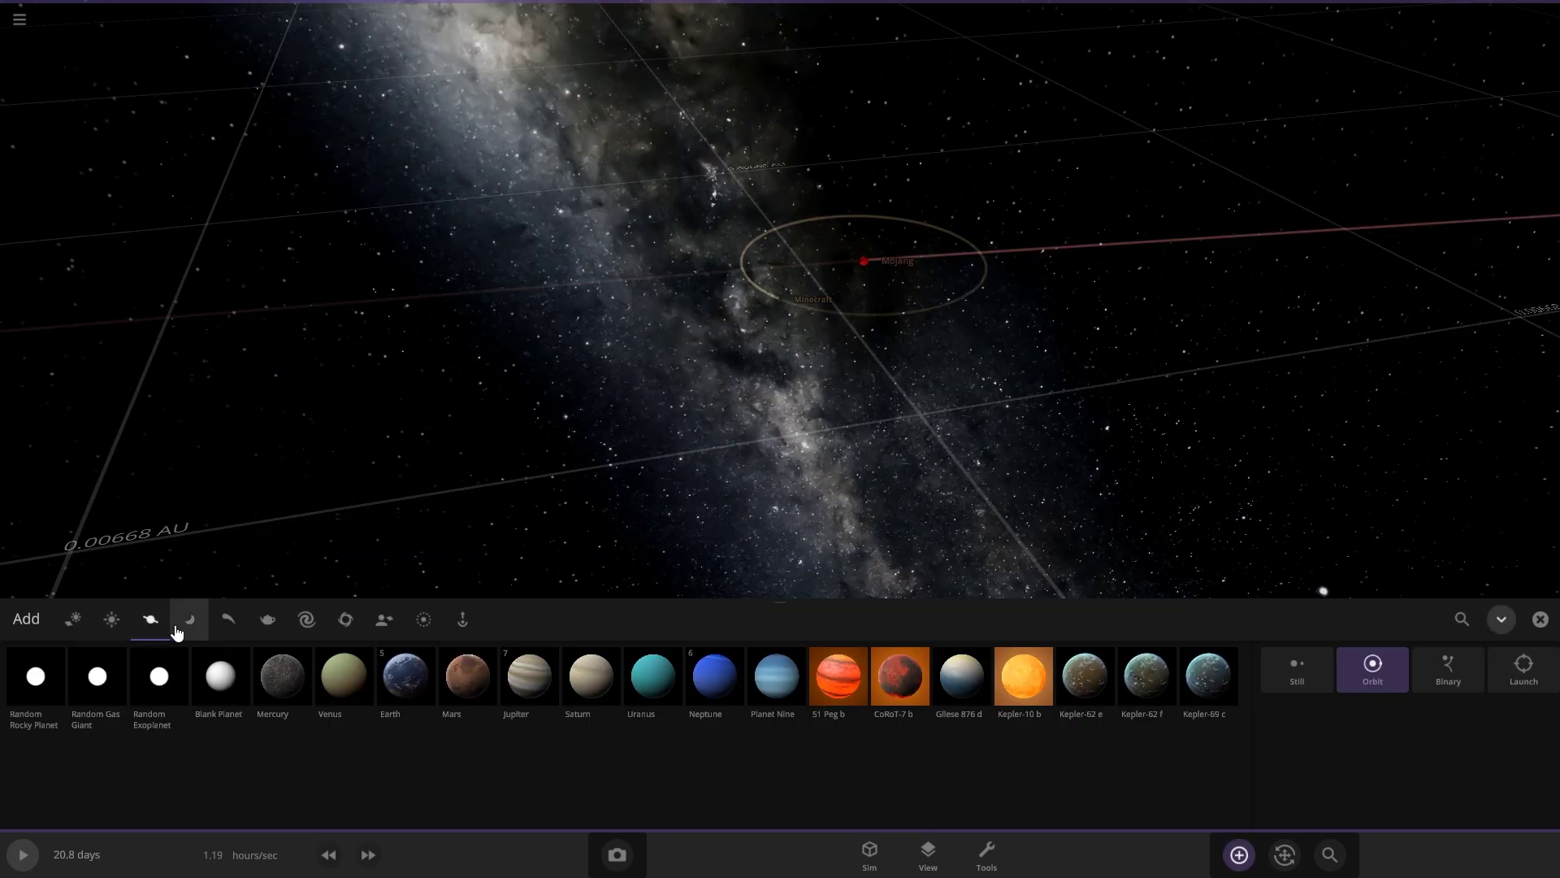
click(189, 618)
click(97, 676)
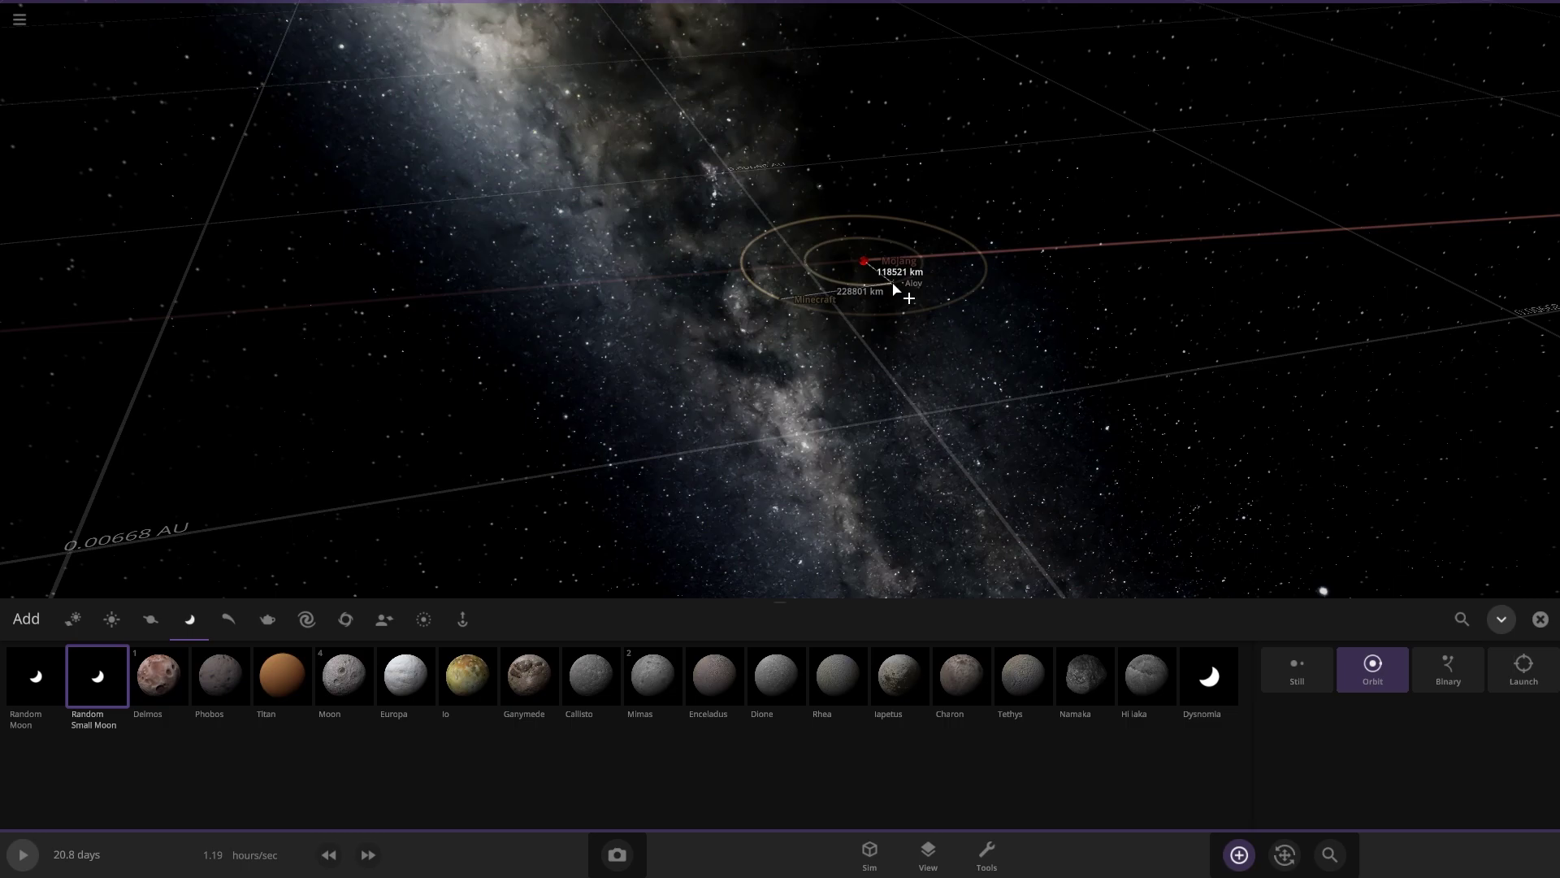
click(942, 429)
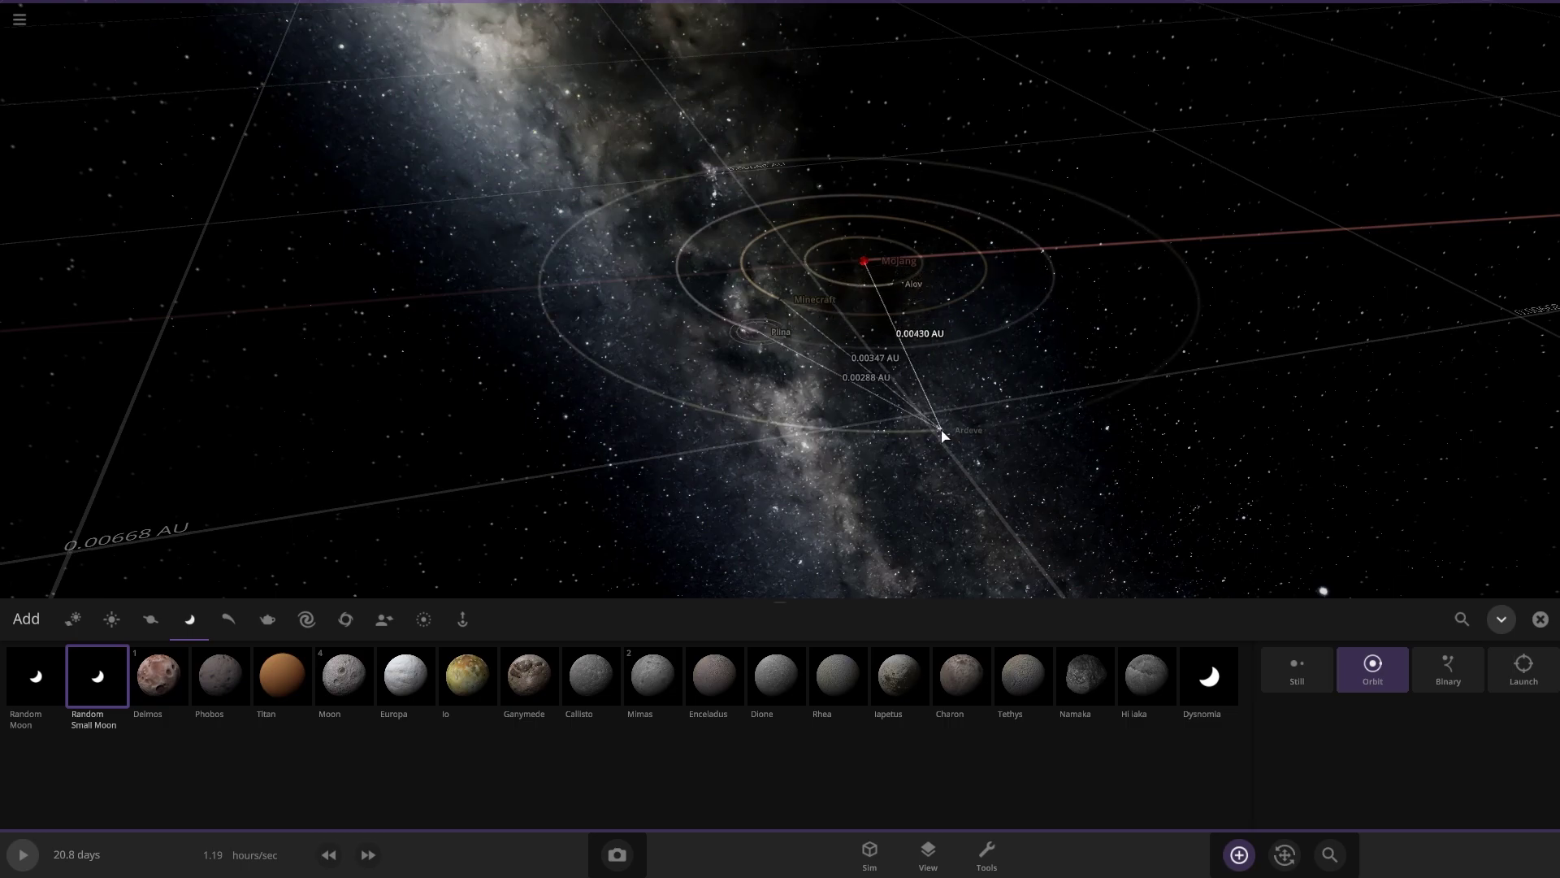
key(Escape)
- Rename Mojang's innermost moon Minecraft Dungeons and its outermost moon Bedrock Edition
click(894, 378)
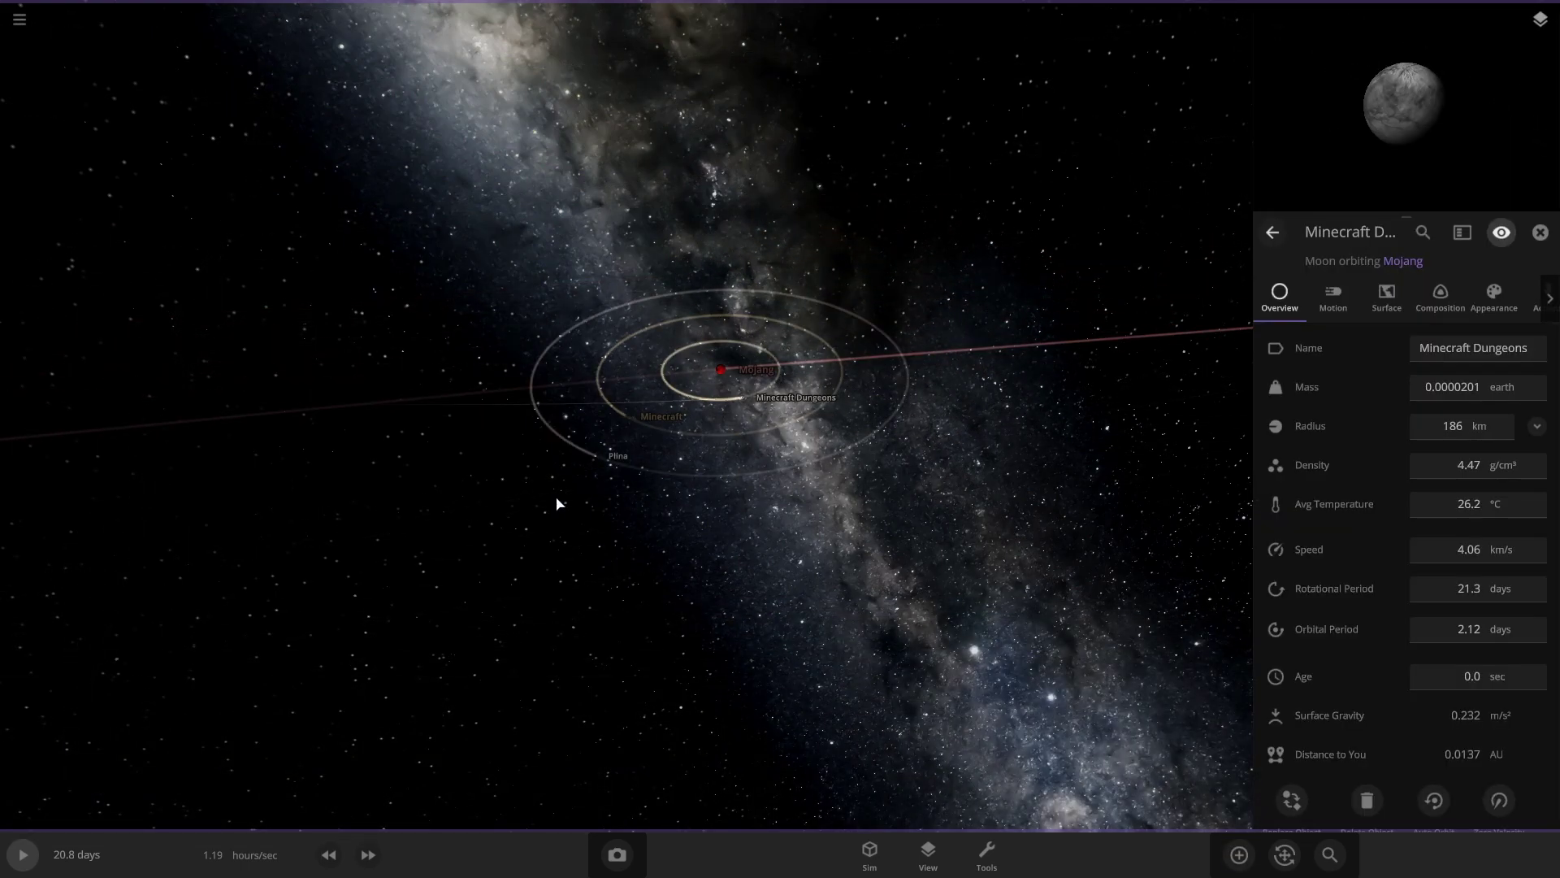
click(601, 464)
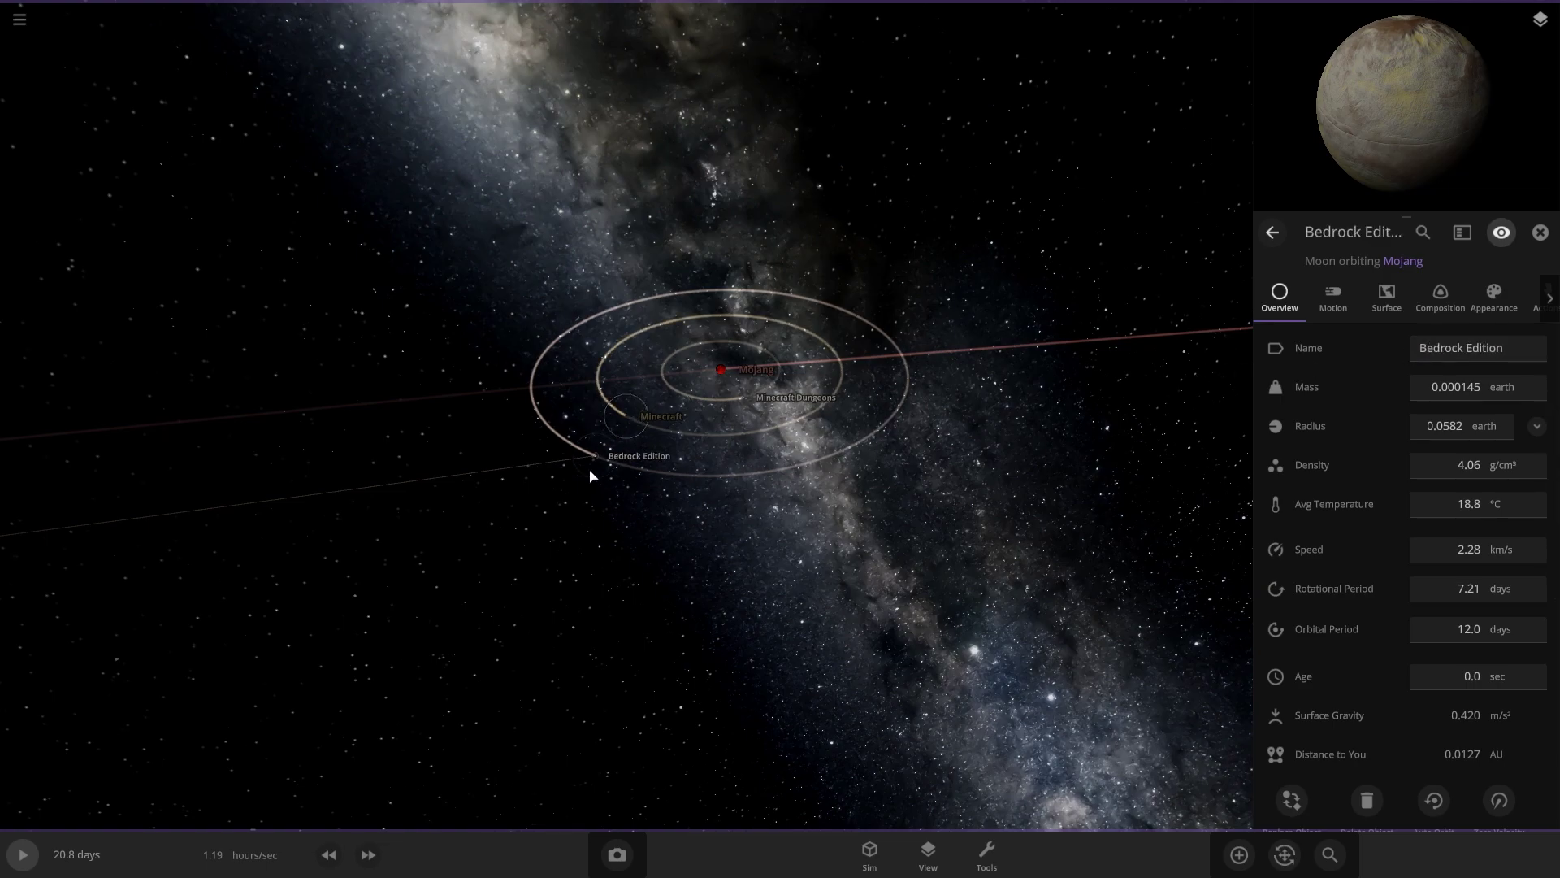
- Give Bedrock Edition custom solid surface colors, with brown for high and dark brown for middle
click(1454, 303)
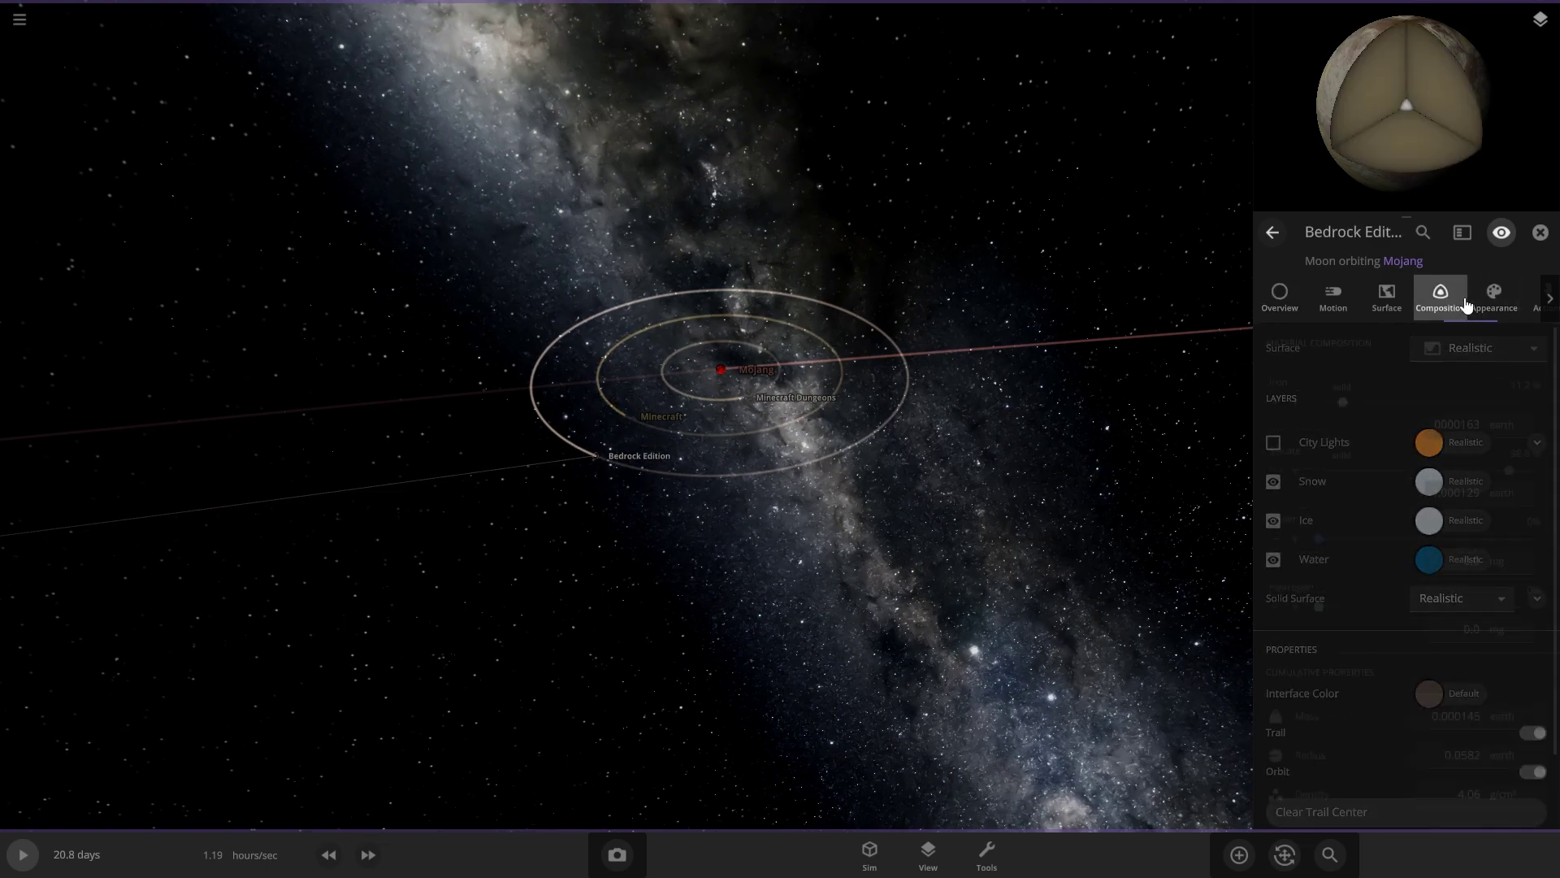
click(1509, 294)
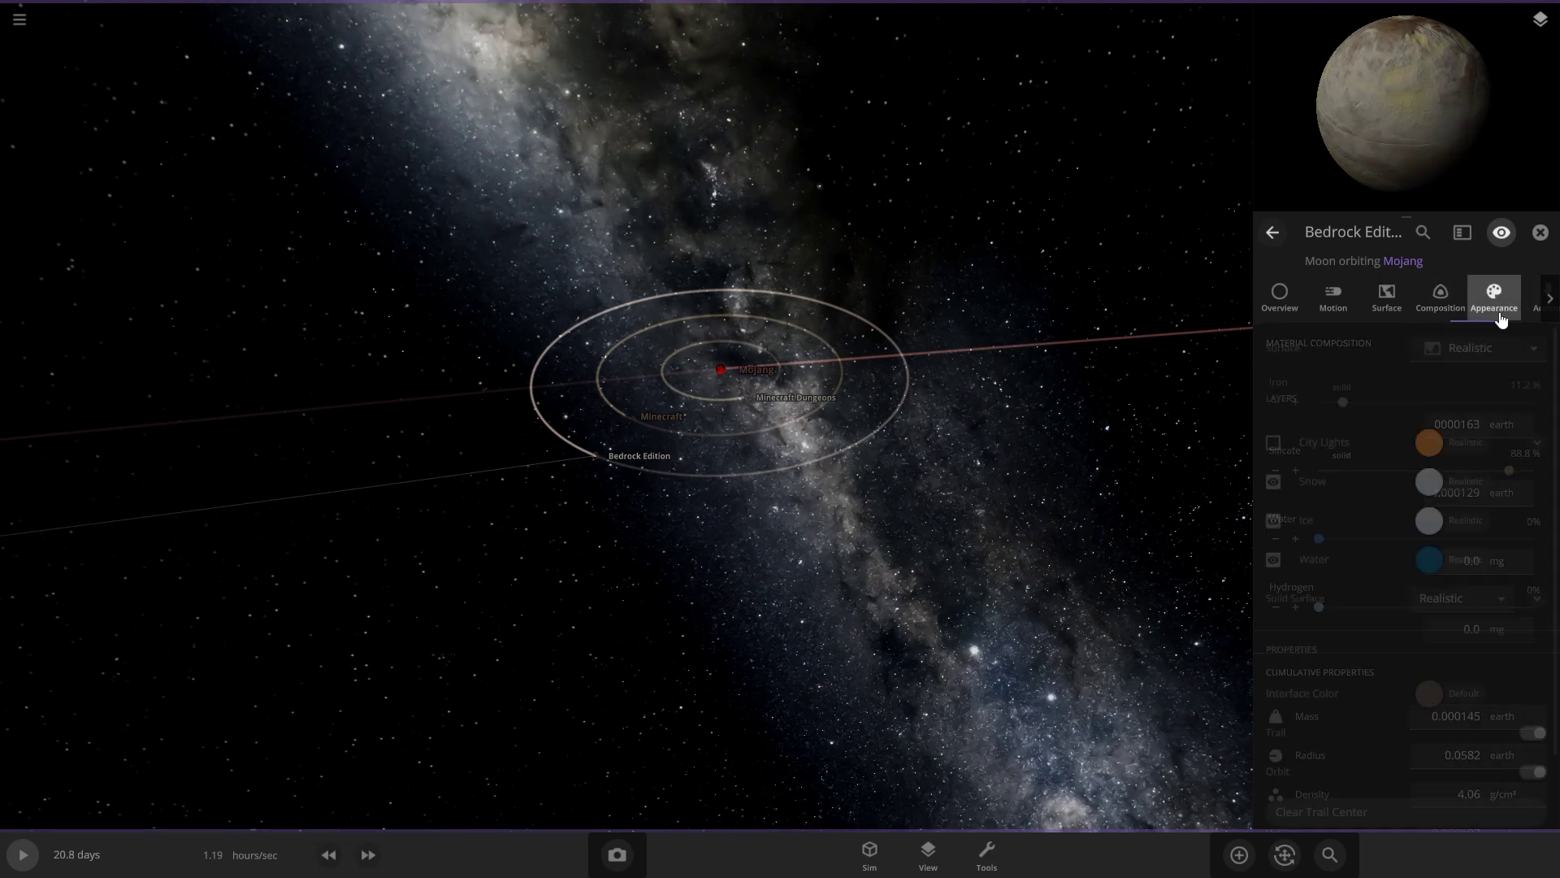
click(1536, 601)
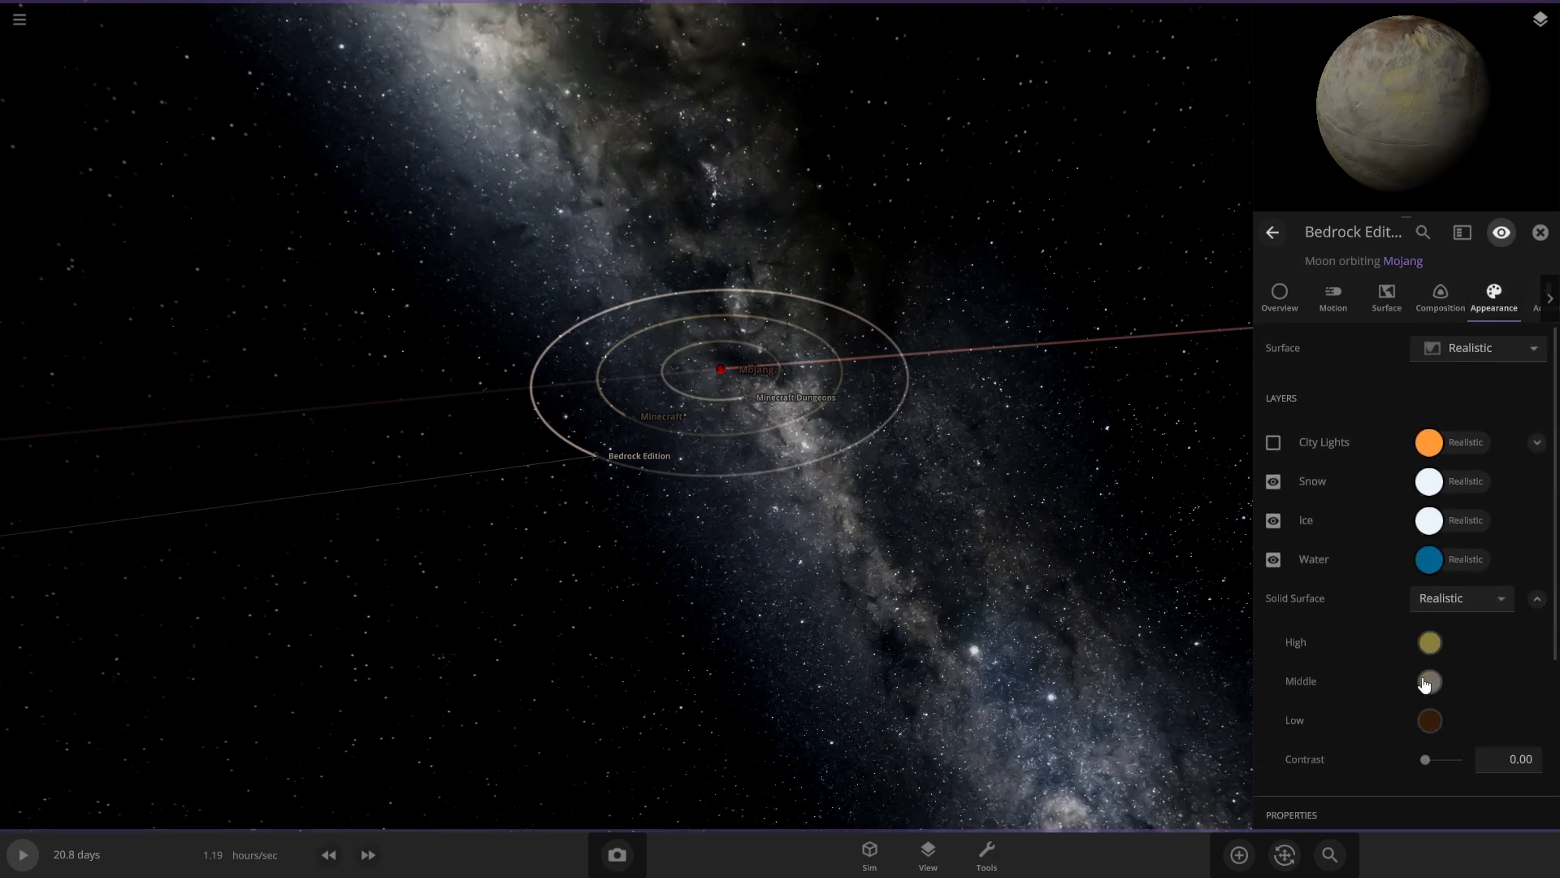
click(1431, 642)
click(1295, 756)
click(1367, 169)
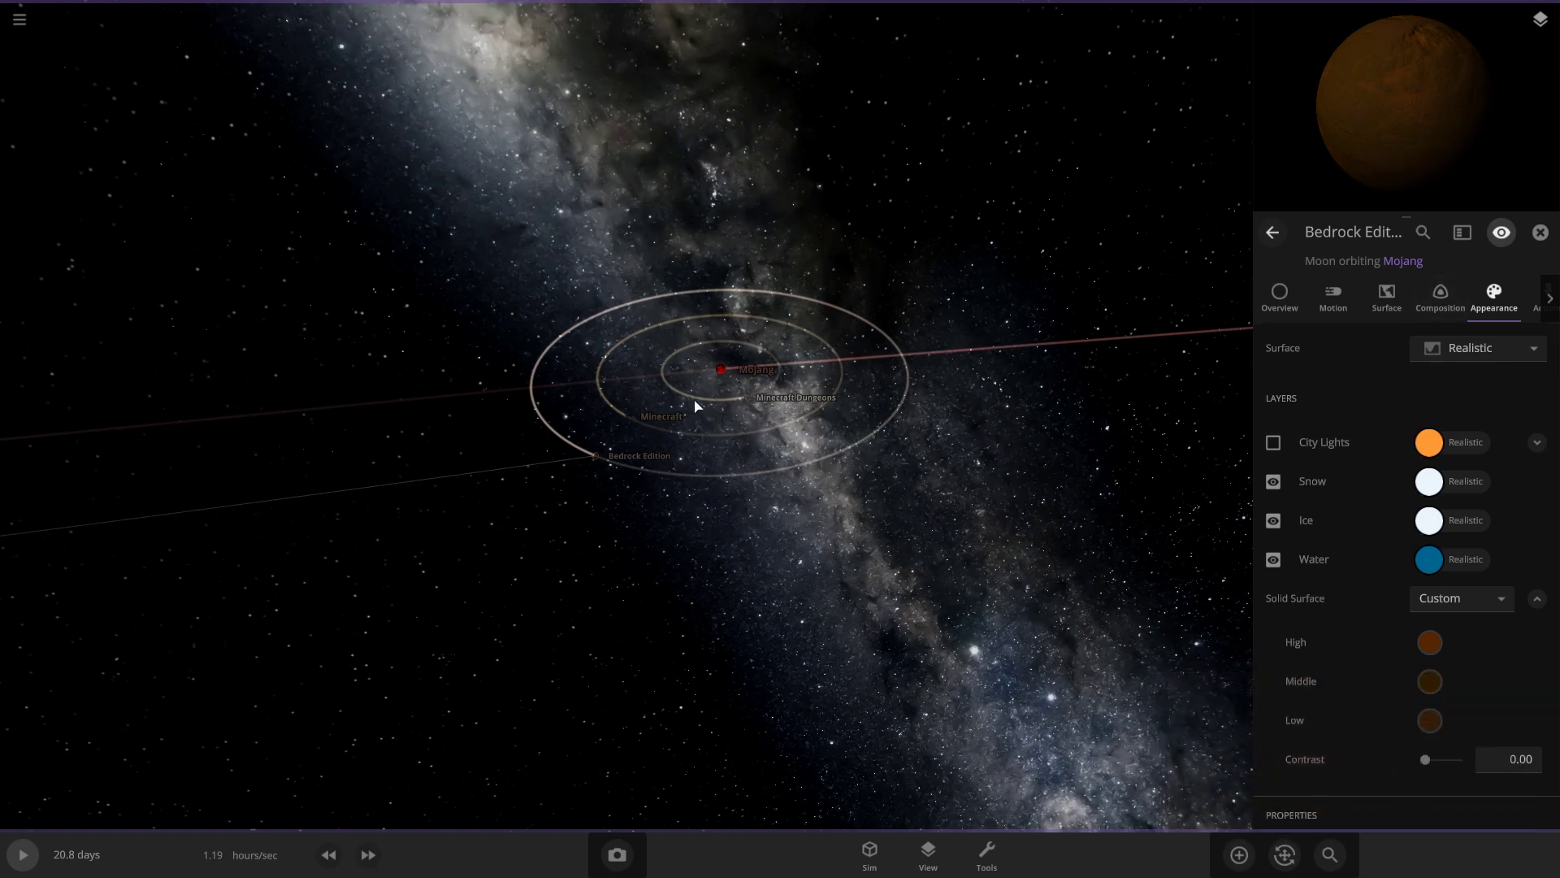
click(733, 404)
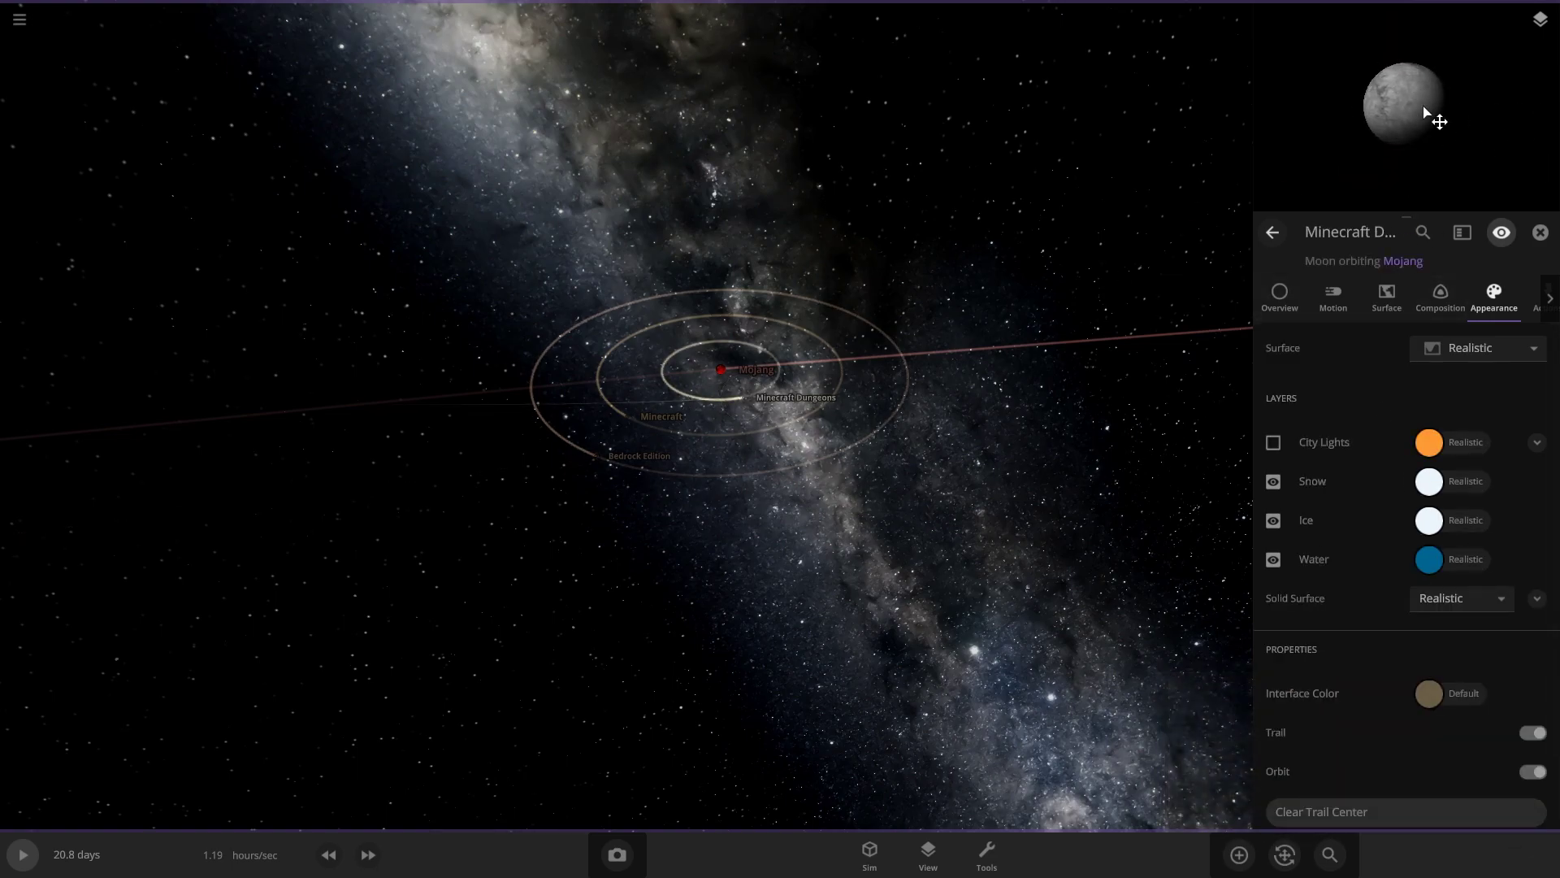
click(498, 533)
- Add a Random Gas Giant orbiting Microsoft far beyond Windows 10's orbit
scroll(498, 533, down, 10)
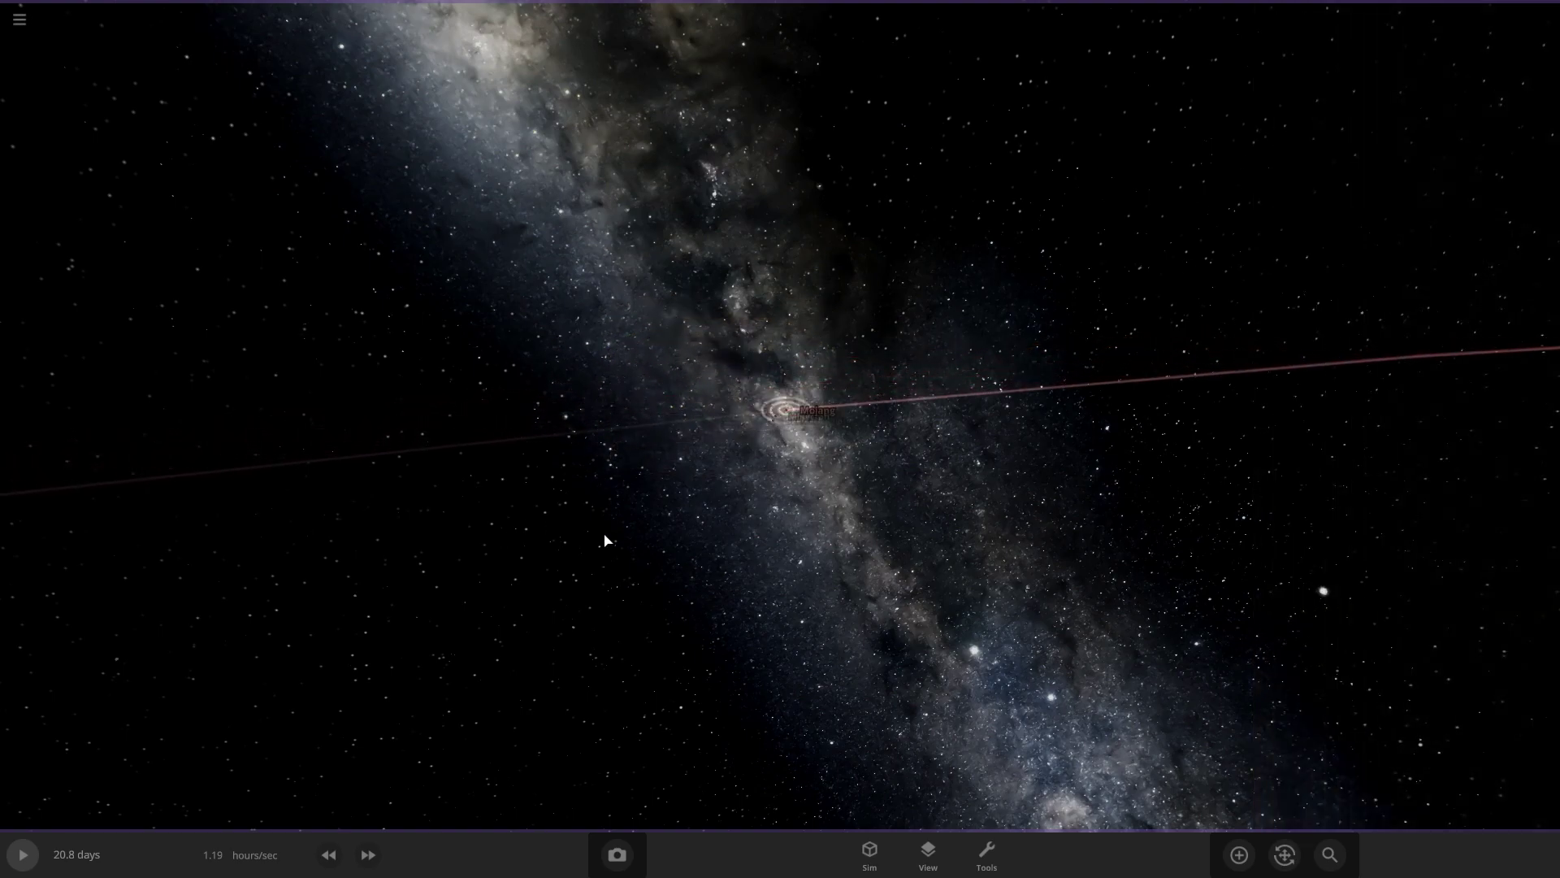
drag(602, 540, 1353, 520)
scroll(1197, 477, down, 10)
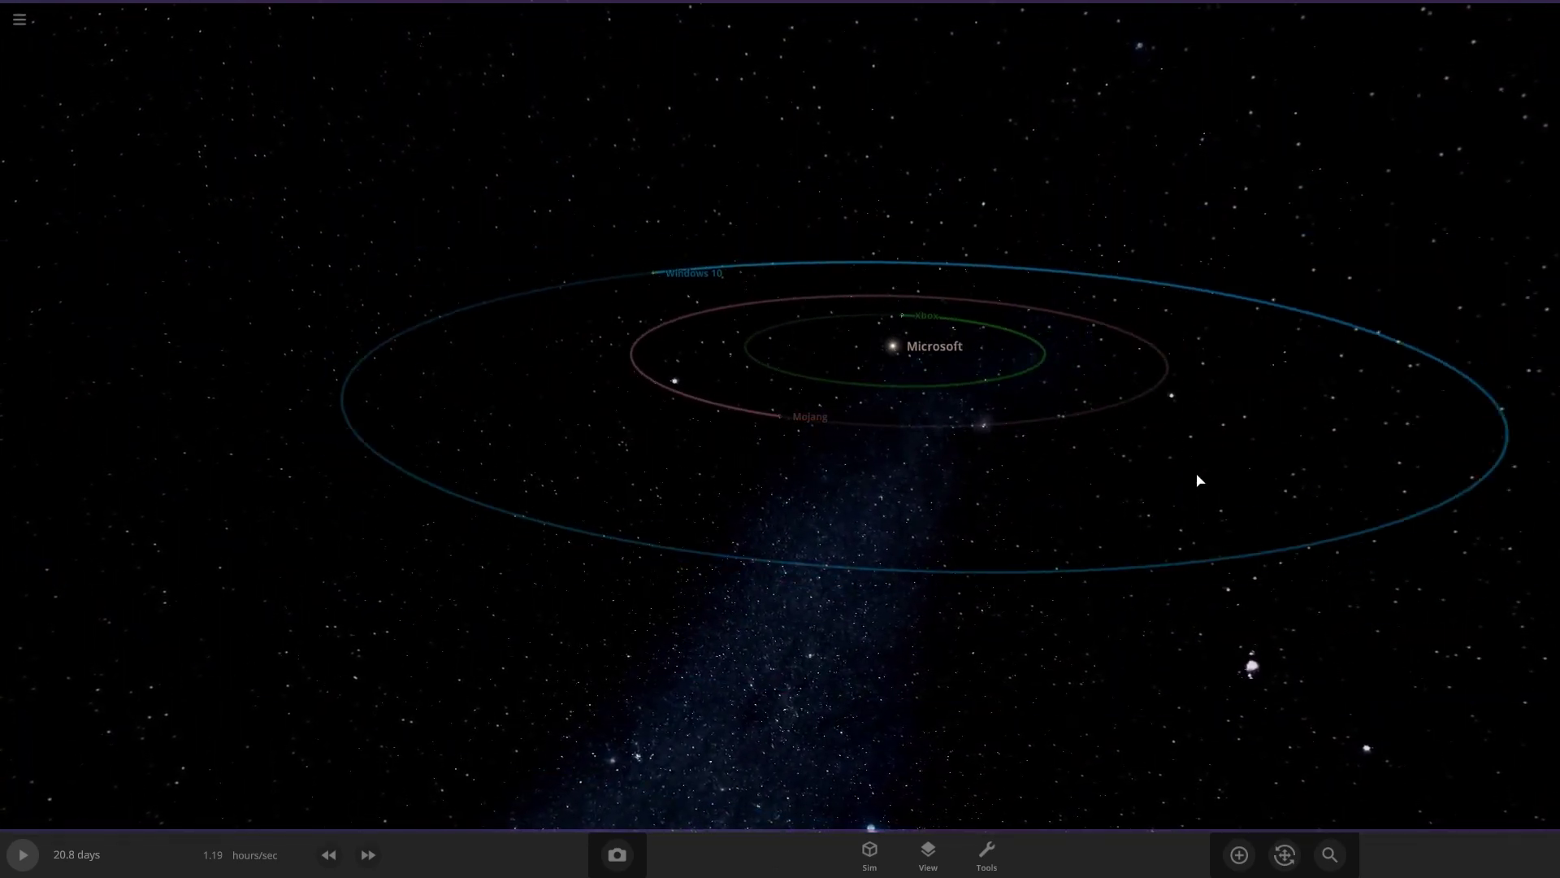
click(1239, 854)
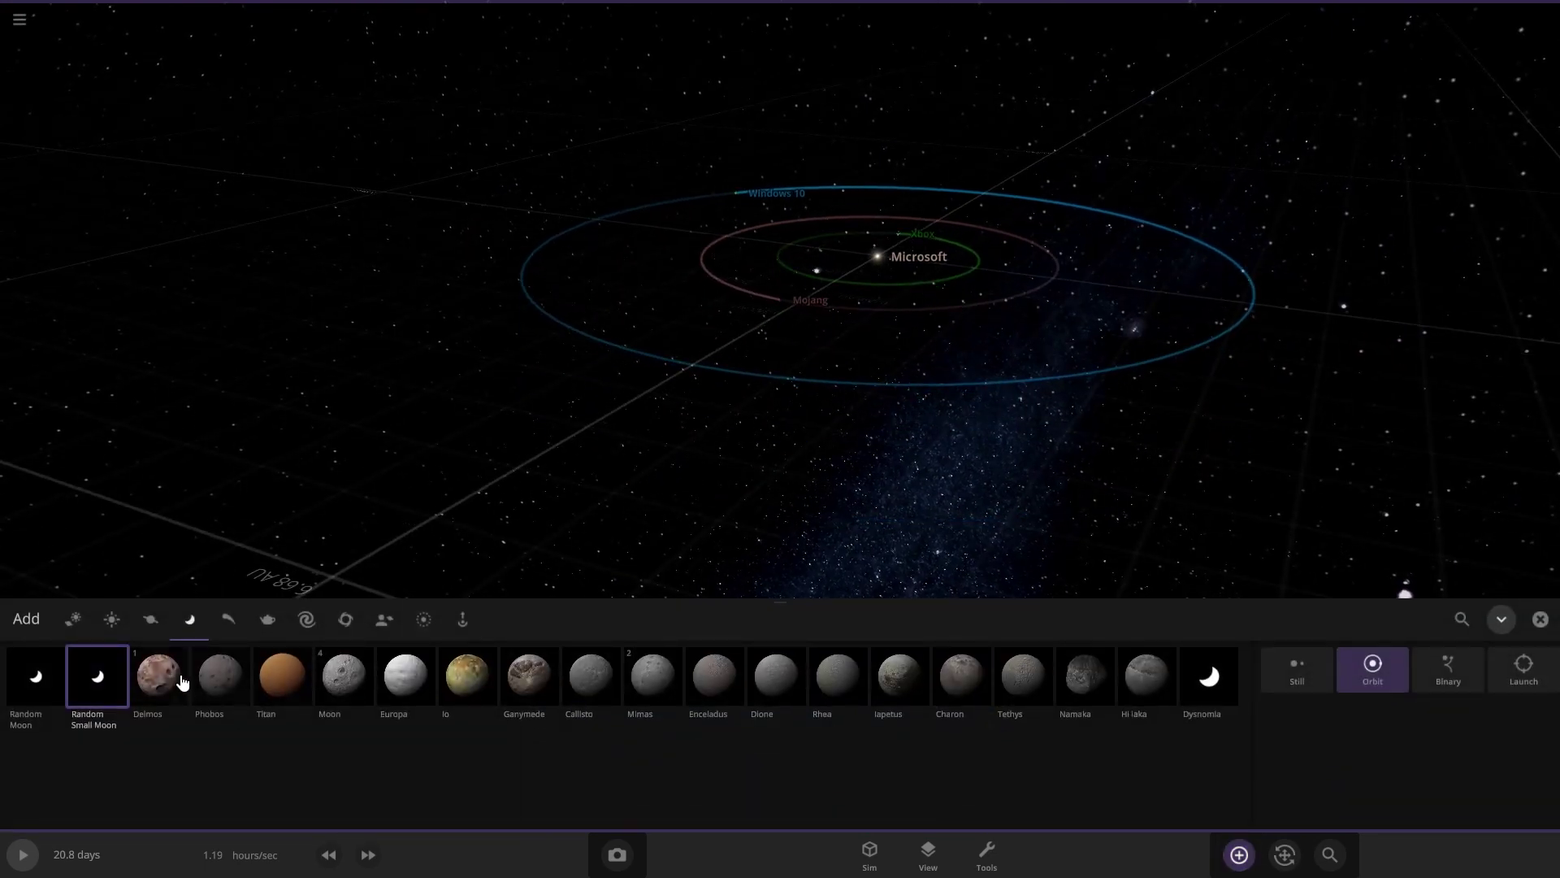
click(112, 630)
click(137, 623)
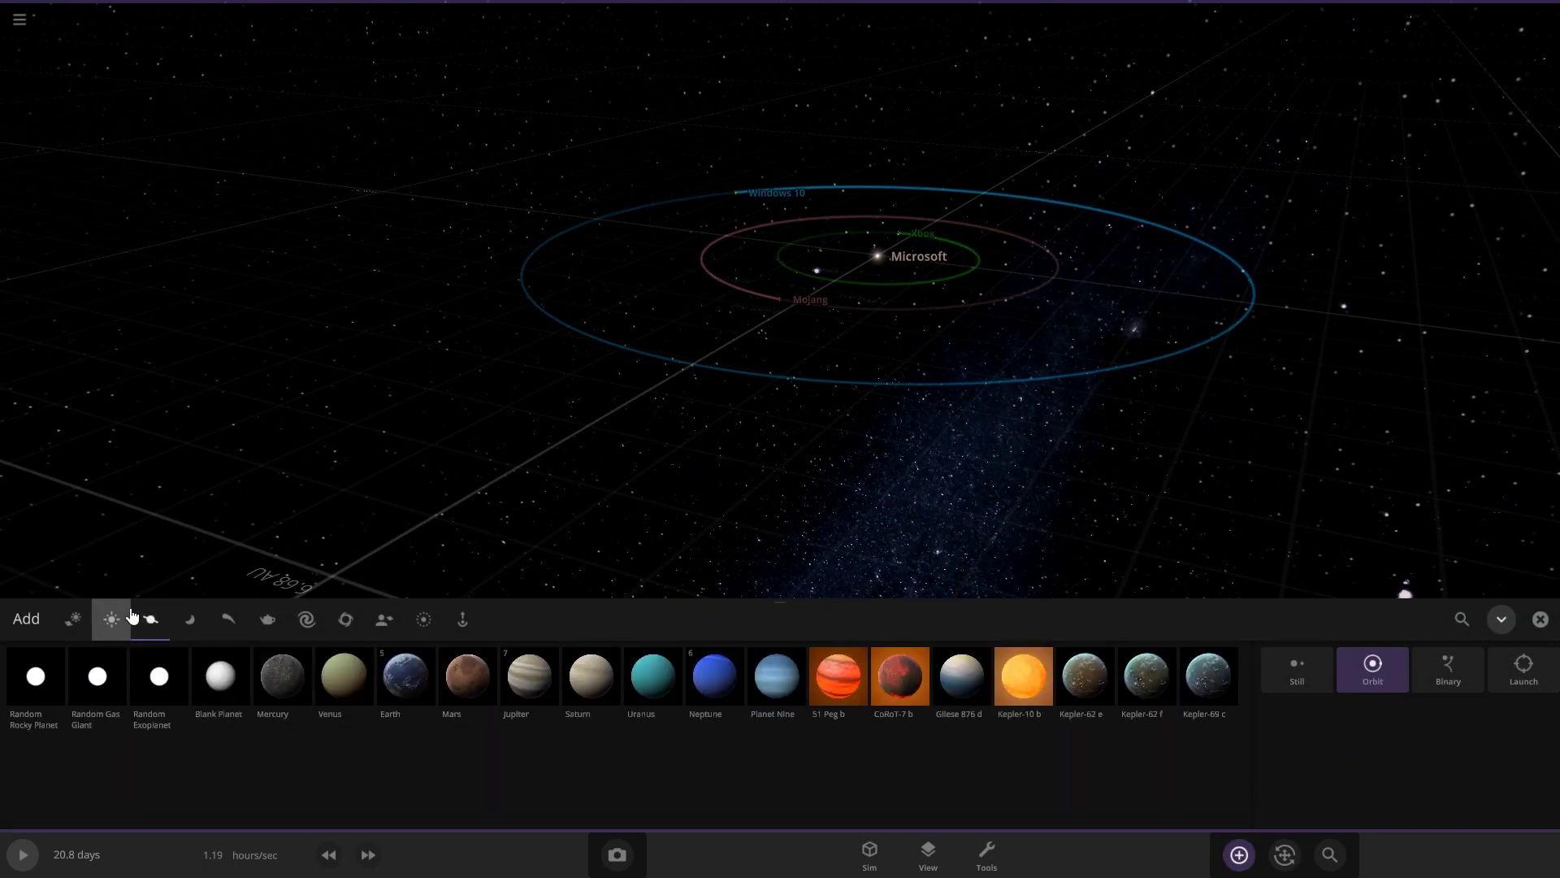
click(98, 676)
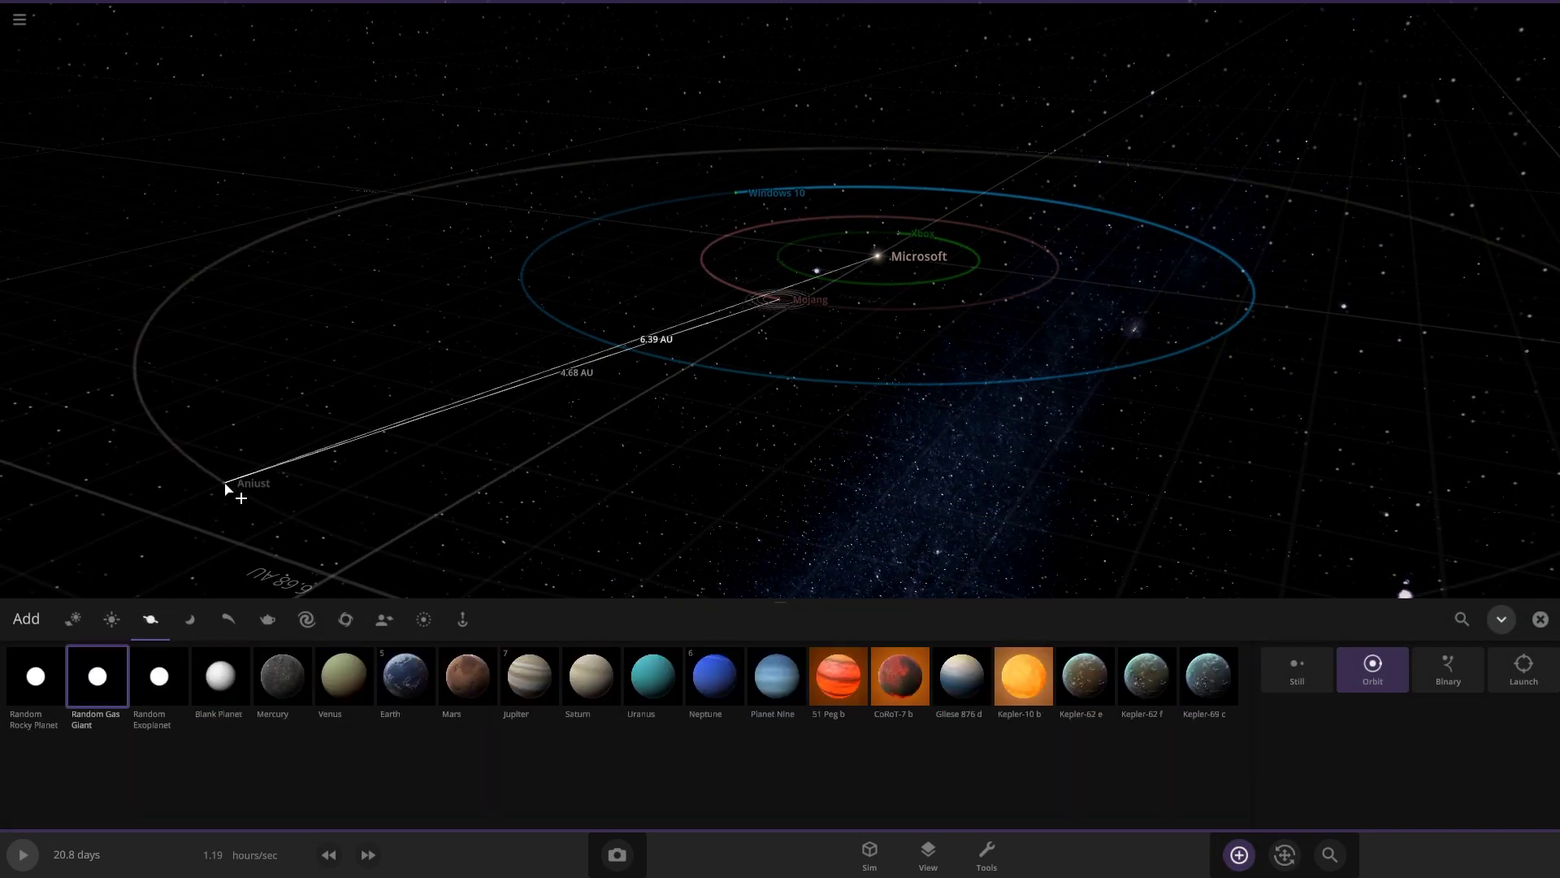
scroll(382, 432, down, 3)
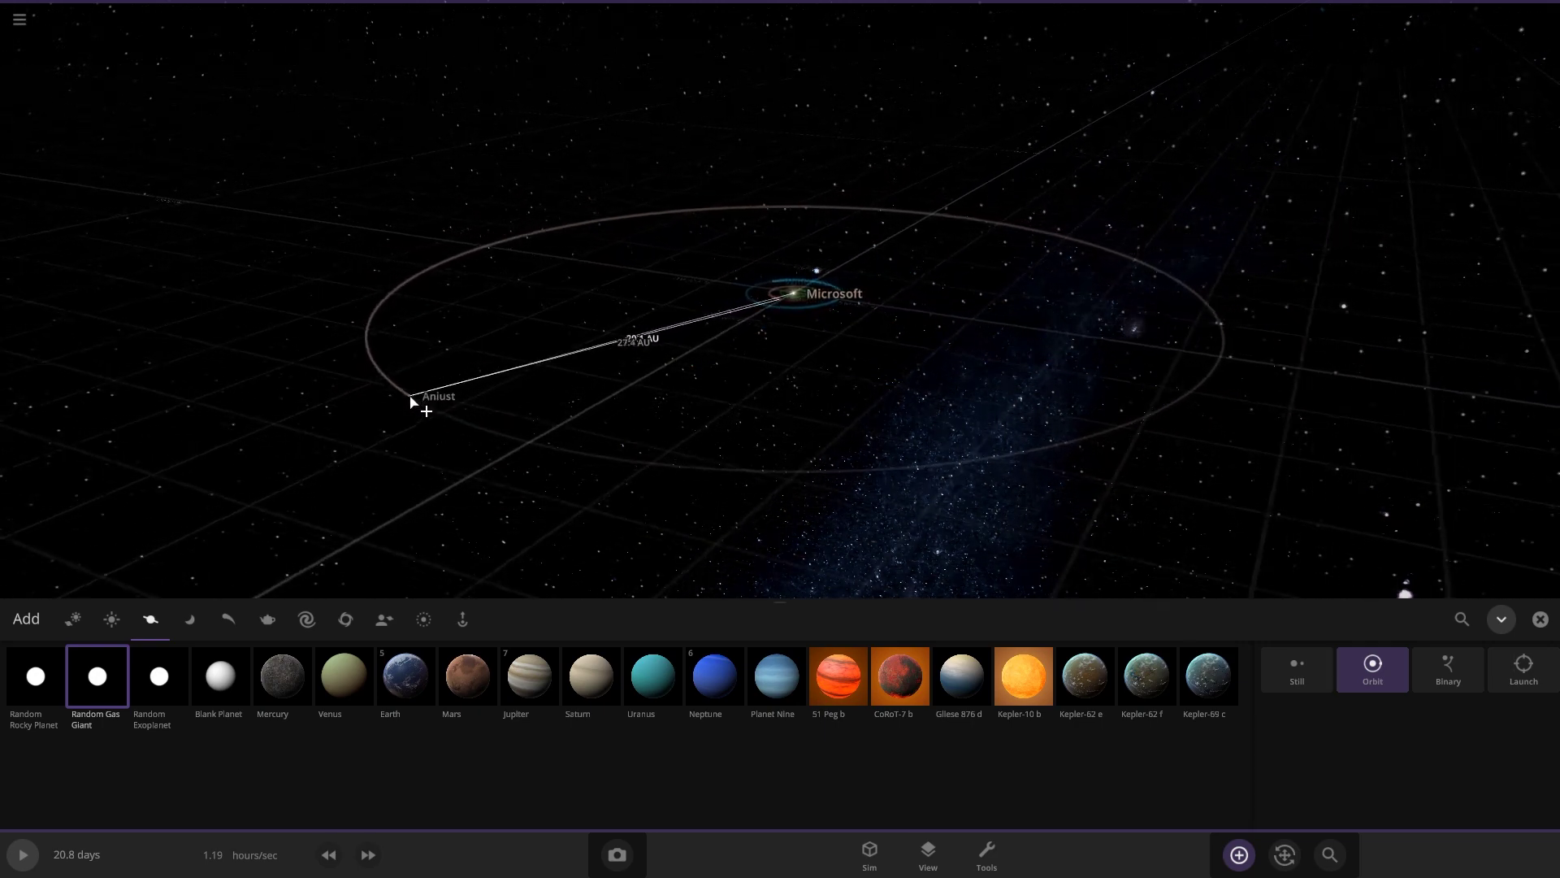
click(376, 408)
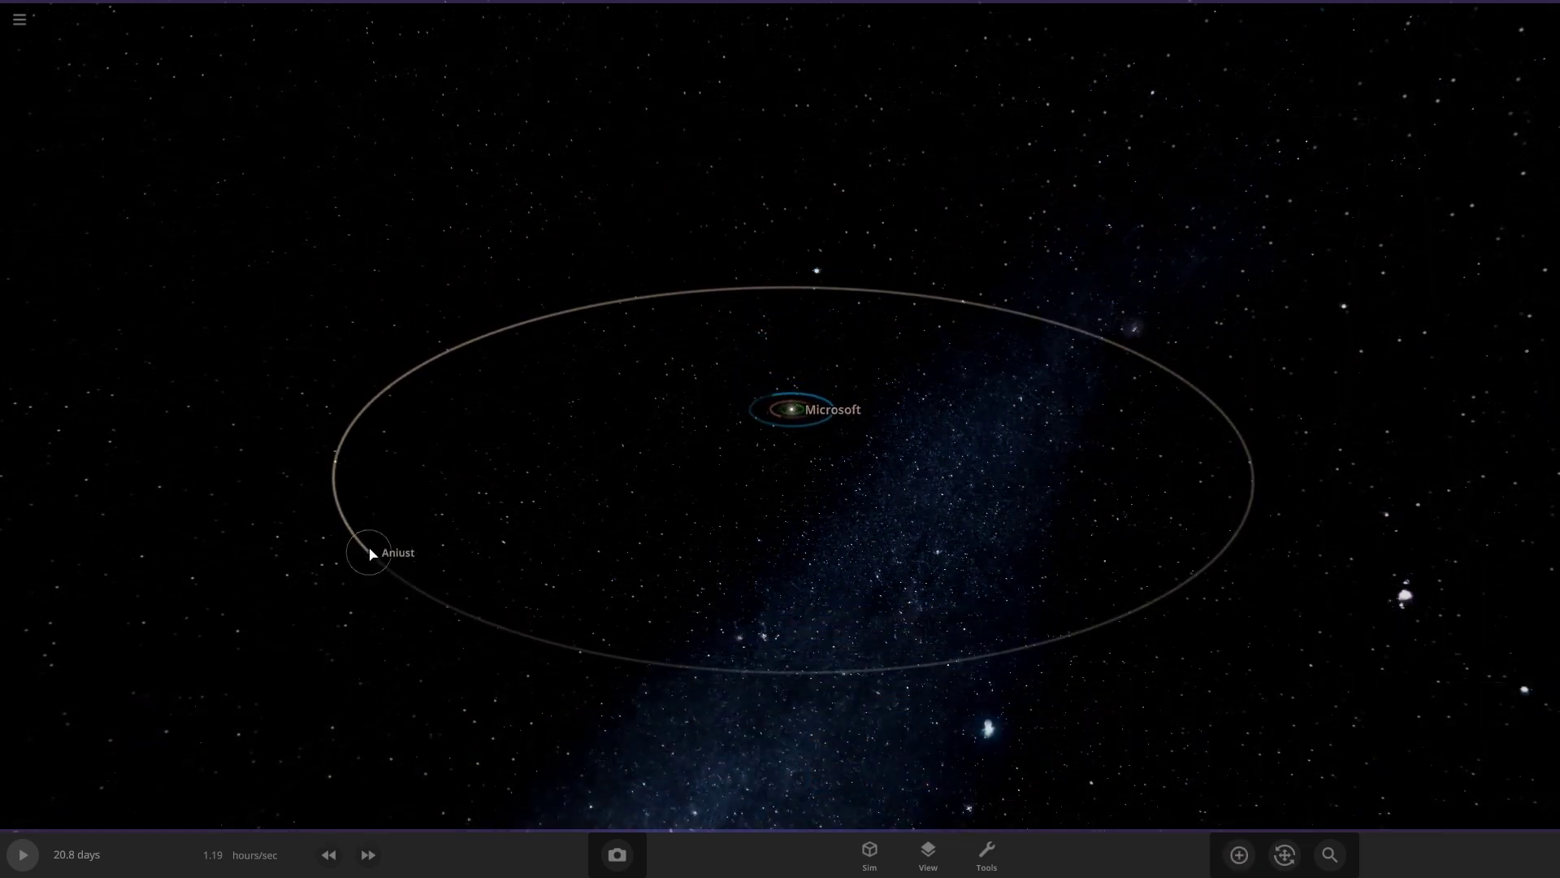
- Rename the new outermost gas giant Windows XP
click(369, 556)
click(1275, 302)
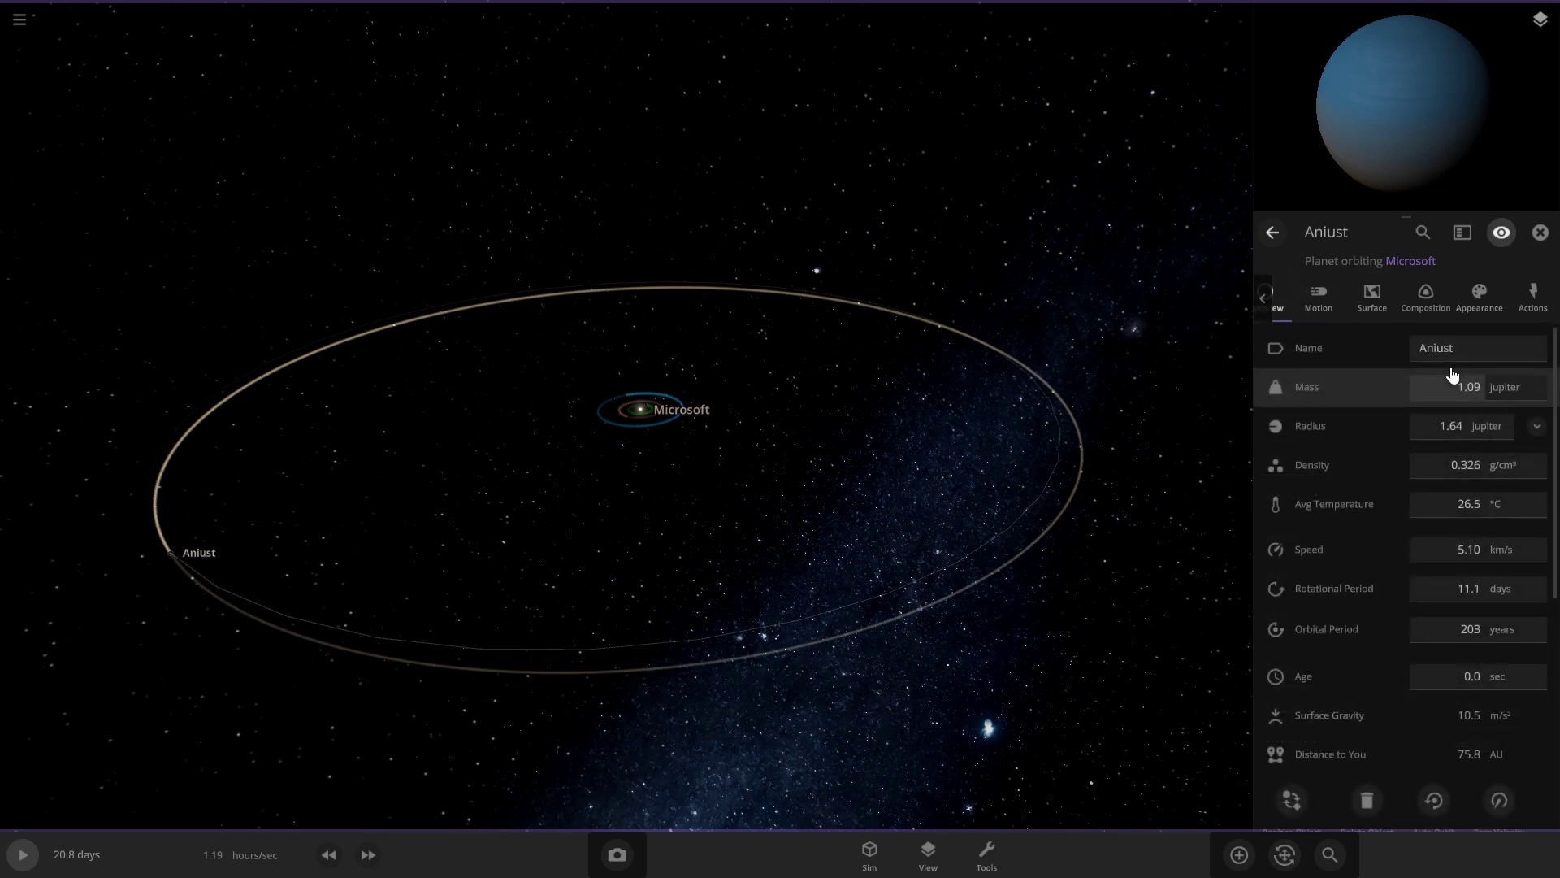
double_click(1440, 348)
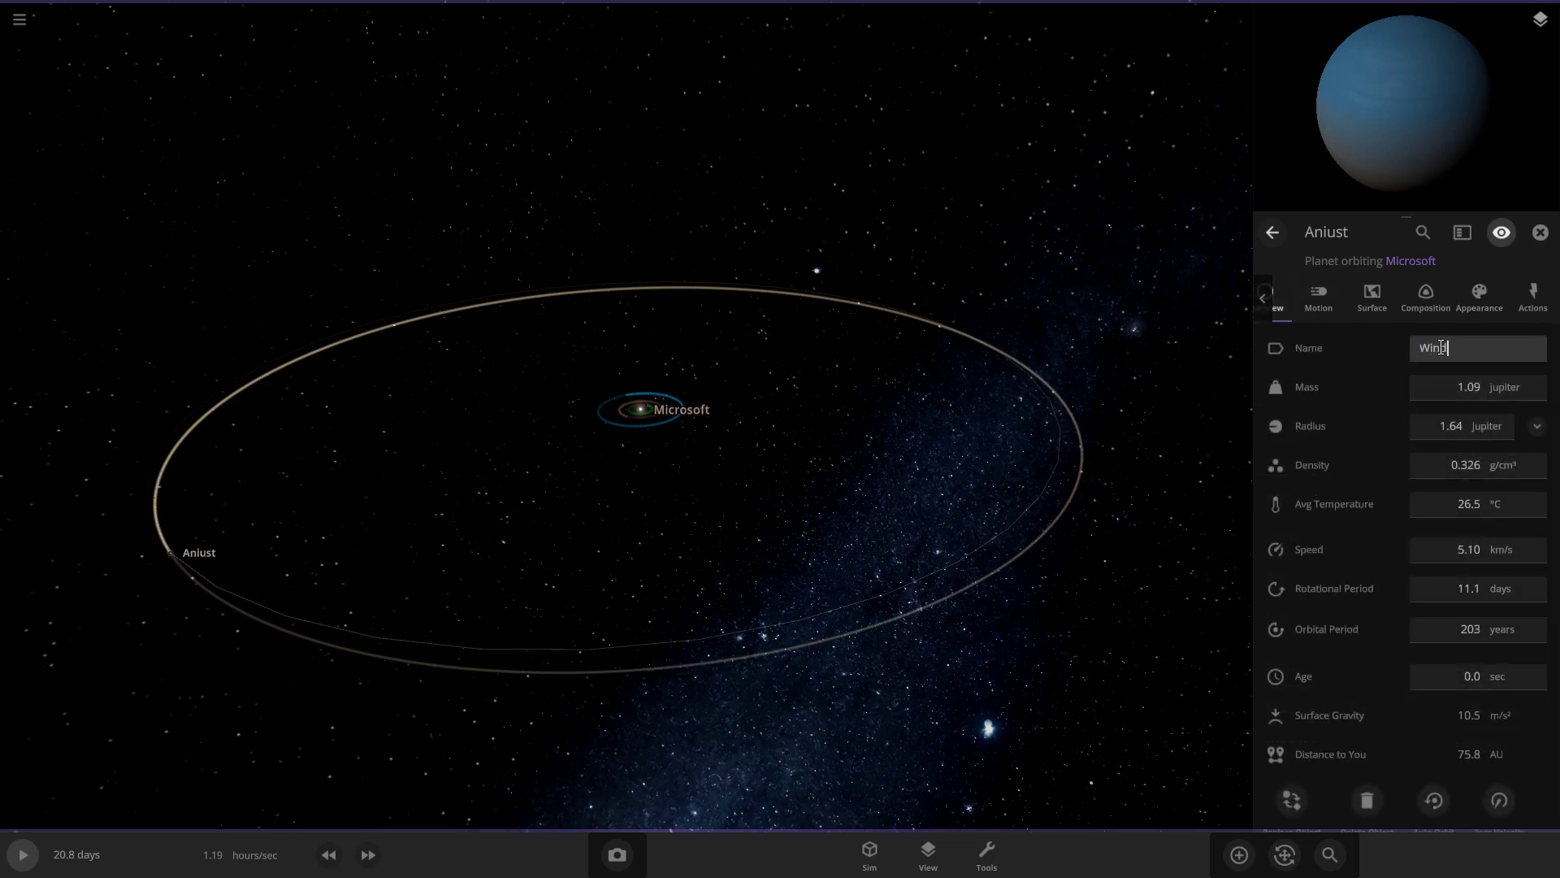
- Set the view lighting to Flash Light so Windows XP is illuminated up close
drag(168, 552, 475, 552)
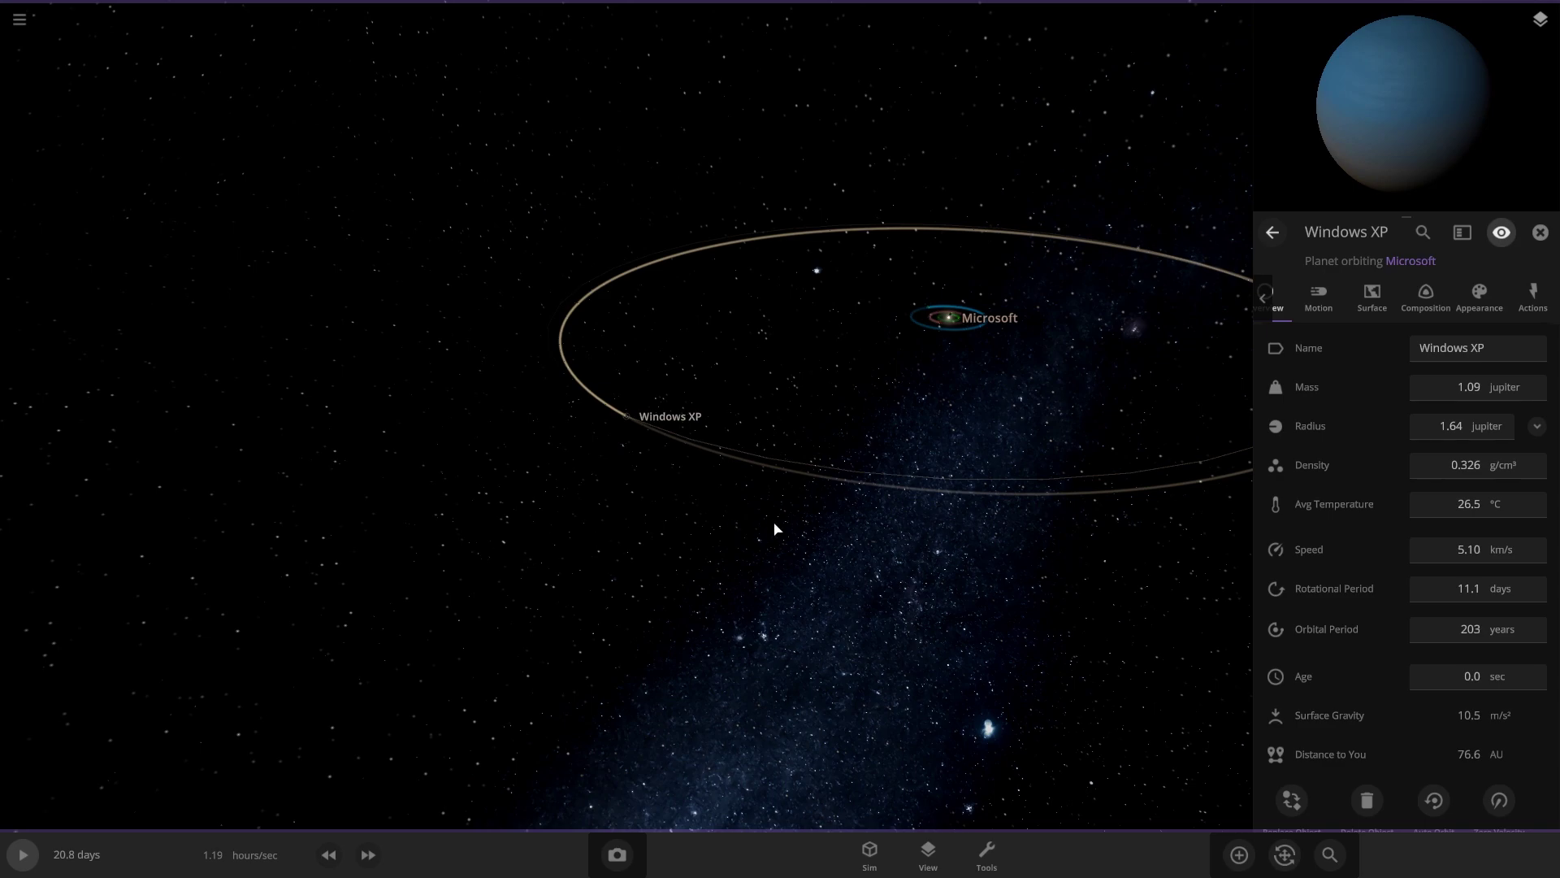
scroll(774, 529, up, 10)
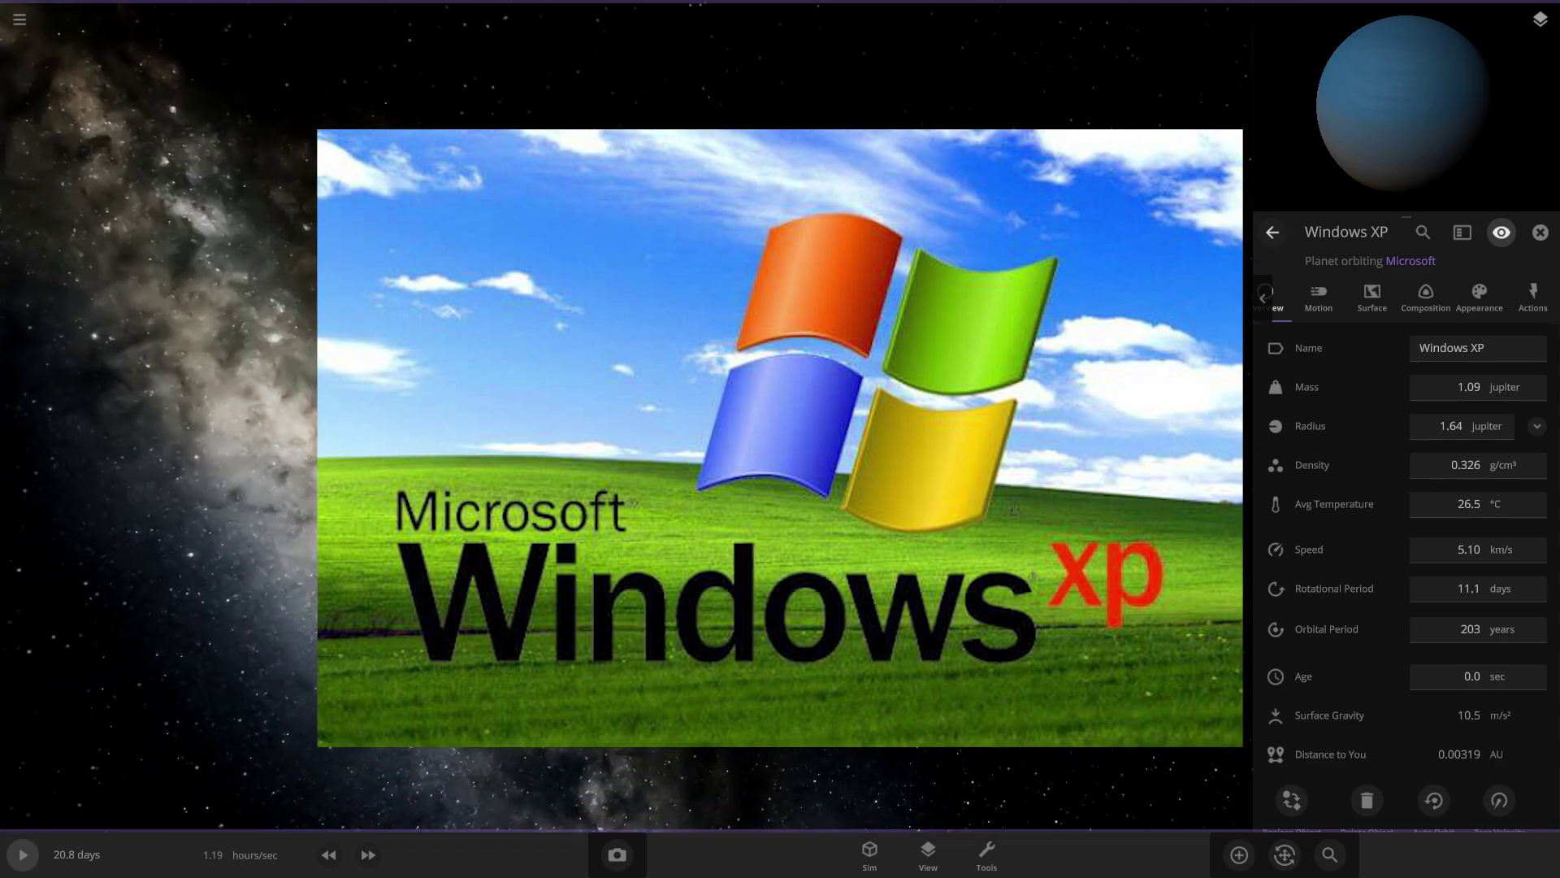
click(928, 851)
click(934, 774)
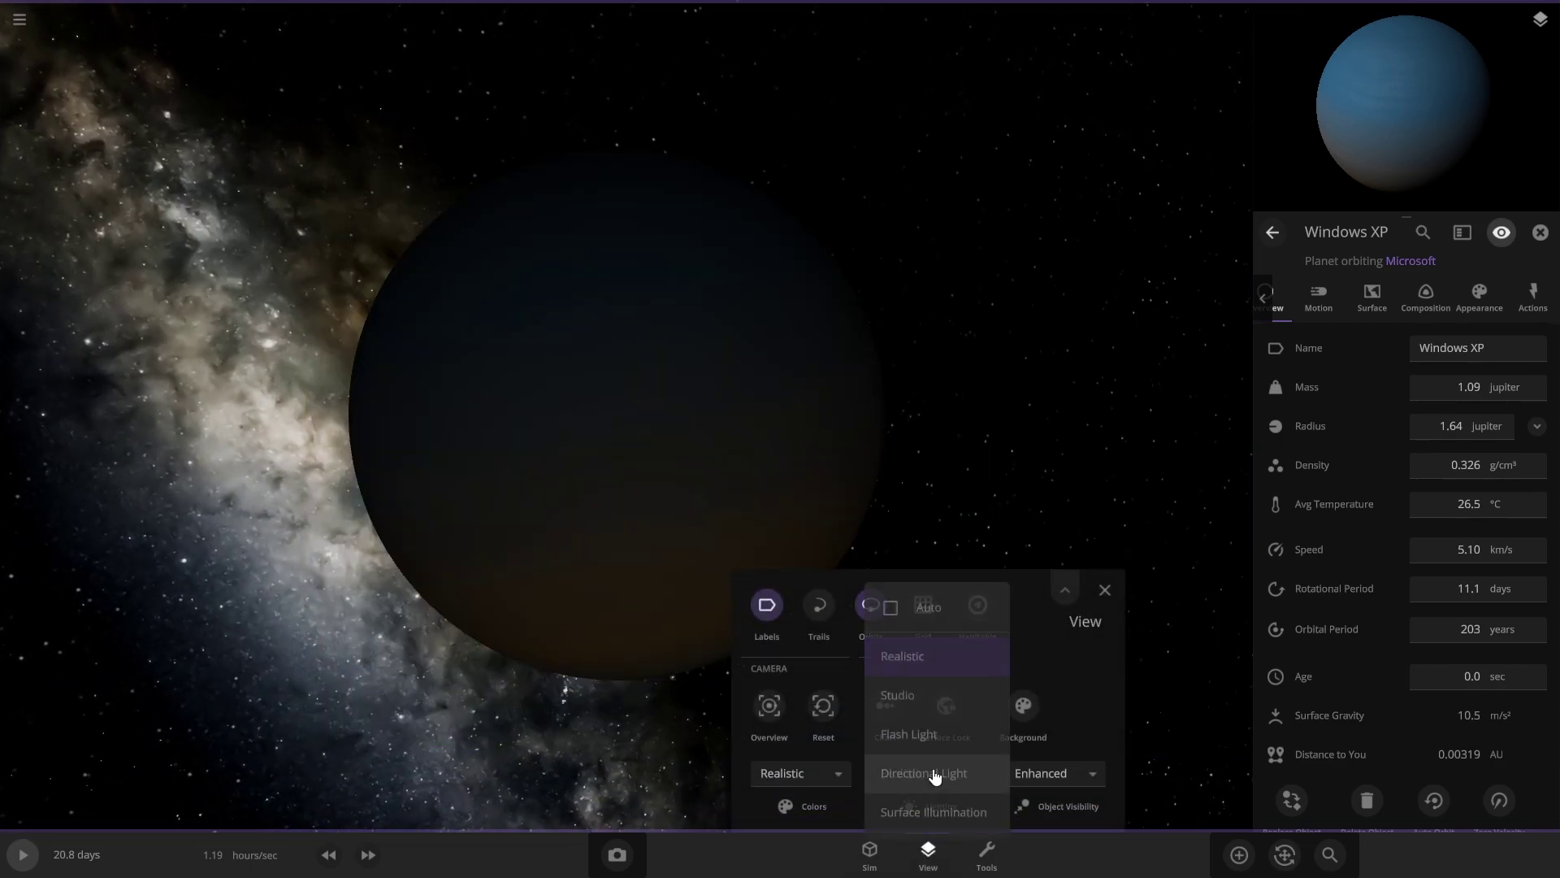
click(928, 741)
- Set the first band color of Windows XP to bright red
click(1479, 297)
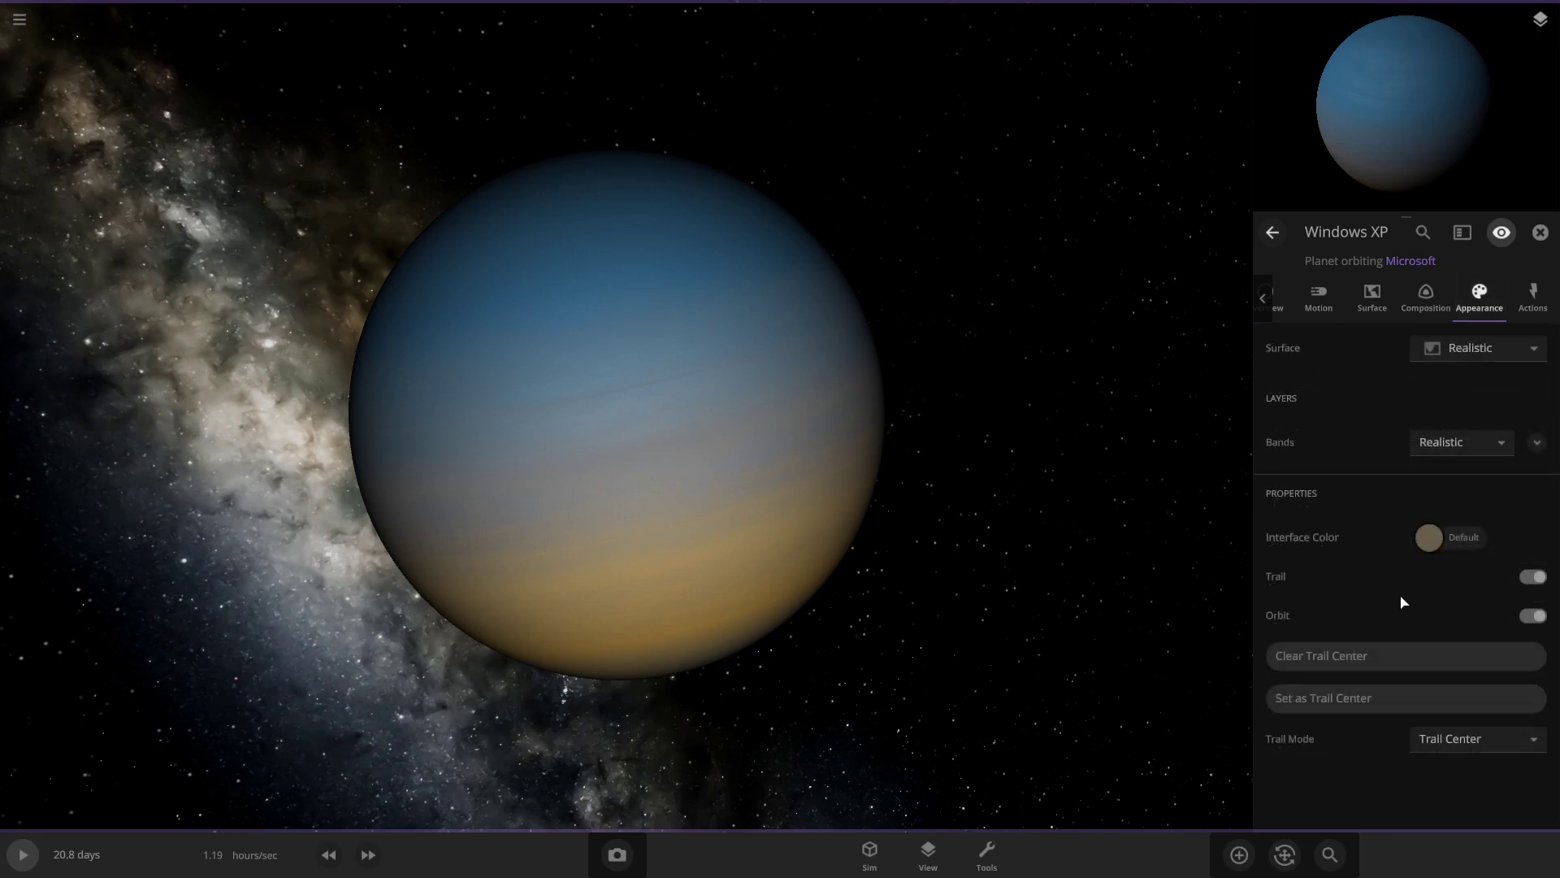
click(1537, 443)
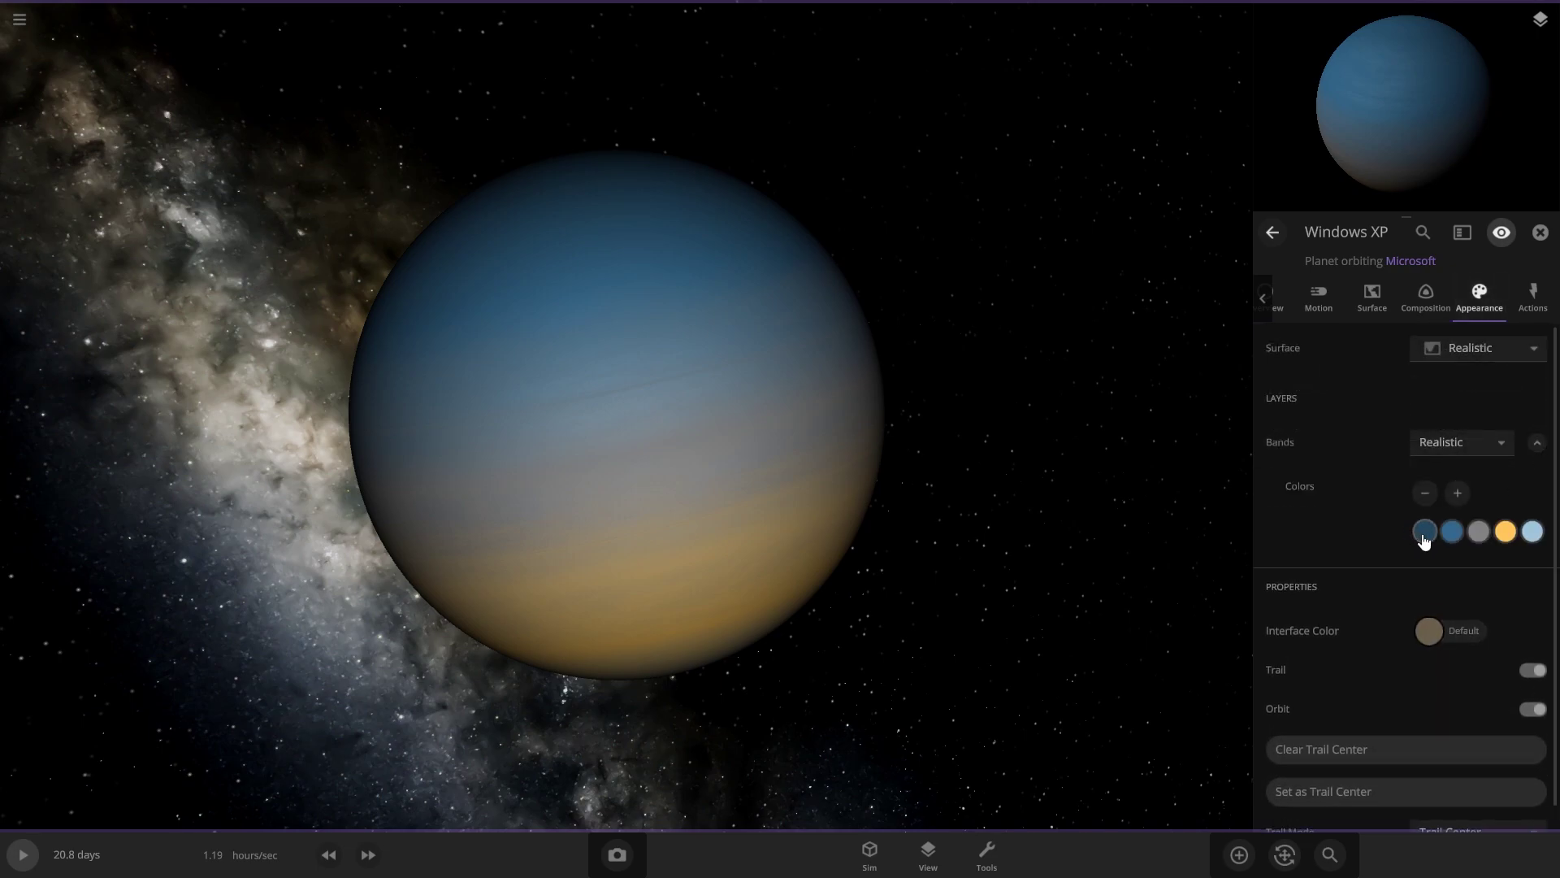
click(1424, 532)
drag(1356, 615, 1356, 522)
click(1301, 607)
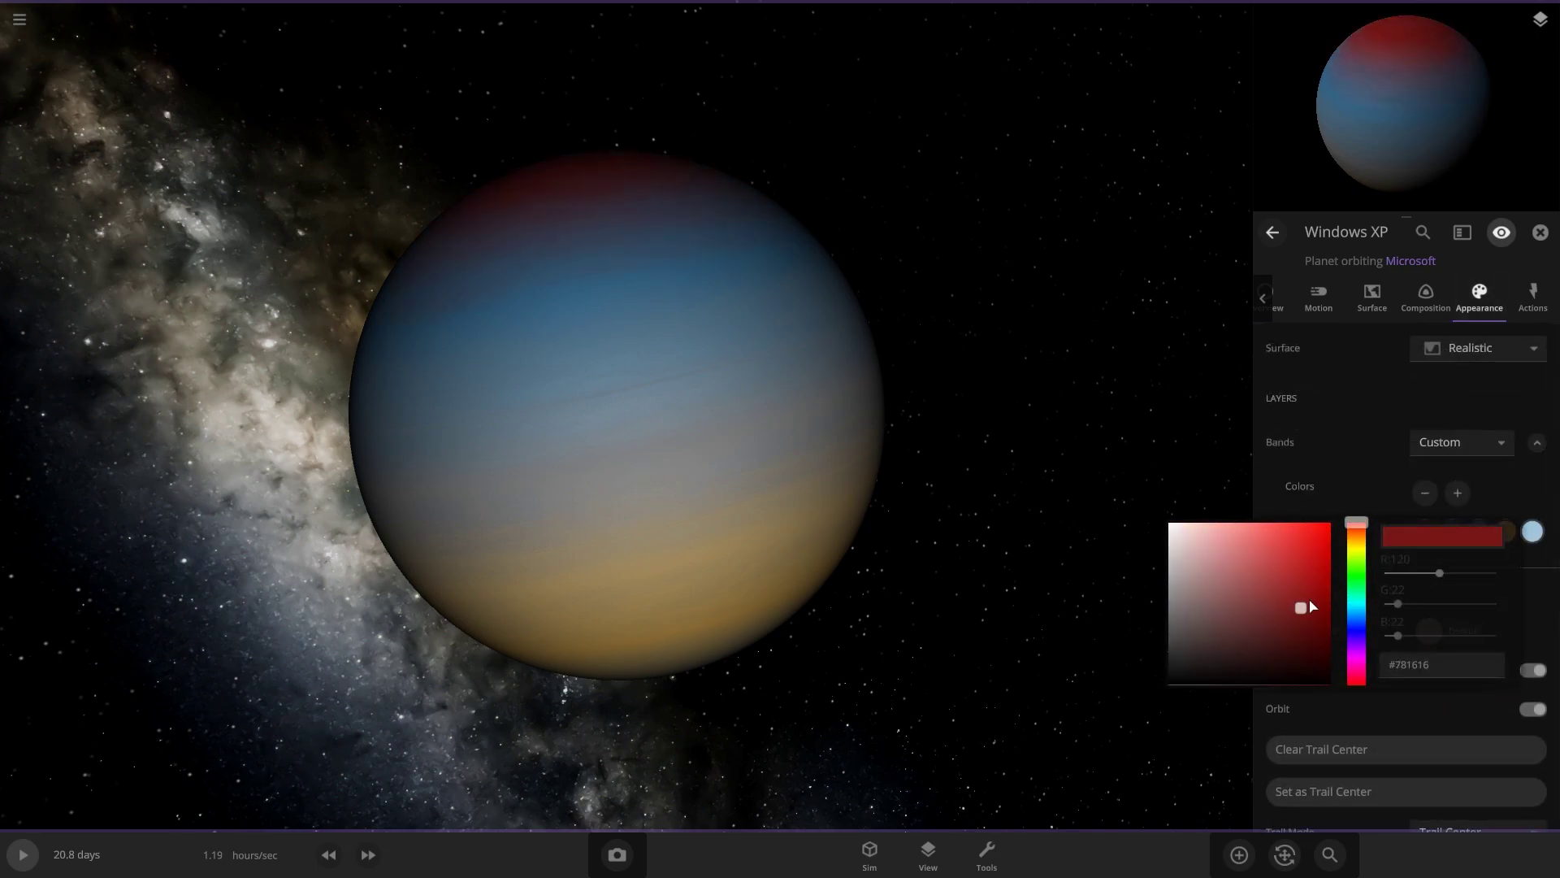
click(1157, 453)
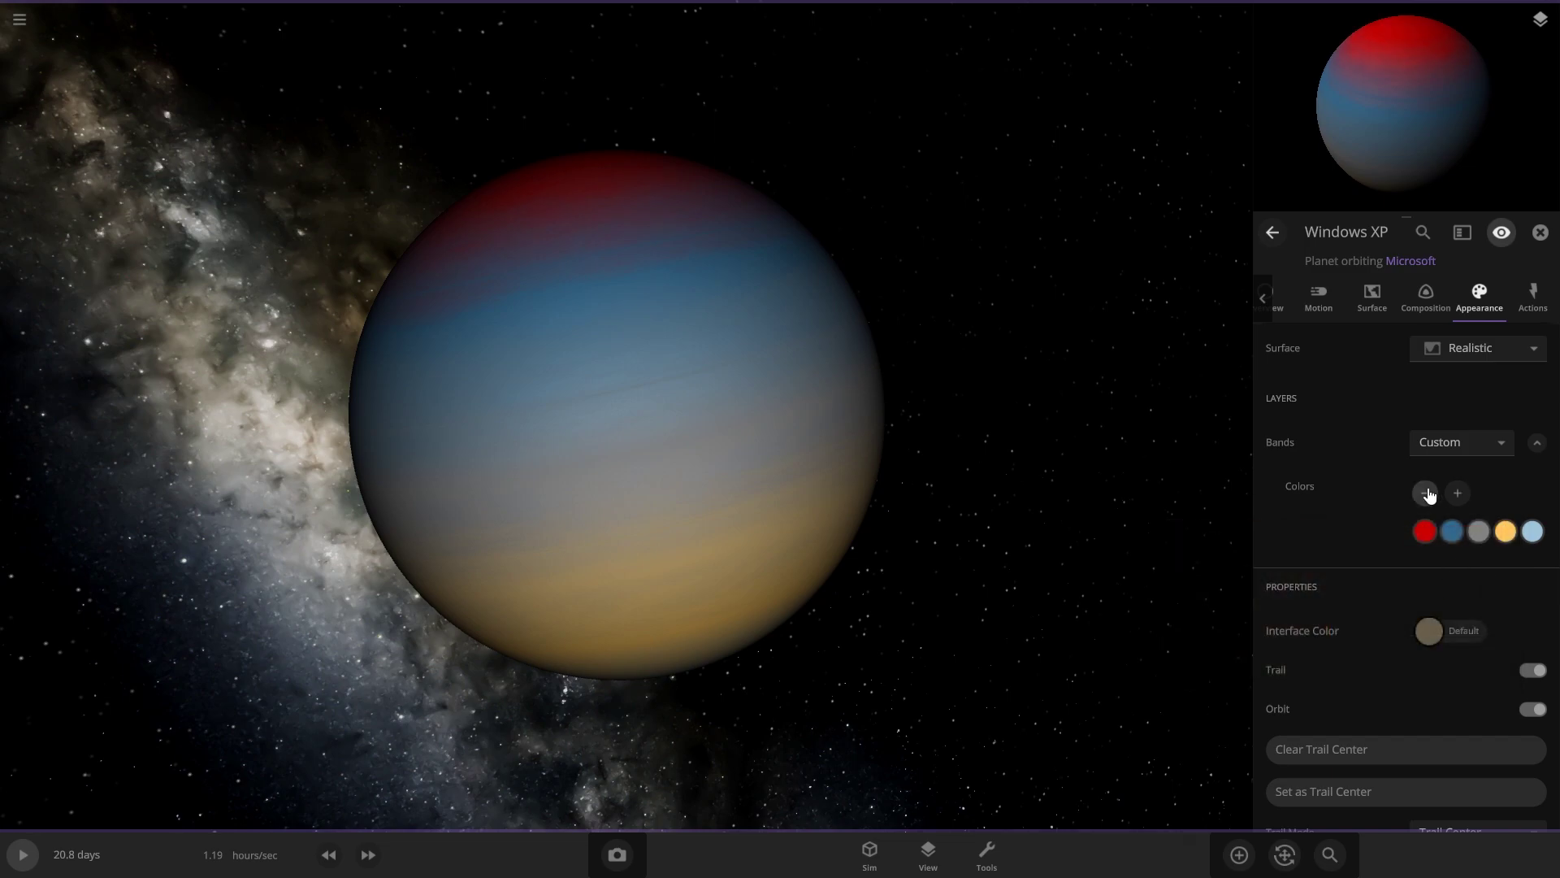
- Reduce Windows XP's band colors to four and set the second band to green
click(1426, 493)
click(1453, 532)
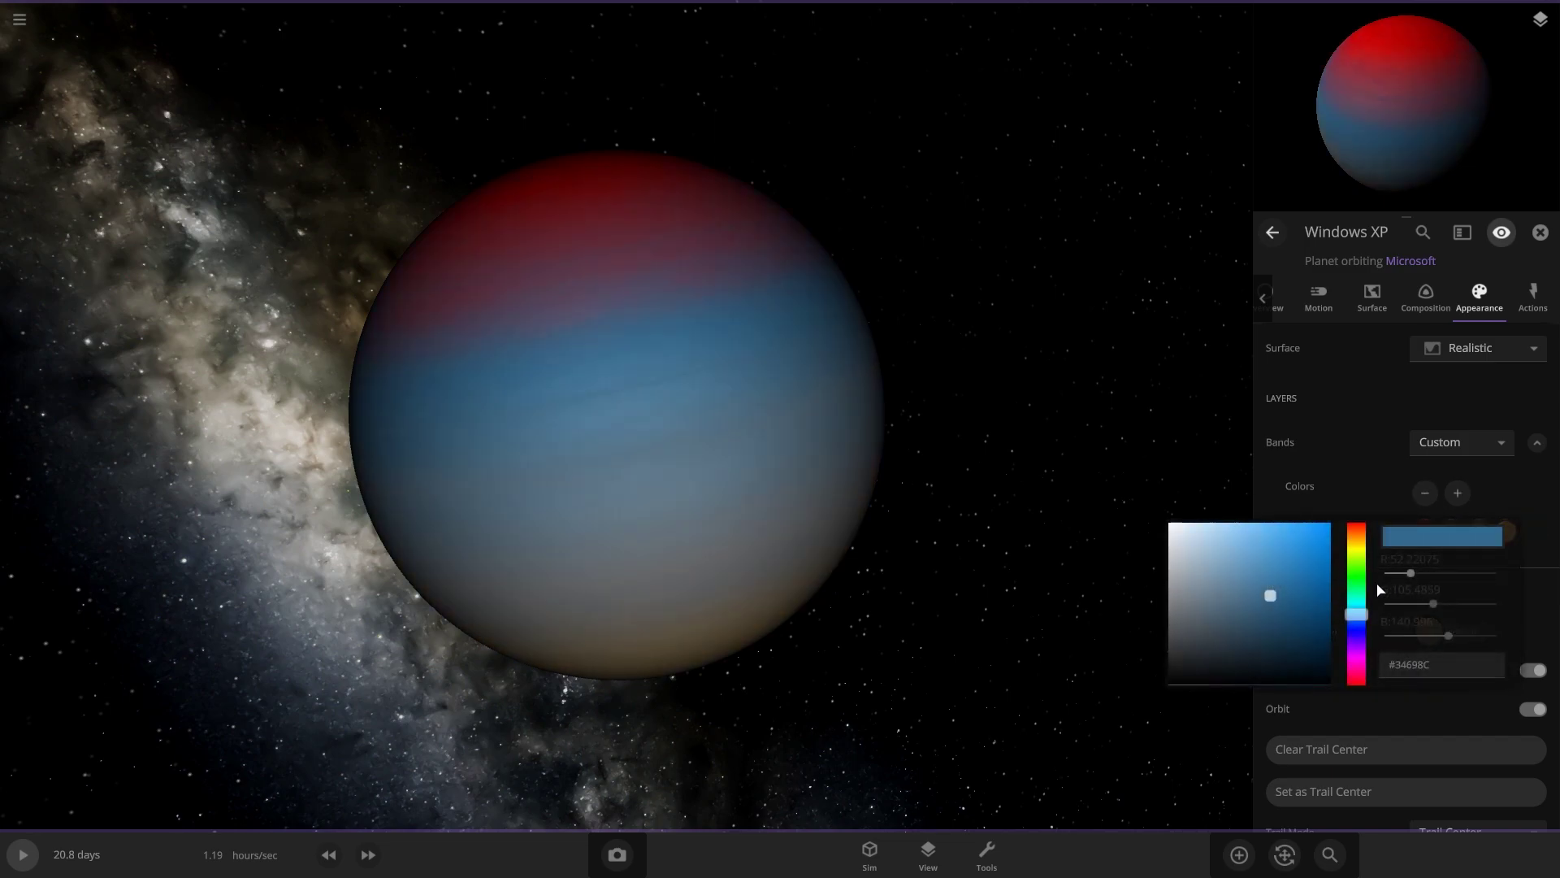
click(1361, 580)
click(1072, 477)
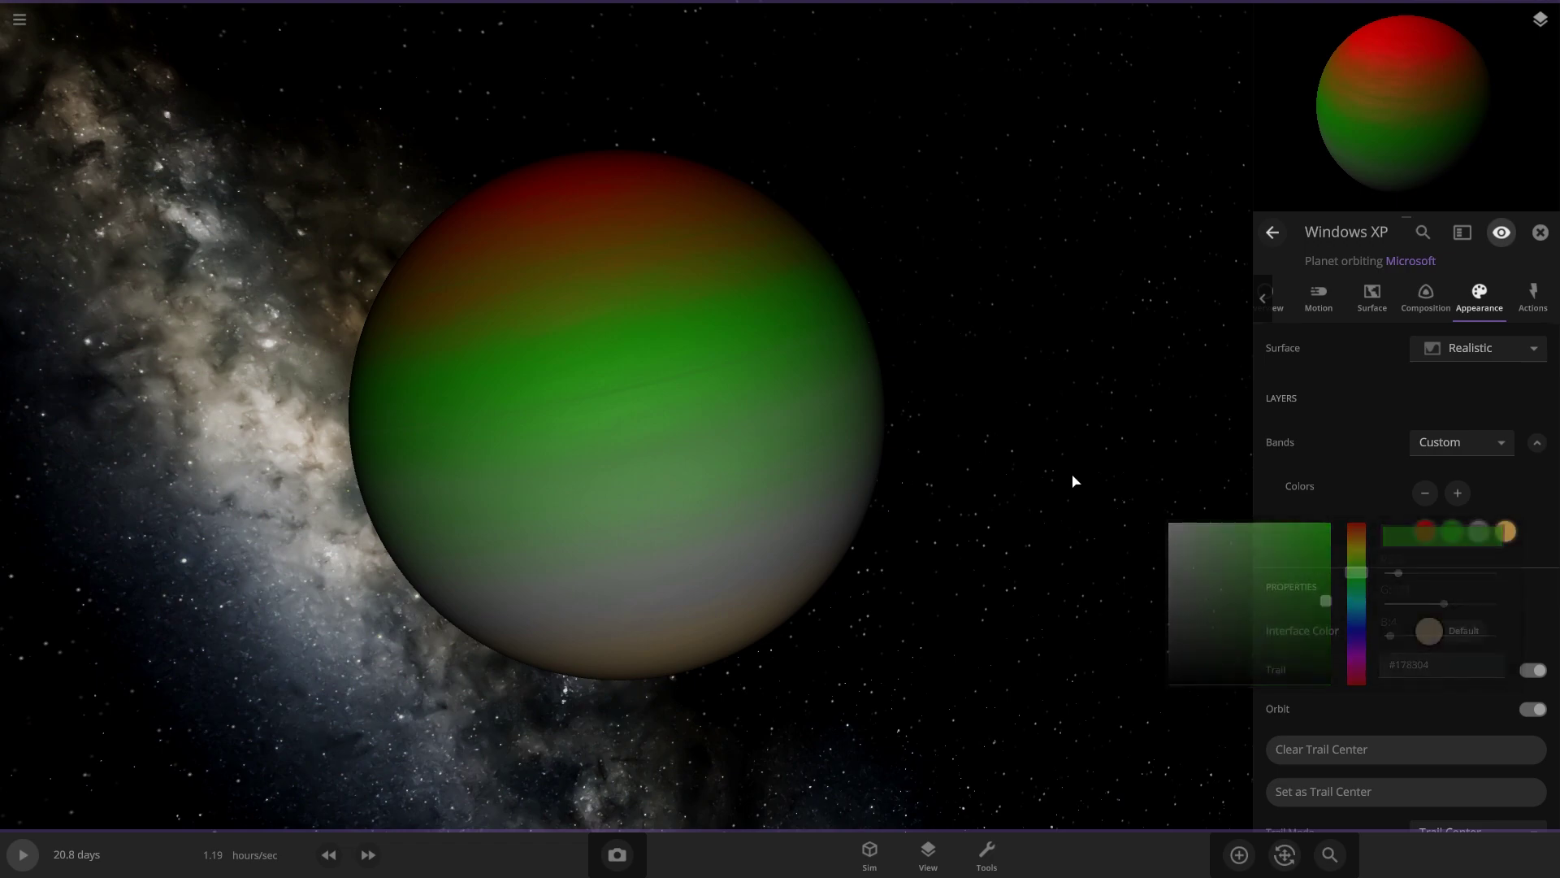
- Change the gray third band color of Windows XP to dark blue
click(1479, 535)
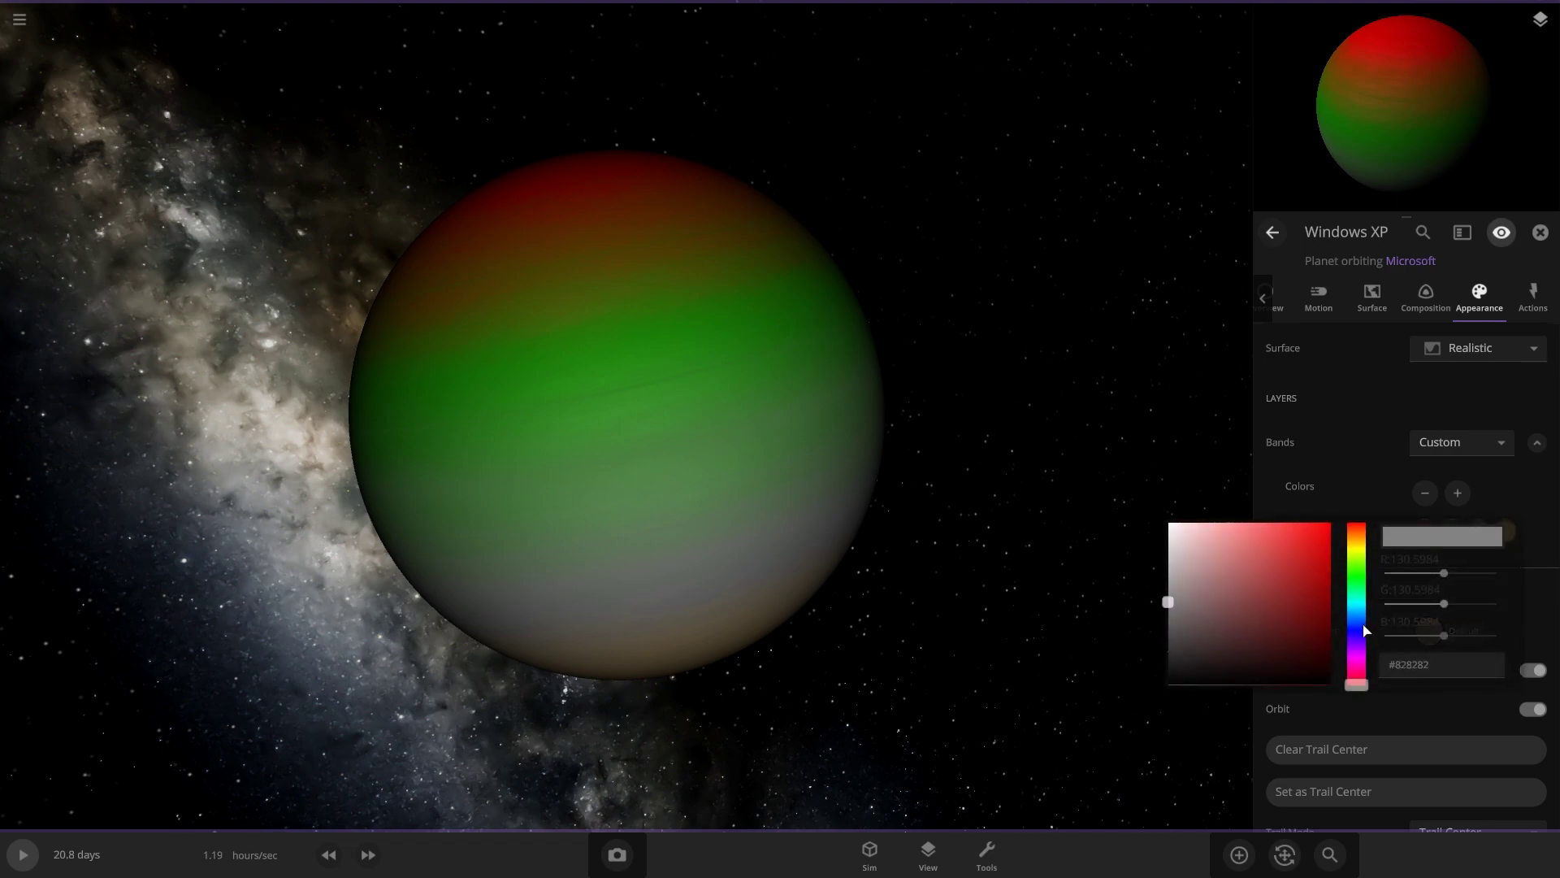
click(1317, 616)
click(1142, 474)
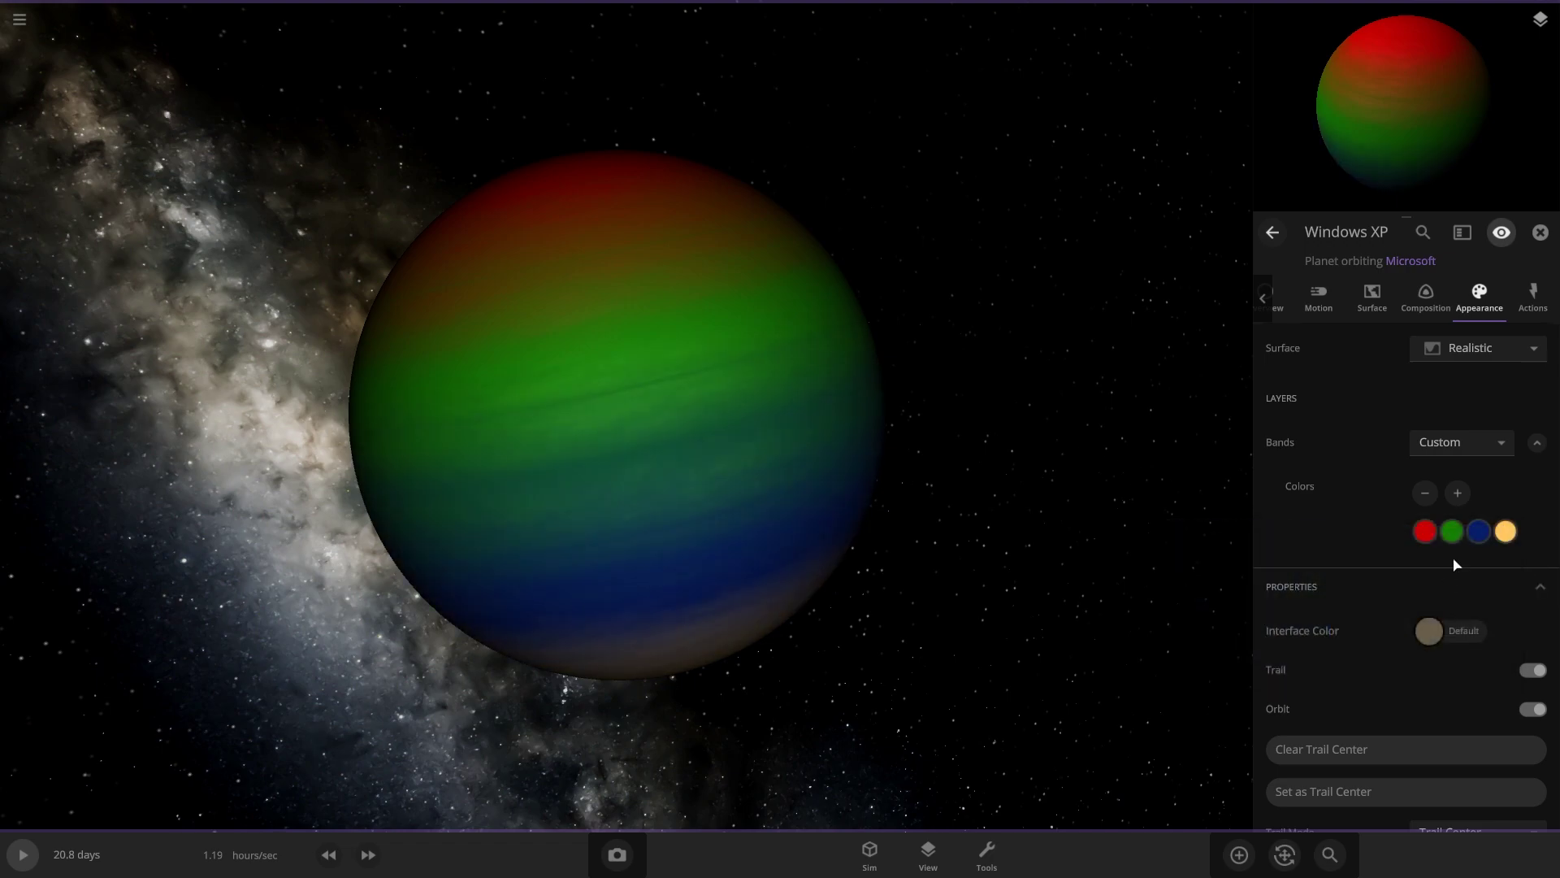
- Set the fourth band color of Windows XP to yellow #CBE617
click(1504, 533)
click(1357, 557)
click(1311, 579)
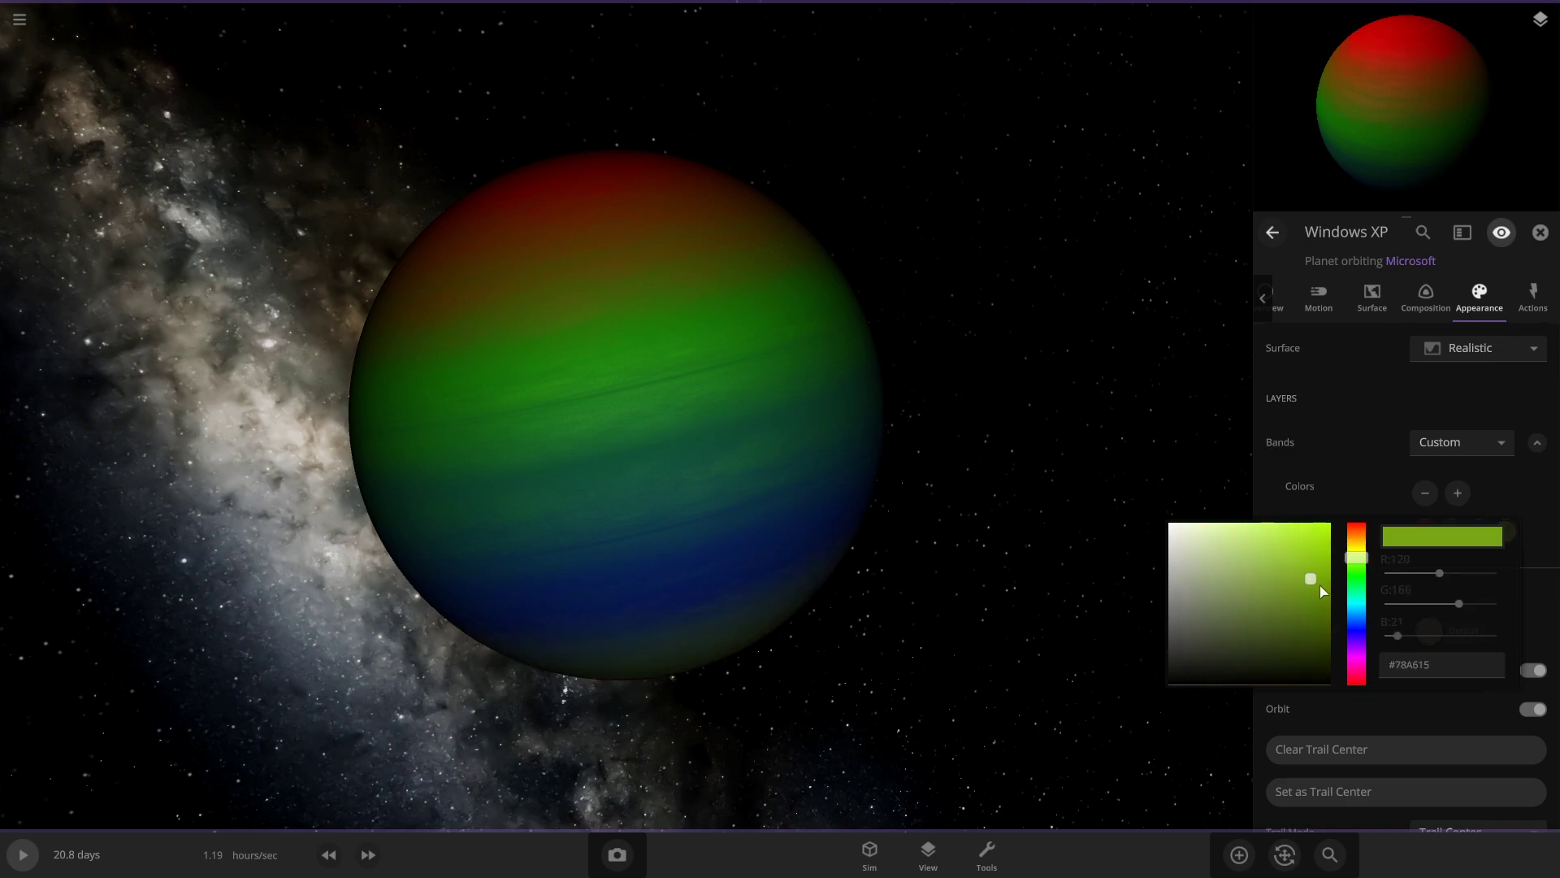
drag(1359, 558, 1316, 539)
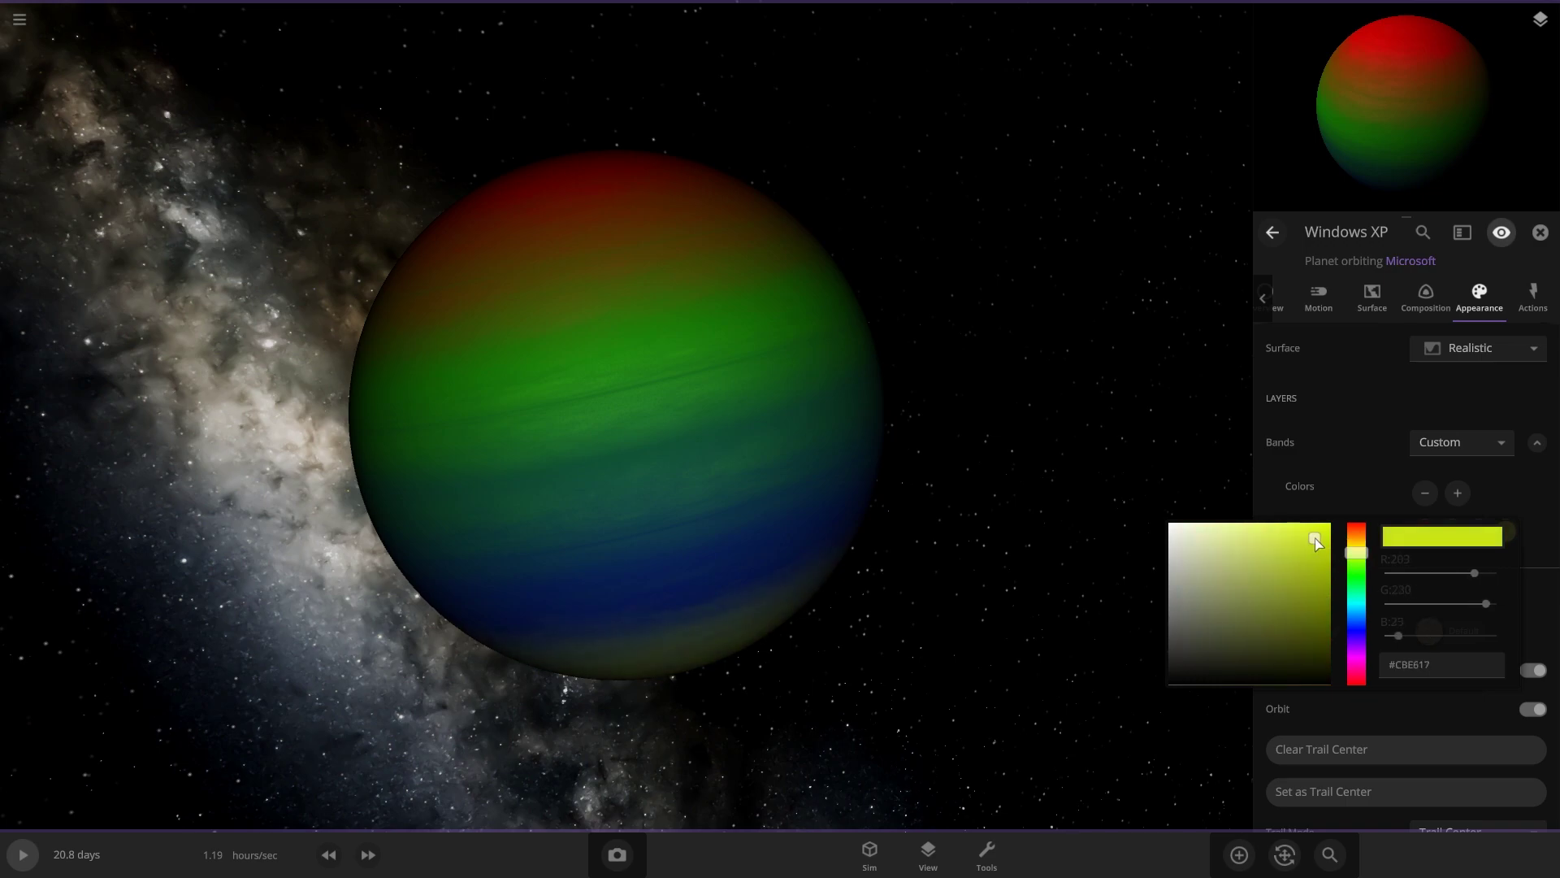
click(1146, 518)
- Add a random small moon in orbit around Windows XP at a distance of about 0.0067 AU
drag(1020, 582, 873, 478)
click(1274, 301)
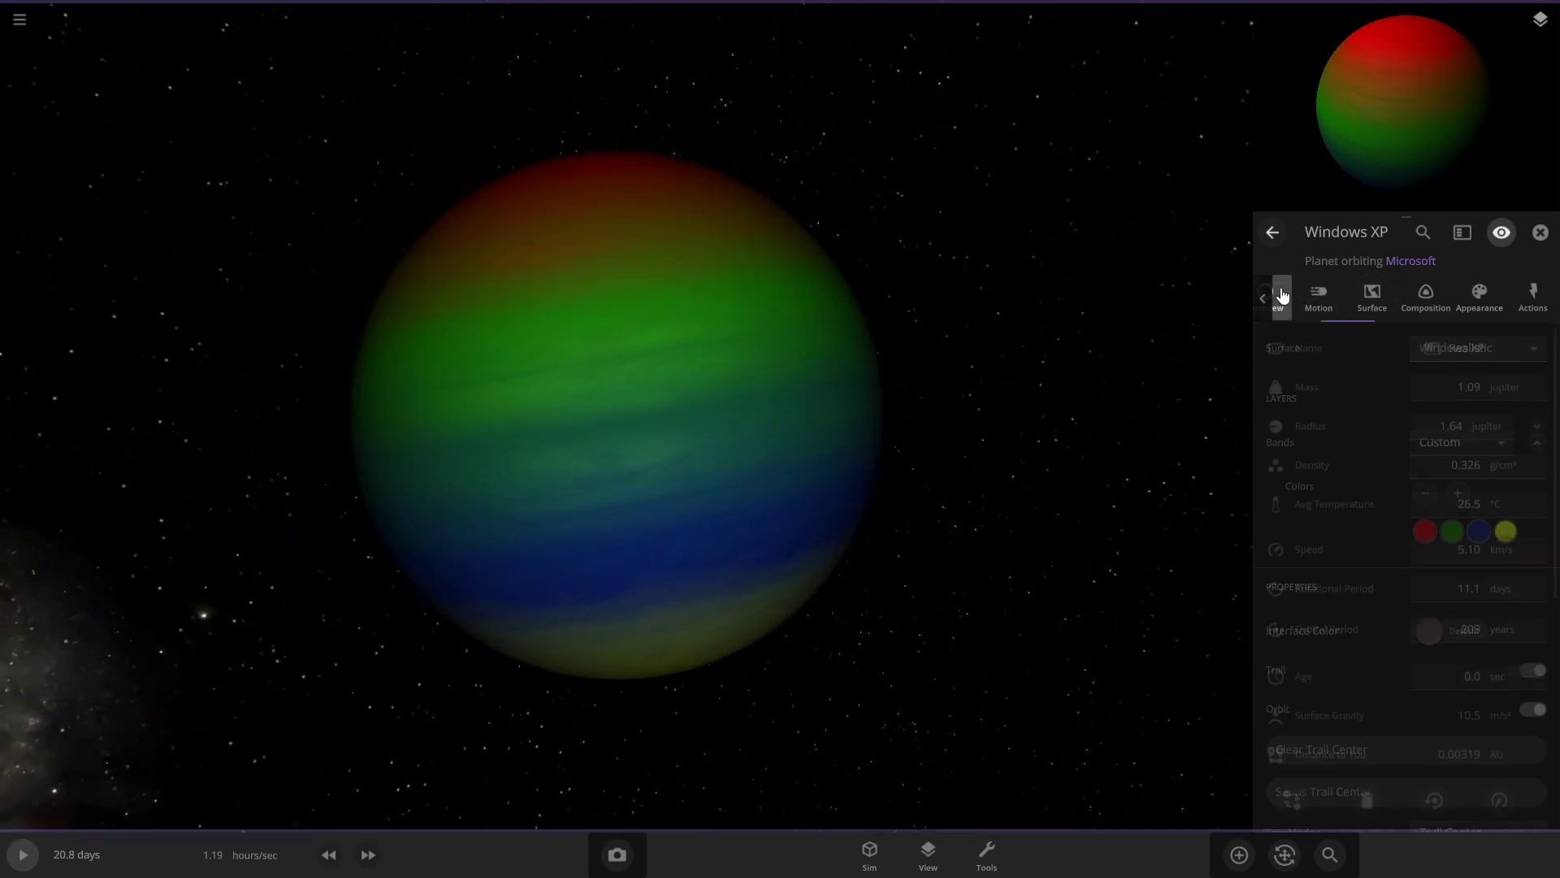
scroll(1114, 651, down, 5)
click(1239, 854)
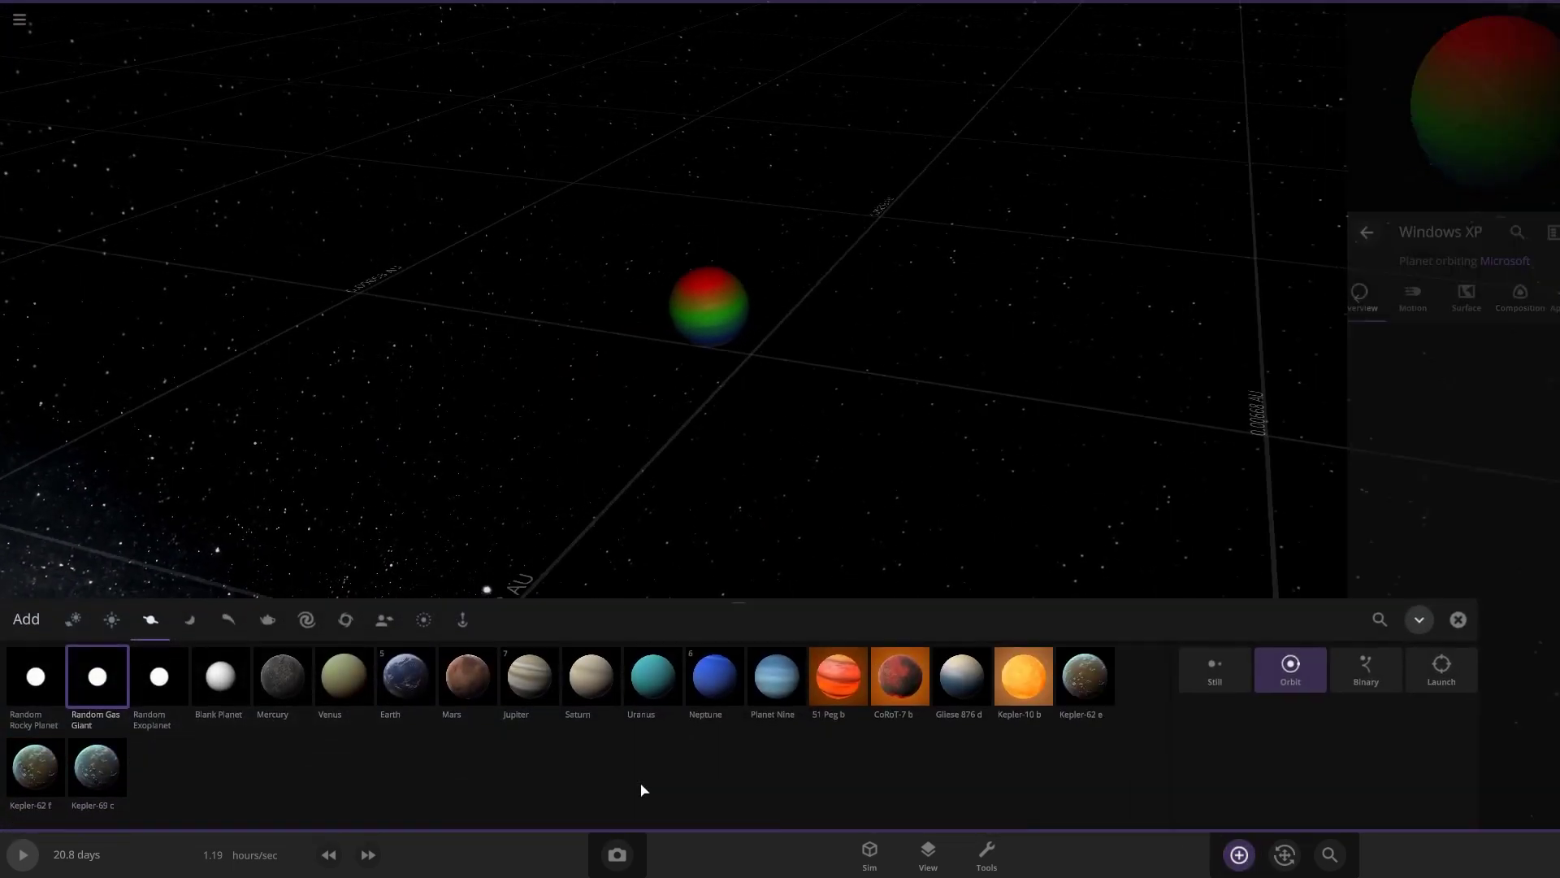
click(189, 620)
click(98, 676)
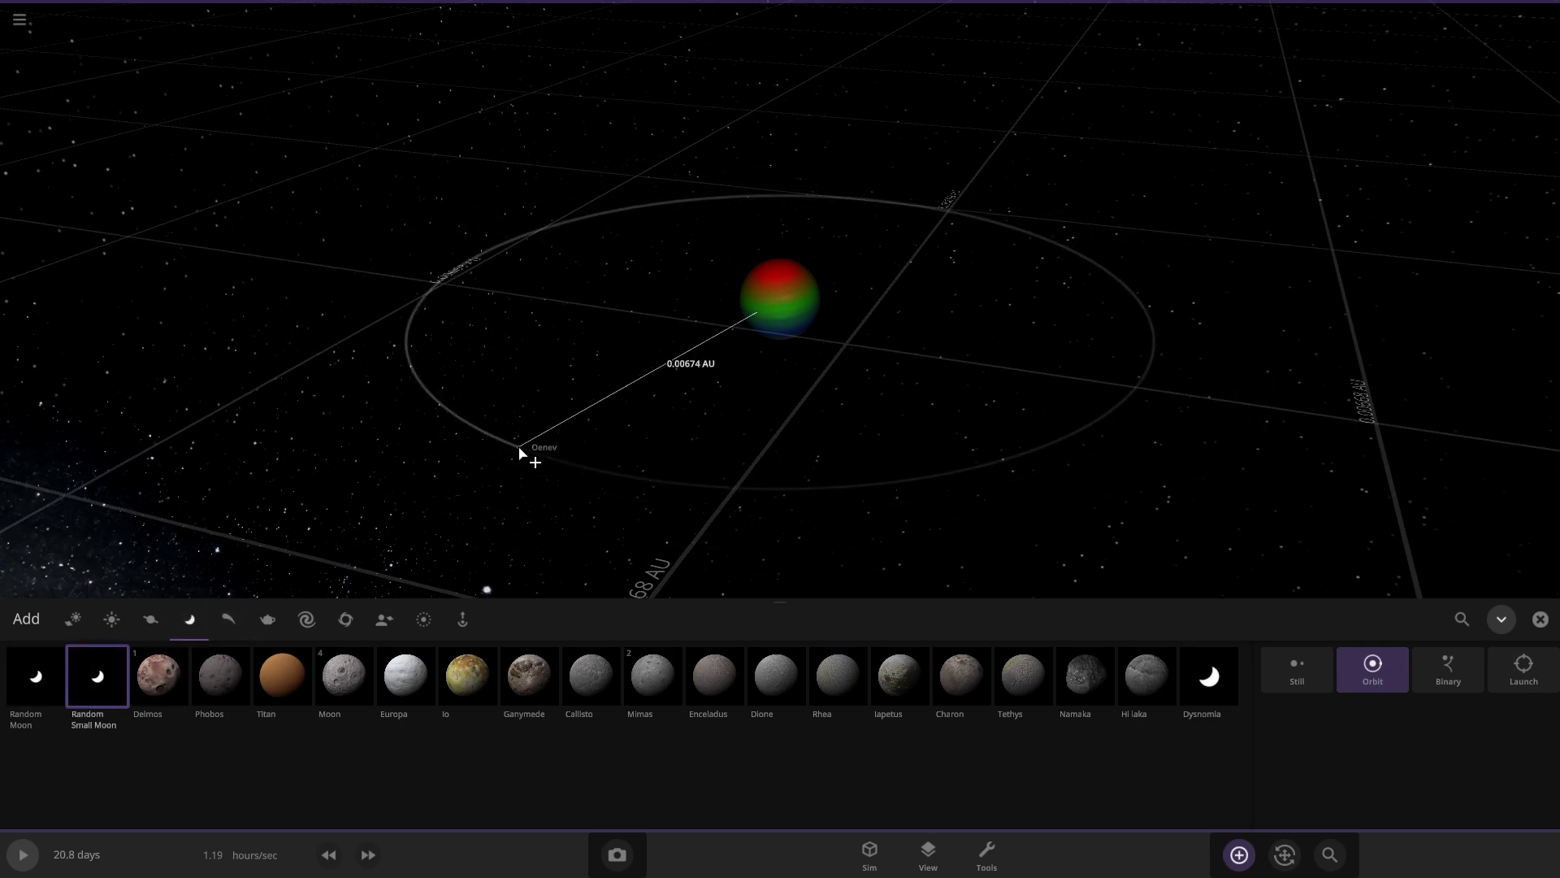
click(522, 455)
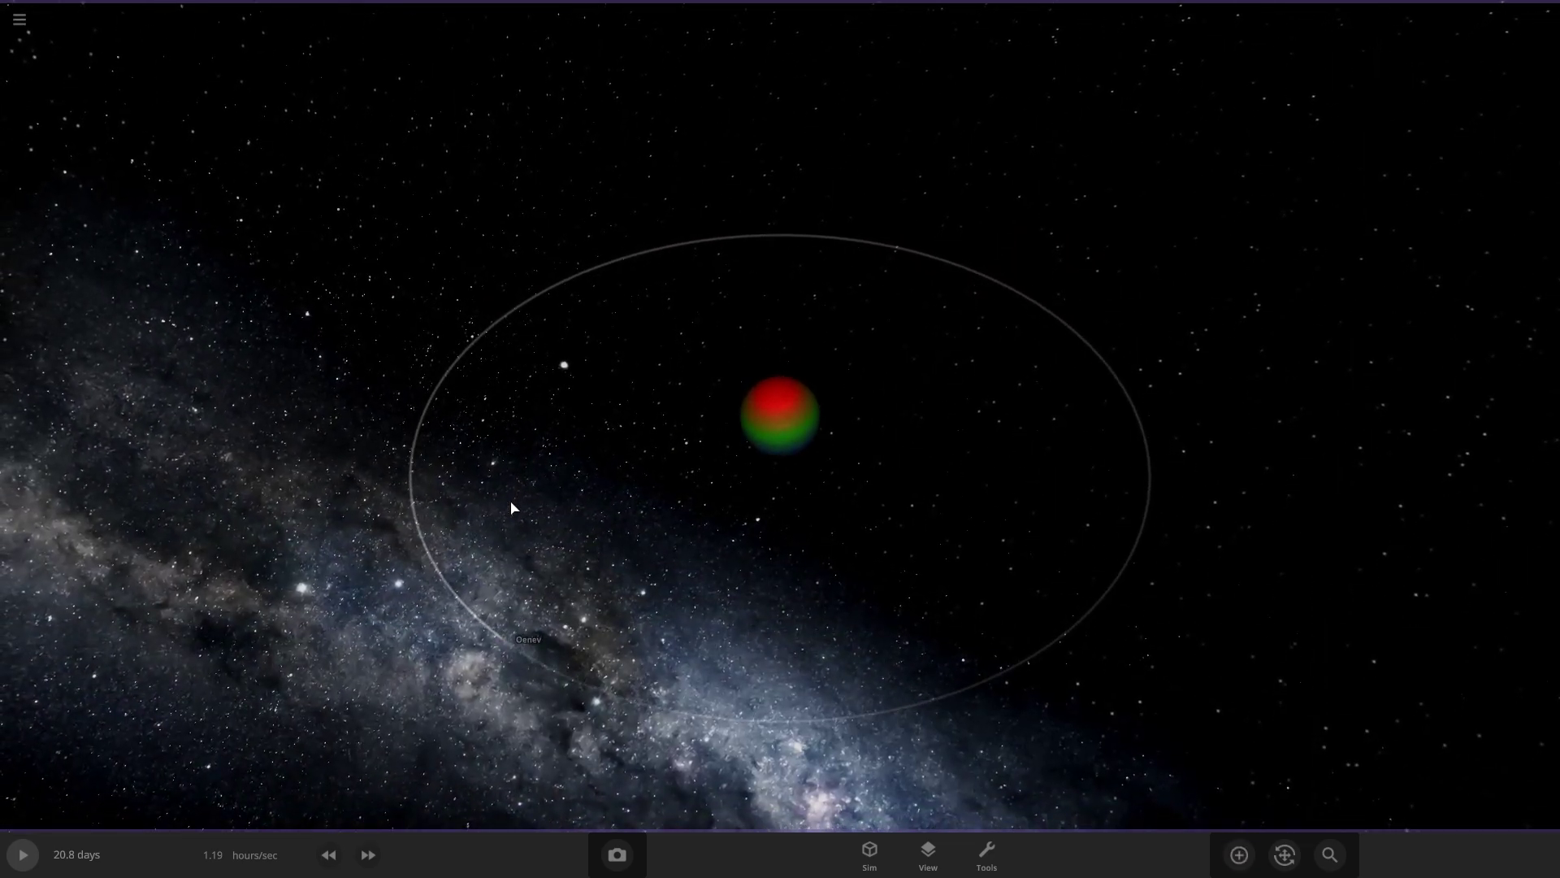
- Rename the new moon orbiting Windows XP as Grassland
click(502, 646)
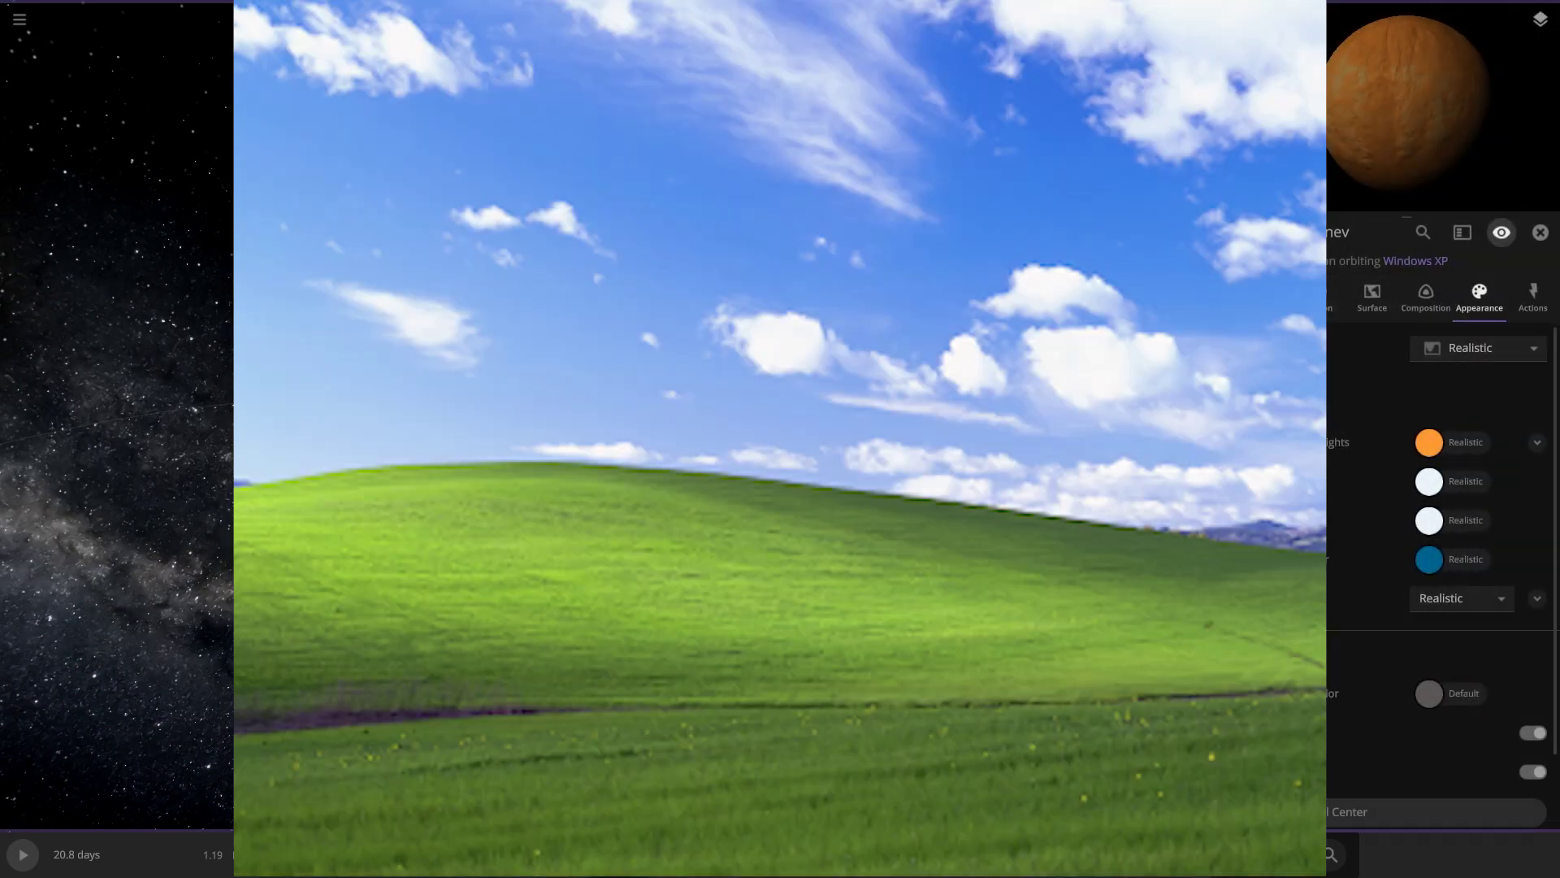
click(1274, 299)
click(1485, 351)
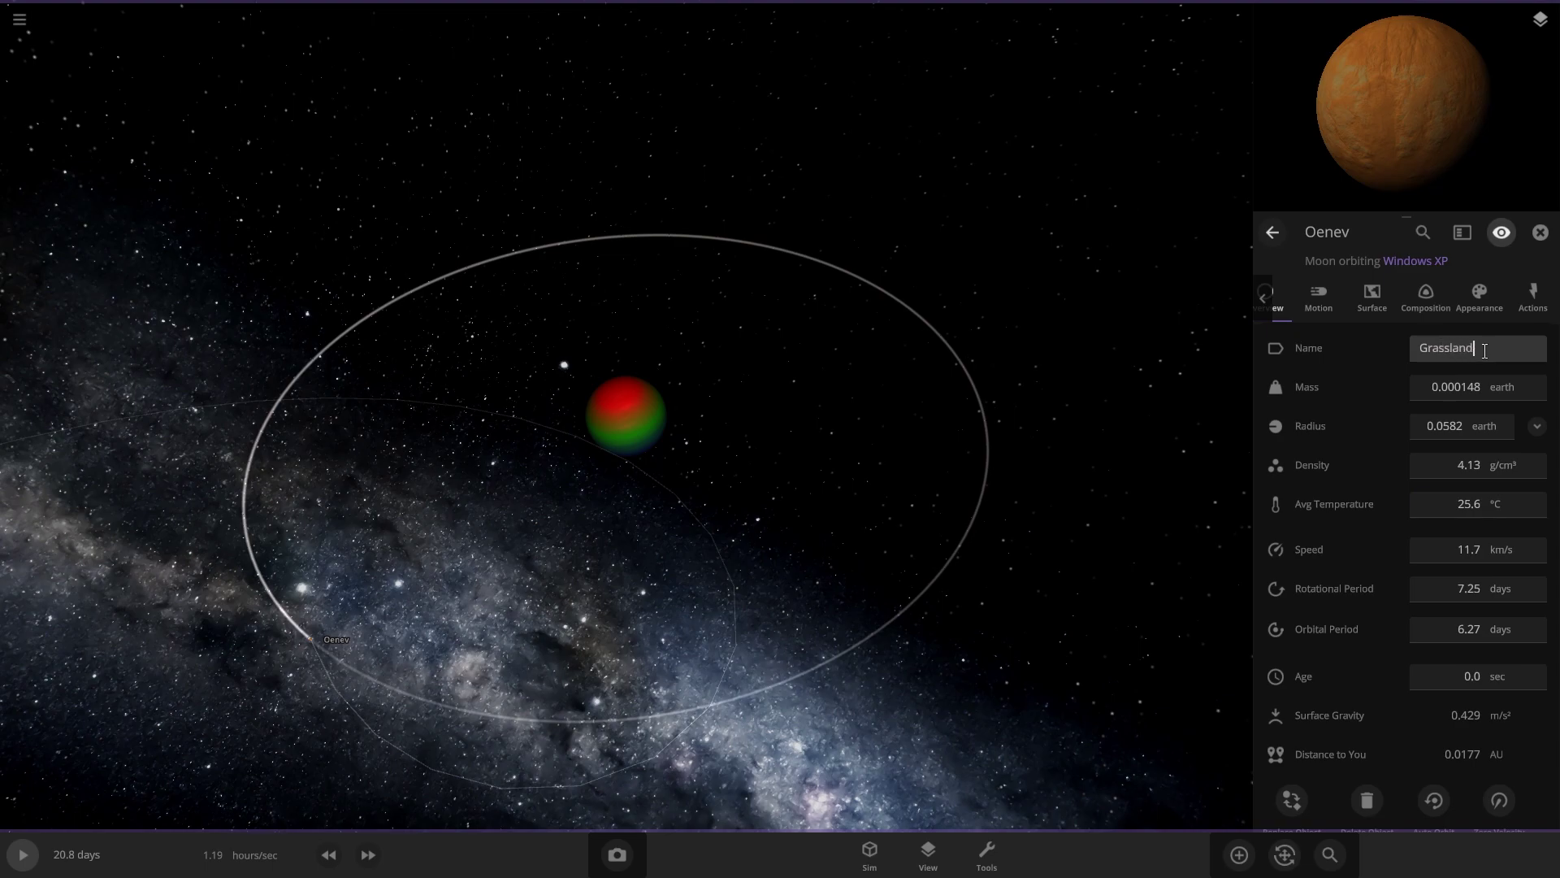
text(Grassland)
- Give Grassland a custom solid surface with green shades for the high, middle and low colors
click(1479, 298)
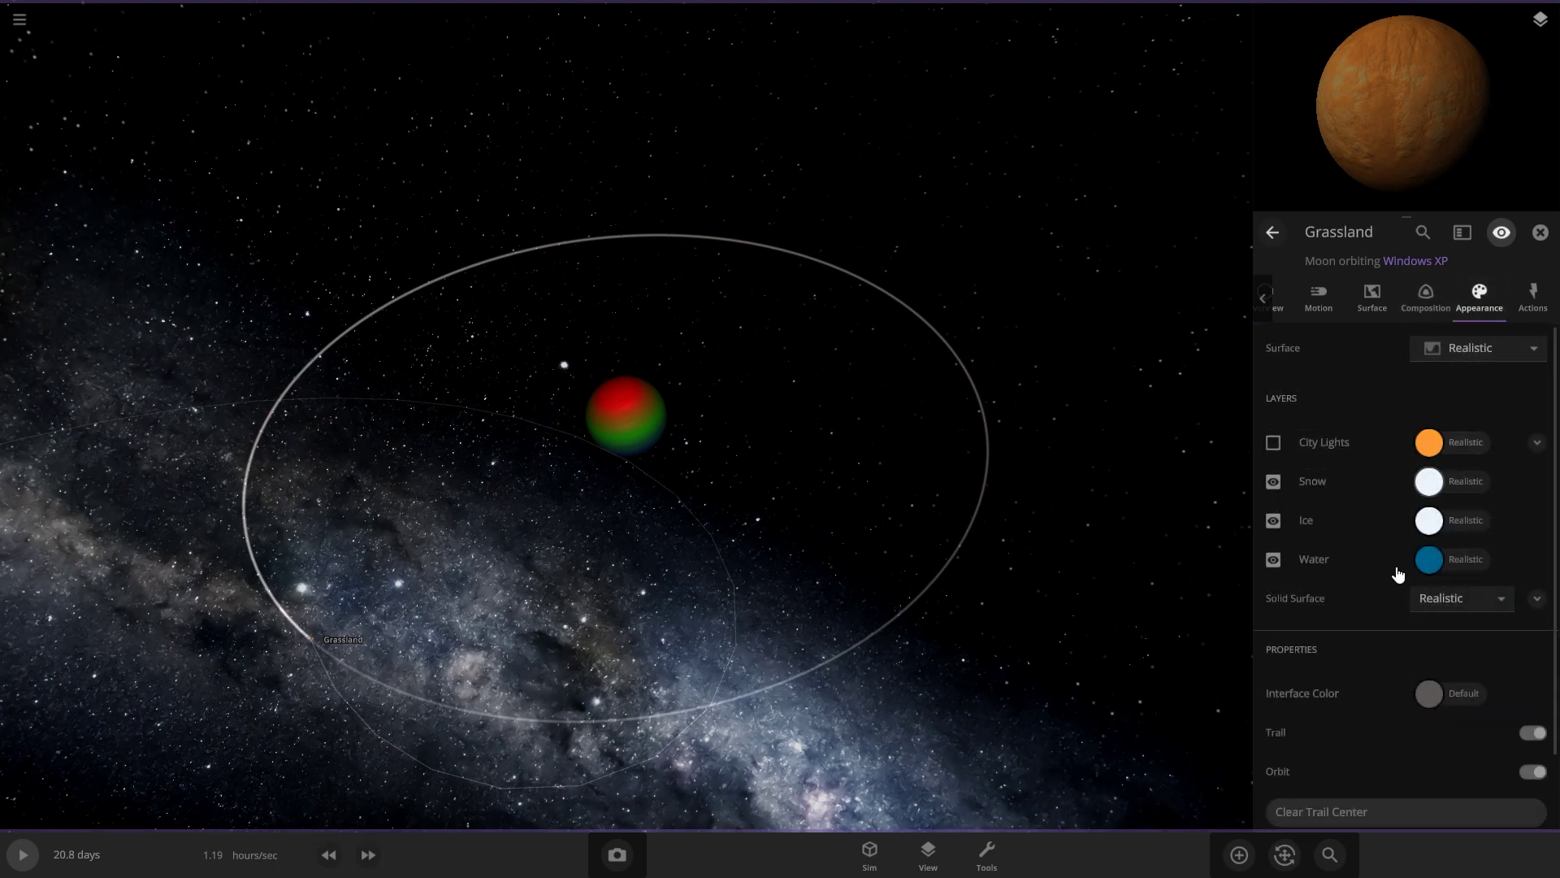
scroll(1422, 601, down, 1)
click(1536, 511)
click(1430, 557)
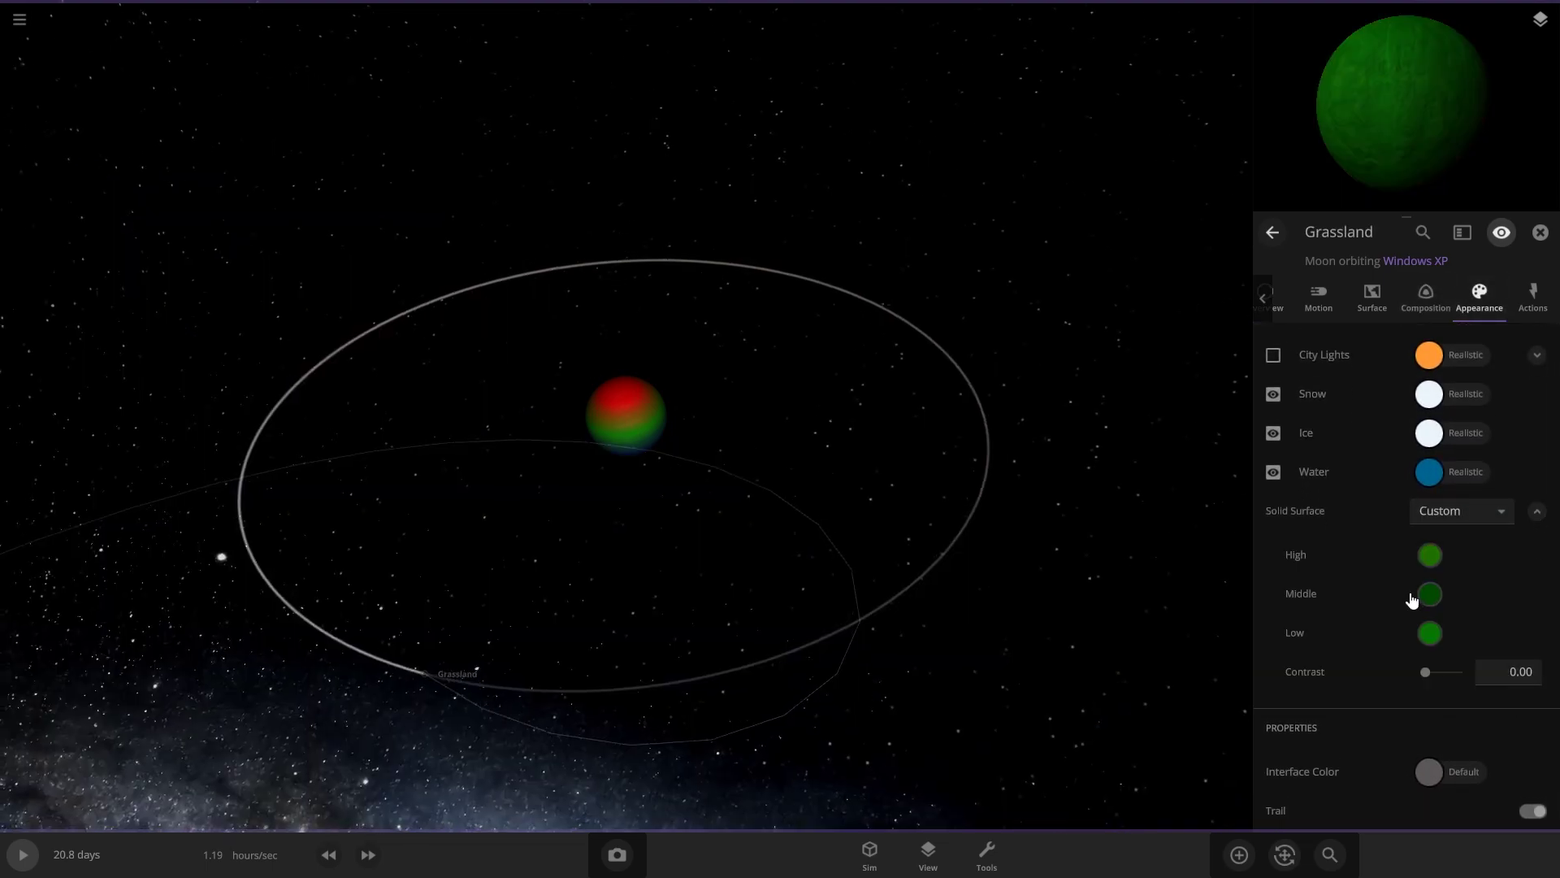
- Set the interface color of the planet Windows XP to bright red
click(625, 431)
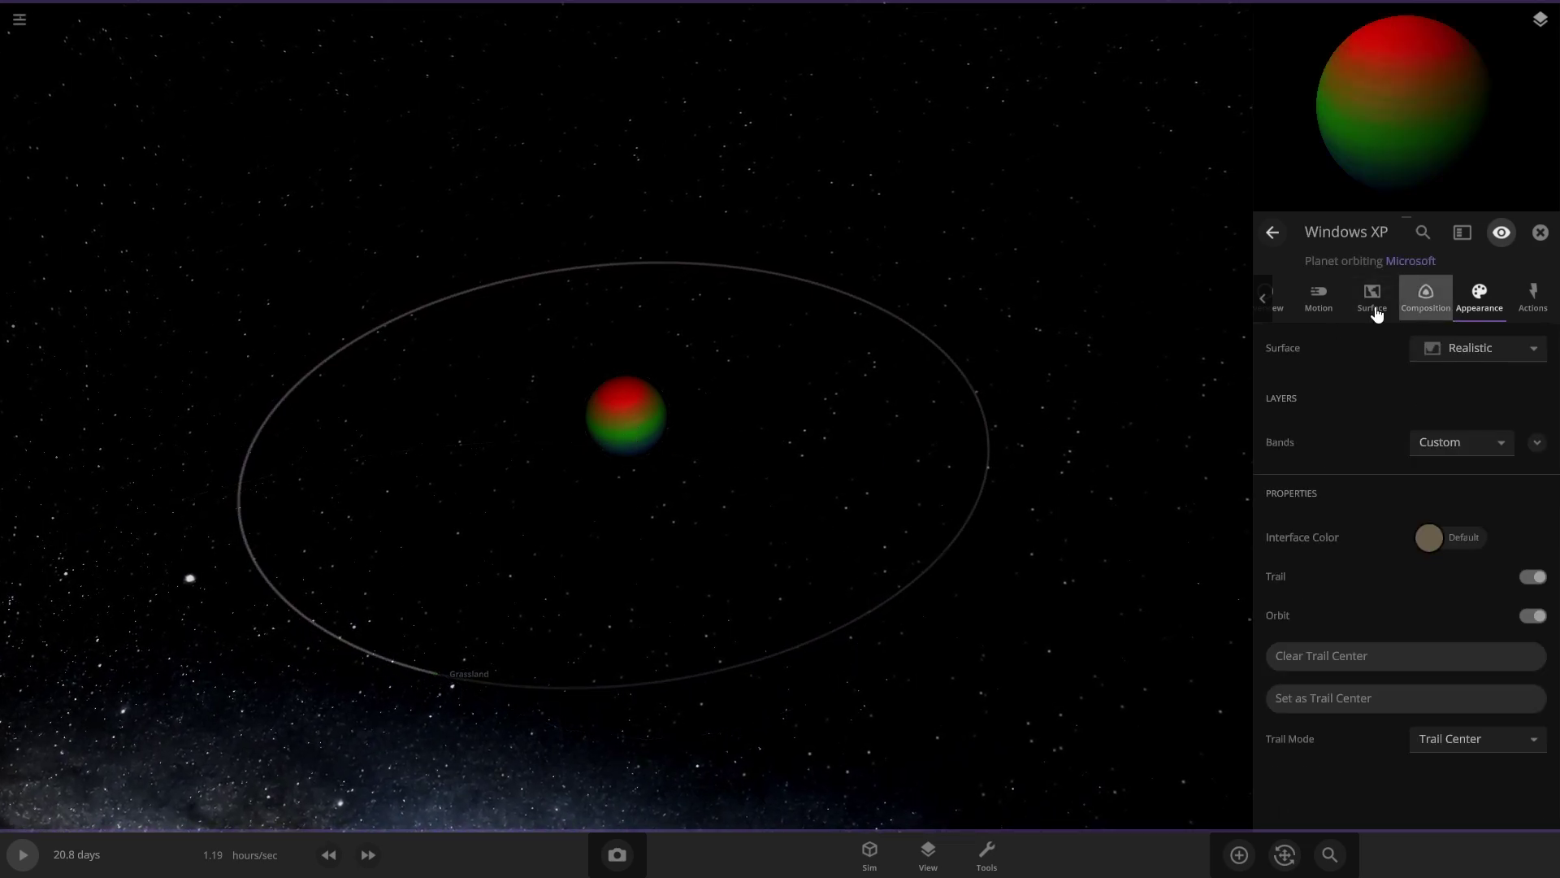
click(1429, 537)
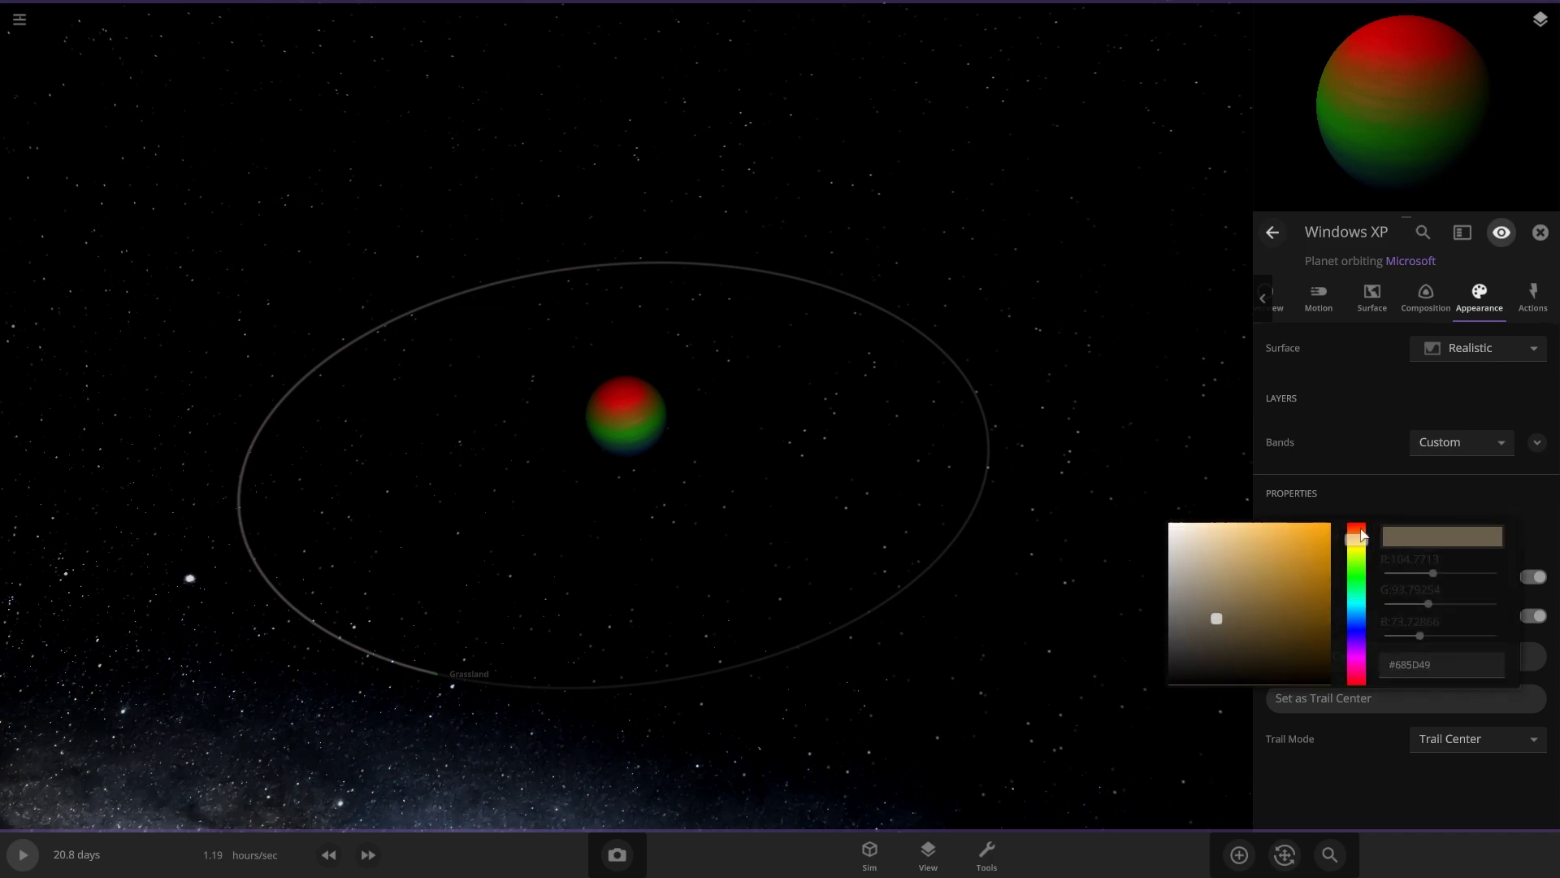
drag(1363, 534, 1358, 525)
click(1321, 529)
click(459, 658)
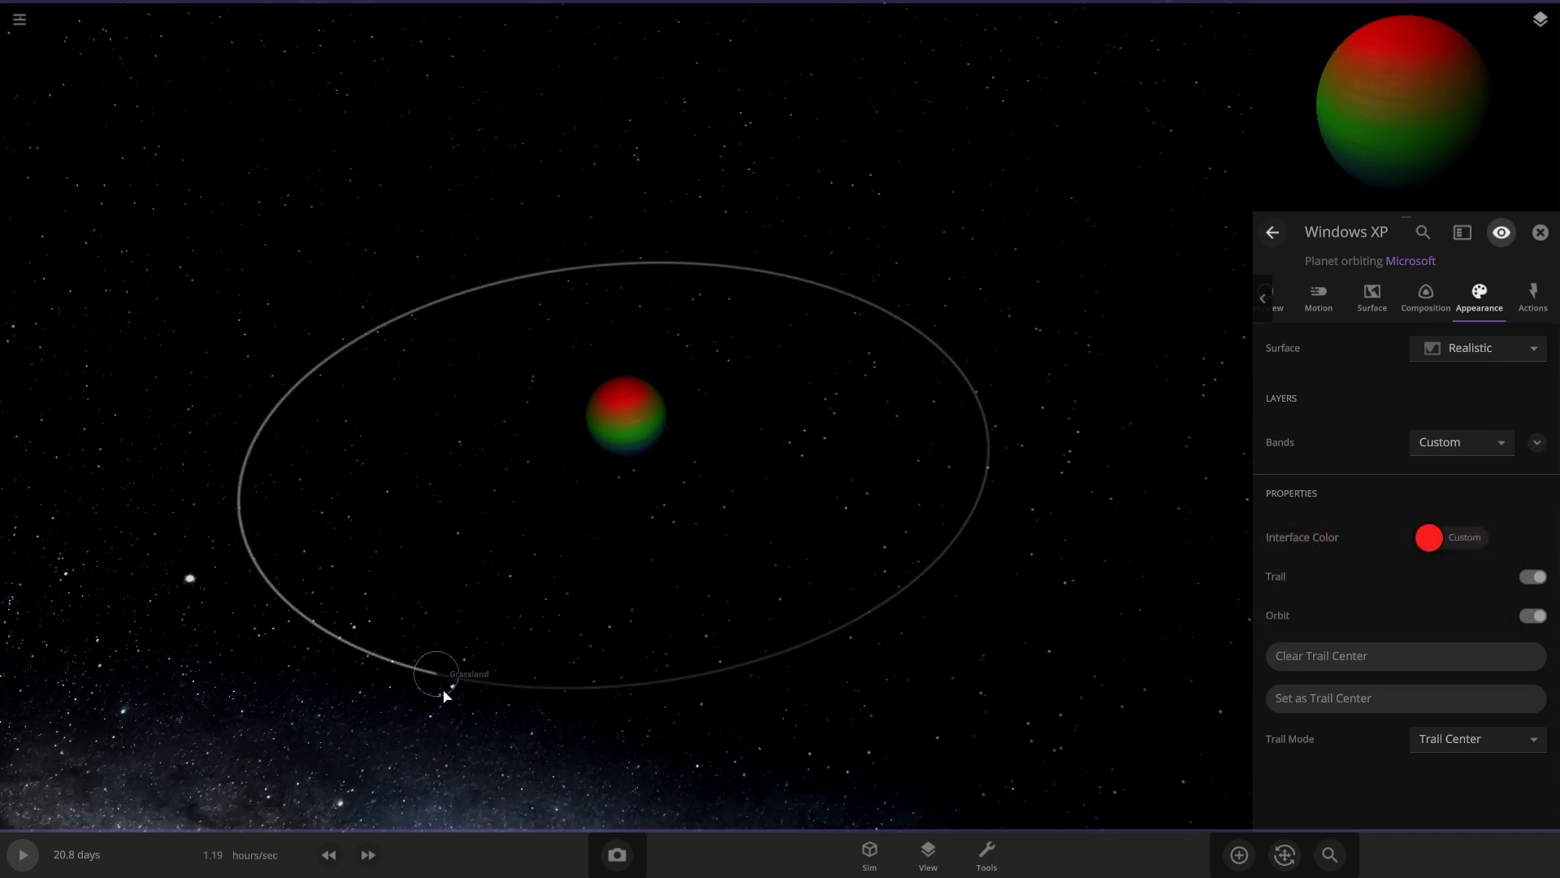
- Set the interface color of the moon Grassland to green
click(451, 691)
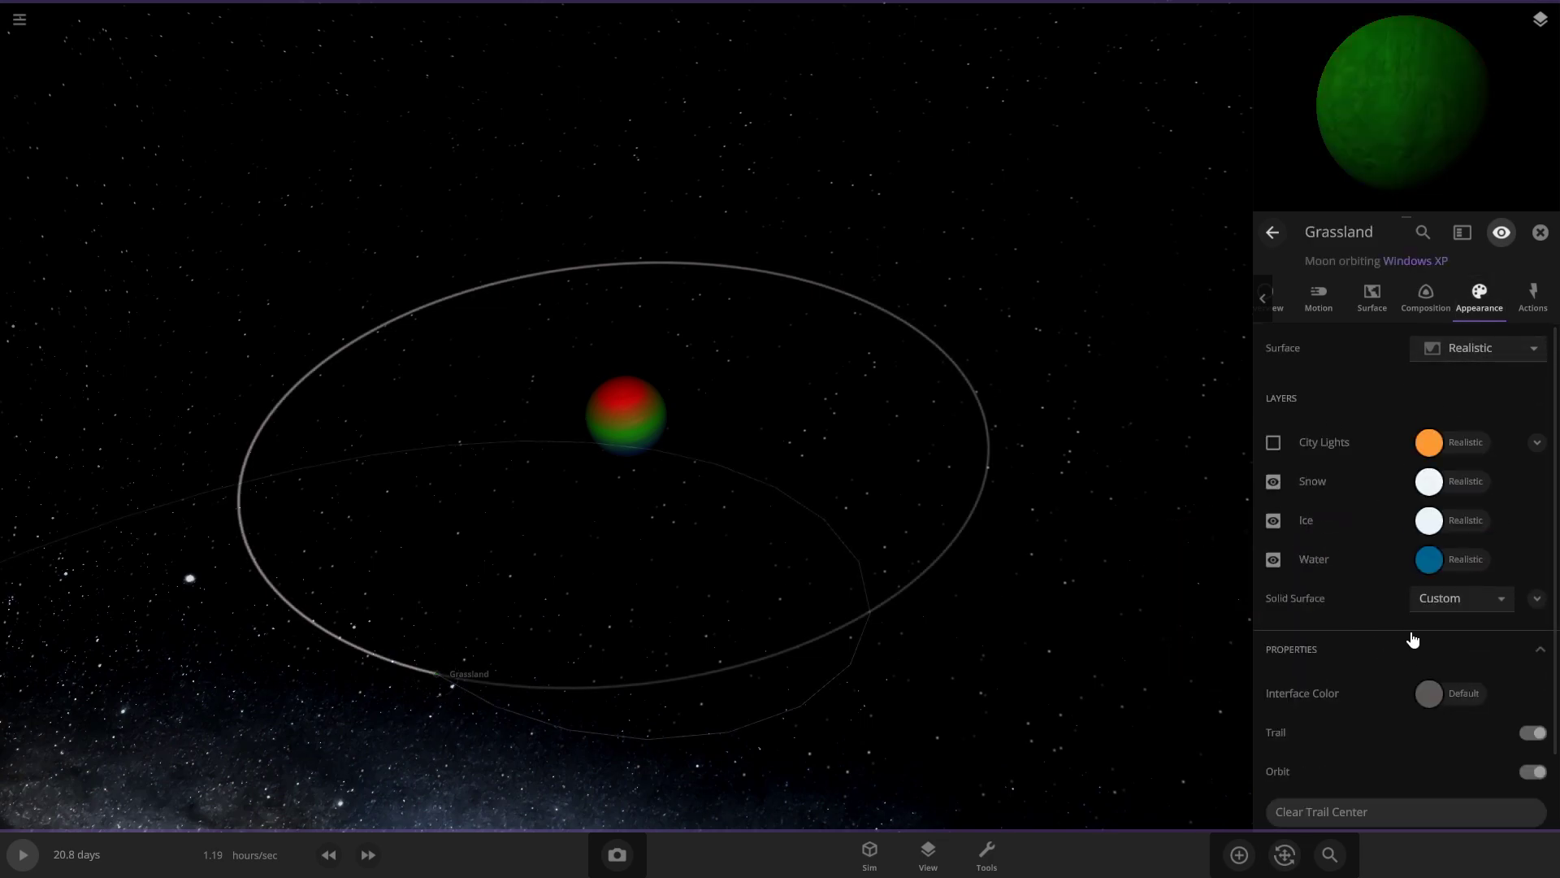
click(1428, 693)
click(1356, 720)
click(954, 683)
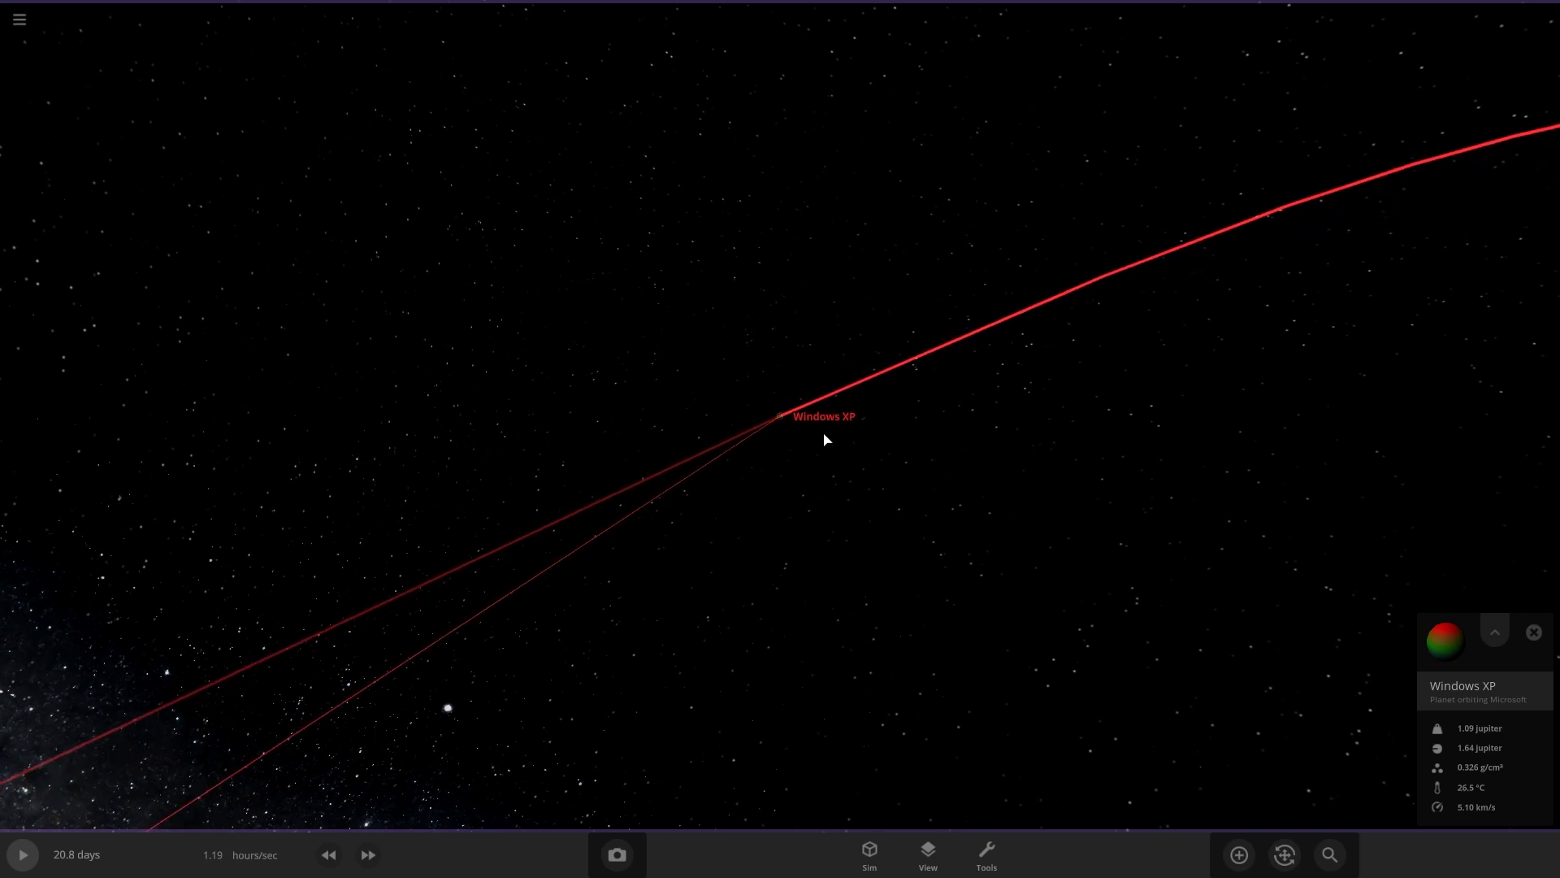
- Add a Ring 2-4 radii particle ring to Windows XP and start the simulation running
click(1240, 854)
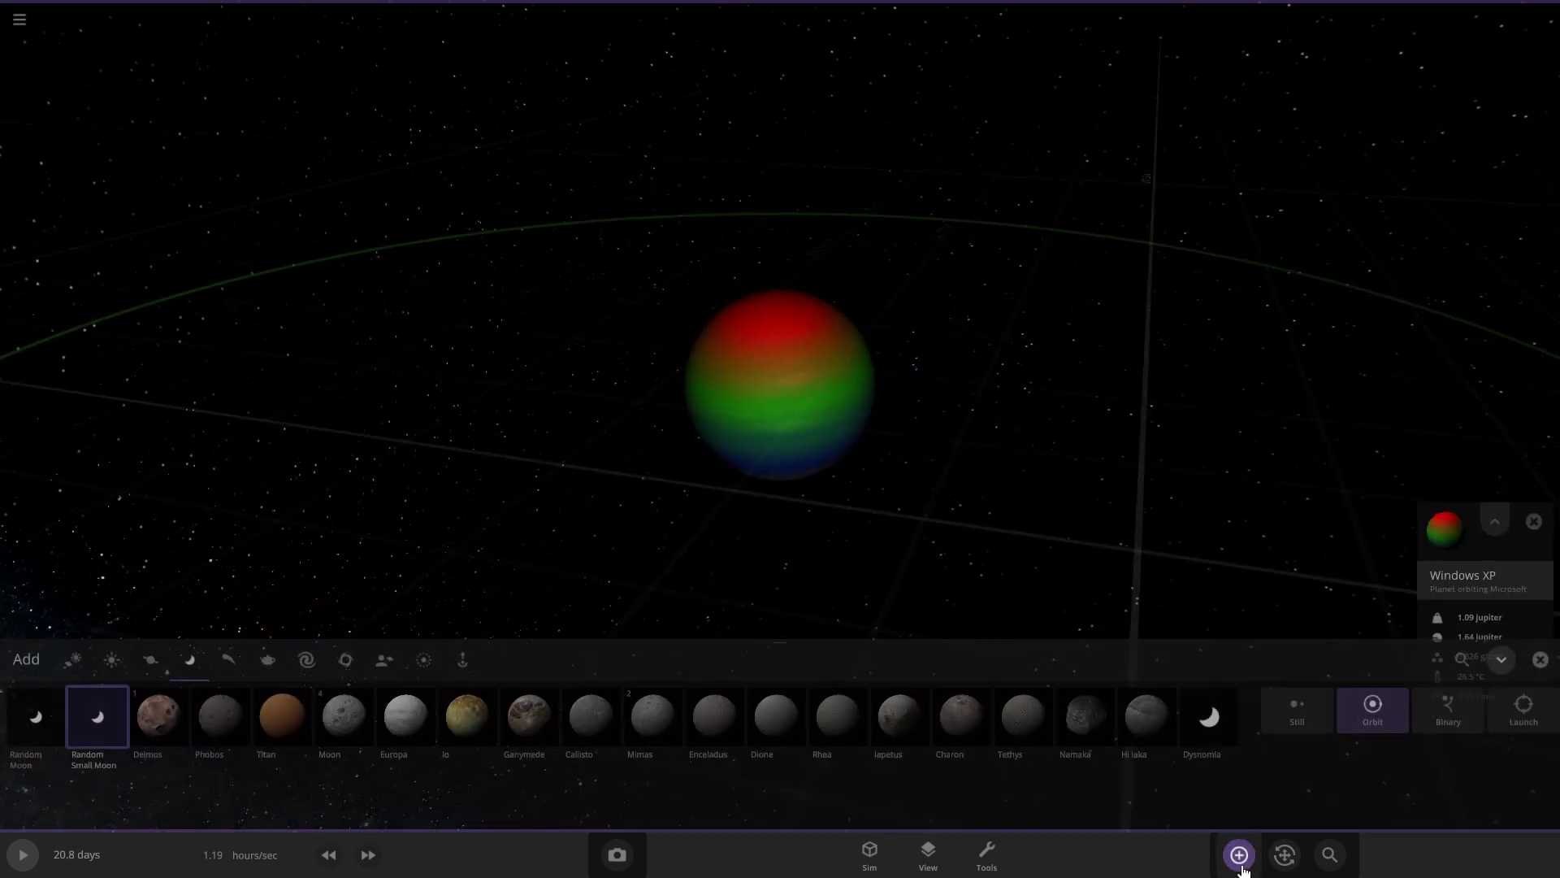
click(426, 620)
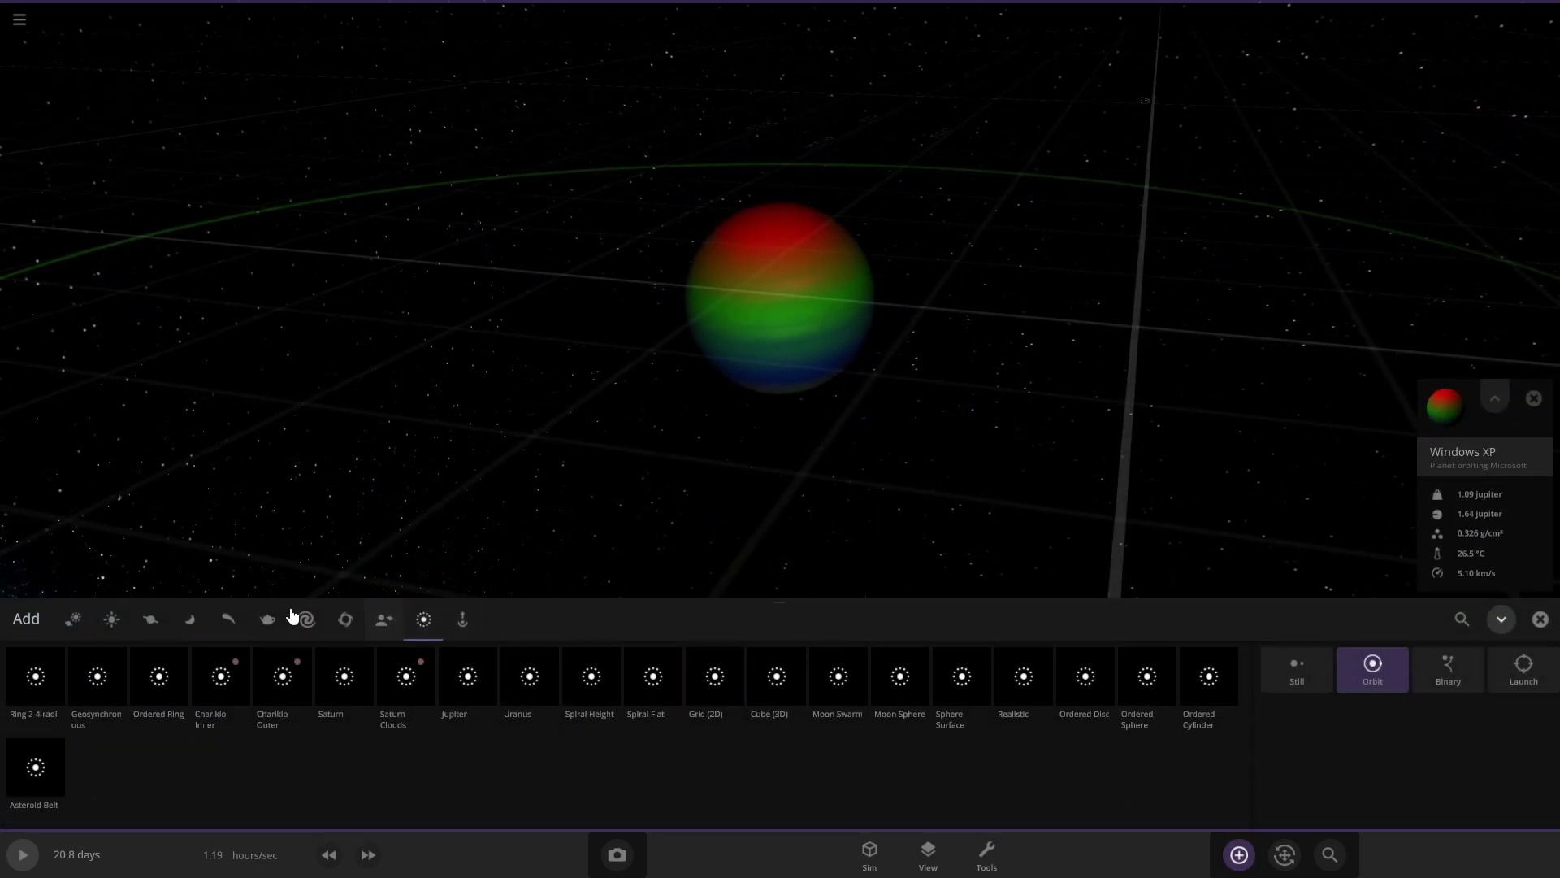
click(35, 675)
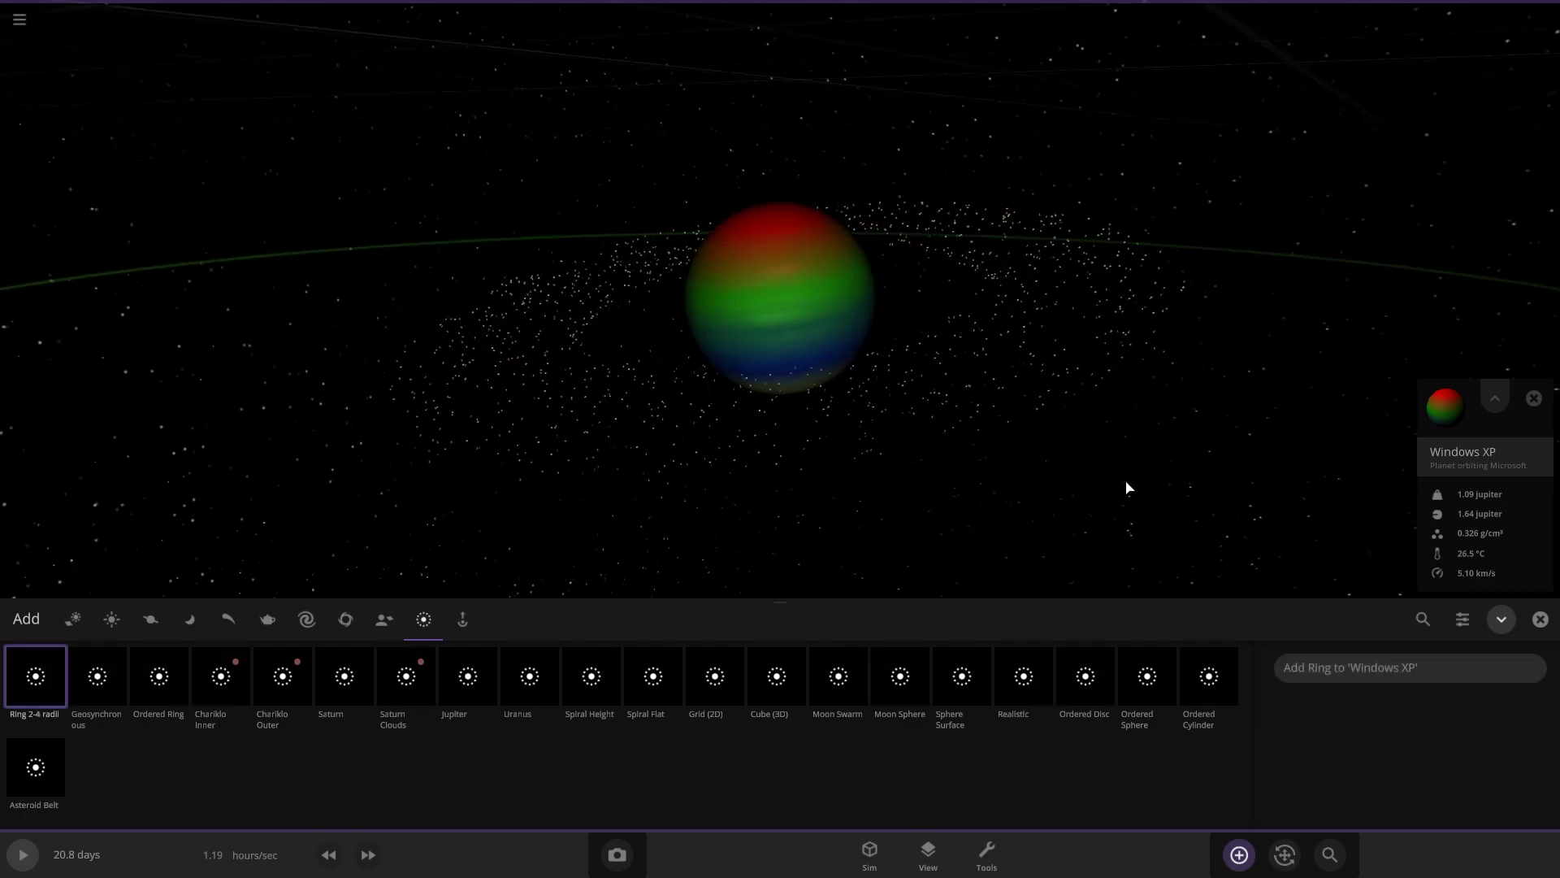
key(space)
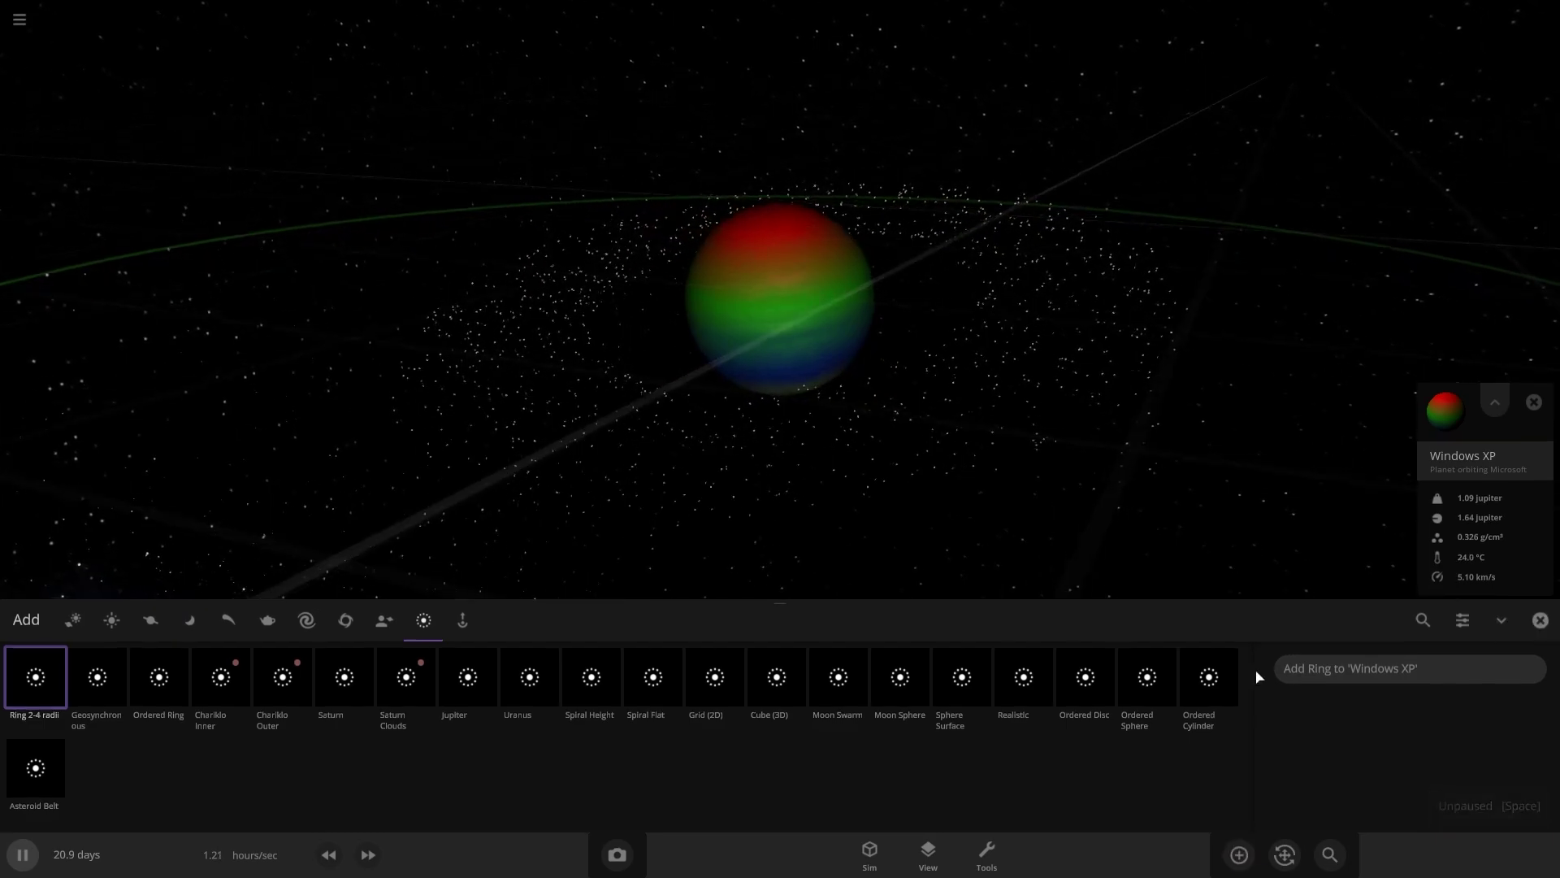
click(1540, 619)
- Focus on the Microsoft star and examine the orbits of all its planets from several angles and distances
scroll(1210, 707, down, 5)
drag(1381, 700, 1375, 575)
scroll(1372, 587, down, 5)
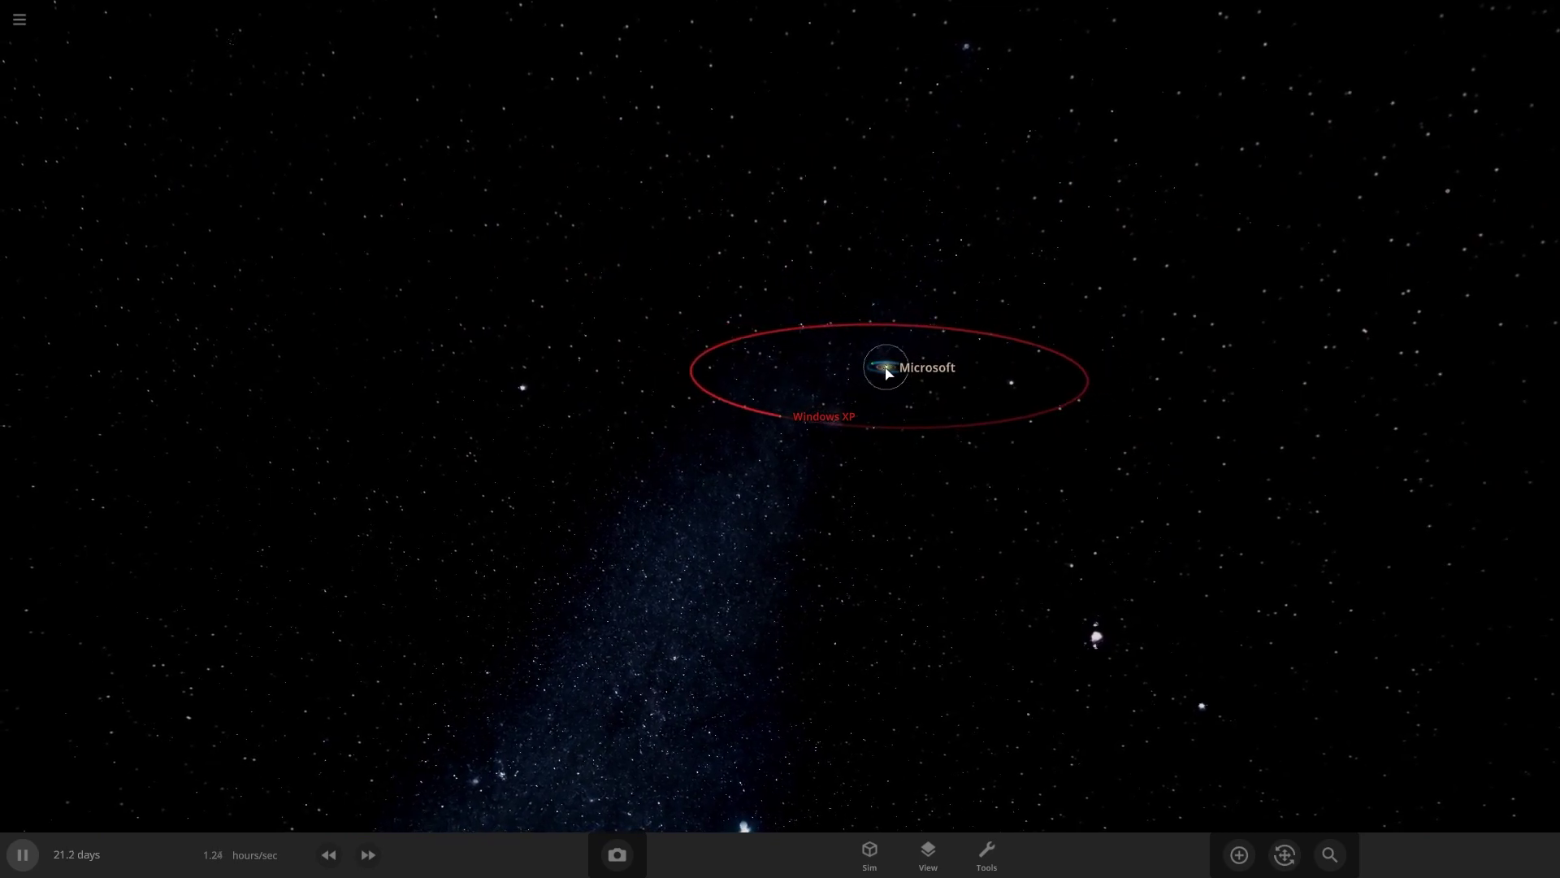
double_click(888, 373)
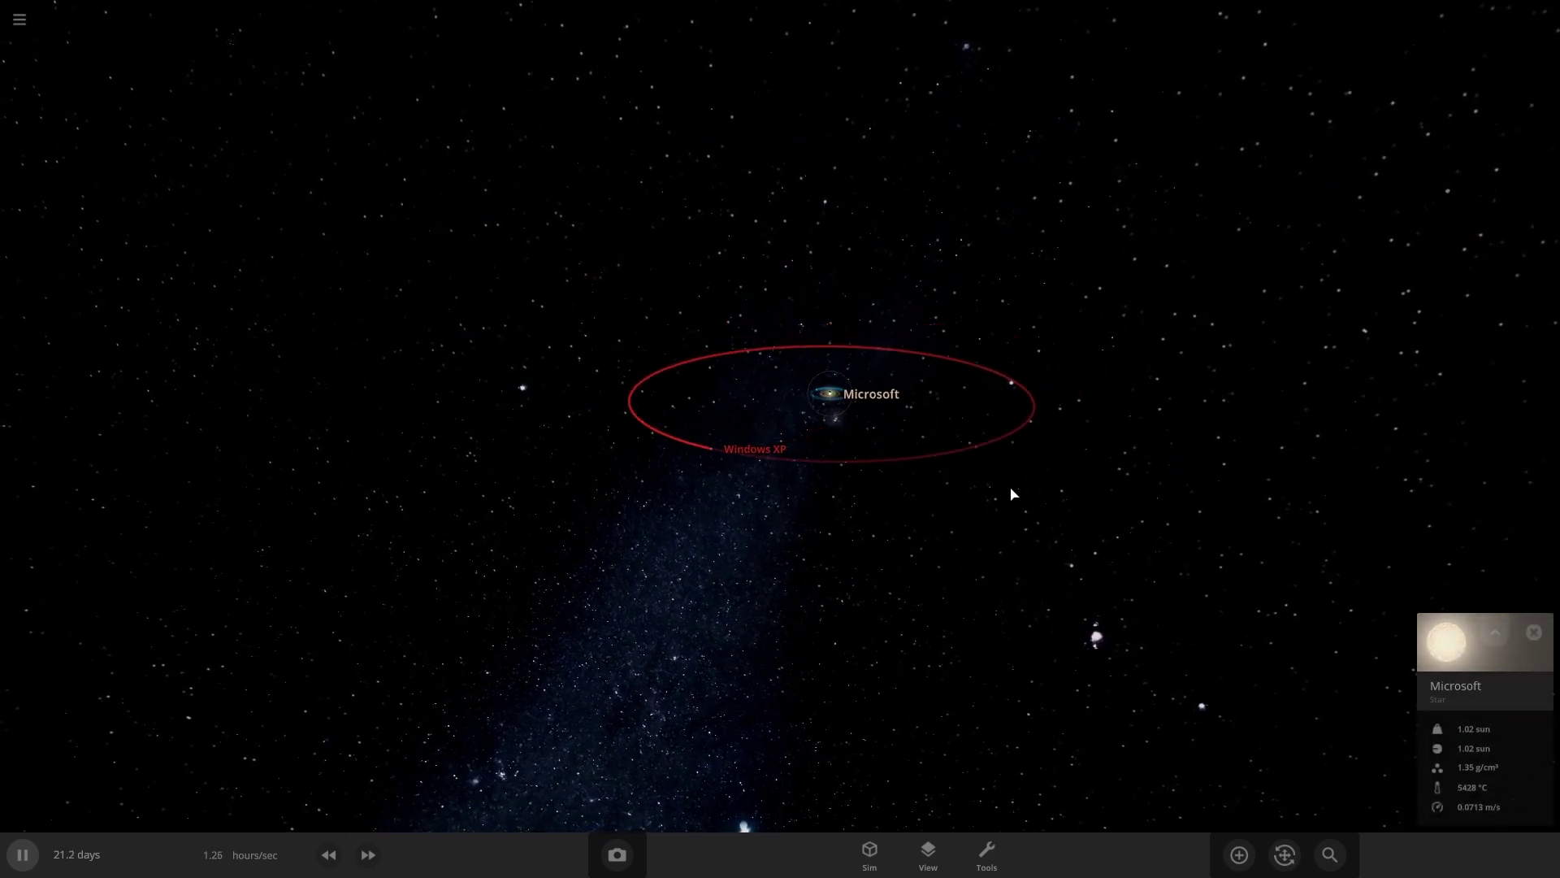
drag(780, 623, 787, 515)
scroll(787, 516, up, 5)
scroll(964, 647, down, 3)
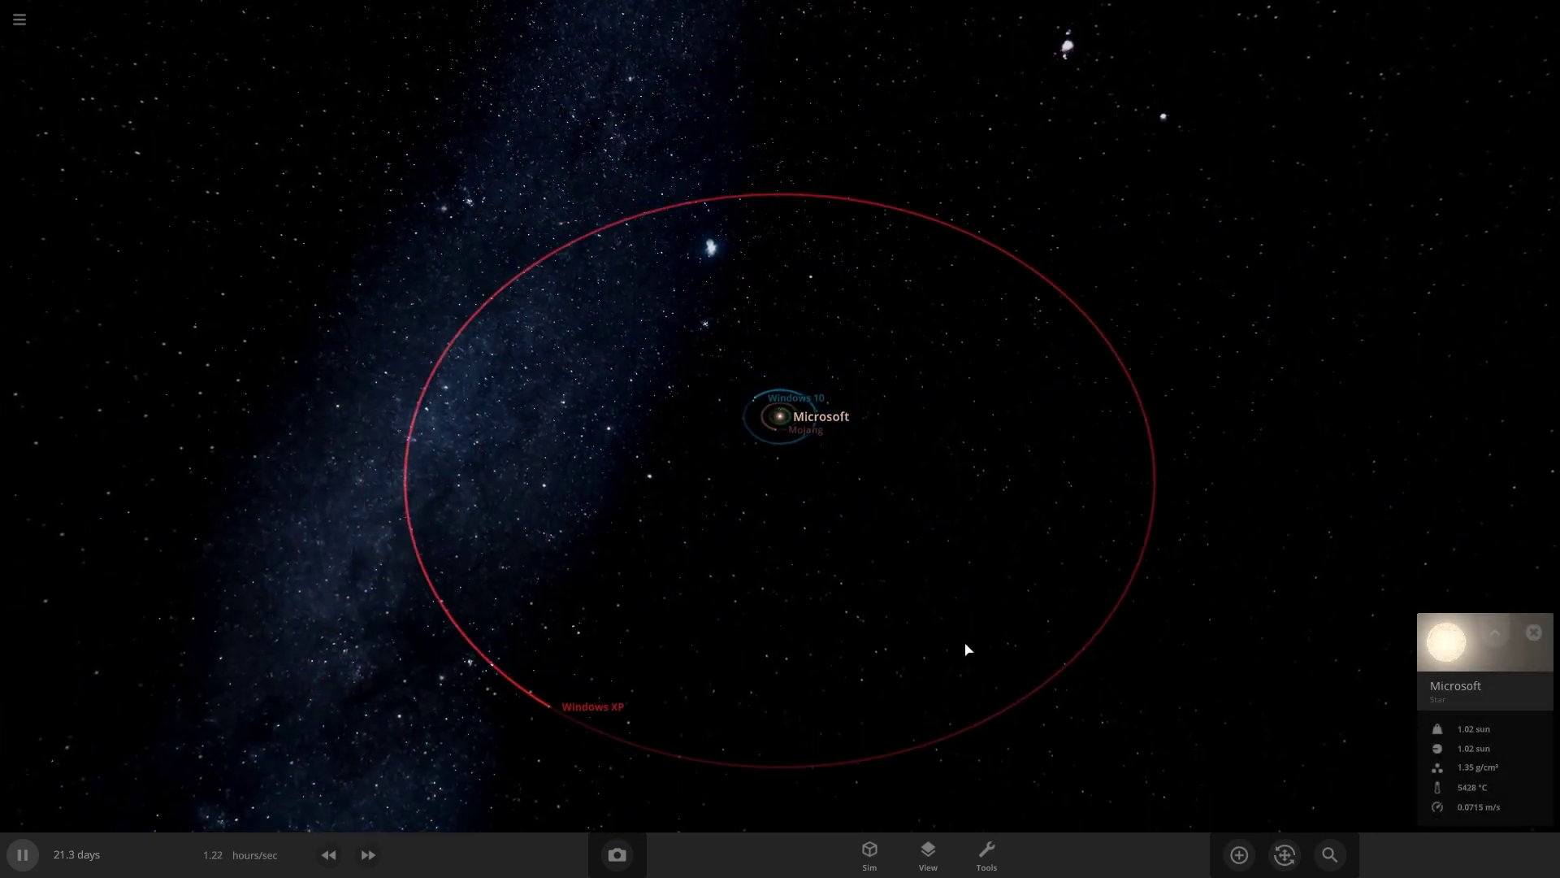
drag(965, 647, 951, 550)
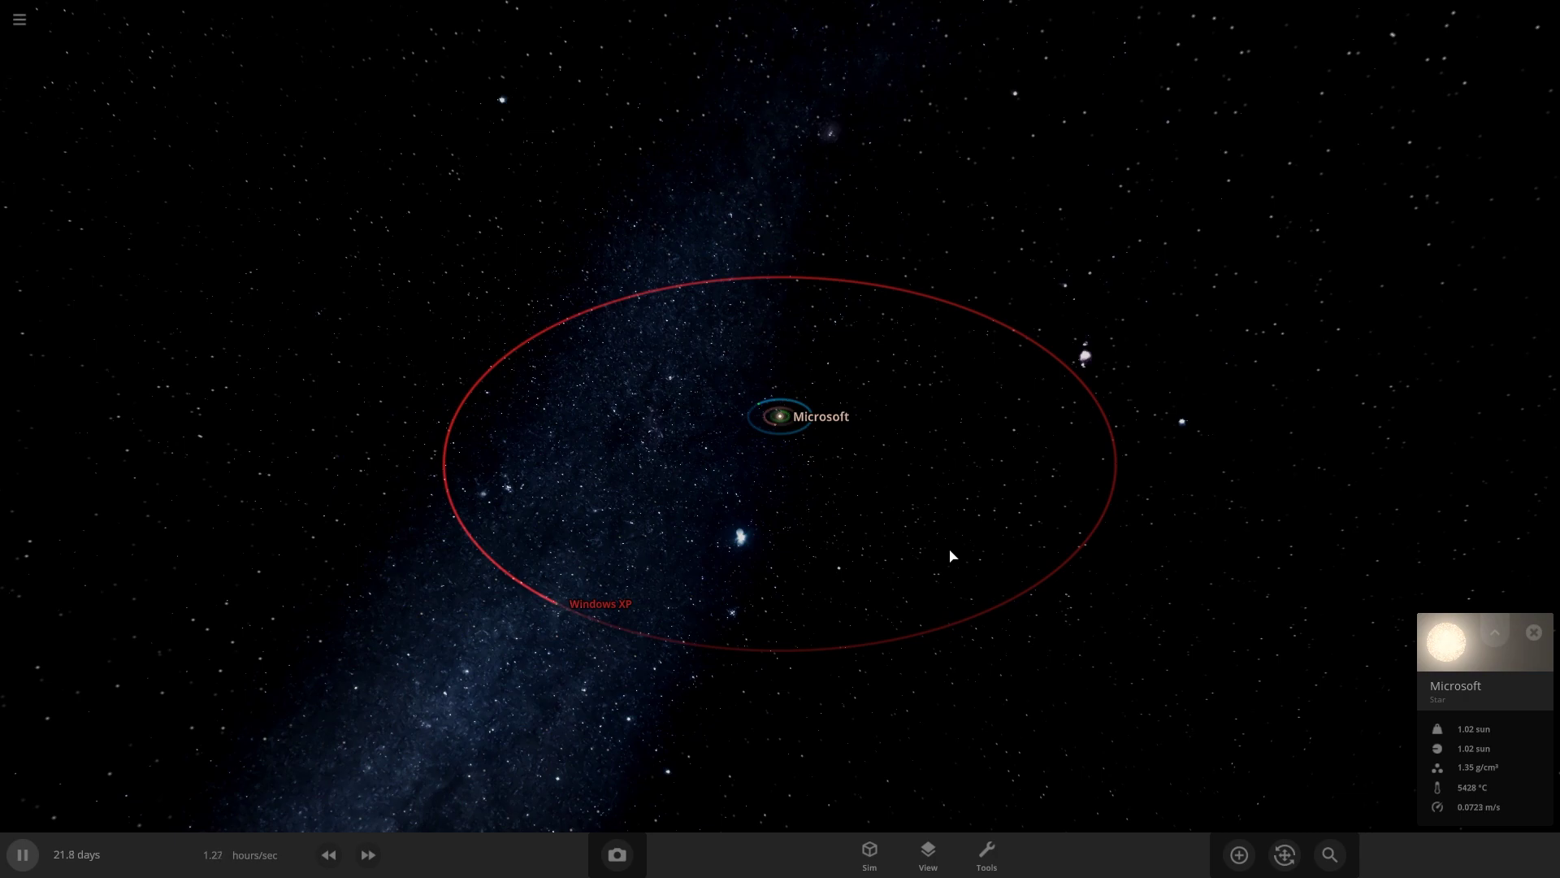
scroll(951, 552, up, 5)
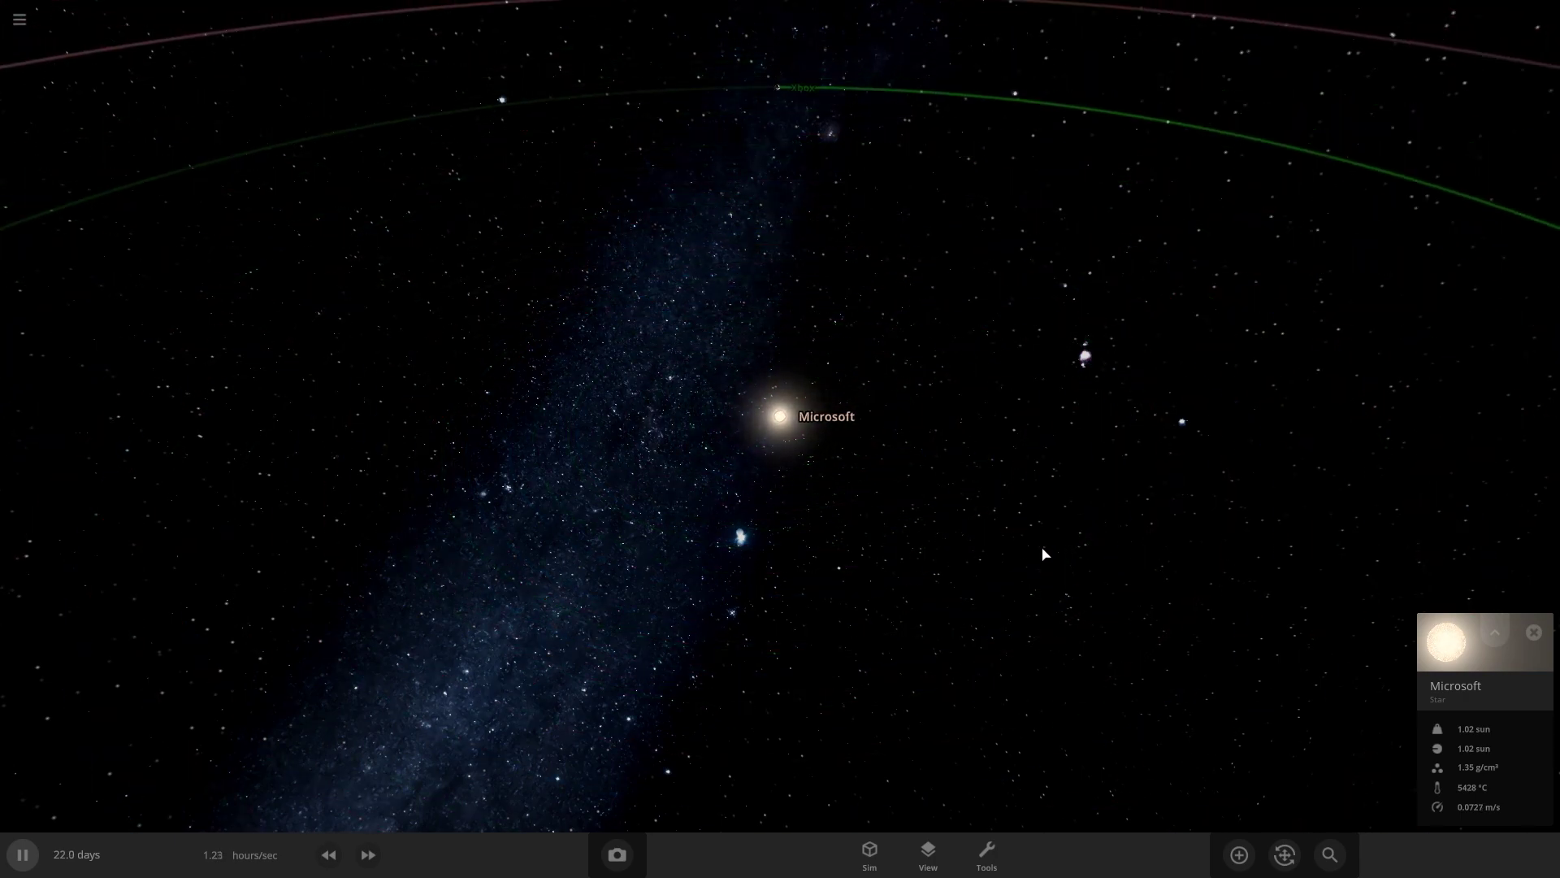
drag(1044, 554, 899, 447)
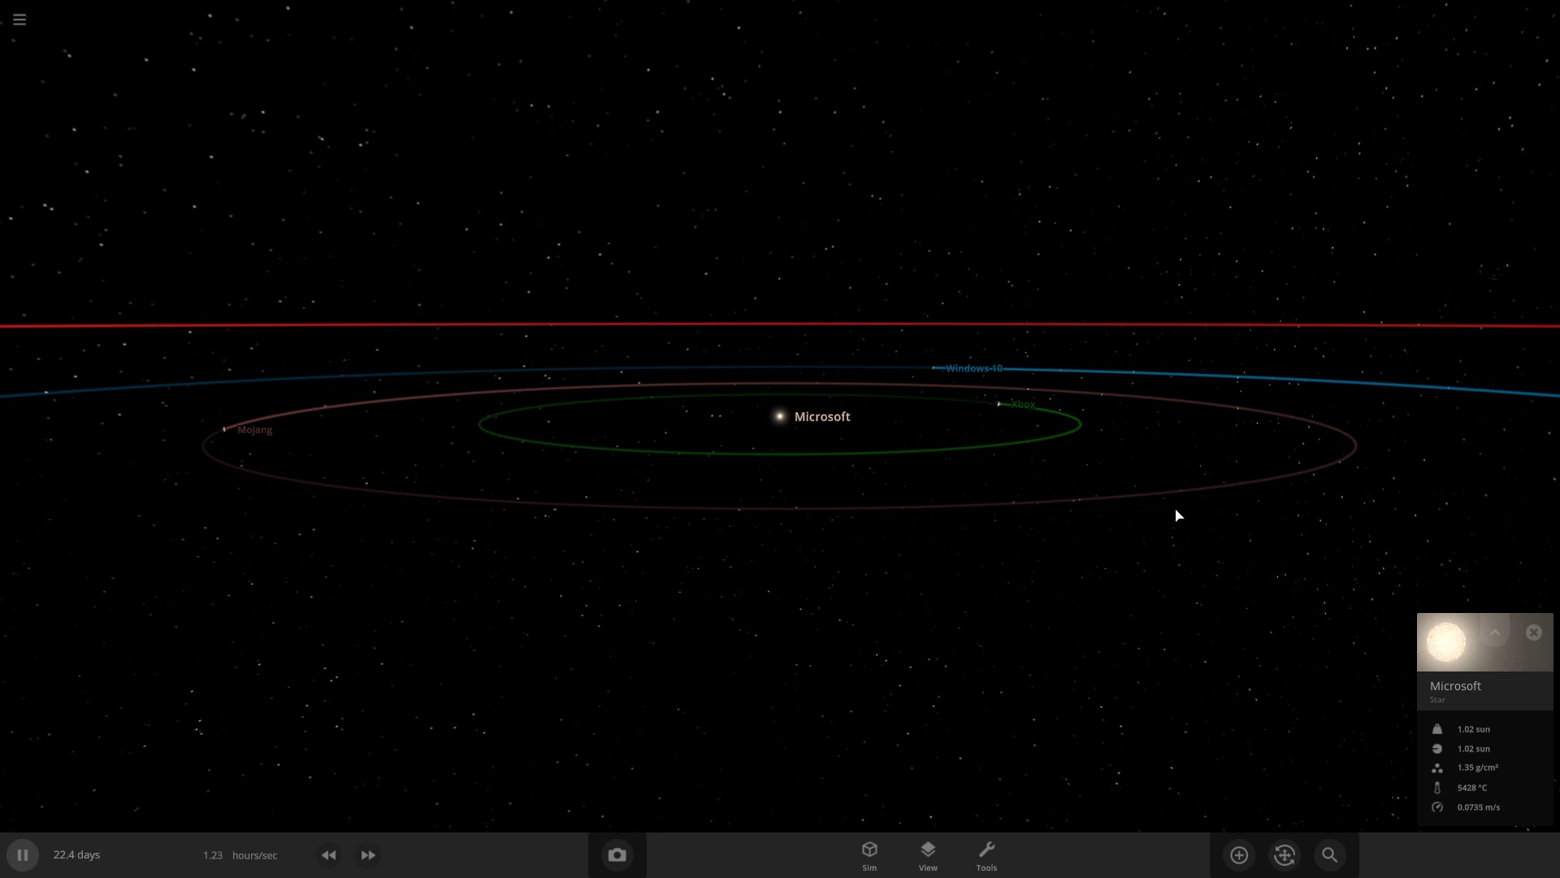
drag(1178, 516, 902, 683)
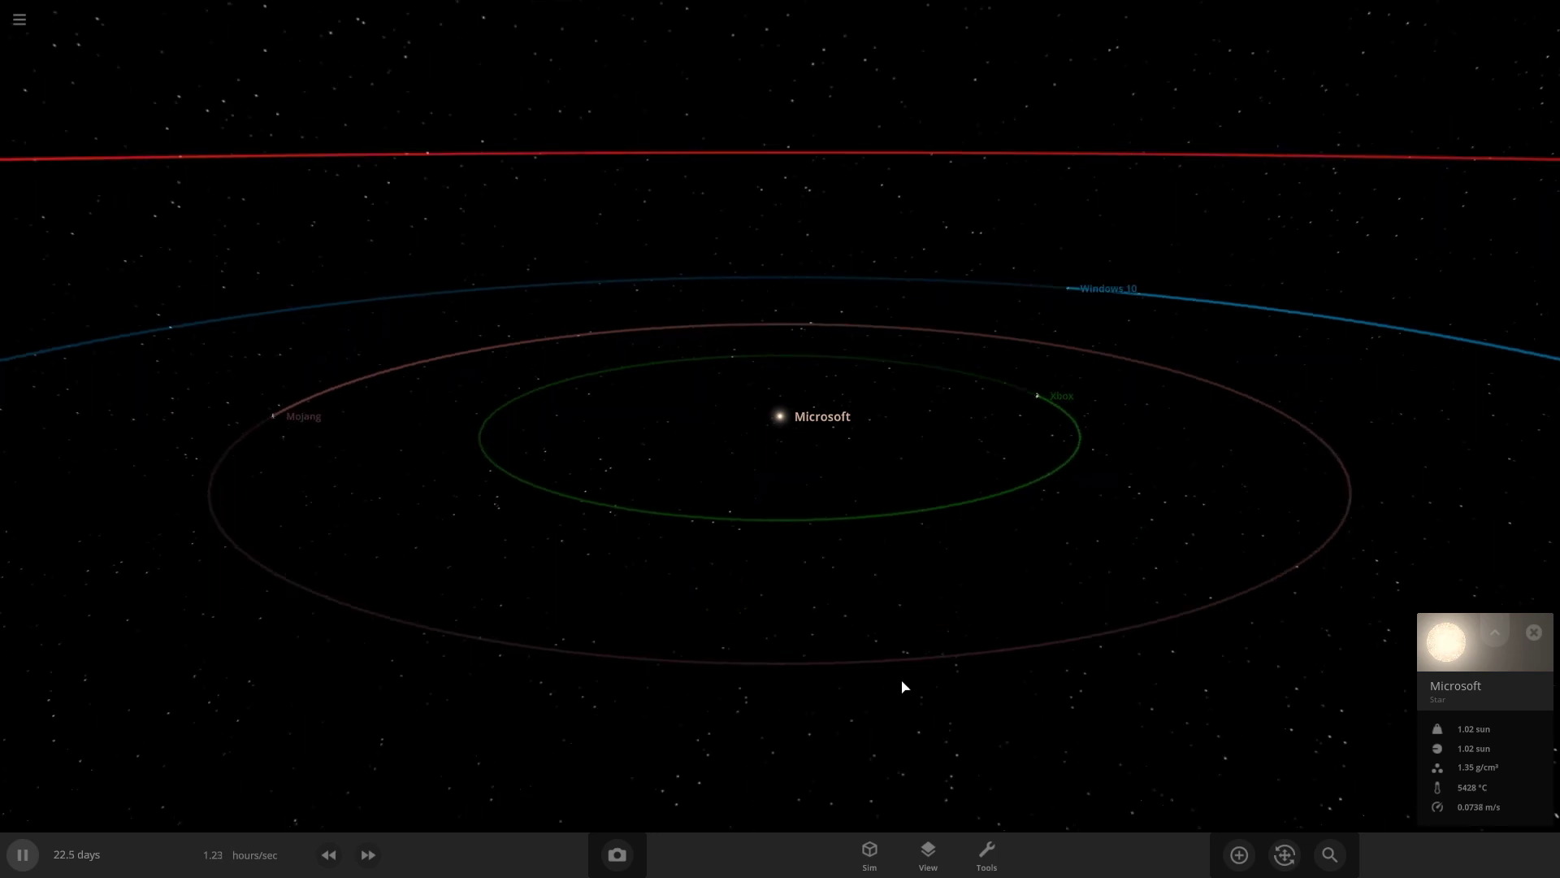
scroll(907, 681, down, 5)
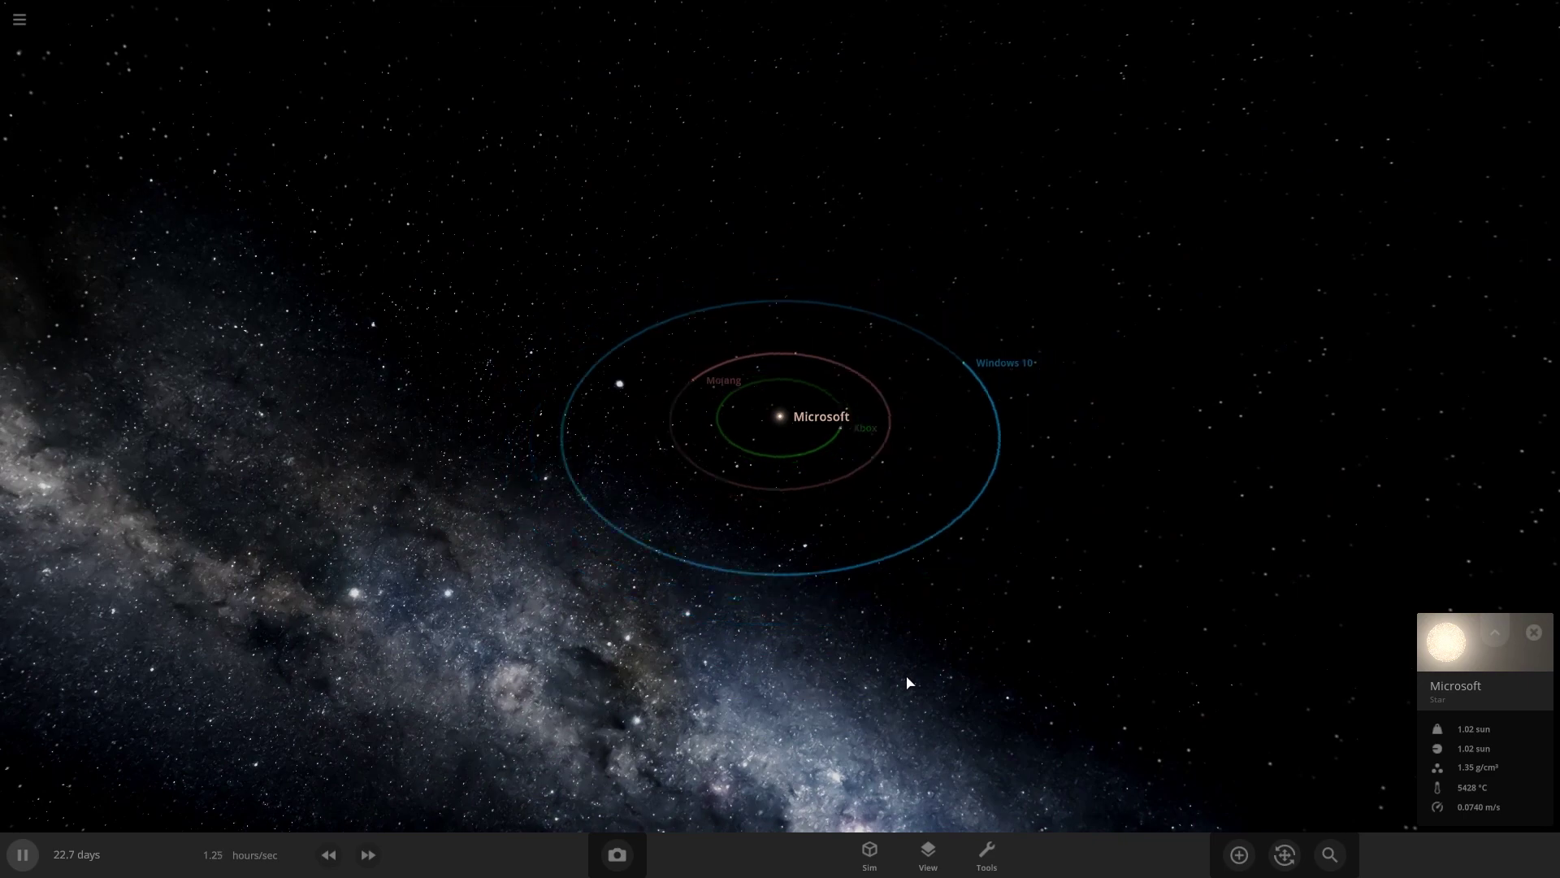